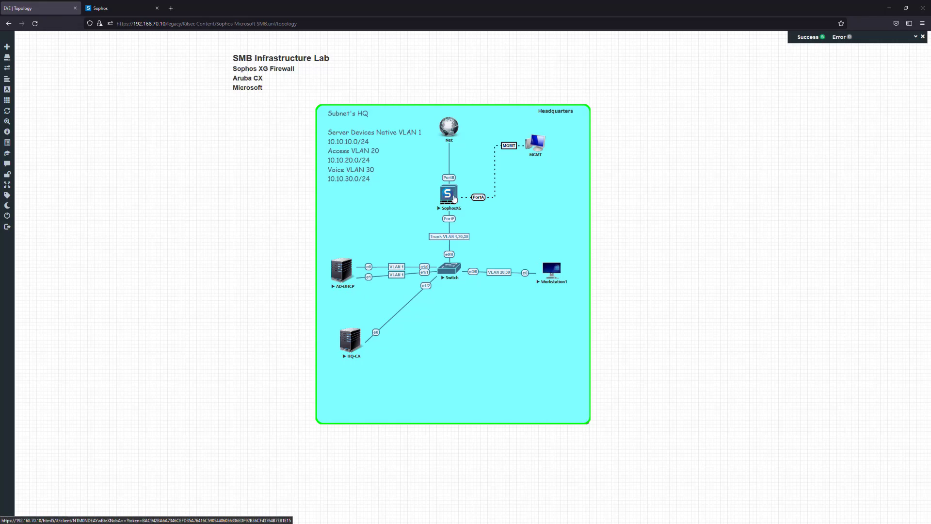
In the Sophos Firewall console, examine the ACCESS_TO_AD rule and the services in its Active Directory PG group without changing them
click(112, 9)
click(54, 134)
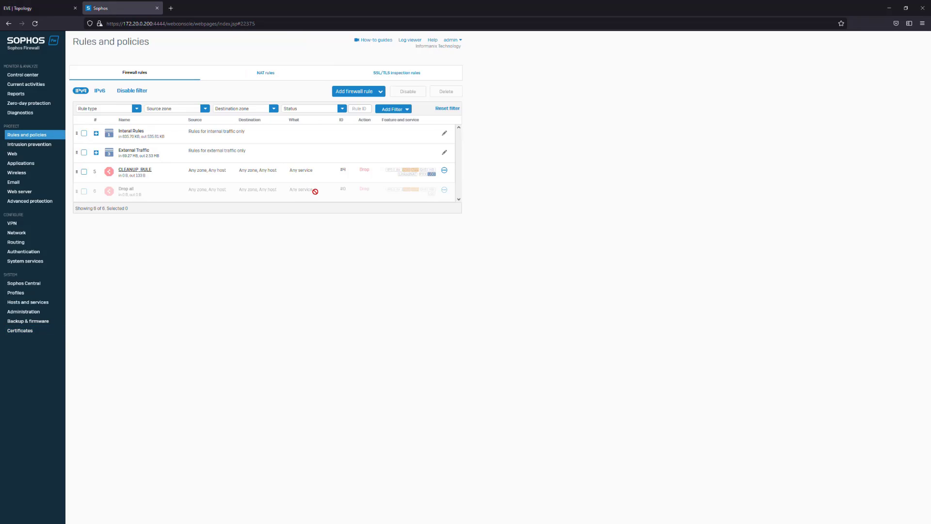
click(96, 133)
click(130, 151)
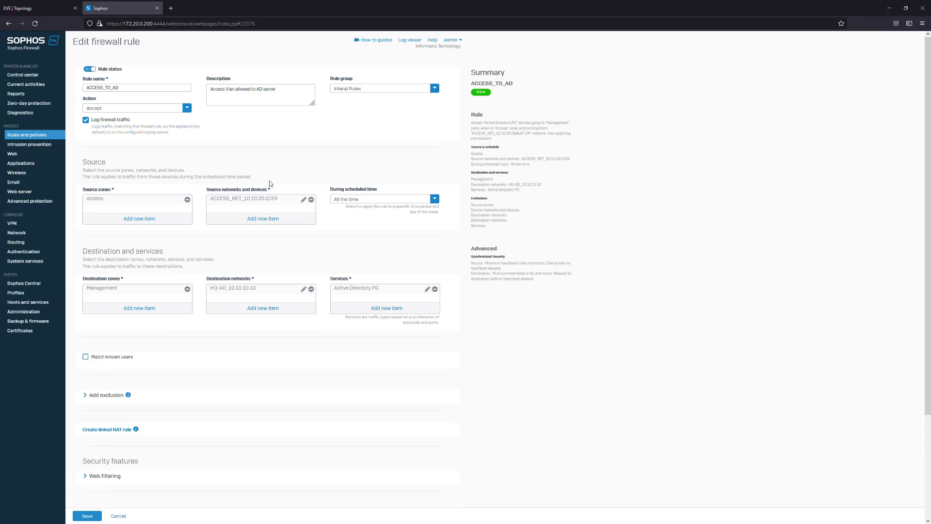
mouse_move(388, 290)
click(426, 289)
scroll(238, 420, down, 6)
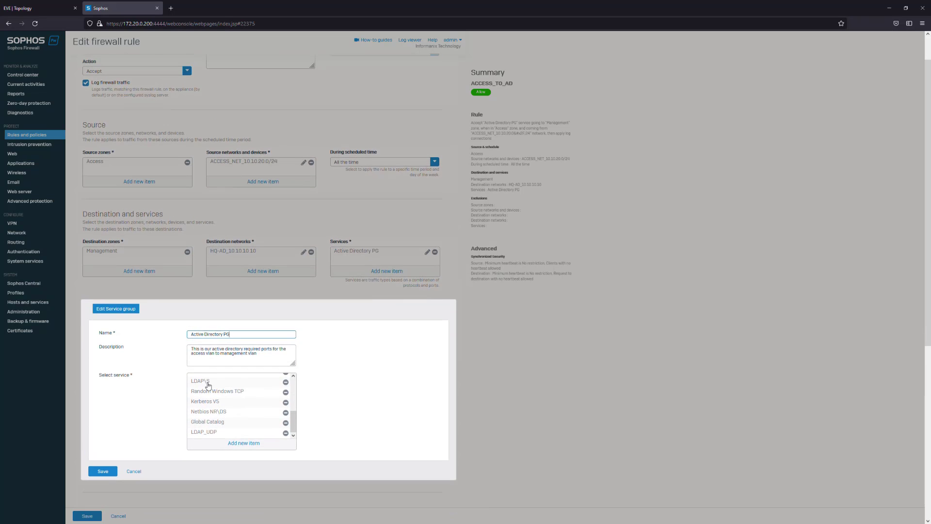
scroll(208, 386, up, 2)
scroll(223, 410, down, 4)
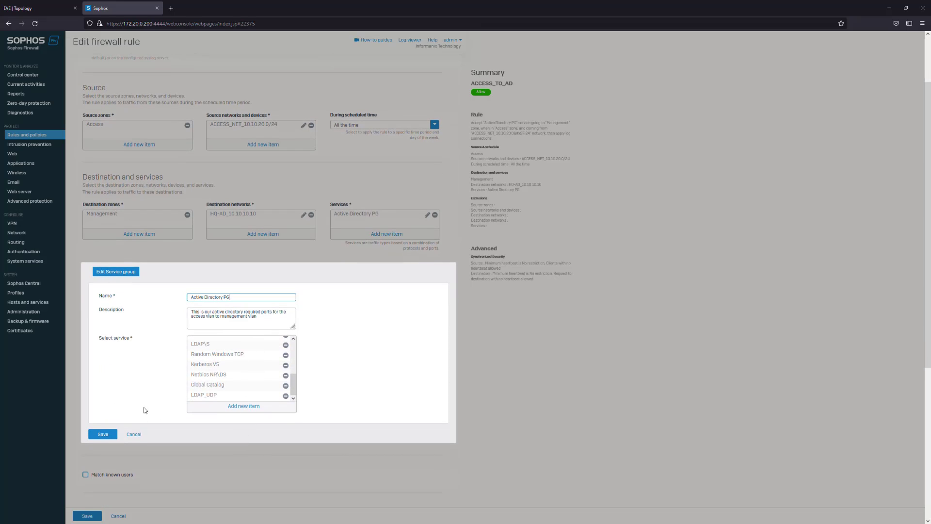
click(134, 434)
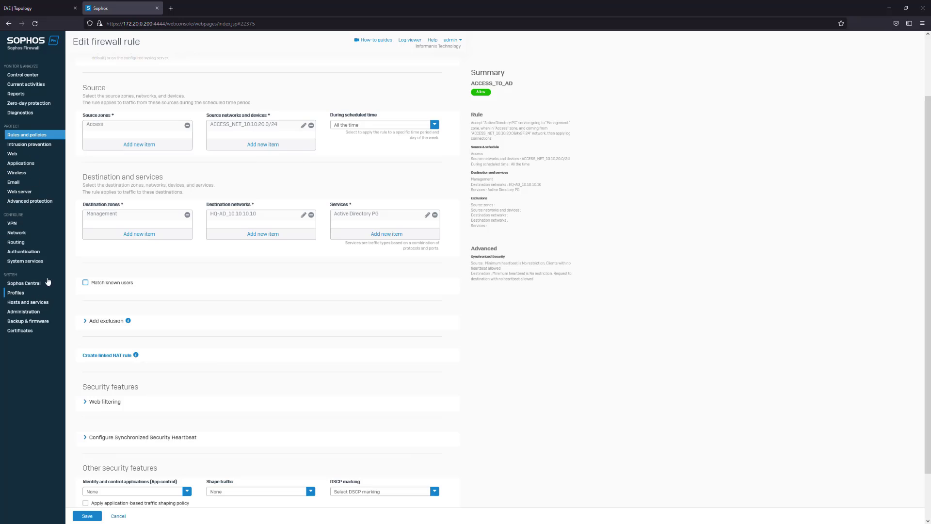
Start a new service group named "Basic Web Browsing" with the description "Required ports for web browsing BASIC"
click(29, 302)
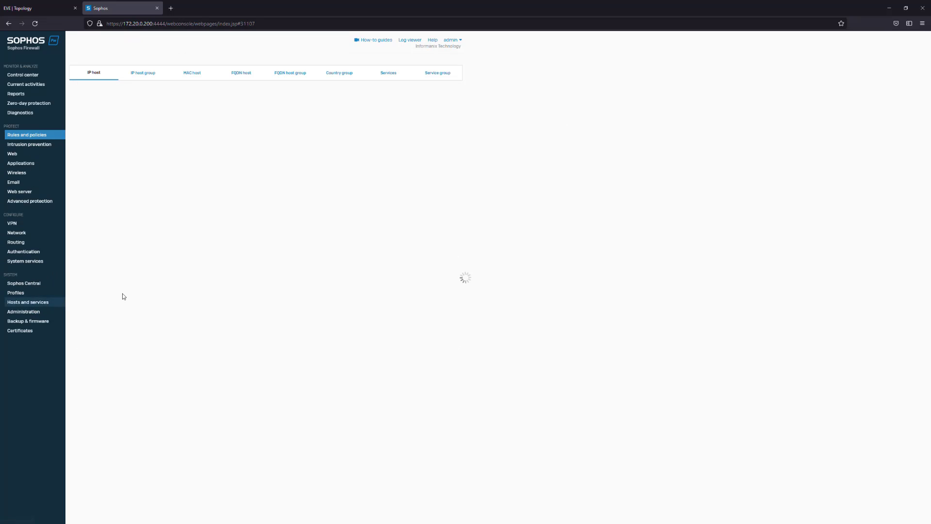
click(421, 76)
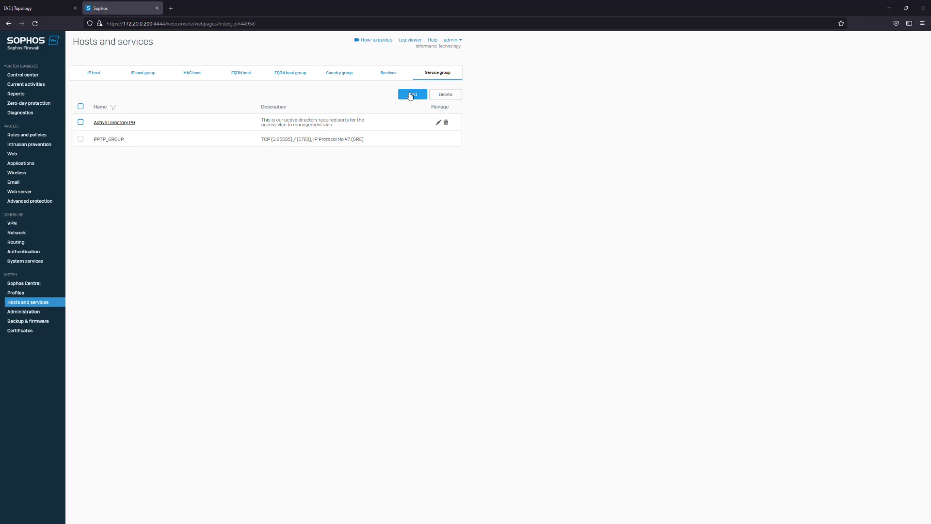
click(411, 96)
text(Web Browsing)
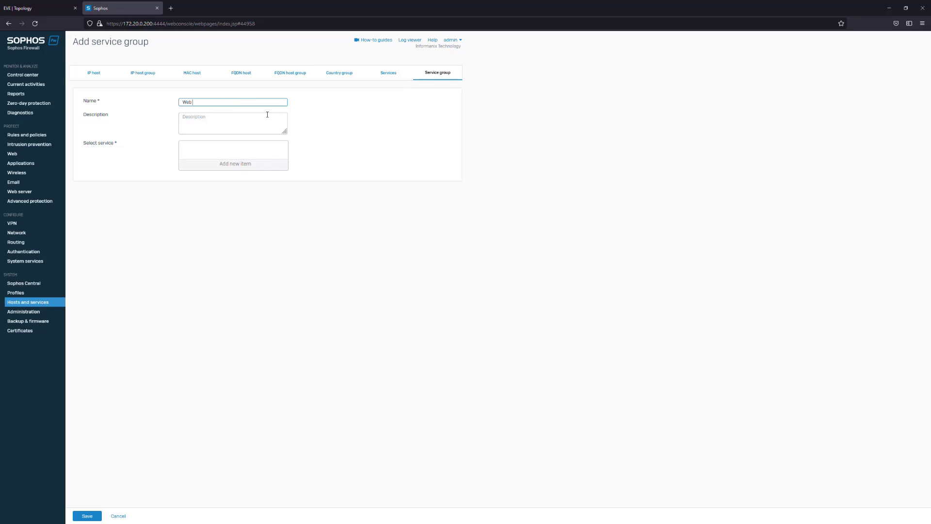
click(241, 118)
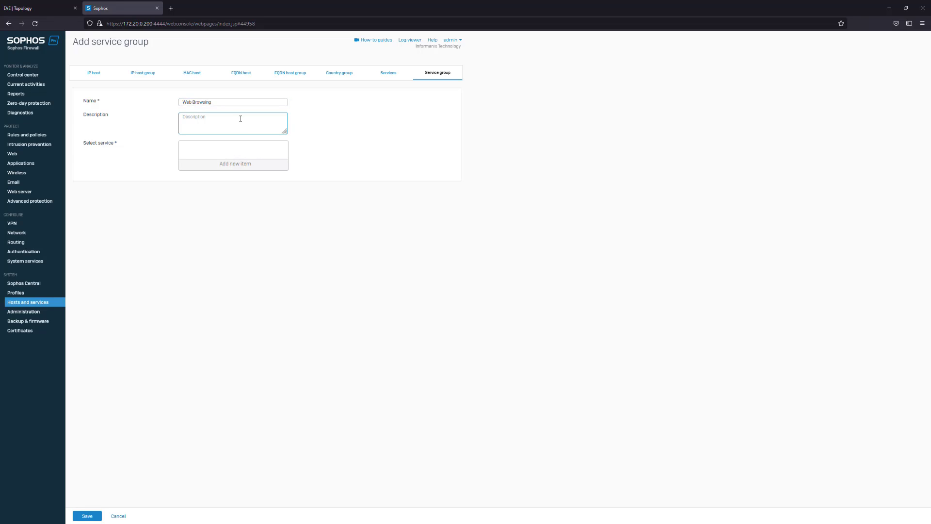
text(R)
click(180, 104)
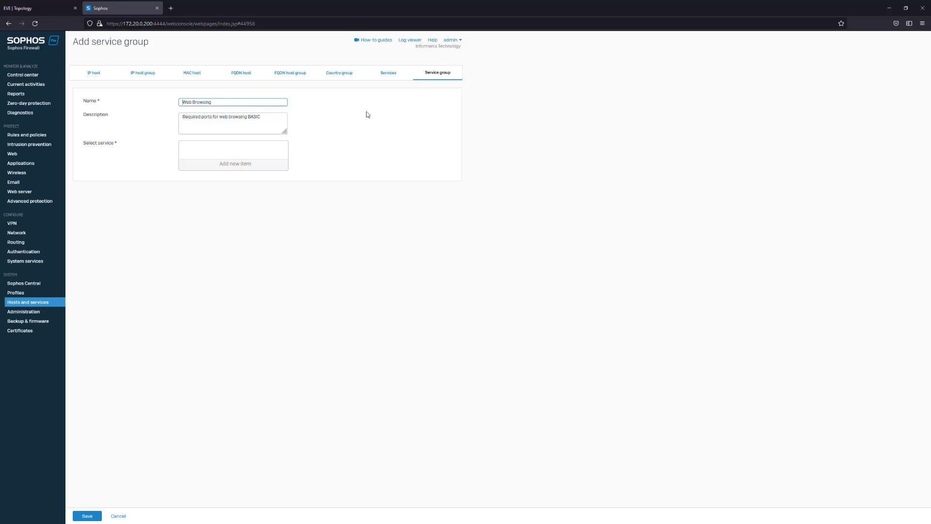
text(Basic)
Add the HTTP and HTTPS services to the new service group and save it
click(241, 164)
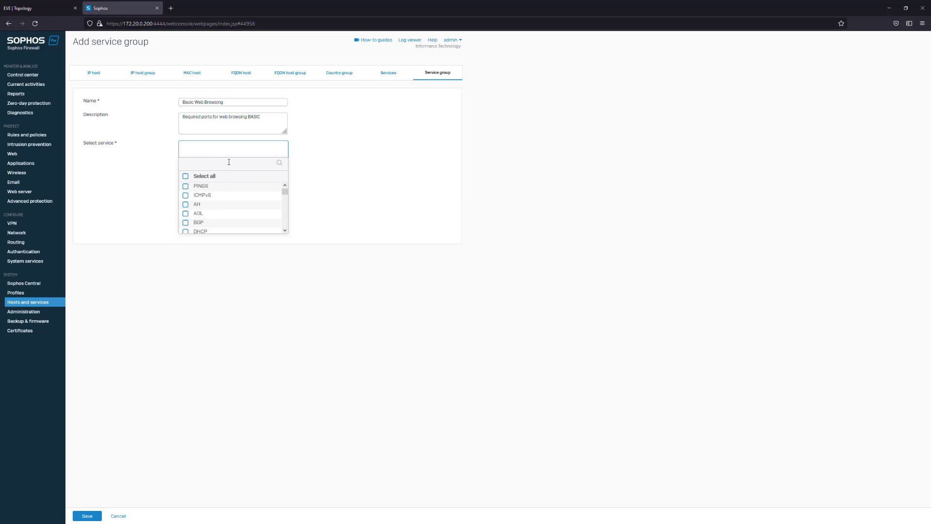
click(229, 162)
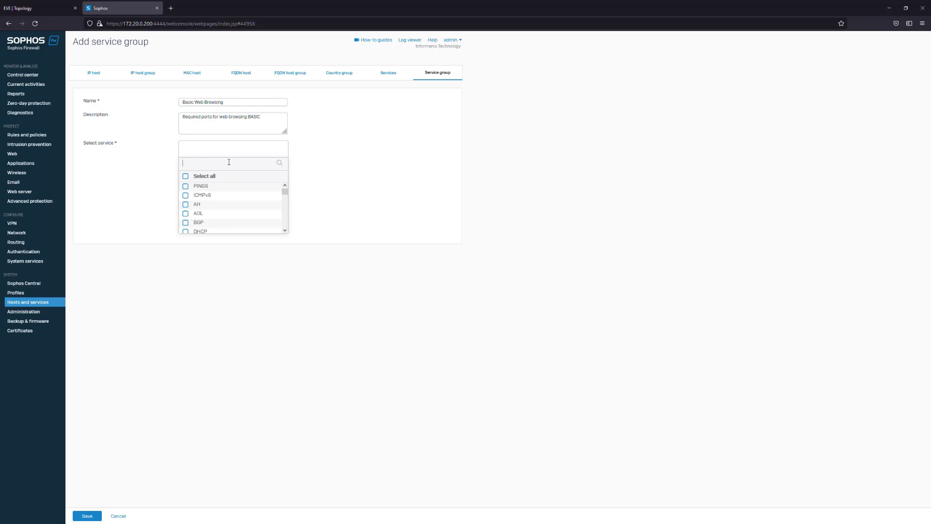
text(http)
click(185, 186)
click(186, 196)
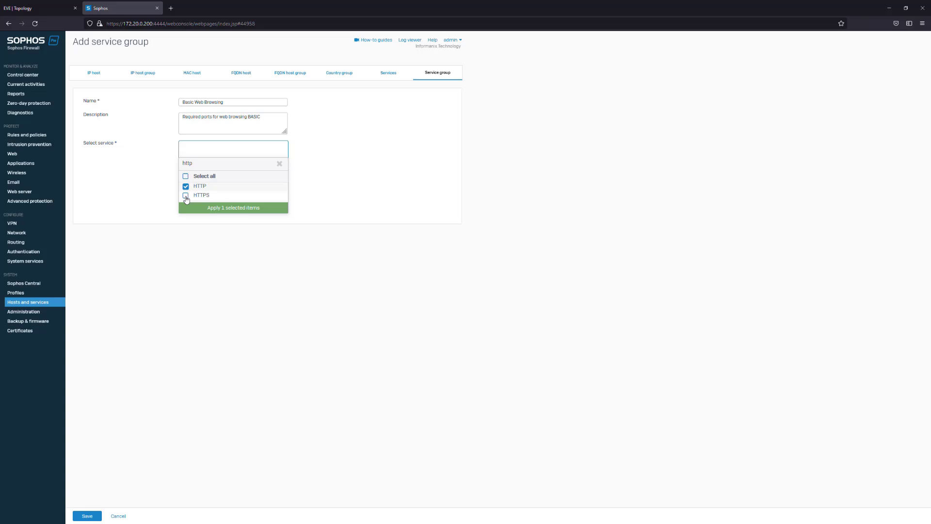
click(220, 211)
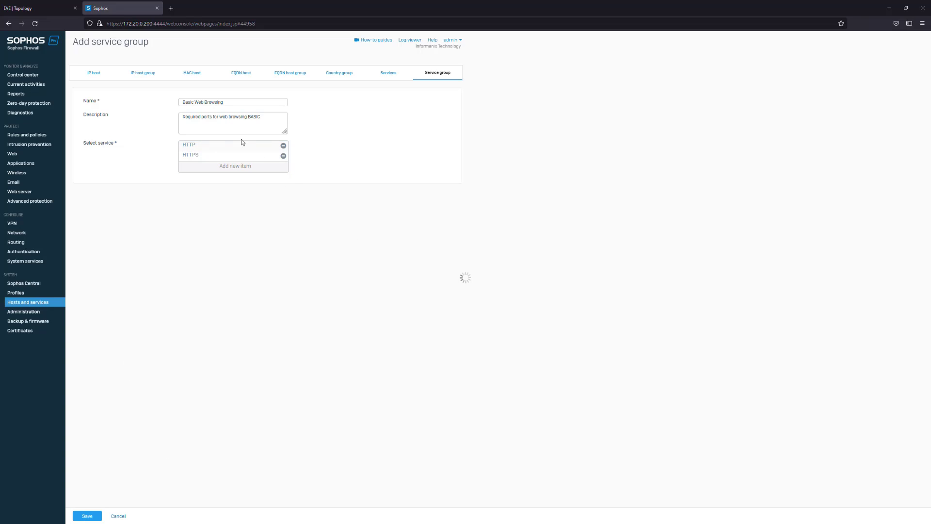
drag(352, 140, 263, 138)
click(263, 138)
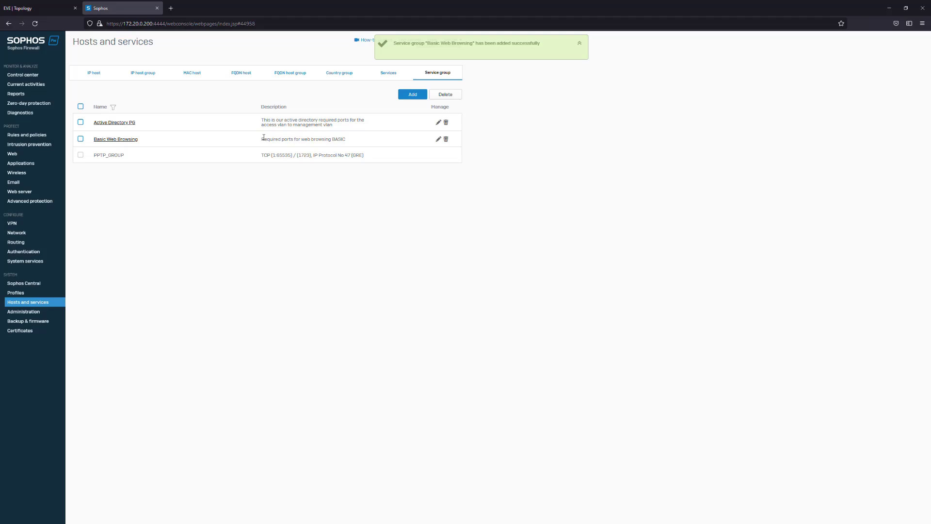
In the ACCESS_TO_WAN external traffic rule, replace the HTTP and HTTPS services with the Basic Web Browsing group and save the rule
click(33, 135)
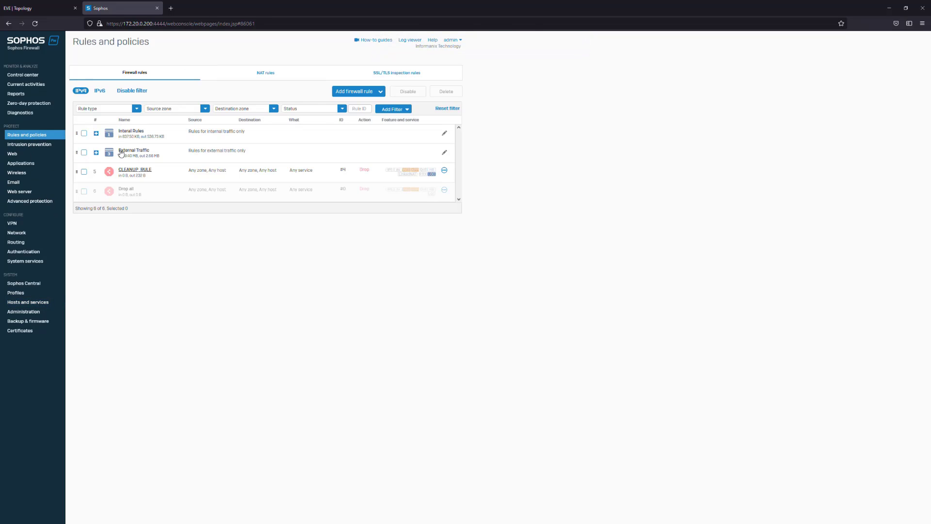
click(96, 153)
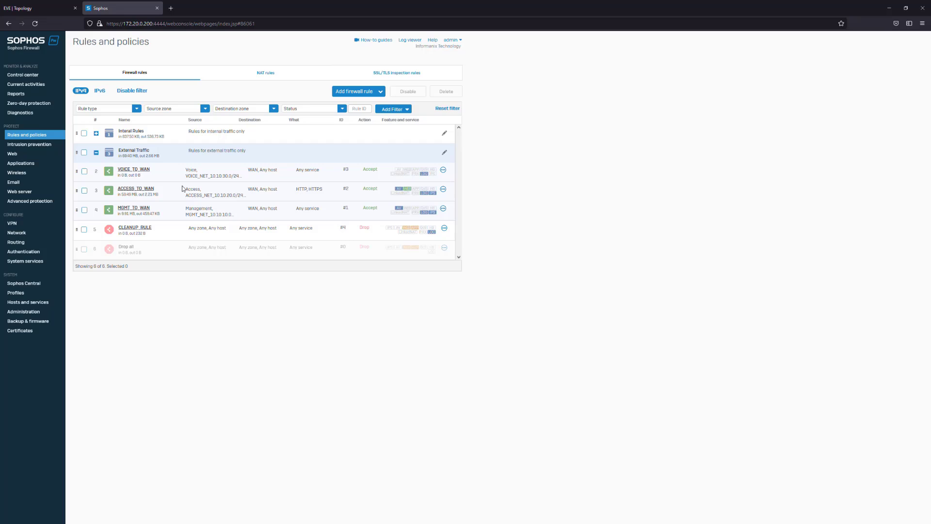
click(147, 190)
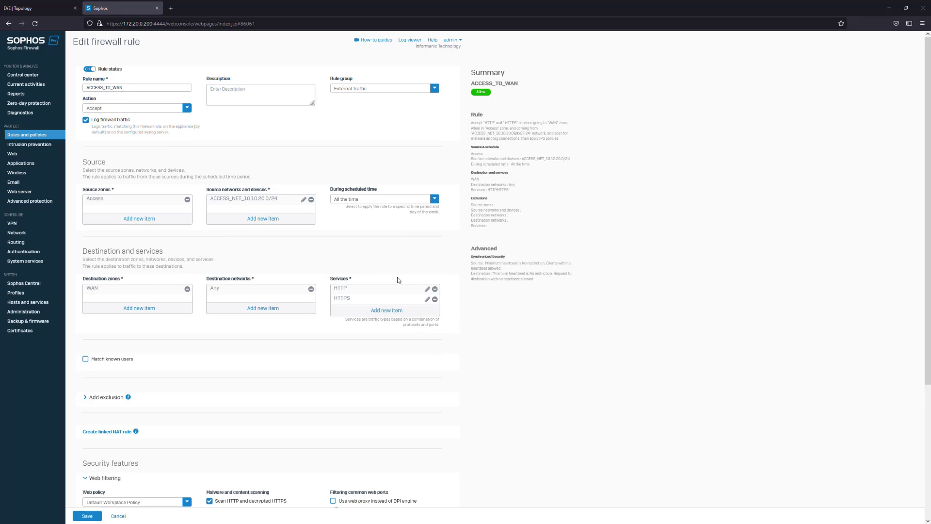
click(434, 289)
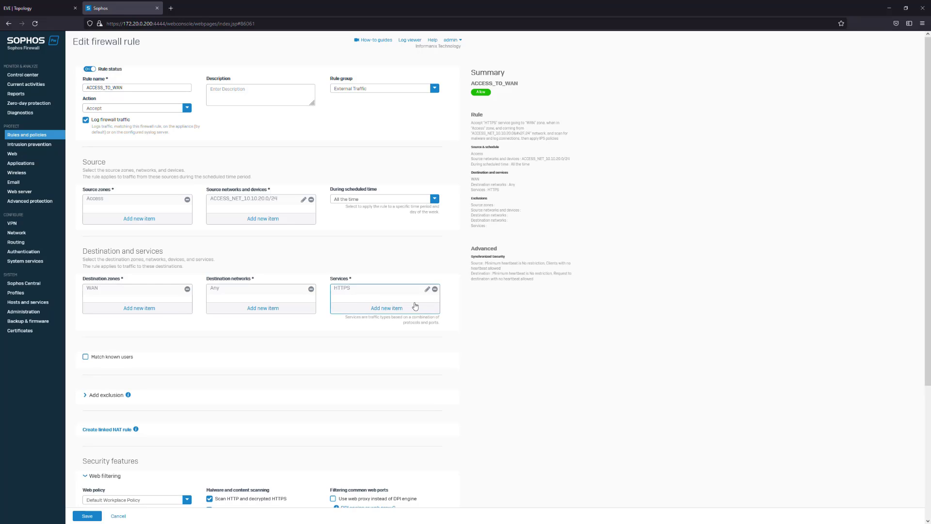
click(435, 289)
click(396, 308)
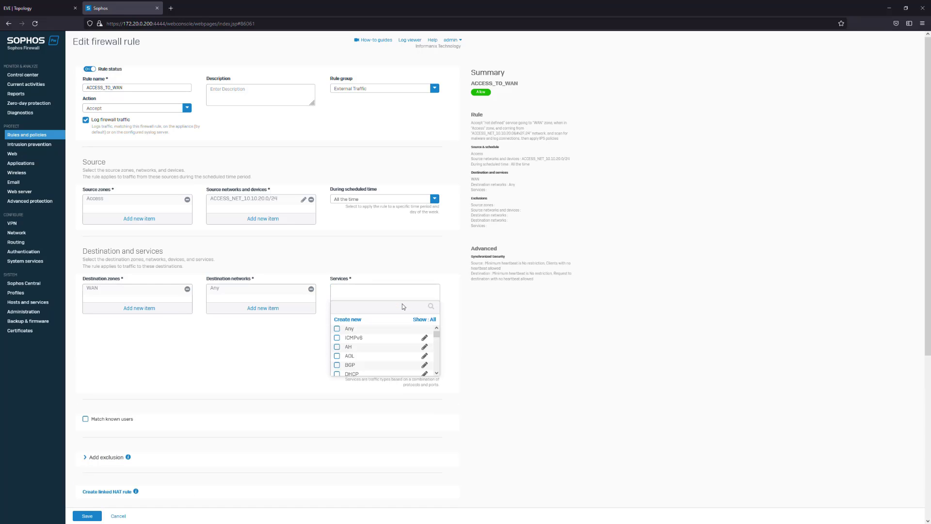
text(basic)
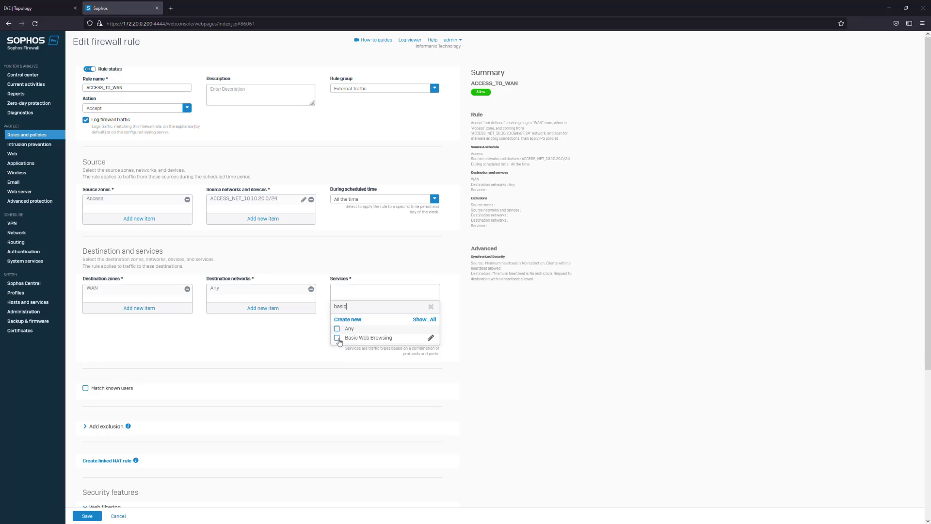
click(338, 338)
click(365, 350)
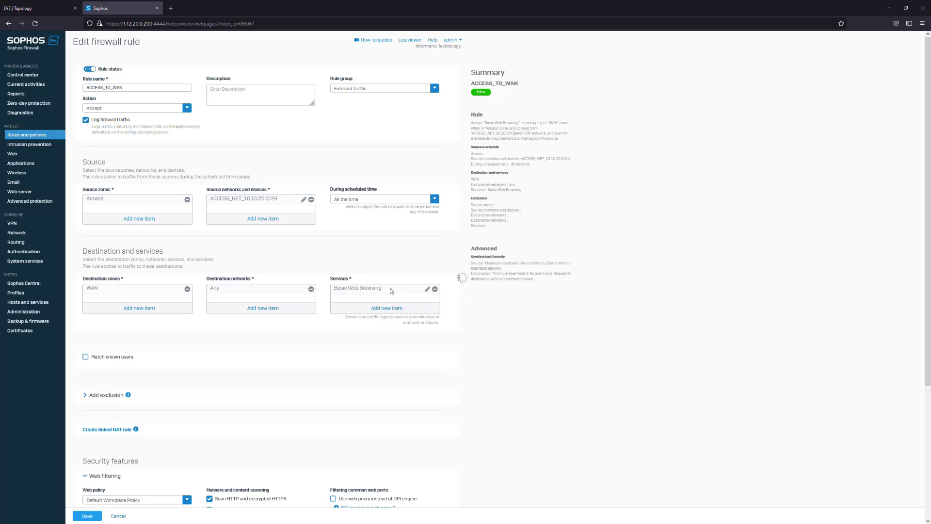
key(Return)
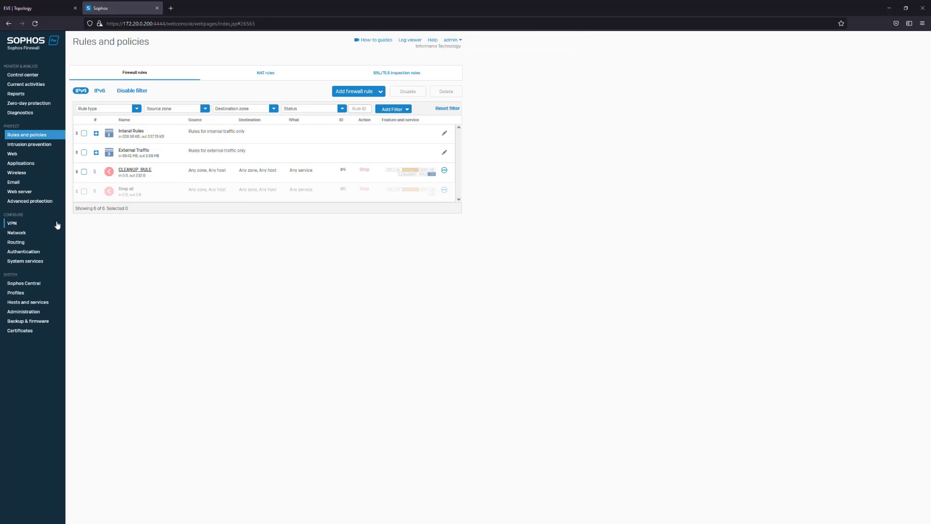
Start adding an external authentication server with Active Directory as the server type
click(30, 251)
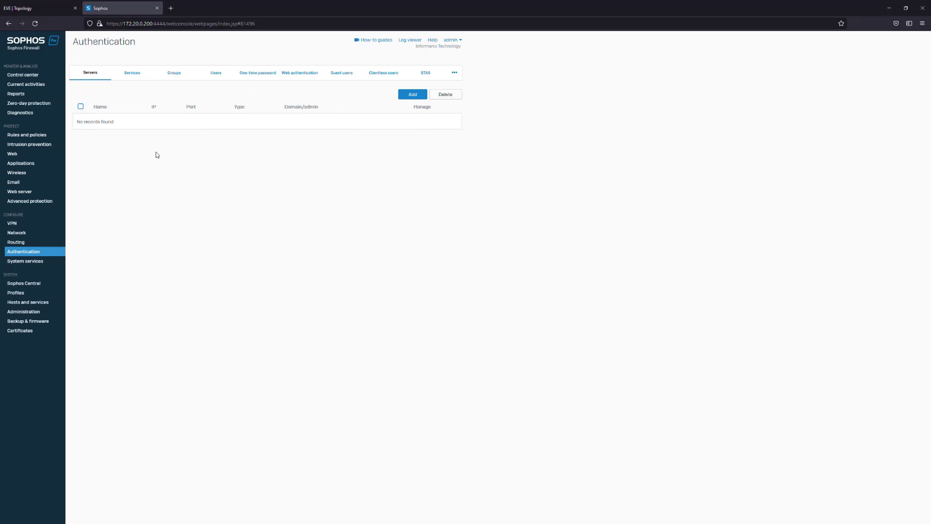
click(411, 94)
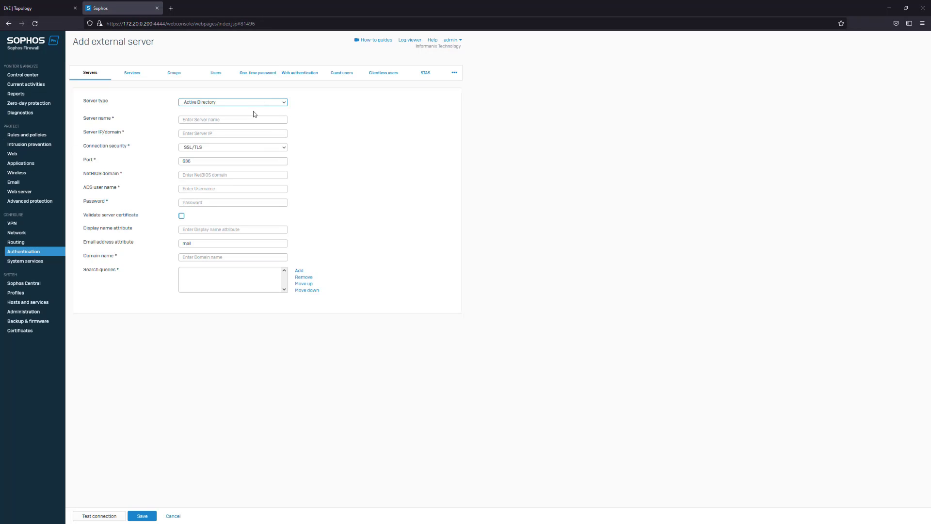
click(90, 73)
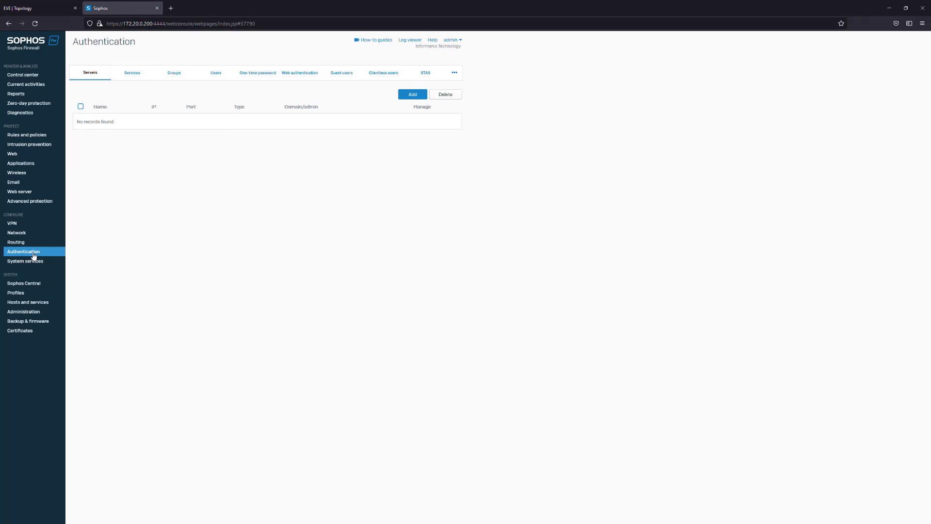
click(93, 78)
click(416, 94)
click(235, 102)
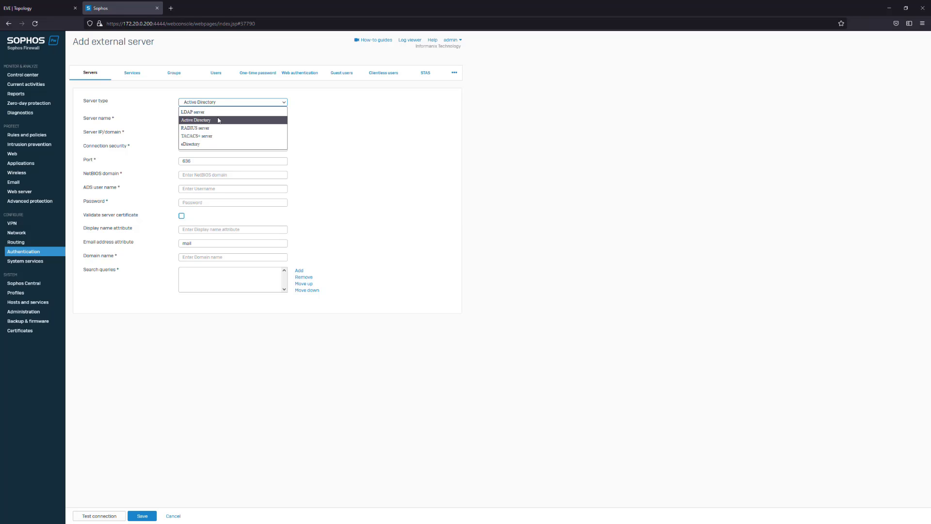
click(220, 120)
click(225, 103)
click(221, 115)
Check the computer name in the AD-DHCP machine's Server Manager, and set the external server's name to HQ-AD and its IP to 10.10.10.10
click(220, 119)
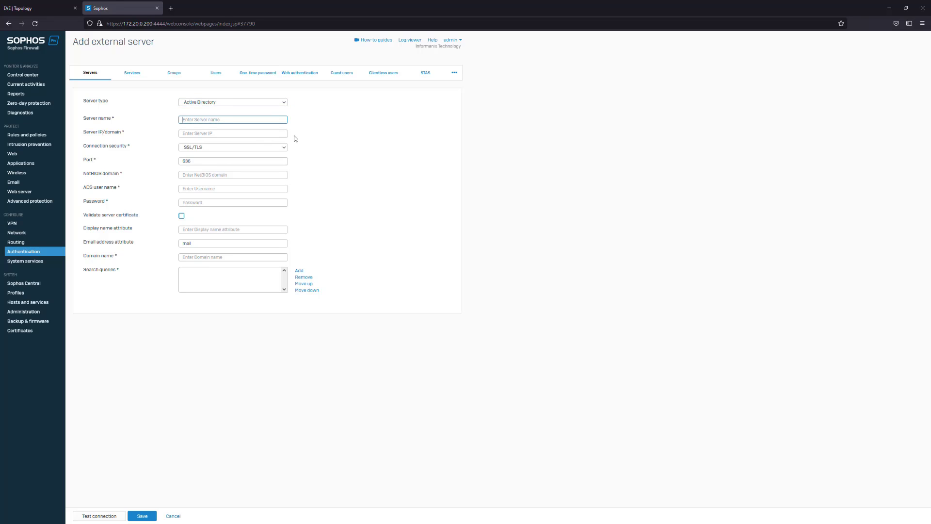
text(HQ-AD)
click(69, 9)
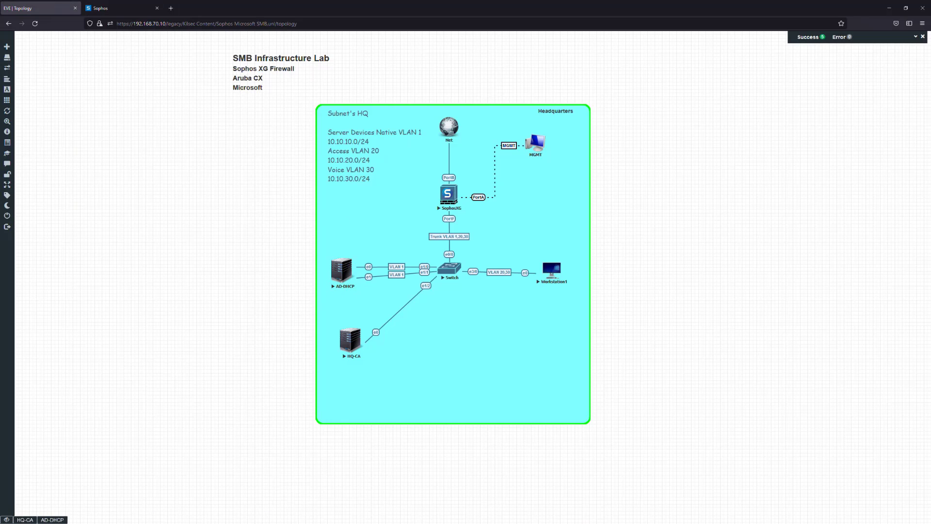
click(52, 519)
click(179, 125)
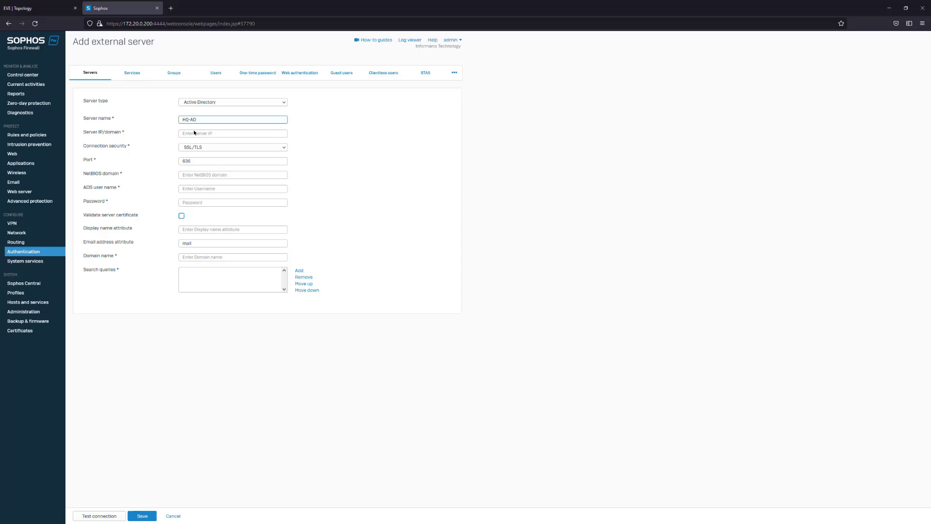
click(194, 133)
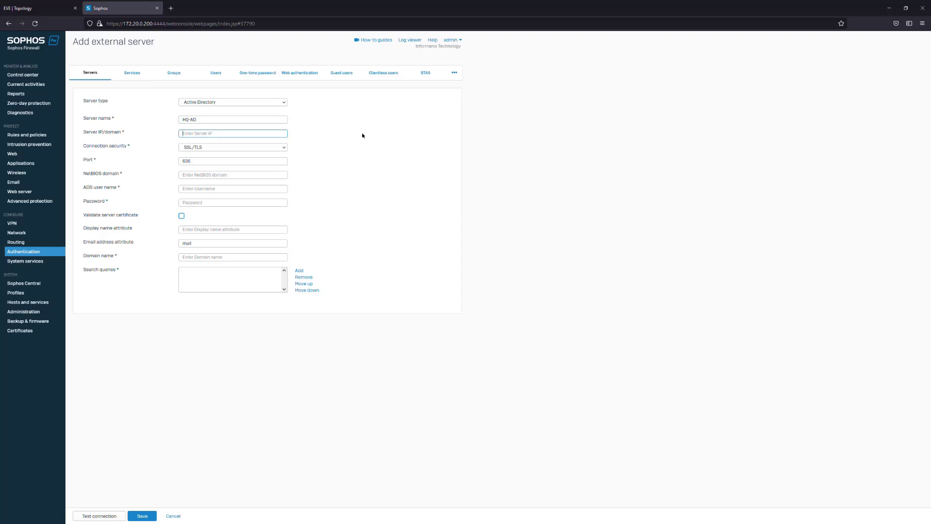
text(10.10.10.10)
click(222, 148)
click(144, 177)
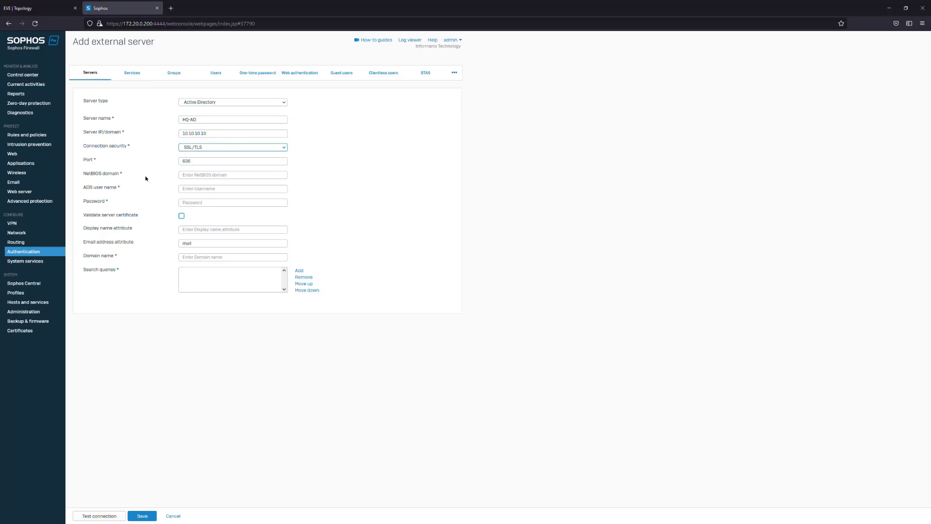
drag(203, 162, 181, 162)
click(214, 162)
click(218, 169)
click(222, 157)
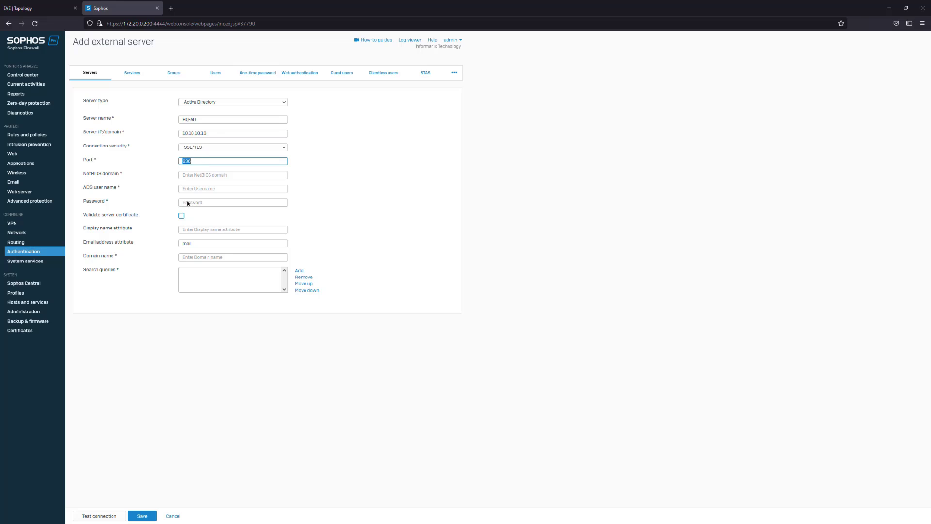
Set the external server's connection security to Plaintext
click(249, 148)
click(186, 154)
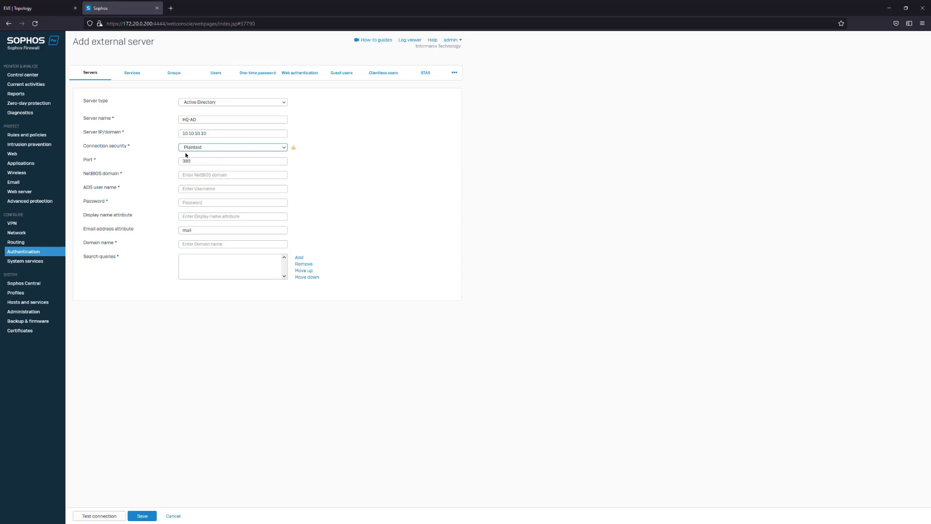
click(221, 149)
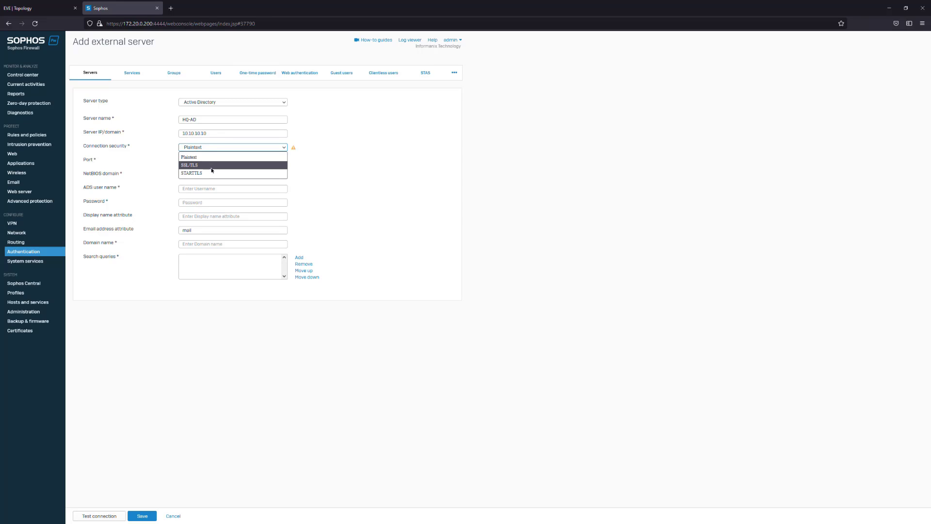
click(194, 156)
click(205, 176)
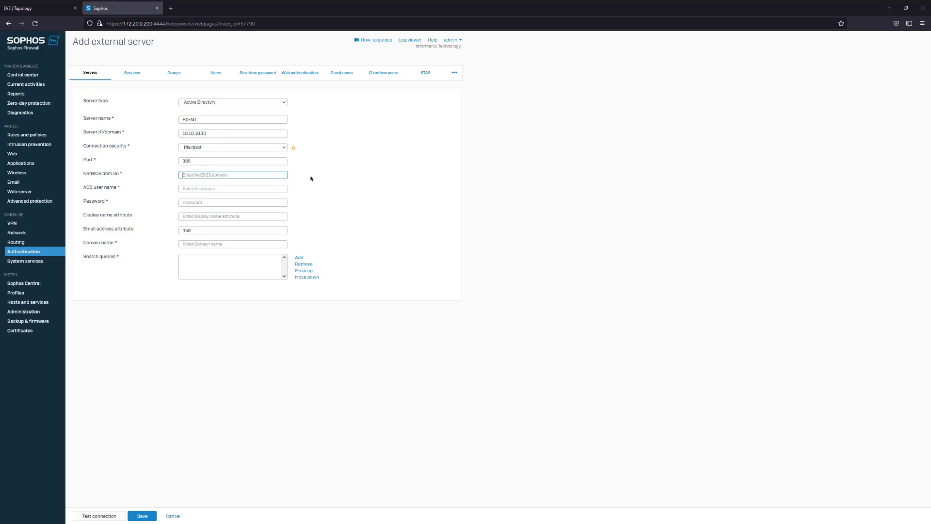
Set the external server's NetBIOS domain to AD and its ADS user name to sophosxg
text(AD)
click(193, 190)
text(sophosxg)
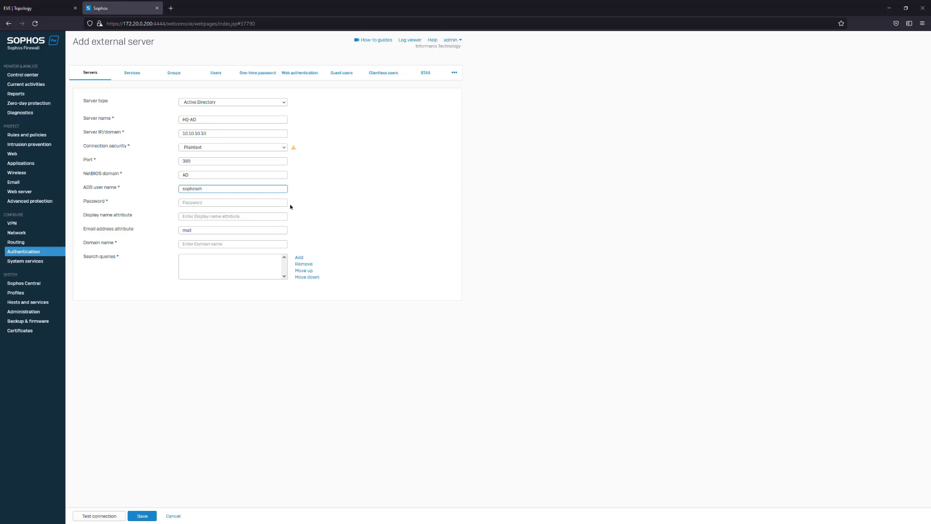
Switch to the AD-DHCP machine, open Active Directory Users and Computers, and expand the ad.kilseclab.com domain
click(29, 9)
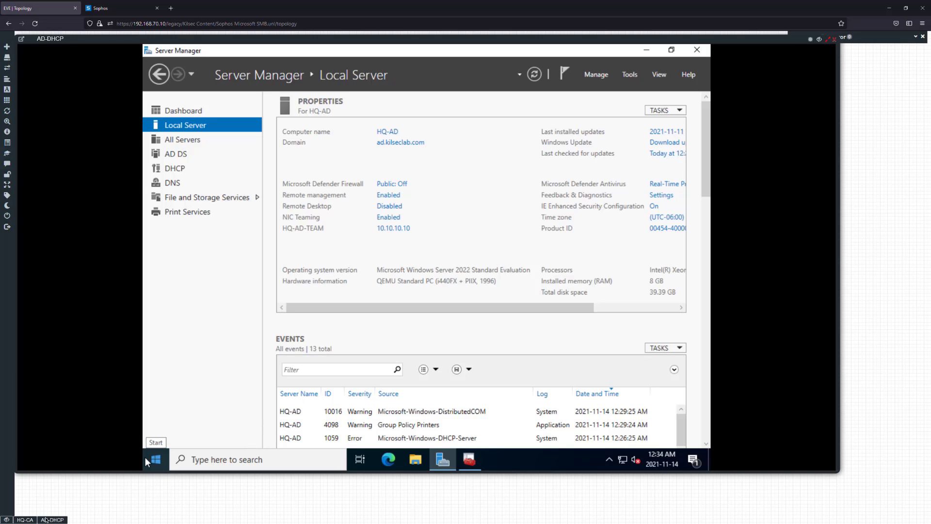
click(627, 77)
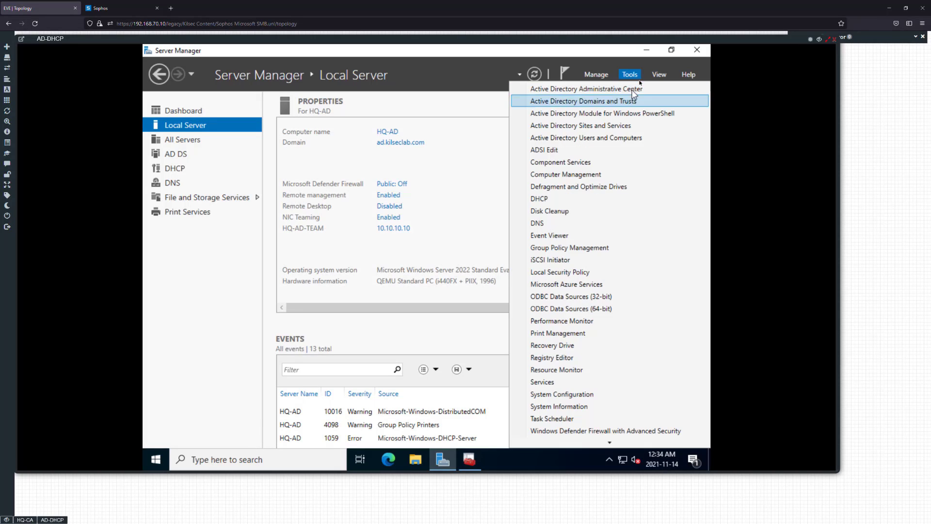
click(601, 140)
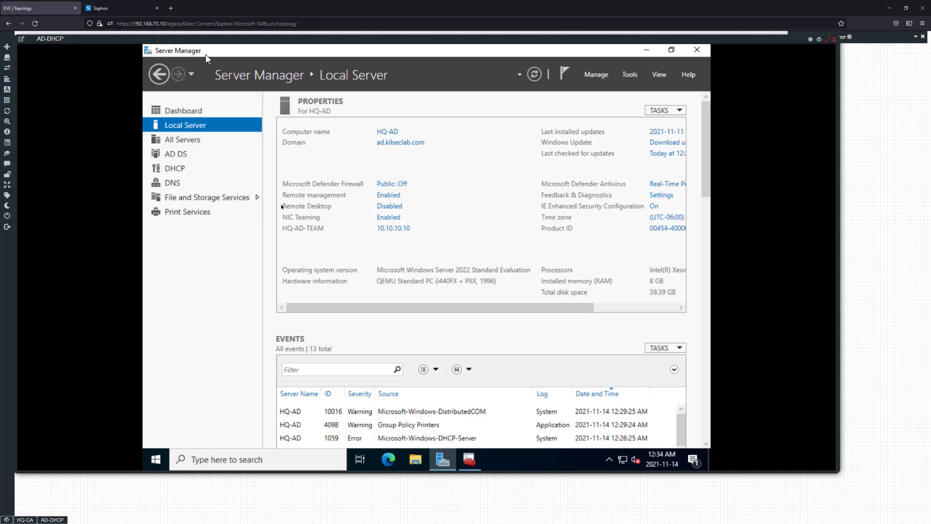
click(150, 112)
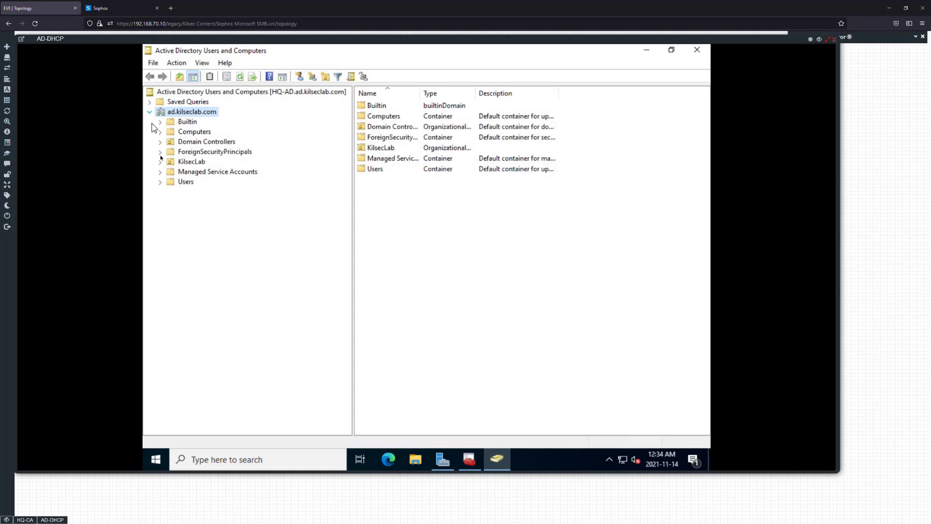
Check the logon name and account options of the Sophos XG user in KilsecLab's Service Accounts unit, and close its properties unchanged
click(160, 162)
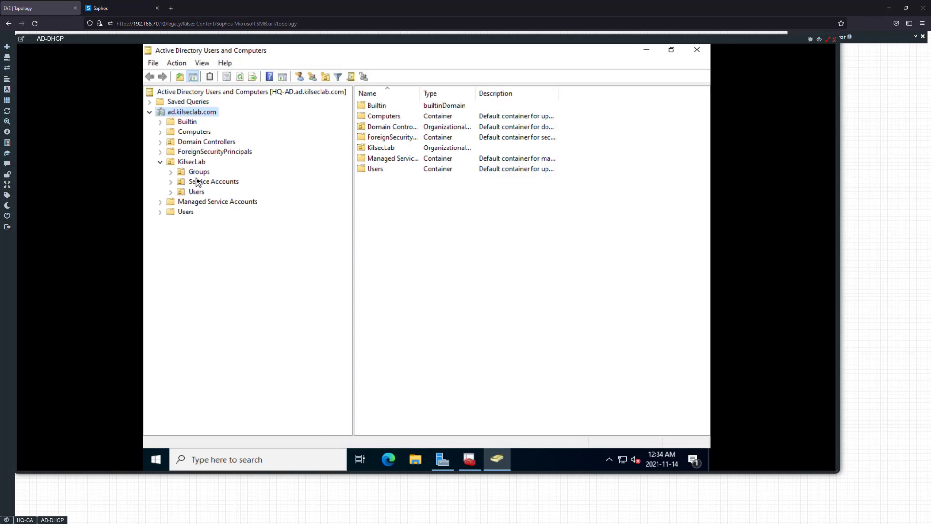
click(198, 182)
click(399, 108)
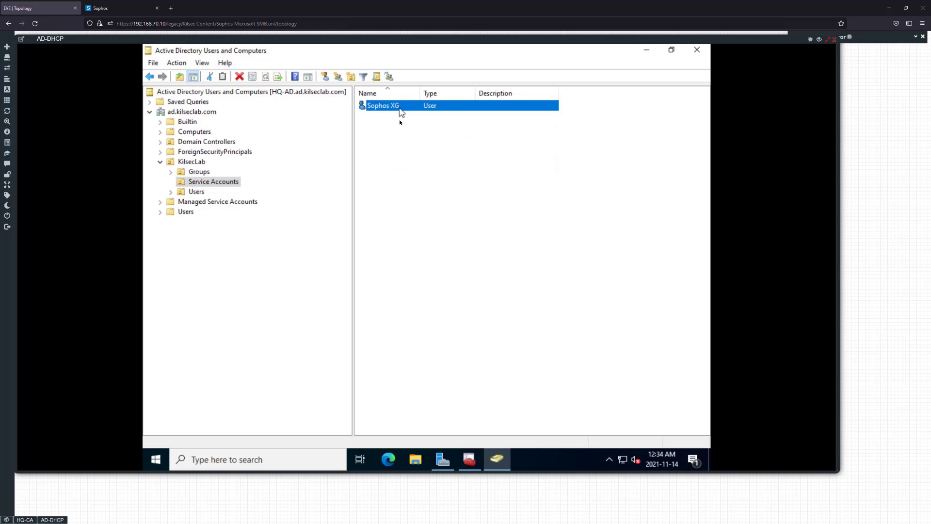
double_click(401, 111)
click(381, 142)
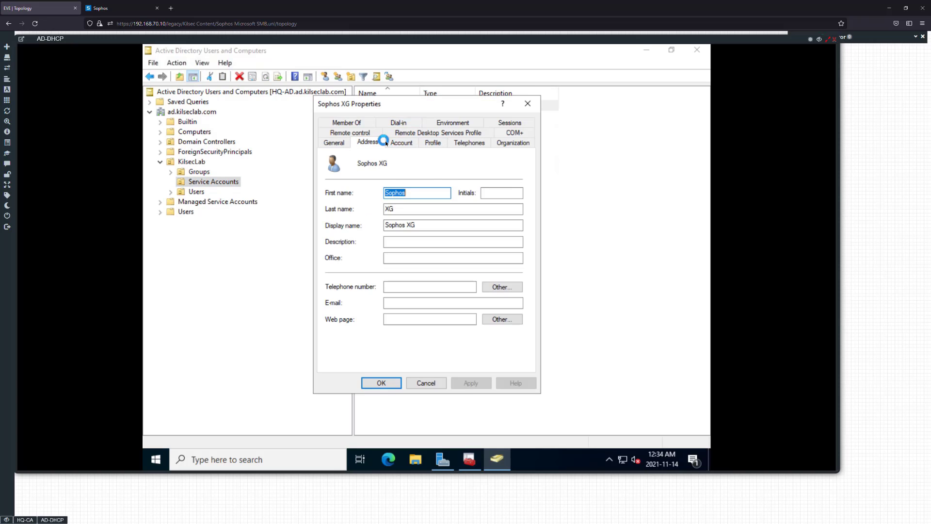
click(397, 142)
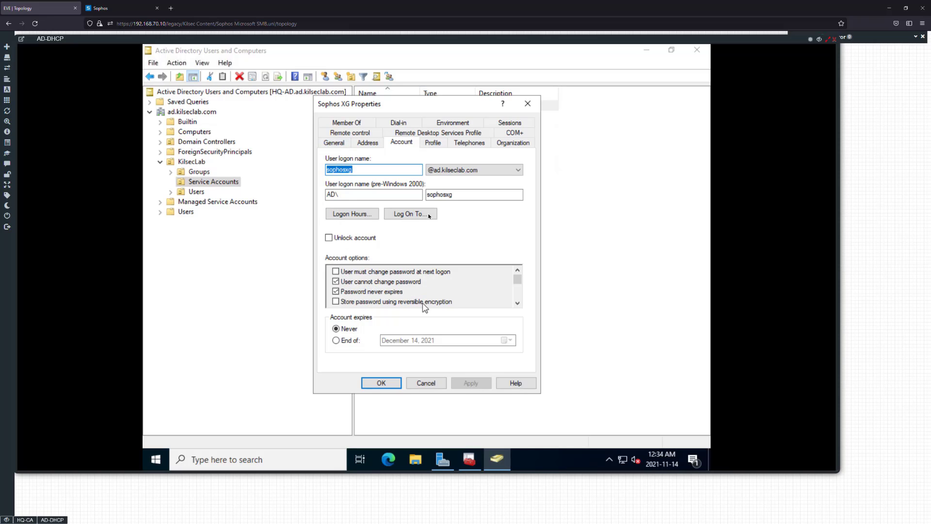
click(419, 384)
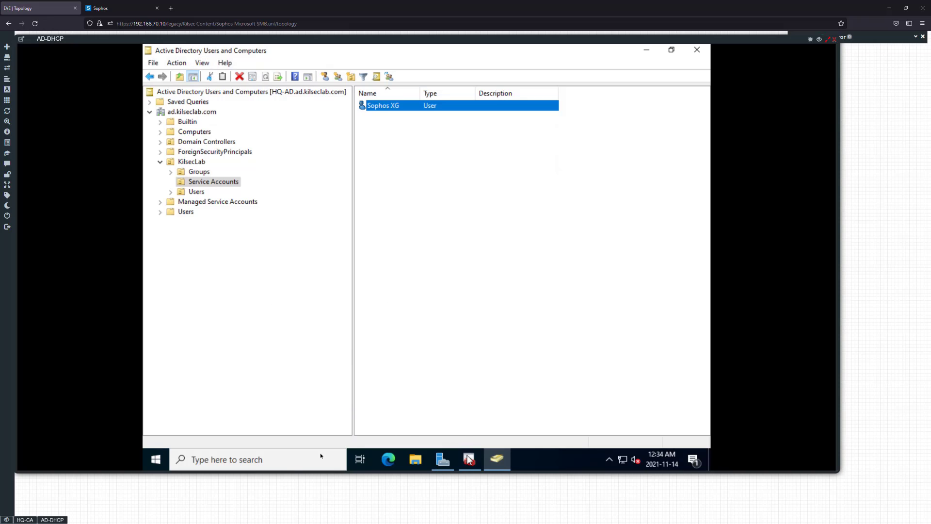
click(32, 520)
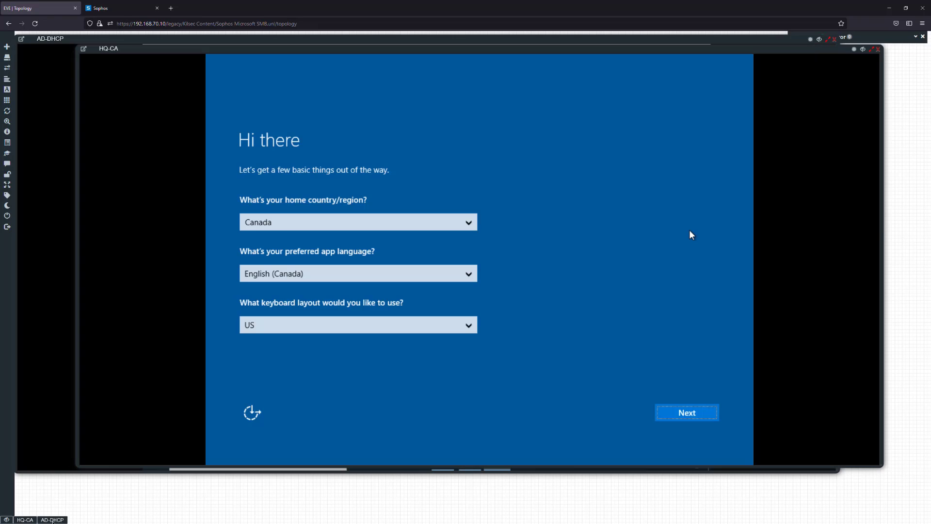
click(50, 520)
Back in Sophos Firewall, enter the ADS account's password and set the external server's domain name to ad.kilseclab.com
click(112, 8)
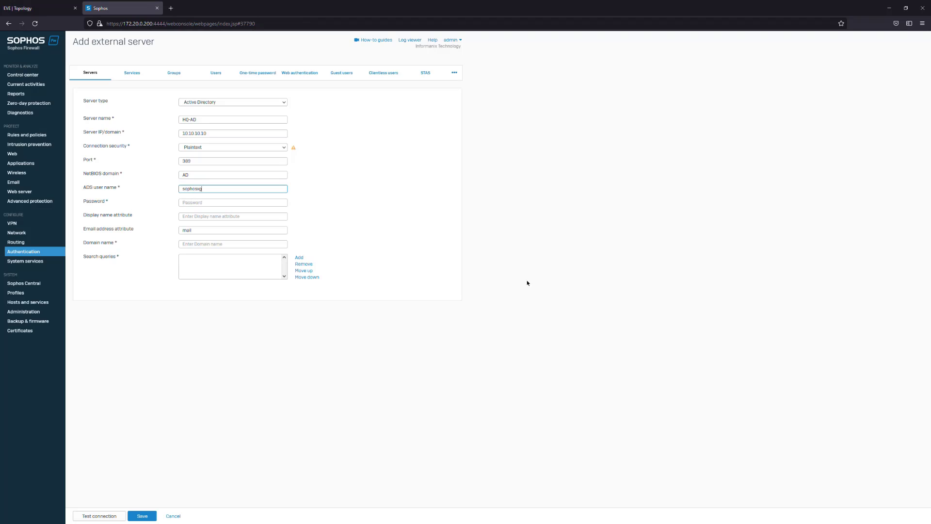
click(210, 203)
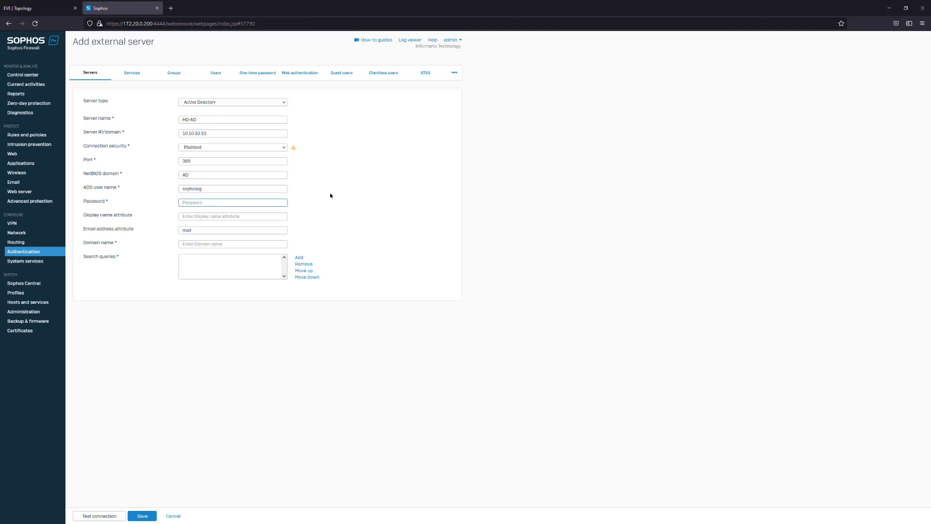
text(••••••••)
click(204, 245)
text(ad.kilsec)
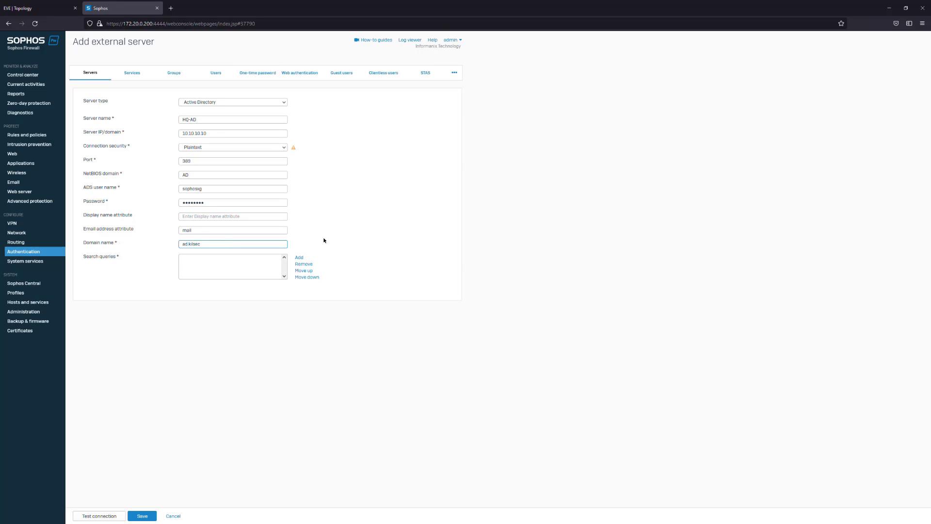
text(lab.com)
Start a new search query for the external server and enter dc=ad, dc=kilseclab, dc=com
click(210, 266)
click(299, 257)
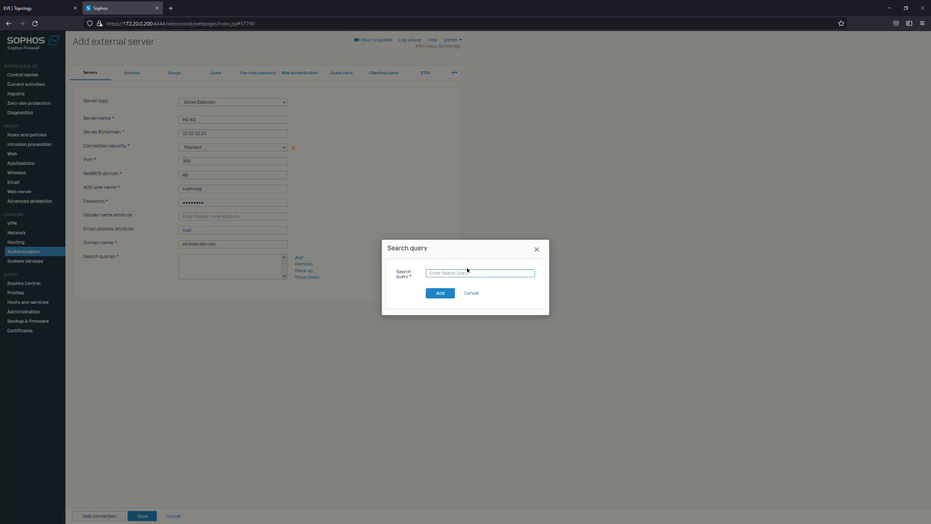
text(dc=ad, dc=kilseclab, dc=com)
drag(433, 273, 498, 280)
click(500, 274)
On the AD-DHCP machine, browse the domain's KilsecLab units and turn on Advanced Features in Active Directory Users and Computers
click(45, 4)
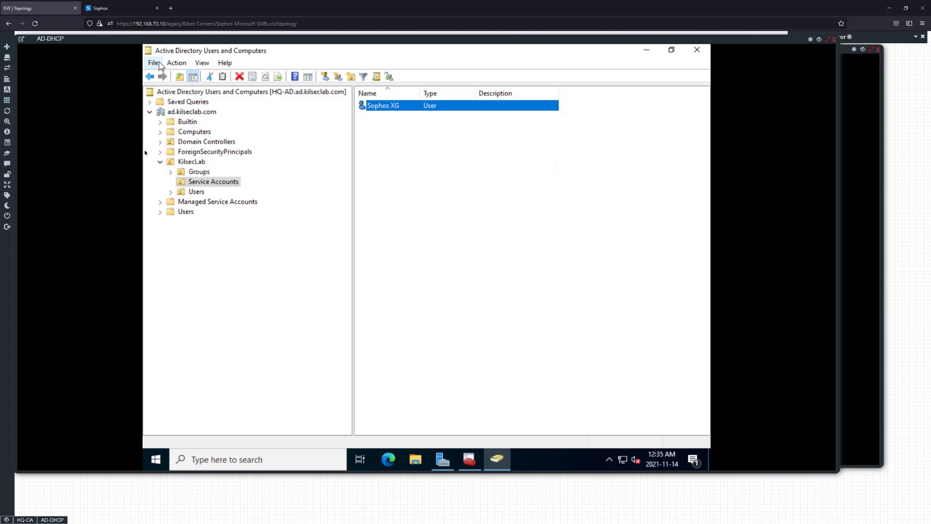
click(182, 112)
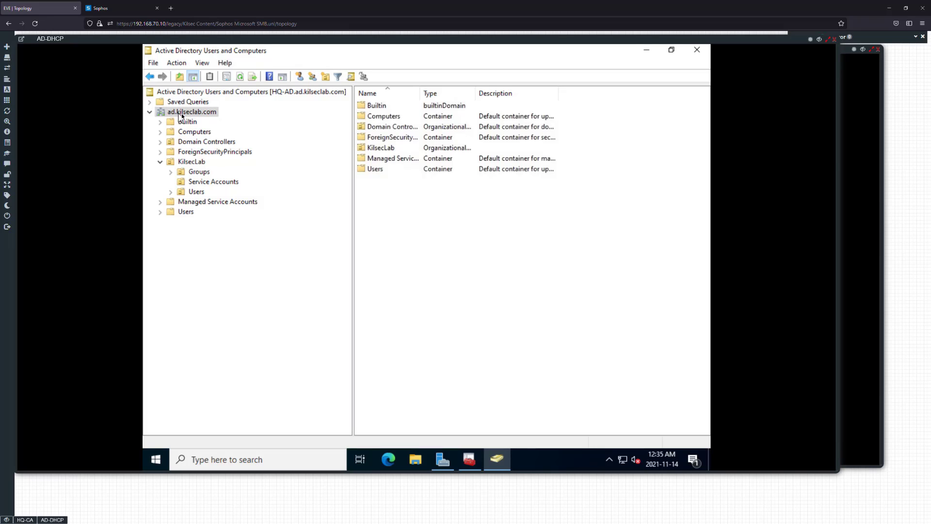
click(199, 174)
click(198, 182)
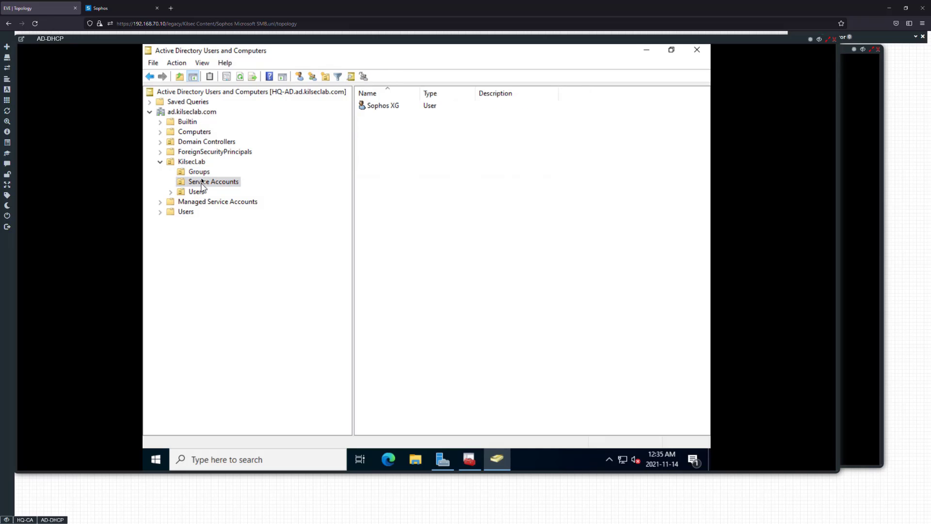
click(198, 166)
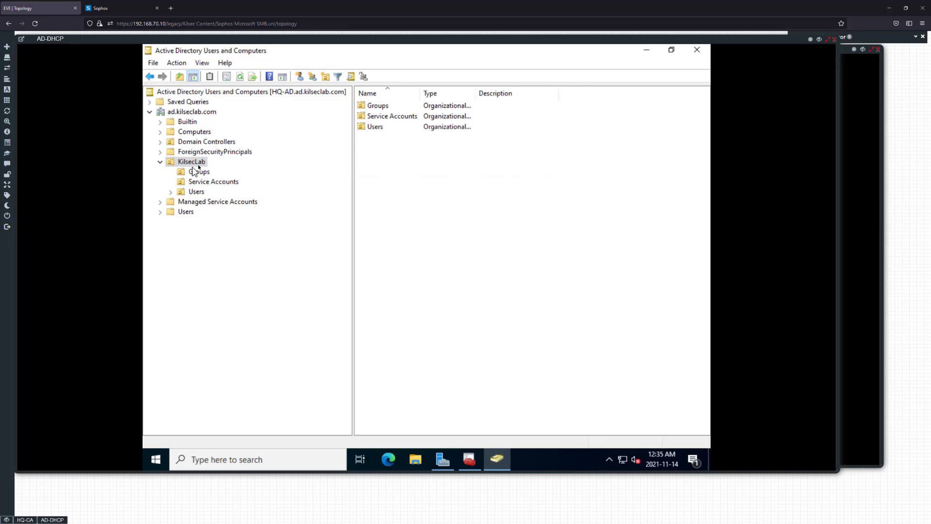
click(202, 62)
click(225, 158)
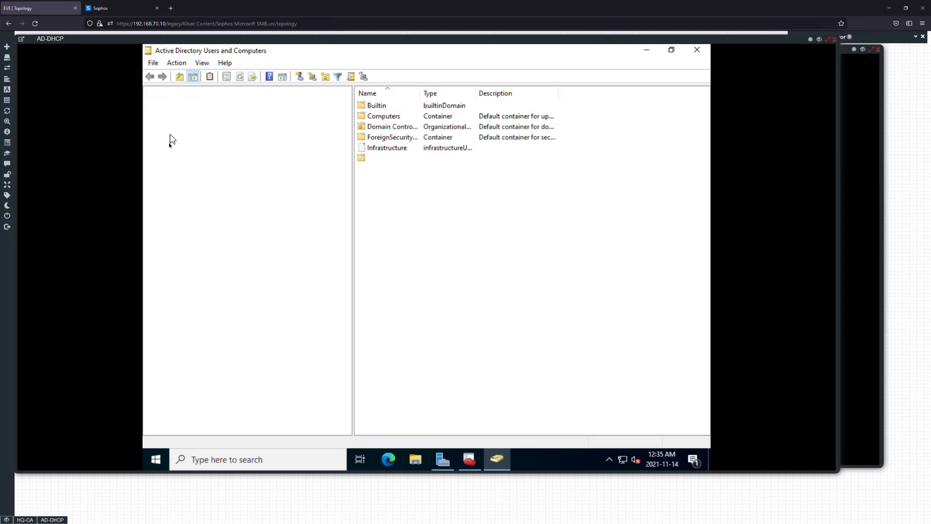
Open the properties of the KilsecLab organizational unit and show its list of attributes
click(186, 173)
right_click(187, 174)
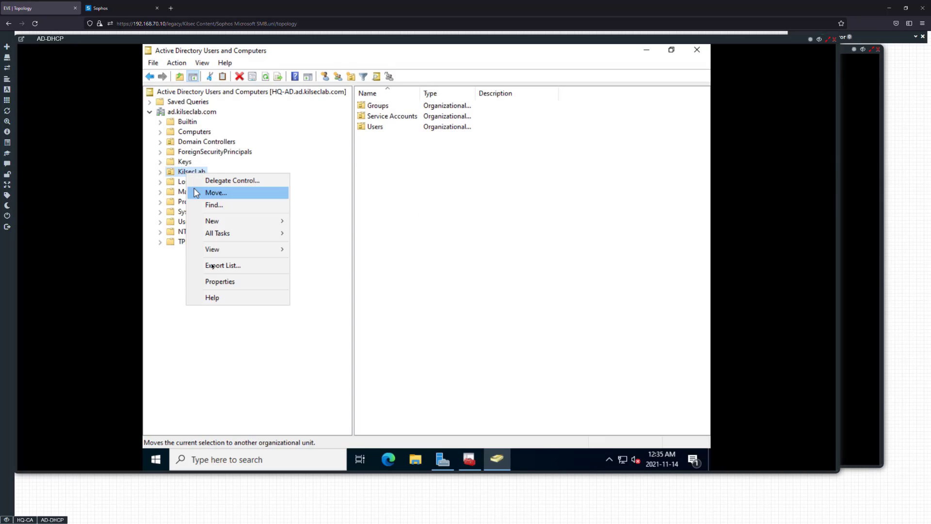
click(207, 280)
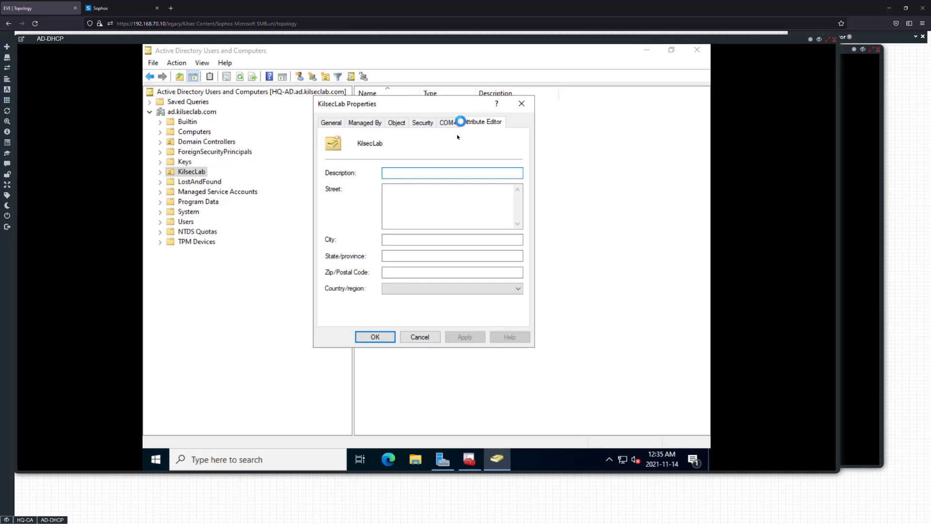
click(460, 122)
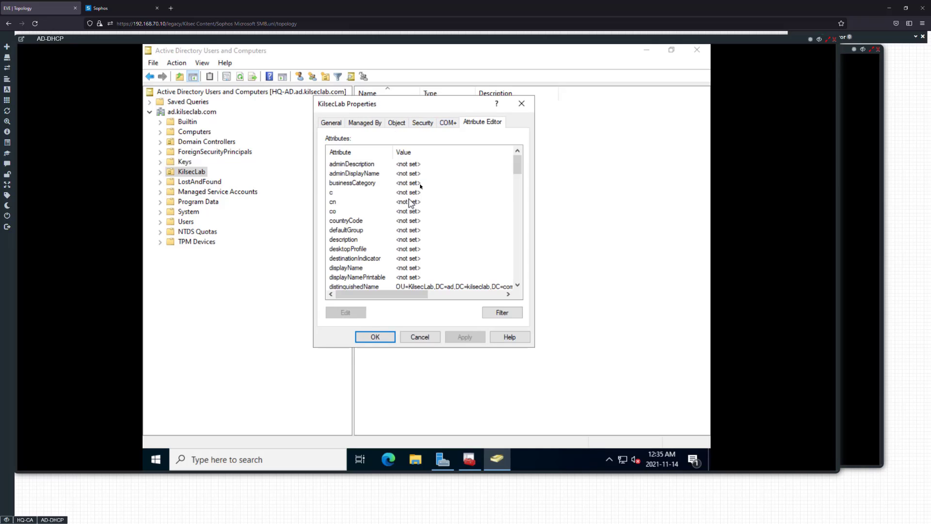
Examine the distinguishedName value of the KilsecLab unit, and close the attribute and the properties without changes
click(429, 287)
double_click(458, 282)
click(505, 303)
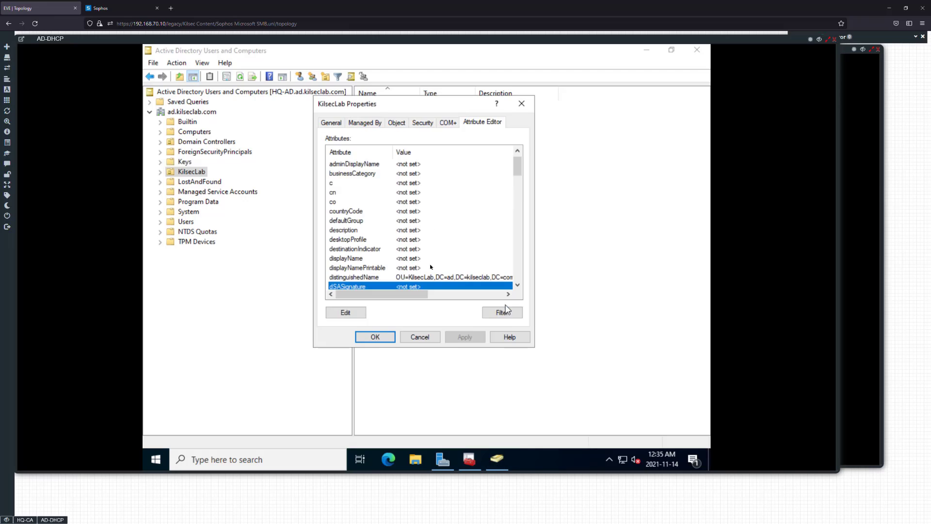
double_click(411, 277)
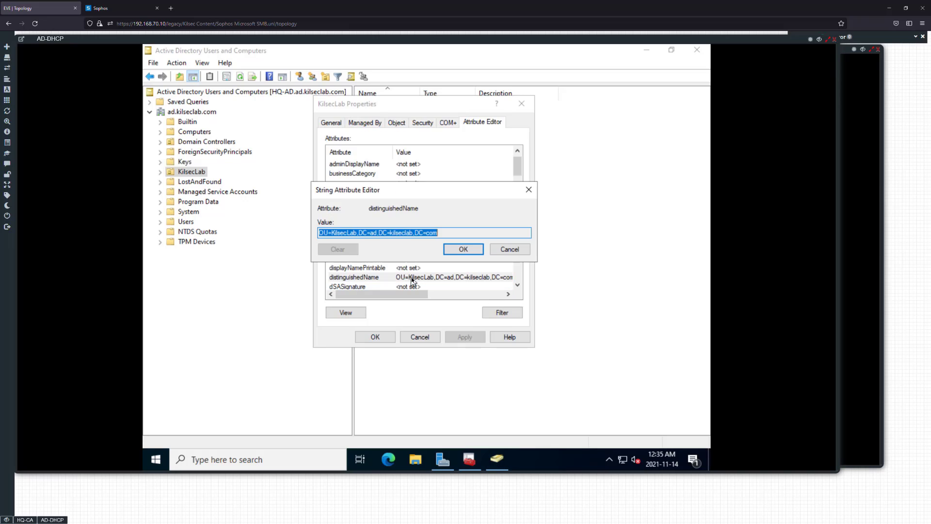
click(443, 231)
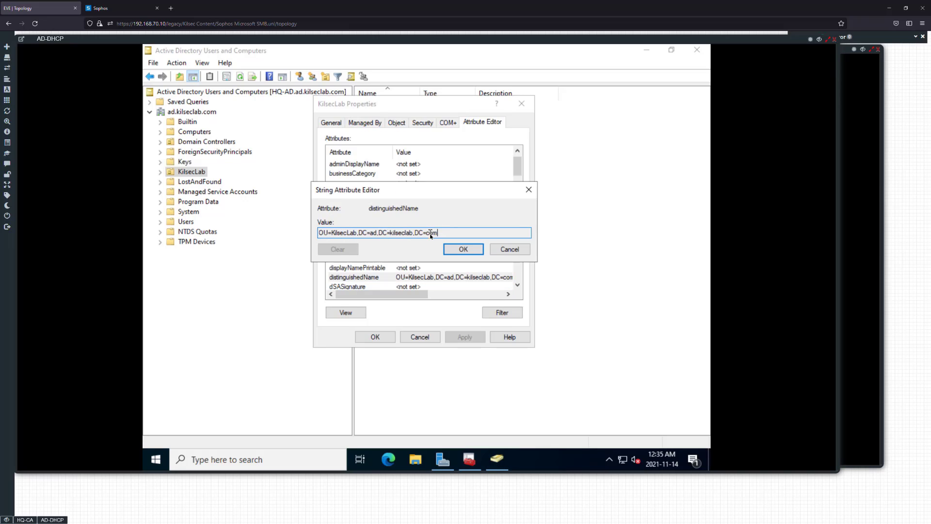
mouse_move(446, 231)
mouse_down()
mouse_move(337, 232)
mouse_move(437, 237)
mouse_up()
click(337, 231)
click(504, 252)
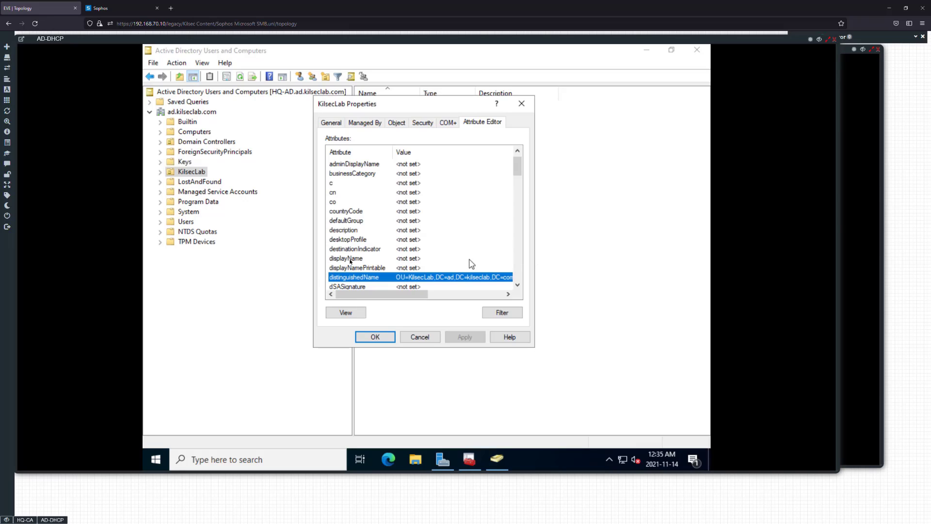
click(420, 342)
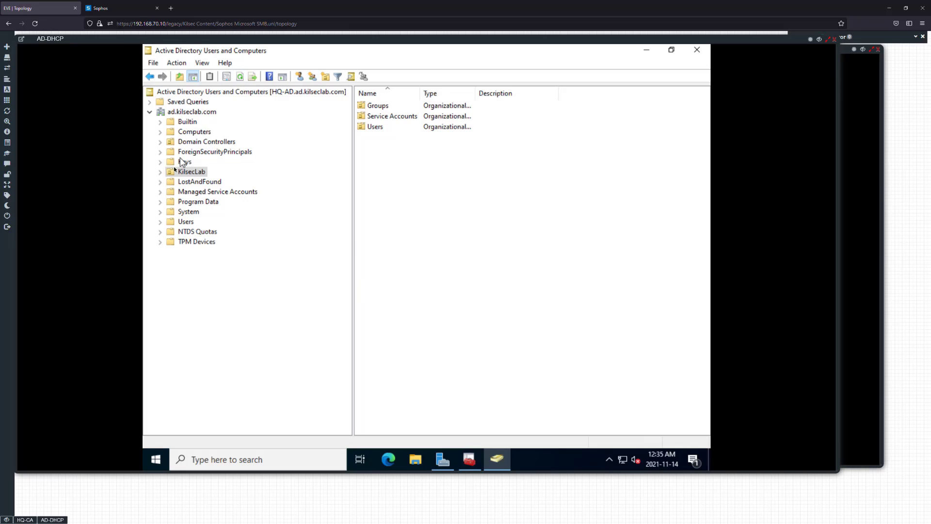
Back in Sophos Firewall, add the entered search query and save the HQ-AD server after a connection test
click(121, 8)
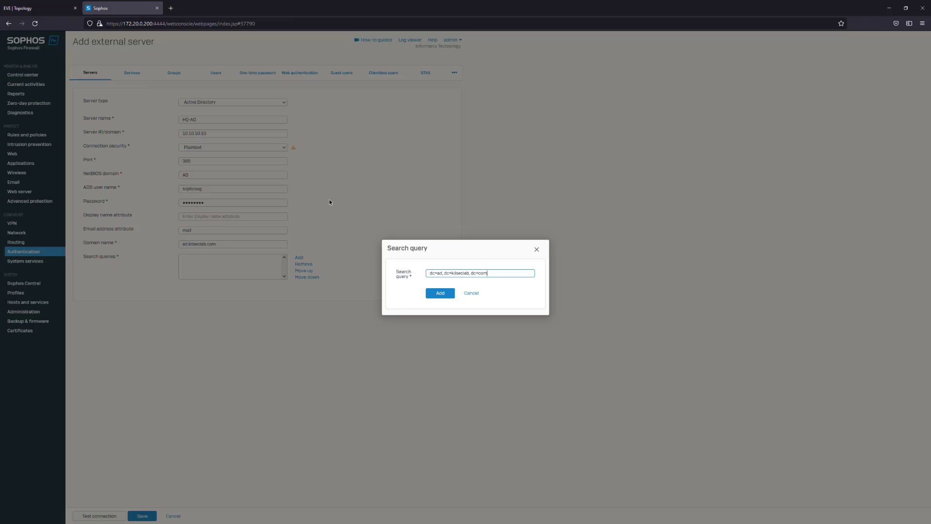
click(440, 295)
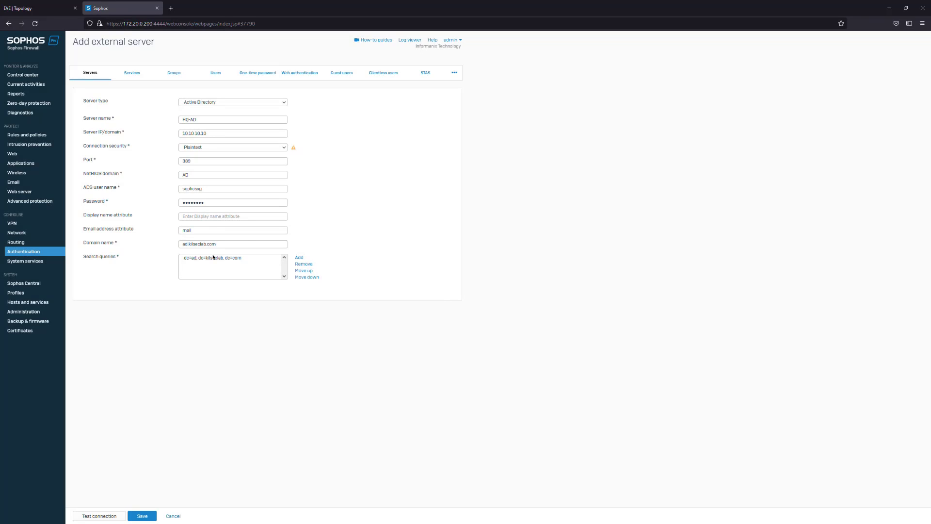
click(112, 516)
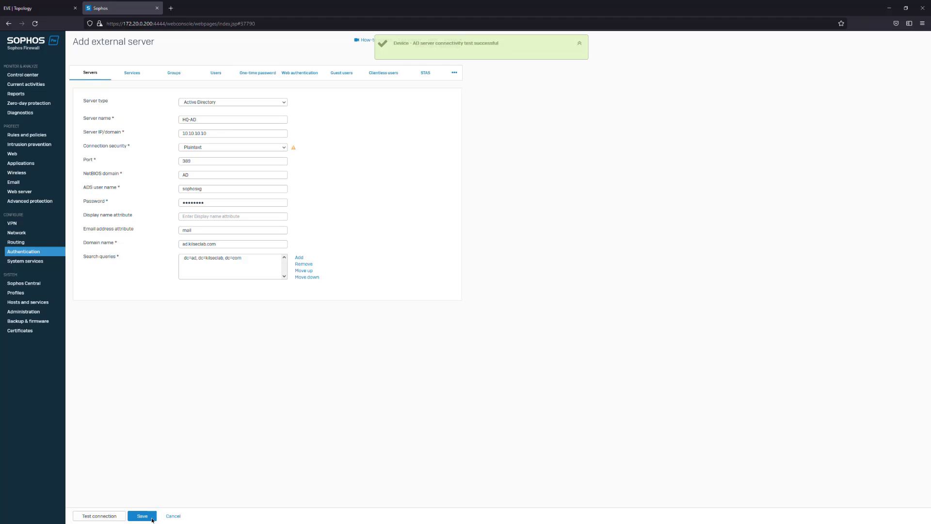
click(129, 517)
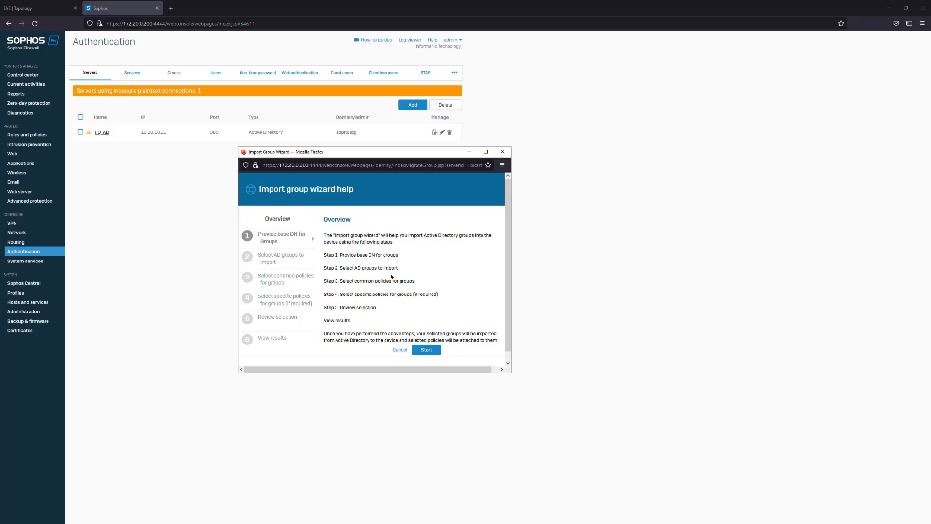
Start the group import for HQ-AD with dc=ad, dc=kilseclab, dc=com as base DN, and continue to the AD group selection
click(425, 351)
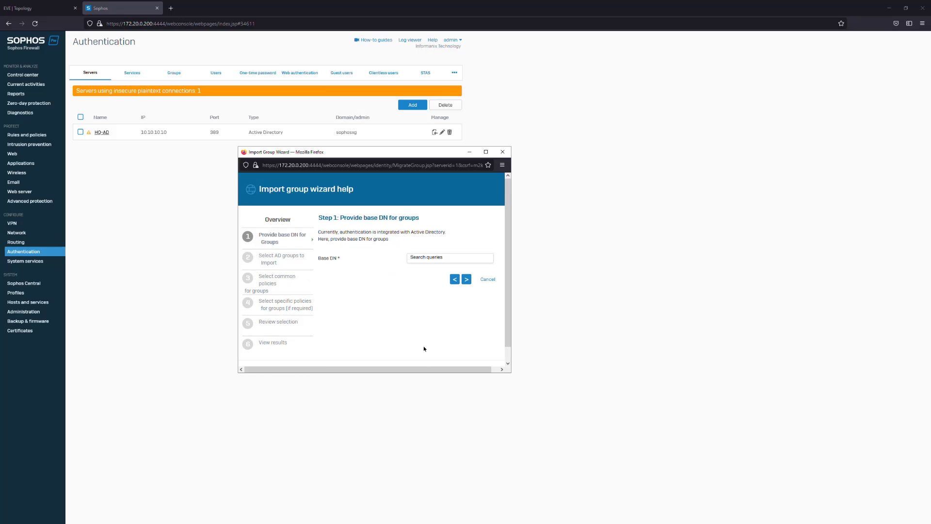
click(489, 258)
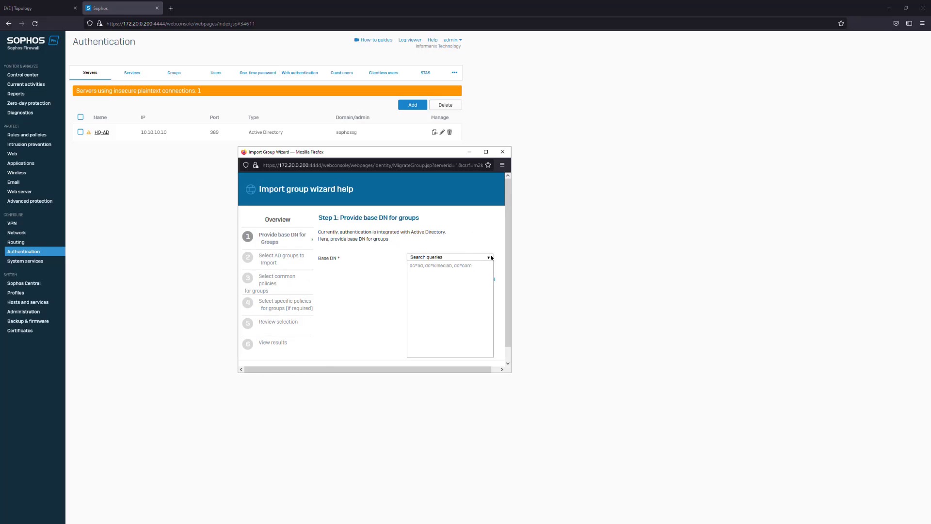
click(454, 265)
click(465, 280)
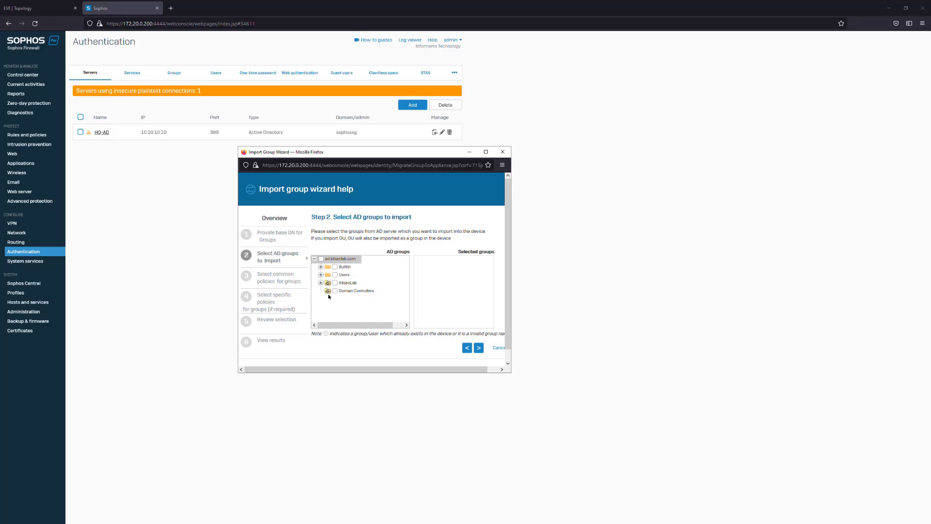
click(321, 282)
click(321, 283)
click(321, 274)
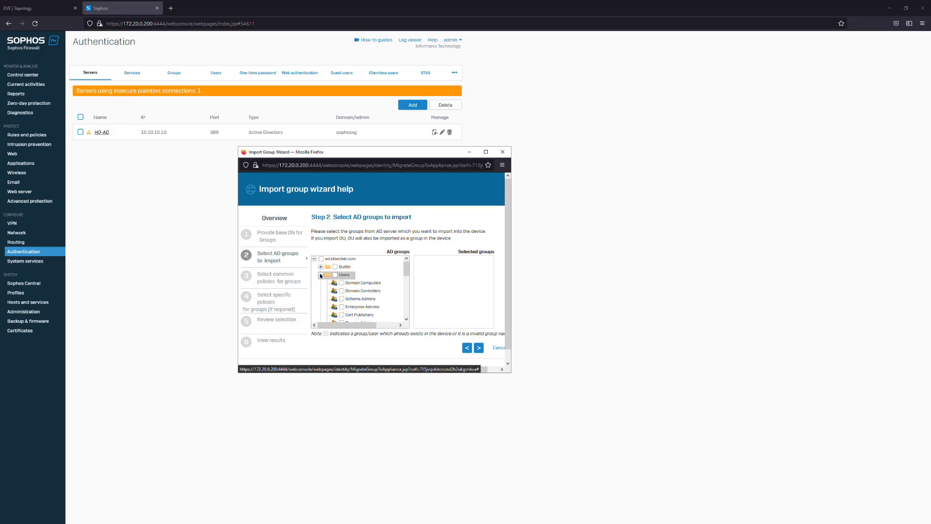
click(321, 274)
click(321, 283)
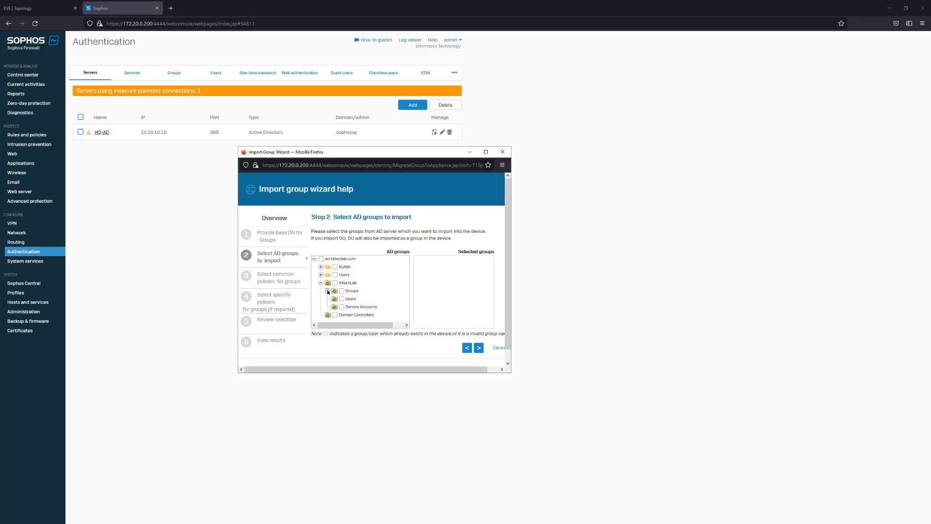
double_click(342, 290)
double_click(342, 289)
click(342, 291)
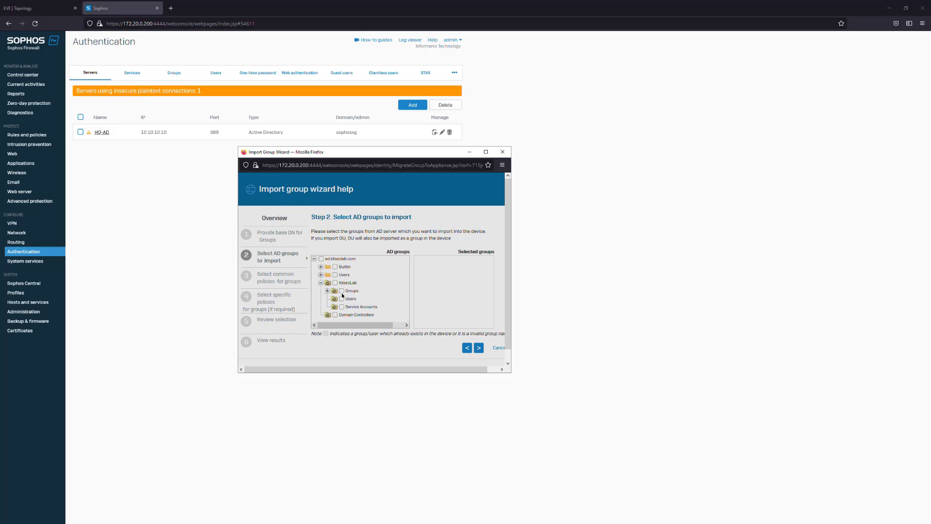
click(342, 299)
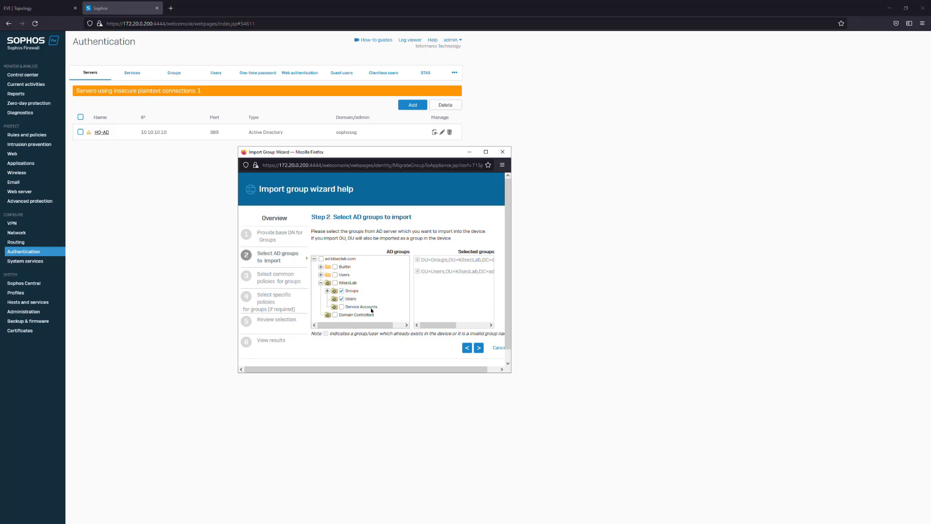
drag(395, 325, 396, 328)
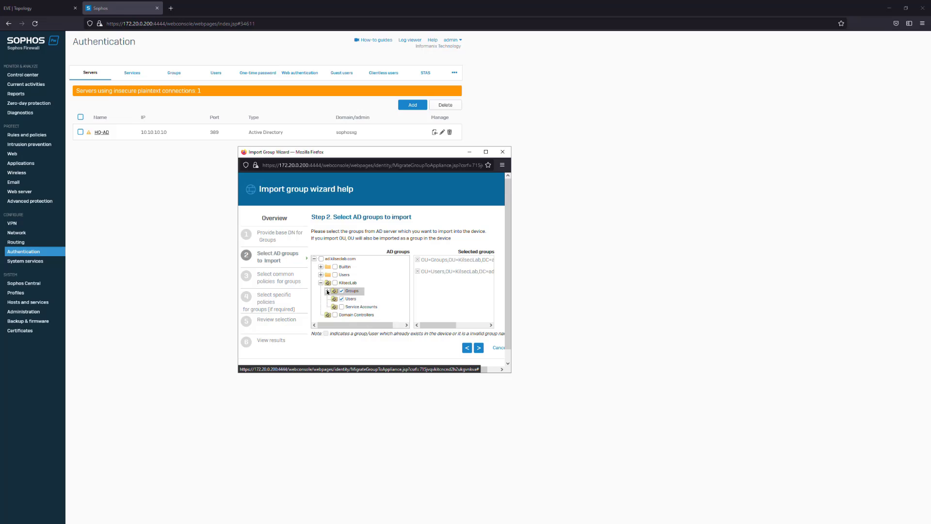
click(327, 291)
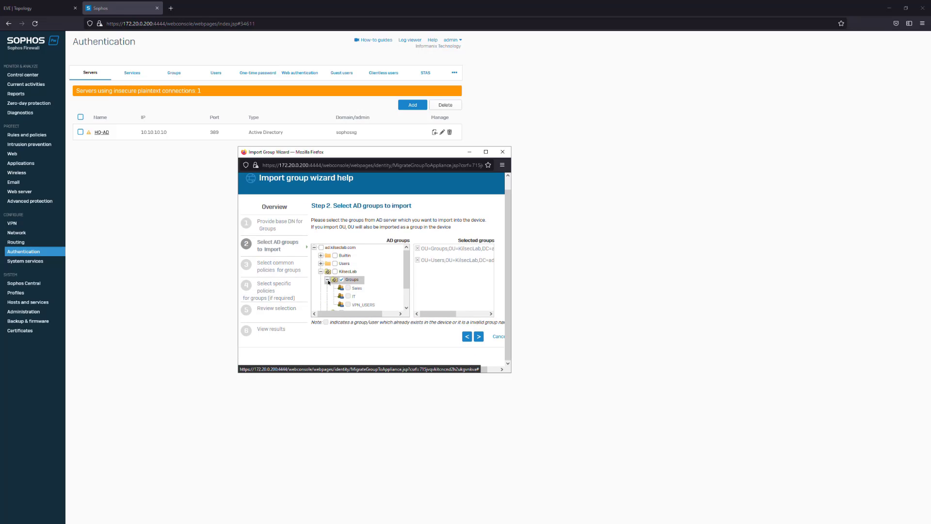
click(328, 280)
click(335, 272)
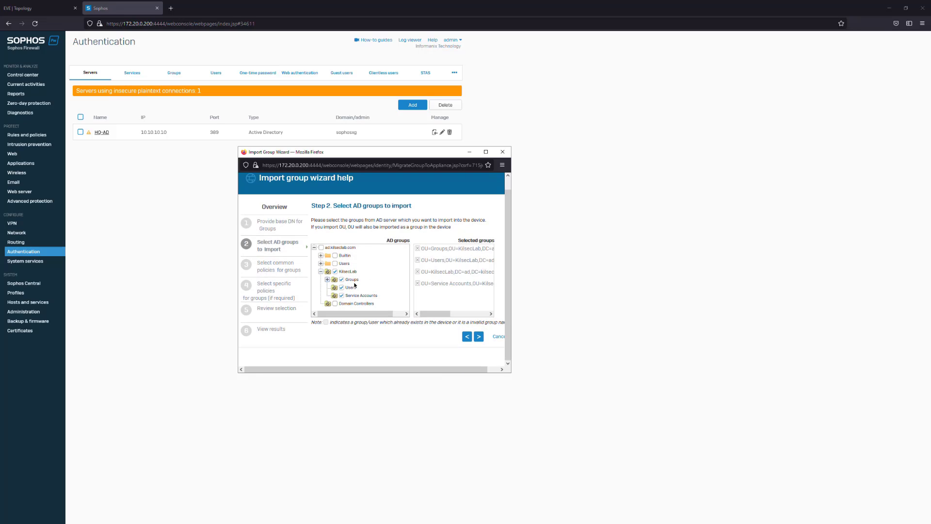
click(334, 271)
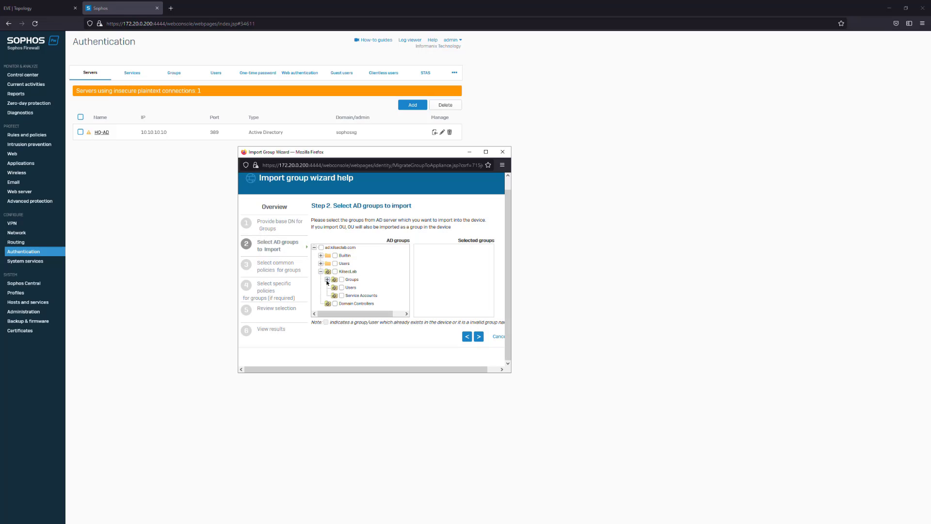
click(327, 280)
scroll(365, 290, down, 2)
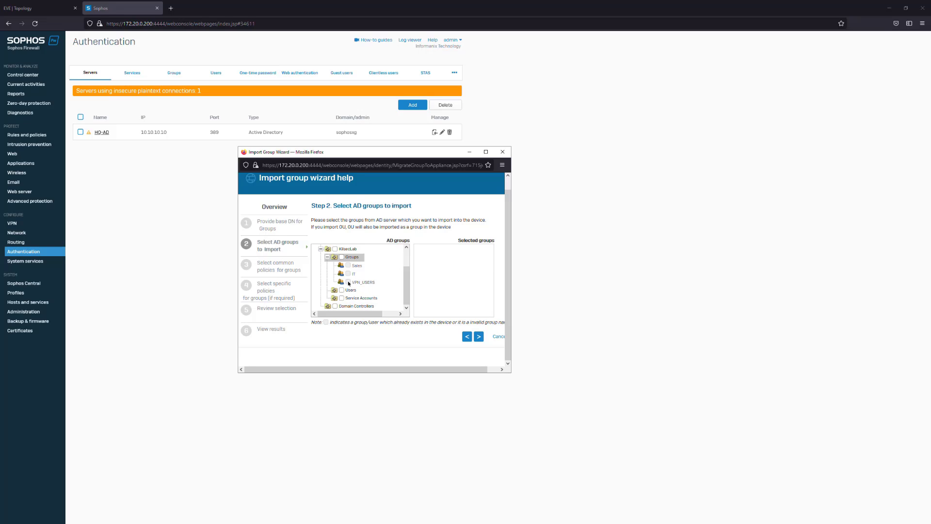
click(349, 283)
click(342, 257)
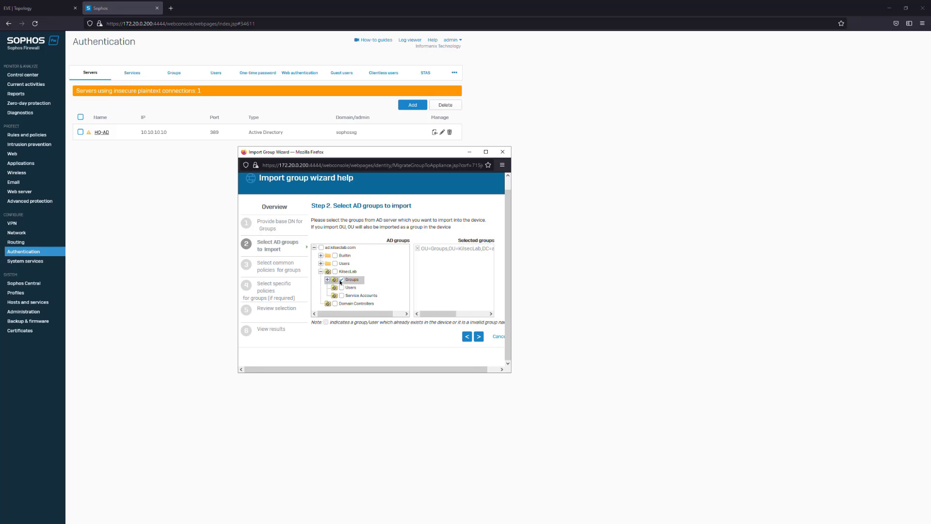
click(328, 280)
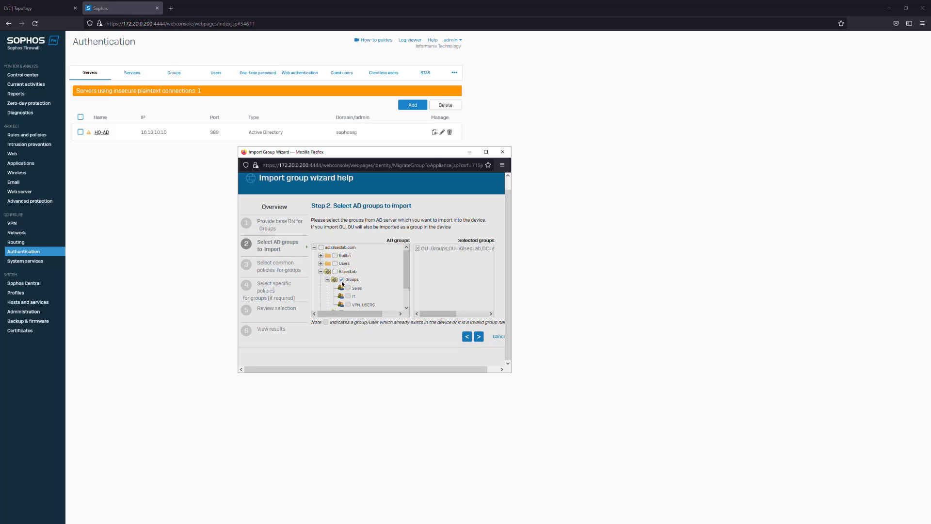
click(328, 279)
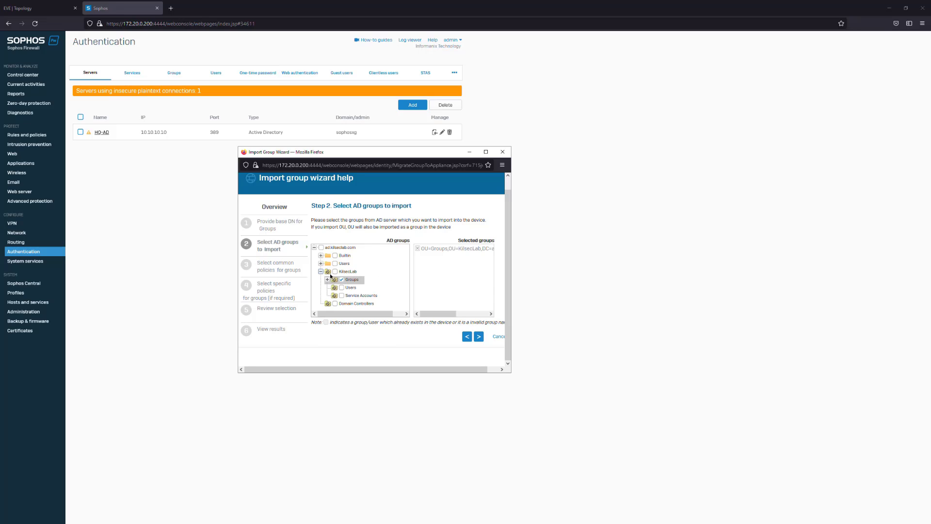
click(494, 336)
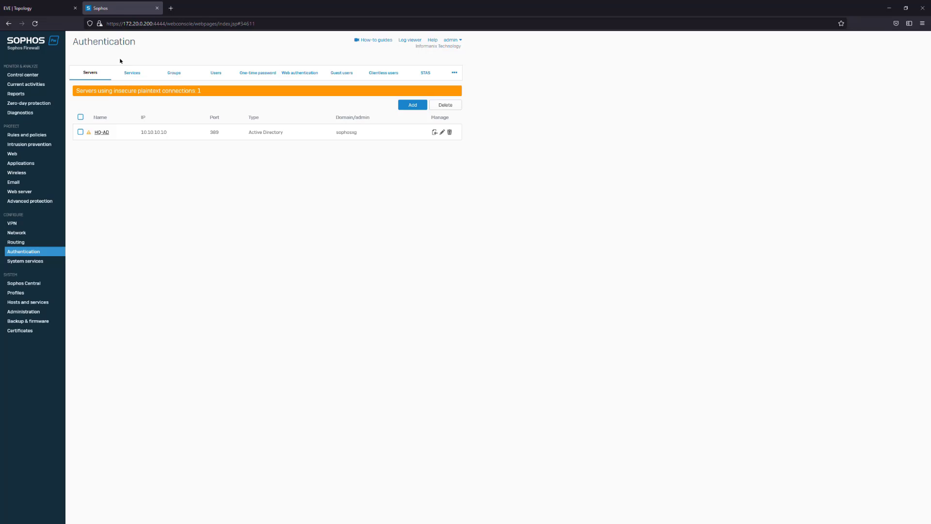
Delete the existing VPN_USERS, Sales and IT groups from the firewall's authentication groups
click(175, 72)
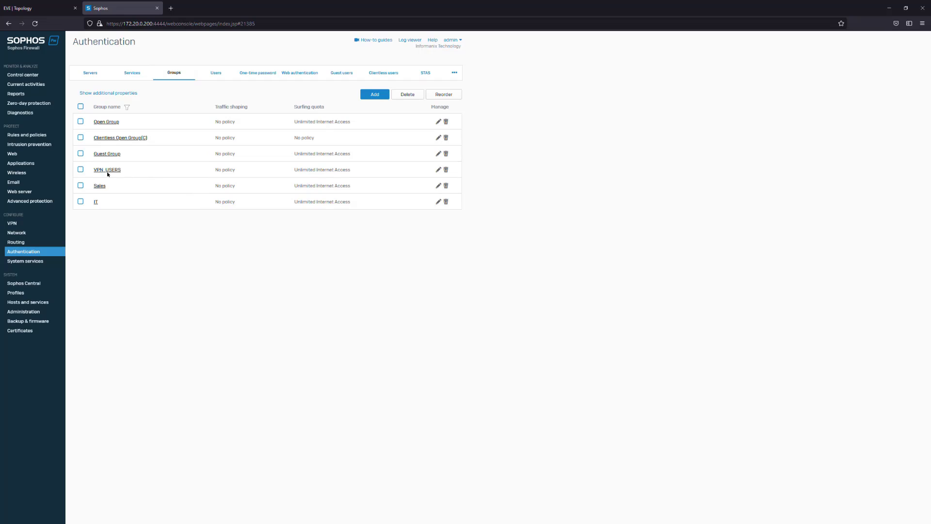
click(446, 169)
click(448, 286)
click(446, 170)
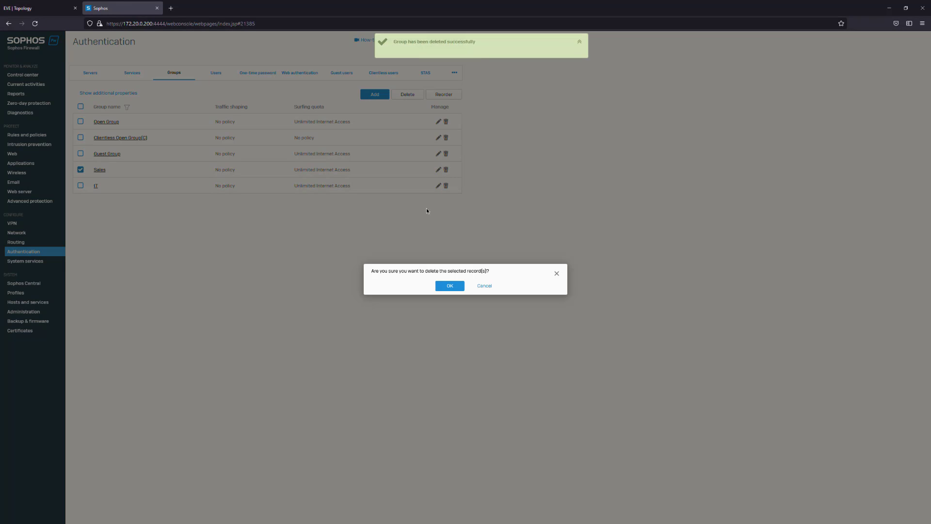
click(450, 290)
click(446, 169)
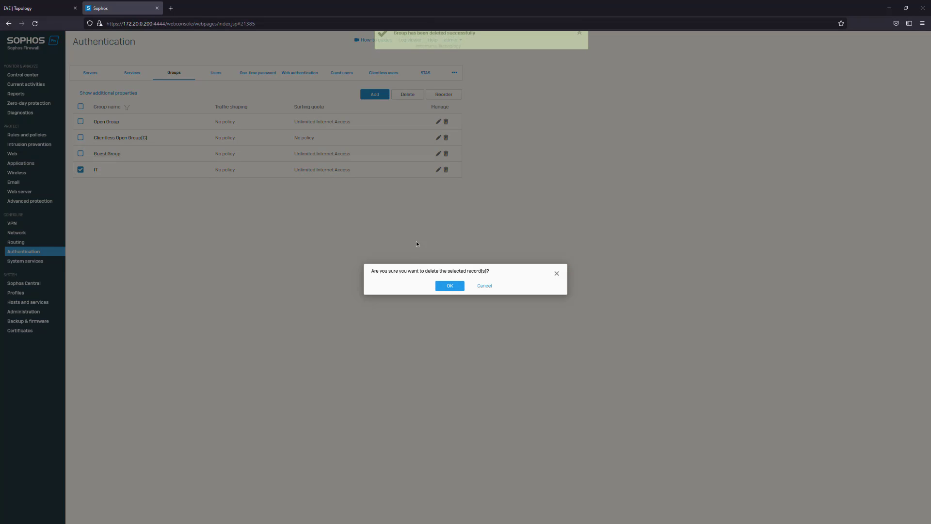
click(448, 286)
Restart the group import for the HQ-AD server with its search query as base DN, and continue to the AD group selection
click(130, 77)
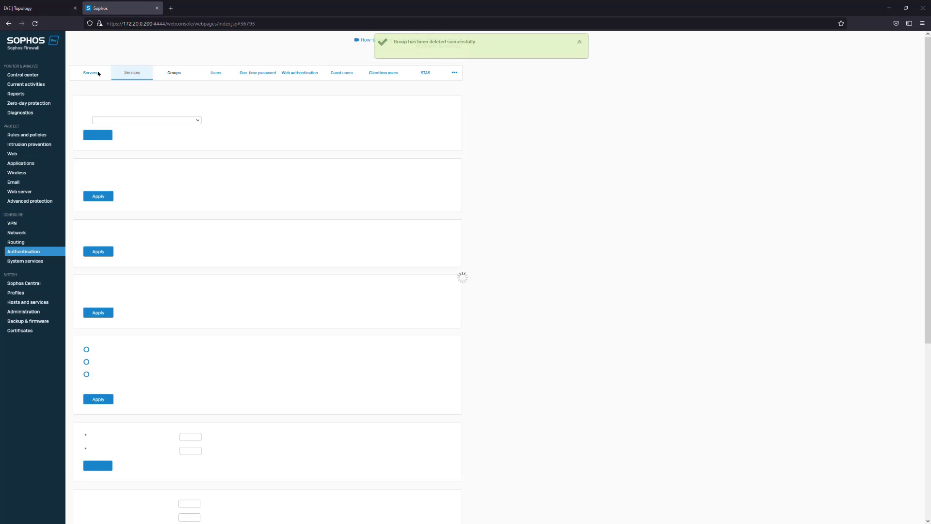
click(98, 73)
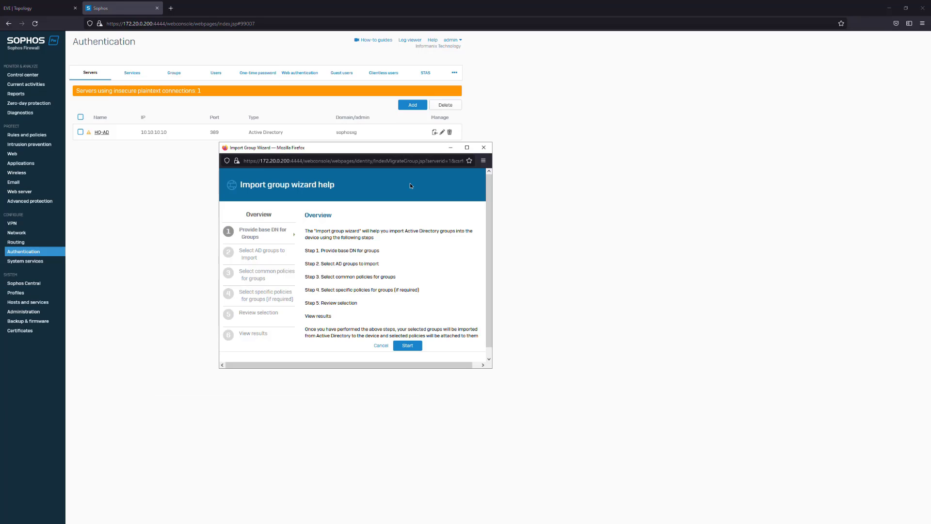
scroll(378, 324, down, 1)
click(407, 337)
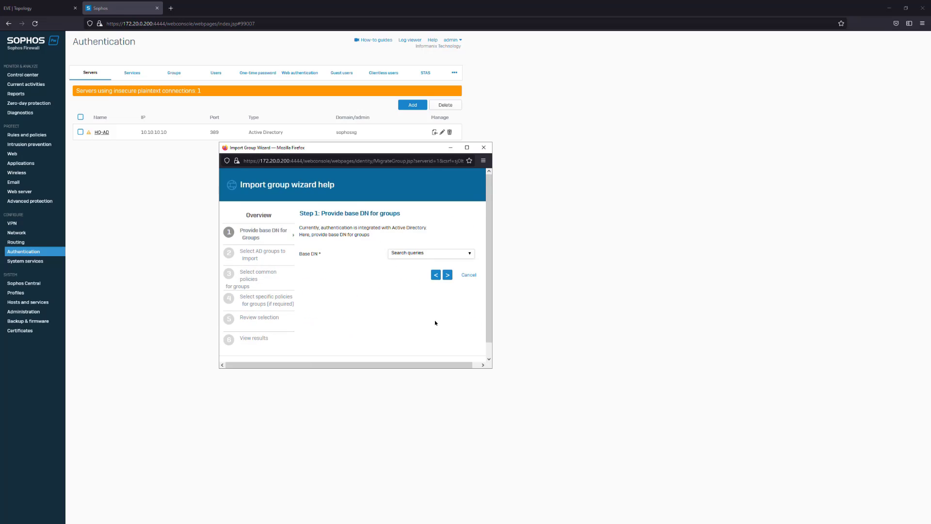
click(472, 256)
click(444, 264)
click(446, 276)
Select the Groups and Users organizational units under KilsecLab for import, and continue to the common policies
click(303, 279)
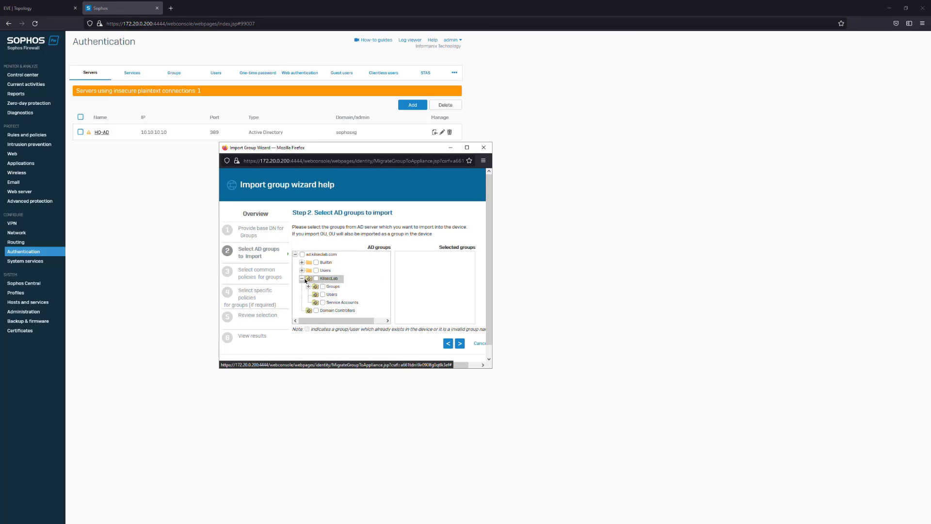
click(309, 286)
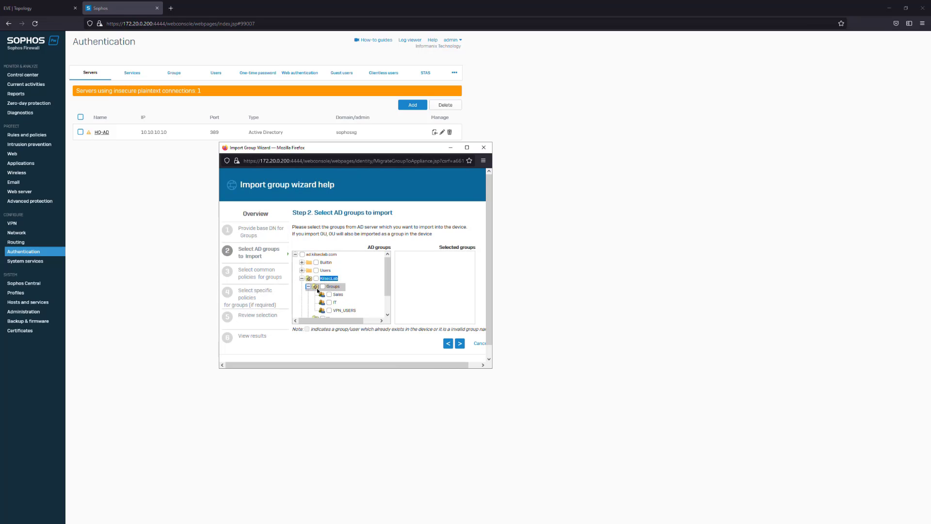
click(308, 287)
click(322, 286)
click(323, 294)
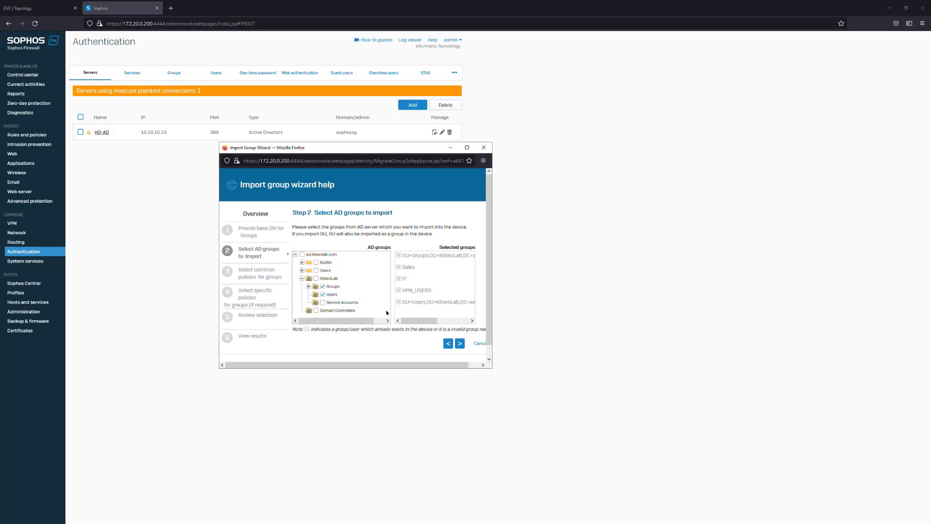
click(460, 343)
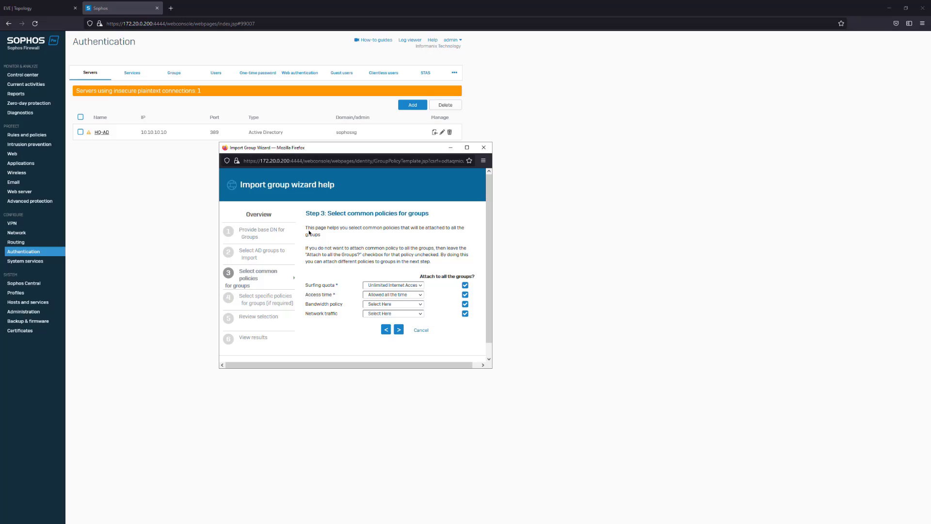
Keep Unlimited Internet Access as surfing quota and the other default common policies for all groups, and continue to the selection review
drag(309, 233, 442, 245)
click(409, 252)
drag(306, 228, 453, 265)
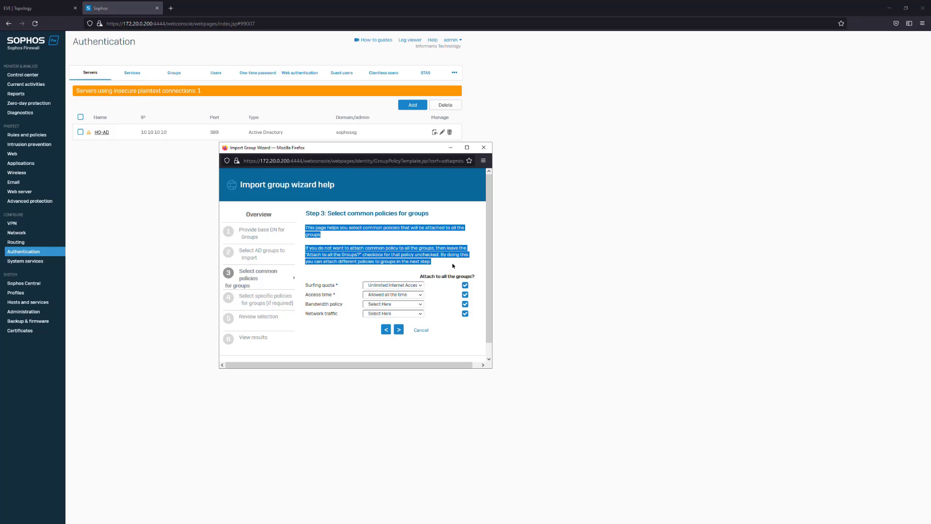
click(454, 266)
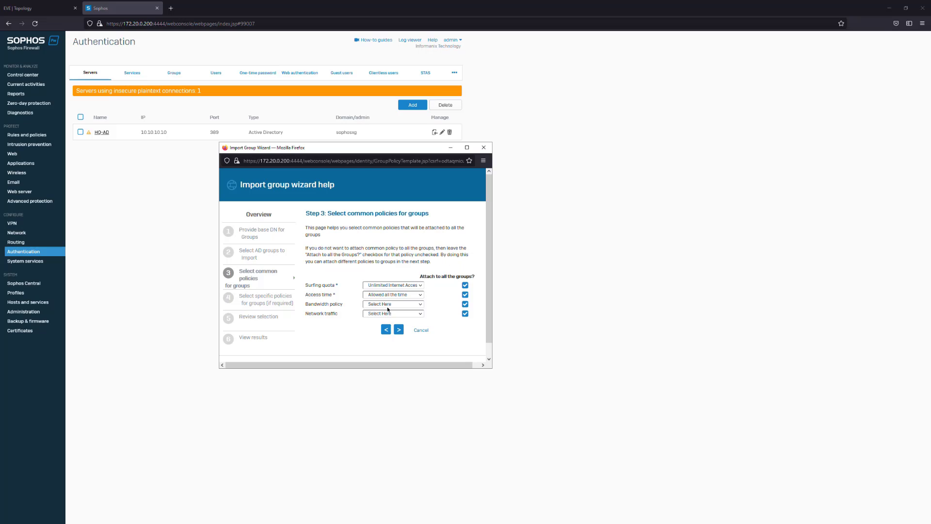
click(417, 287)
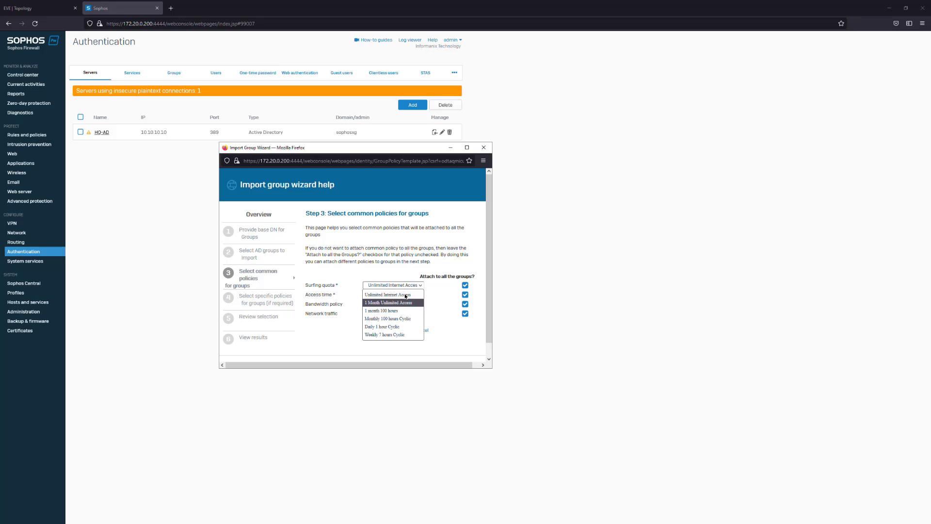
click(418, 293)
click(398, 330)
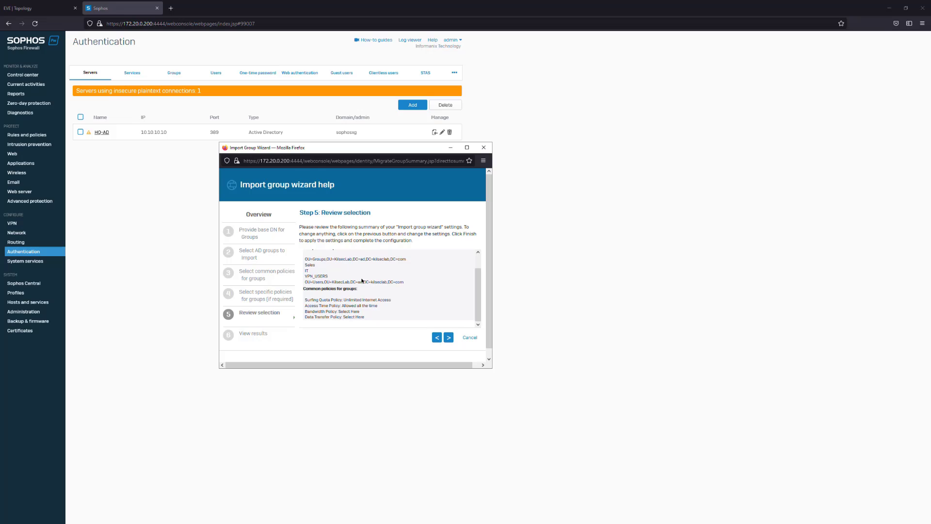
Review the selected groups and policies, confirm their migration to the device, and finish the import wizard
drag(307, 283, 399, 282)
click(419, 345)
click(447, 339)
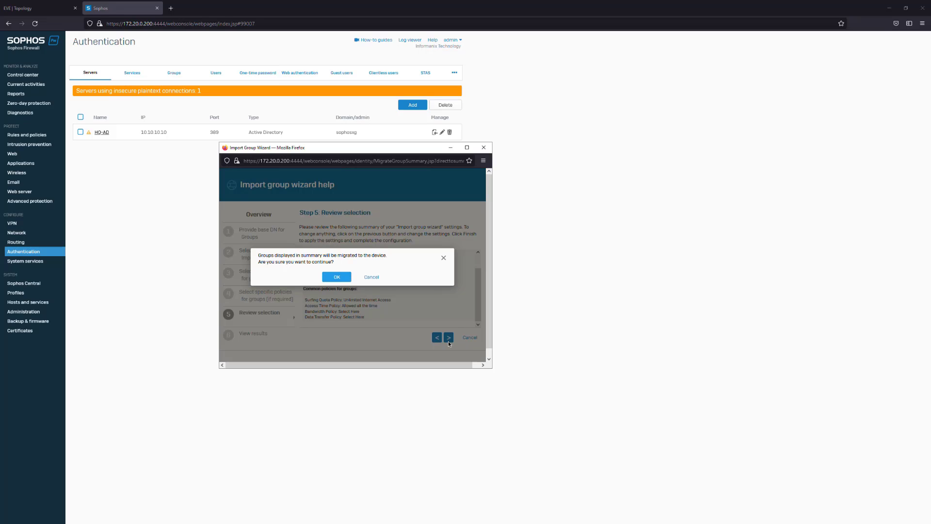
click(342, 276)
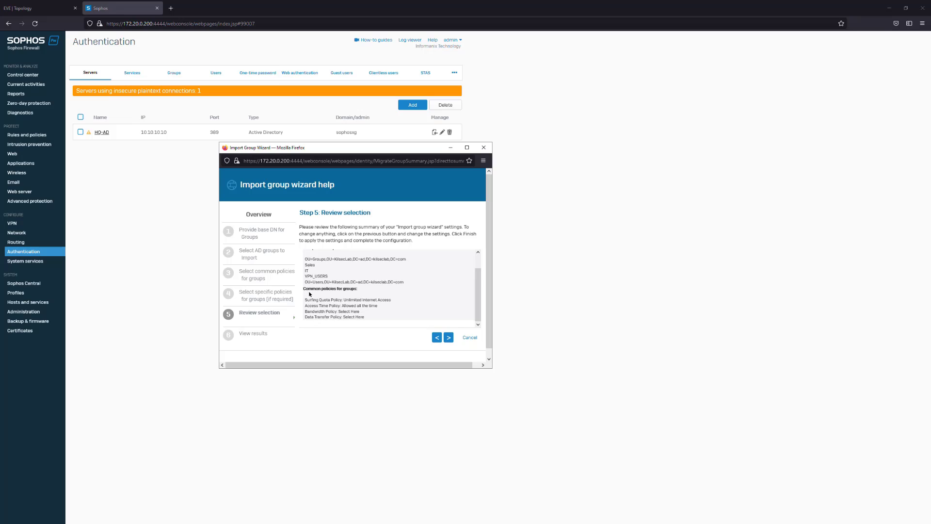
click(389, 297)
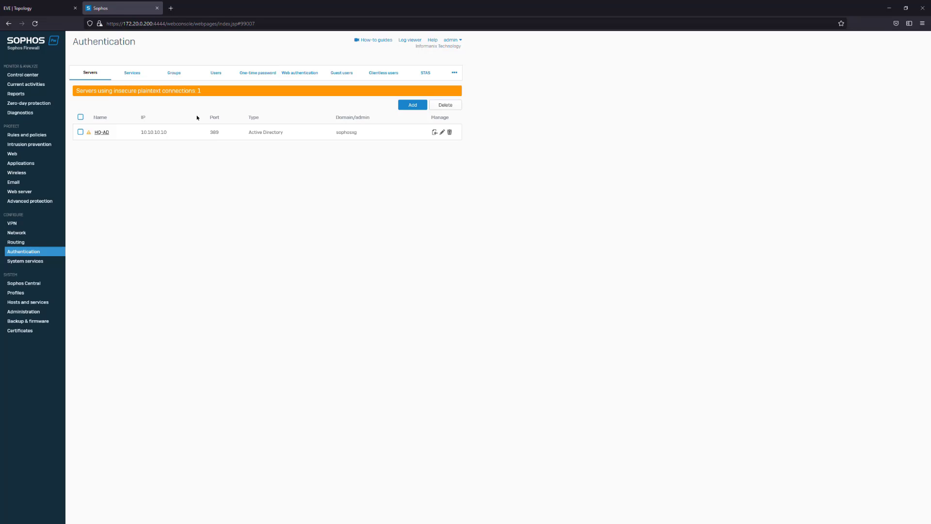
Delete the two imported groups for the Groups and Users organizational units, keeping Sales, IT and VPN_USERS
click(174, 73)
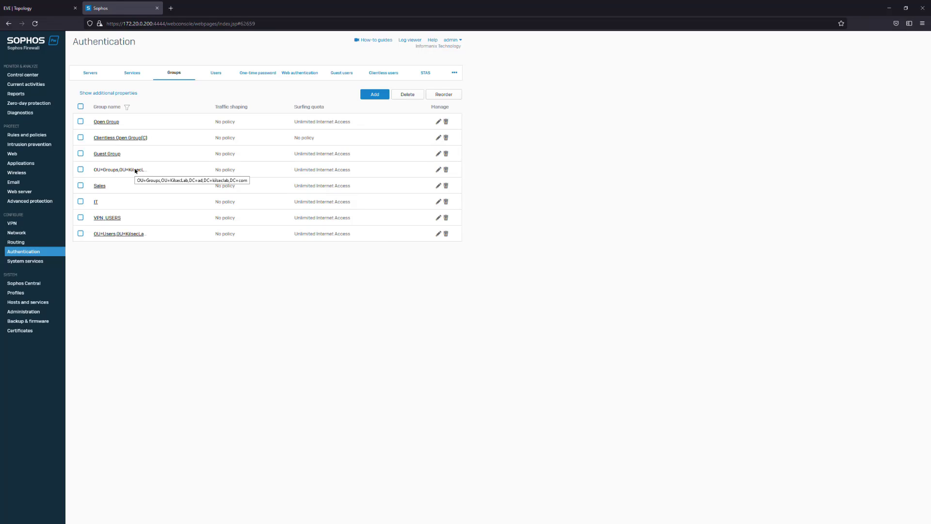
click(445, 169)
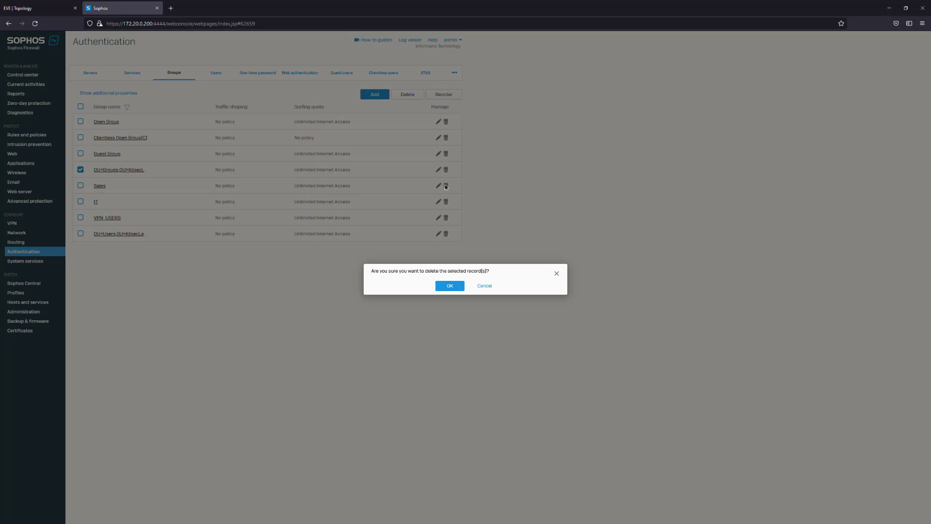
click(450, 286)
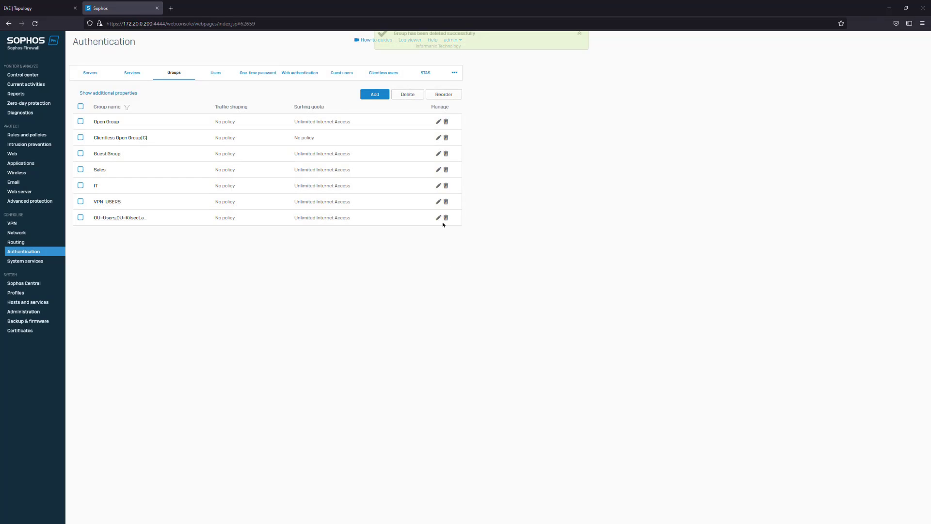
click(446, 217)
click(448, 286)
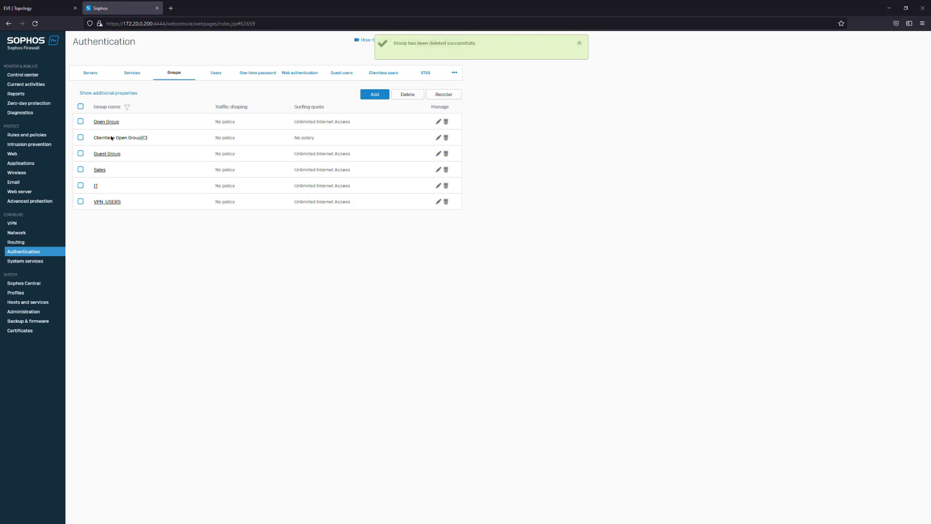
Switch to the AD-DHCP server and create a global security group named All Users in KilsecLab's Groups organizational unit
click(30, 8)
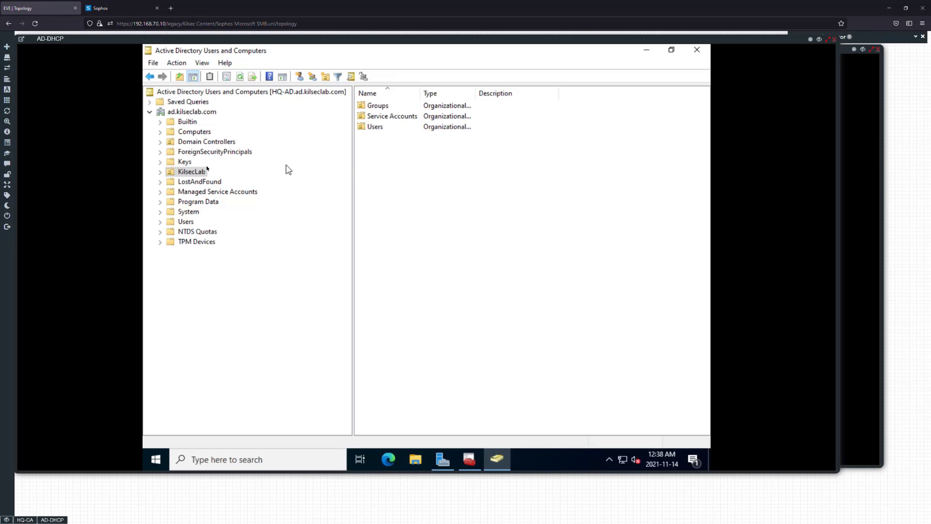
double_click(380, 105)
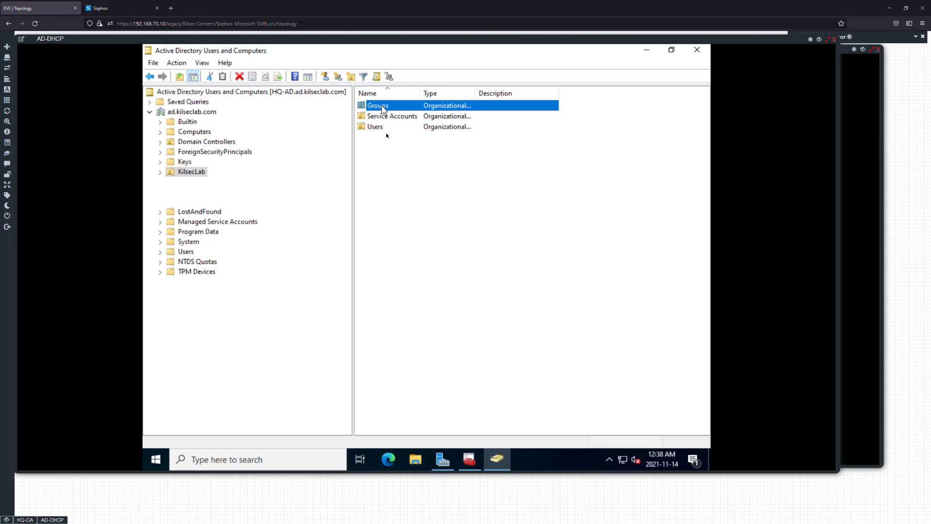
right_click(410, 197)
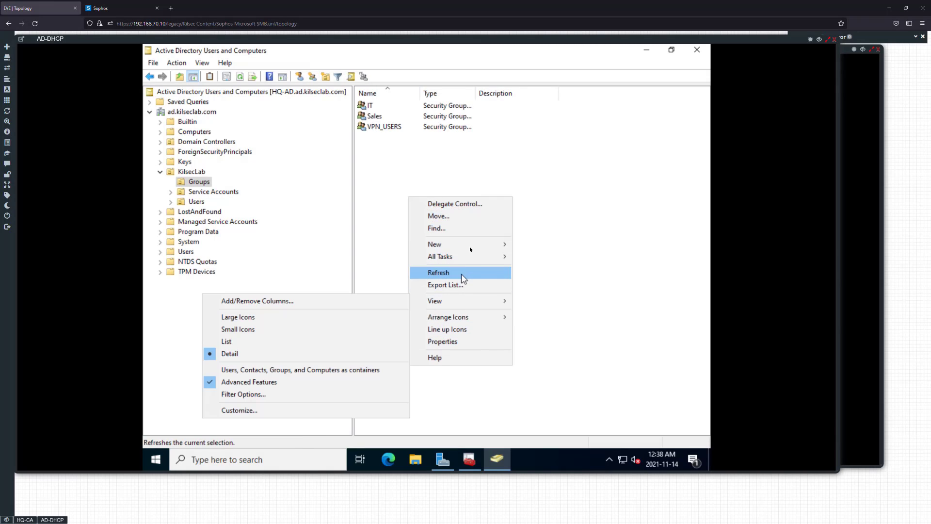
mouse_move(476, 246)
click(539, 270)
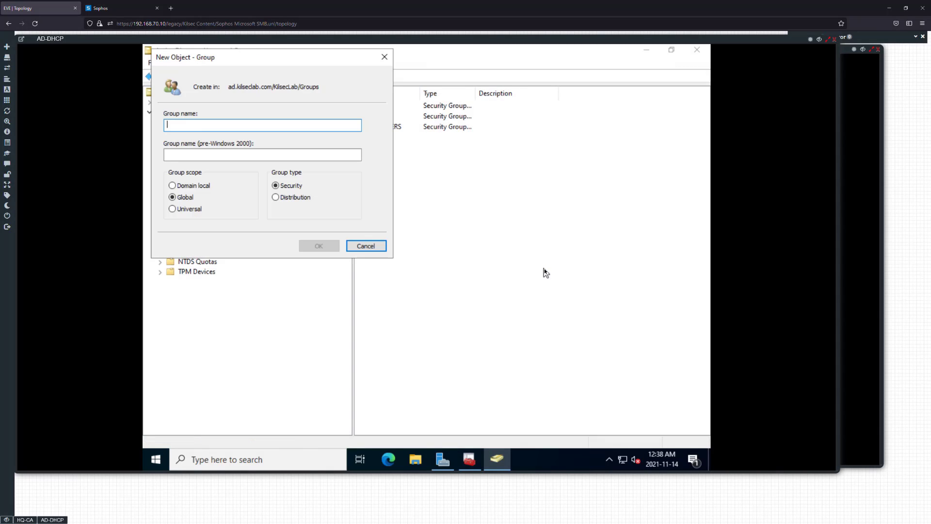
text(All USers)
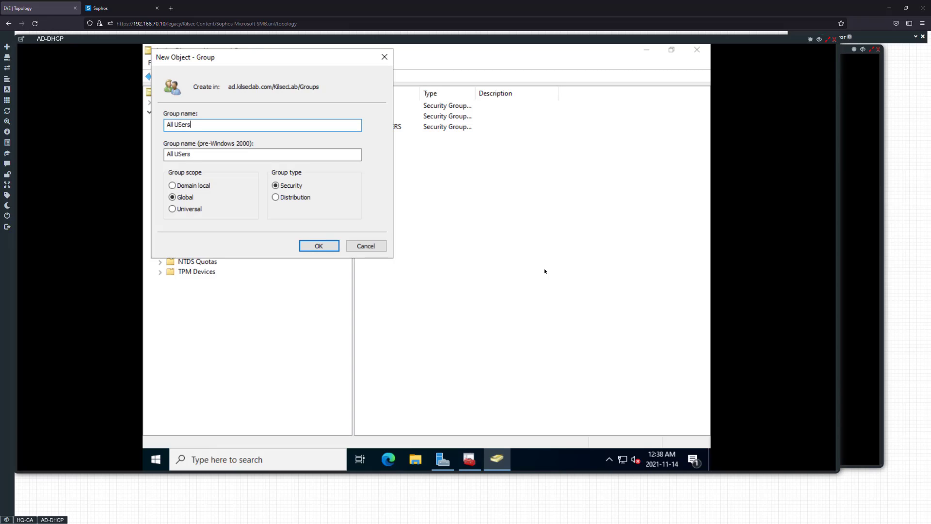
key(BackSpace)
key(BackSpace)
key(BackSpace)
key(BackSpace)
key(BackSpace)
text(sers)
key(BackSpace)
key(BackSpace)
key(BackSpace)
text(Users)
click(319, 246)
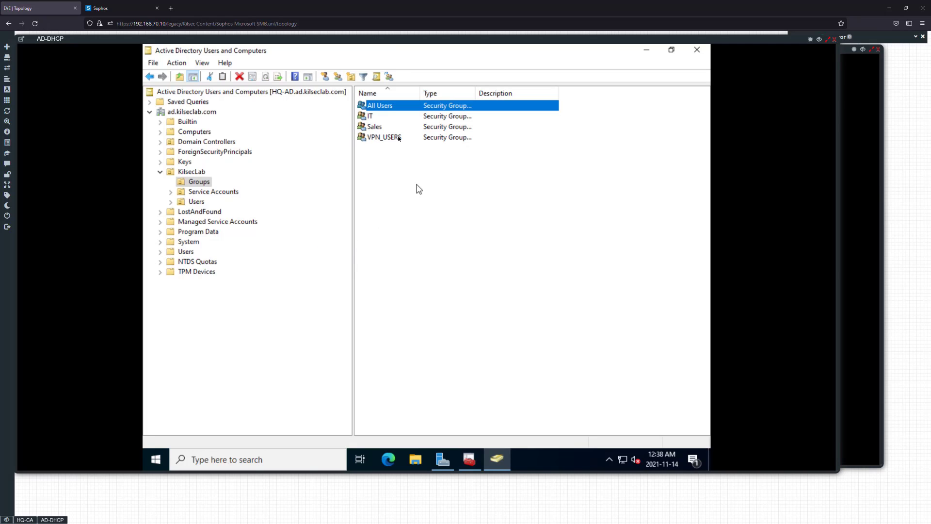
Open the All Users group's membership and search the whole ad.kilseclab.com directory for objects to add
key(Return)
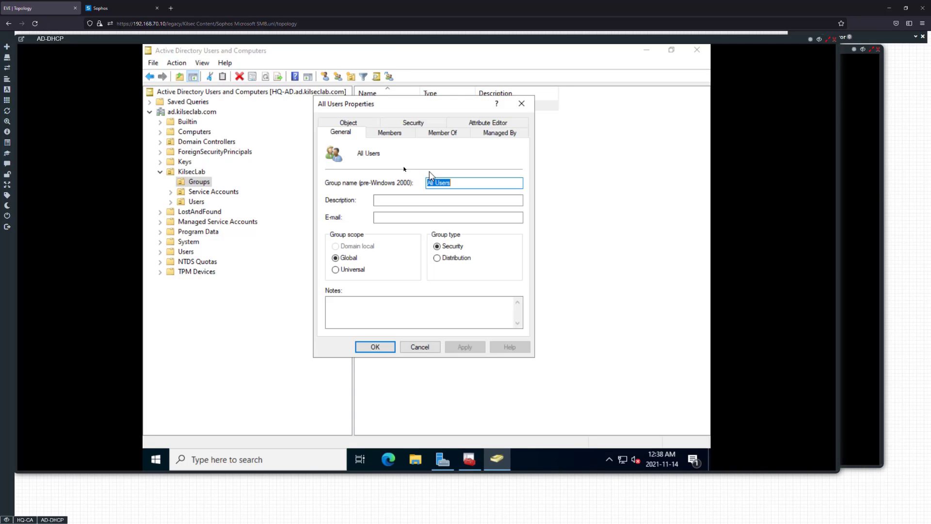
click(389, 133)
click(354, 316)
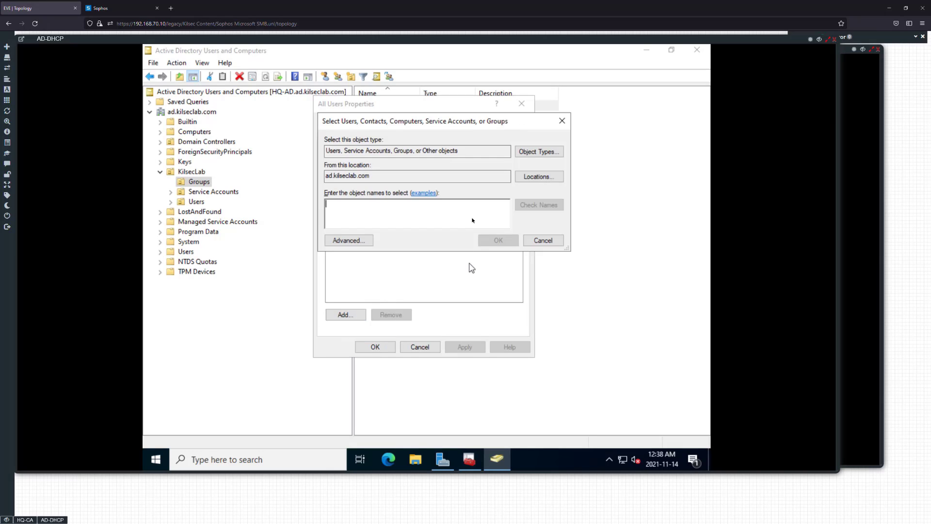
click(366, 239)
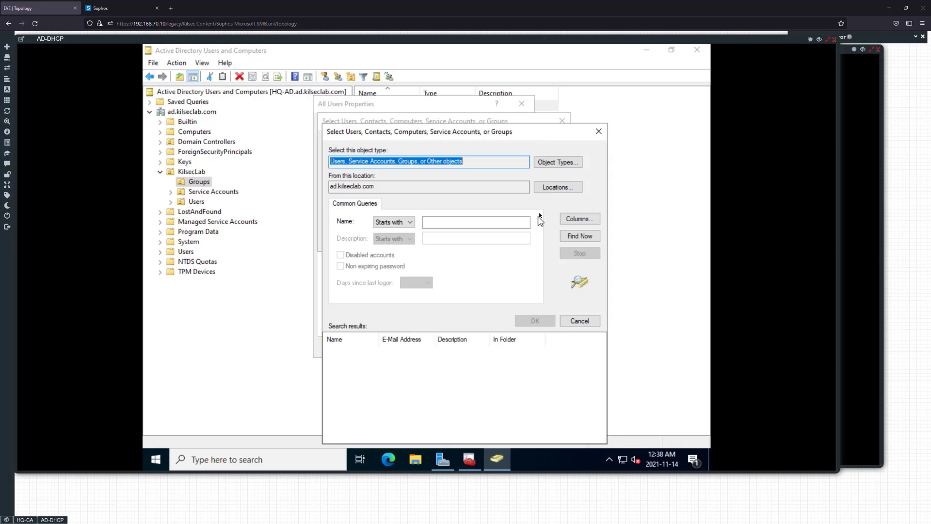
click(580, 235)
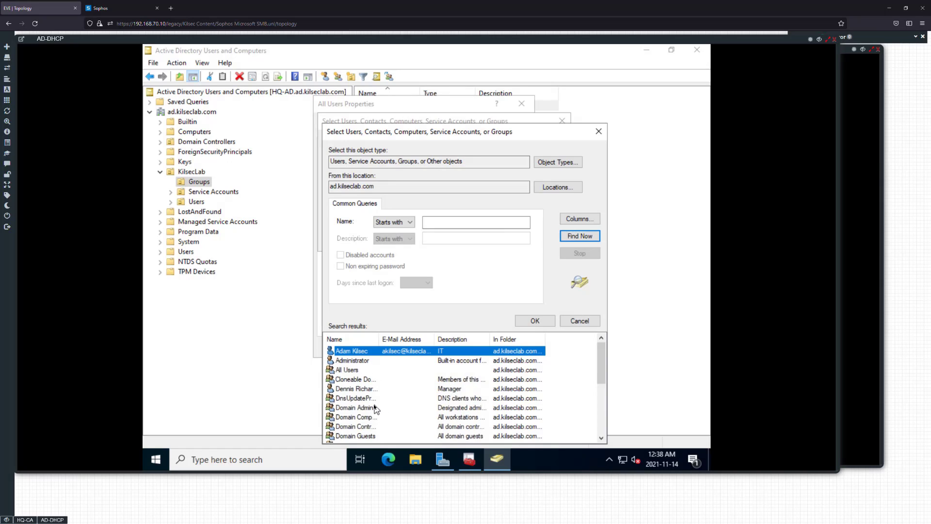
Add the IT, Manager, Sales and Shop Manager user accounts as members of All Users, and save the group
scroll(374, 407, down, 1)
click(370, 426)
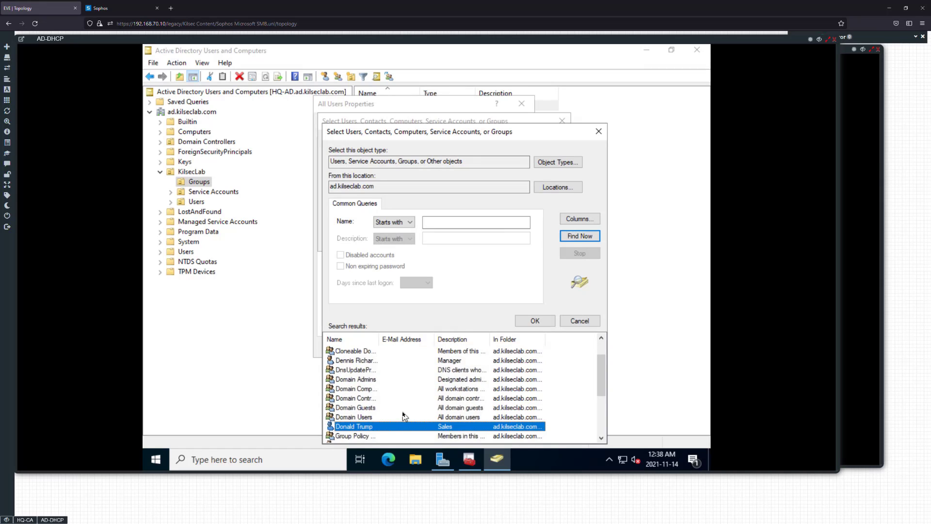
ctrl+click(372, 361)
scroll(398, 383, down, 1)
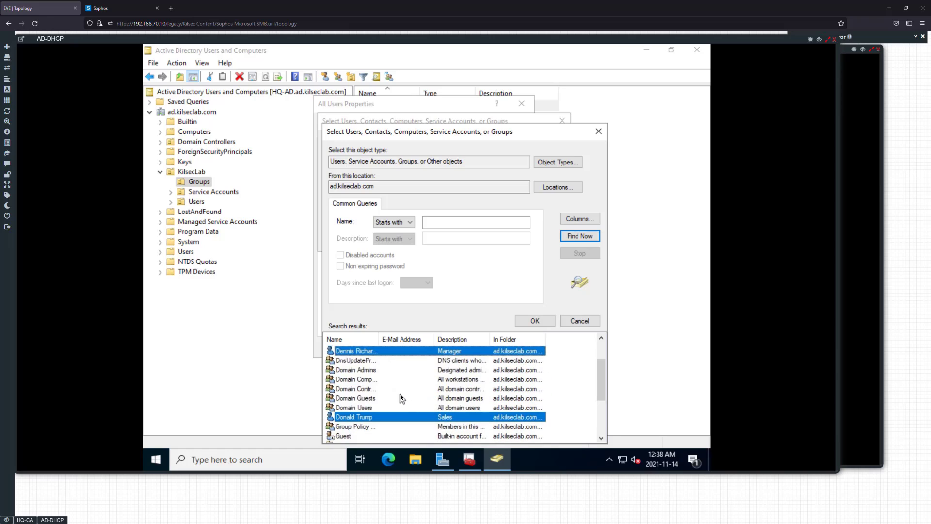
scroll(367, 421, down, 1)
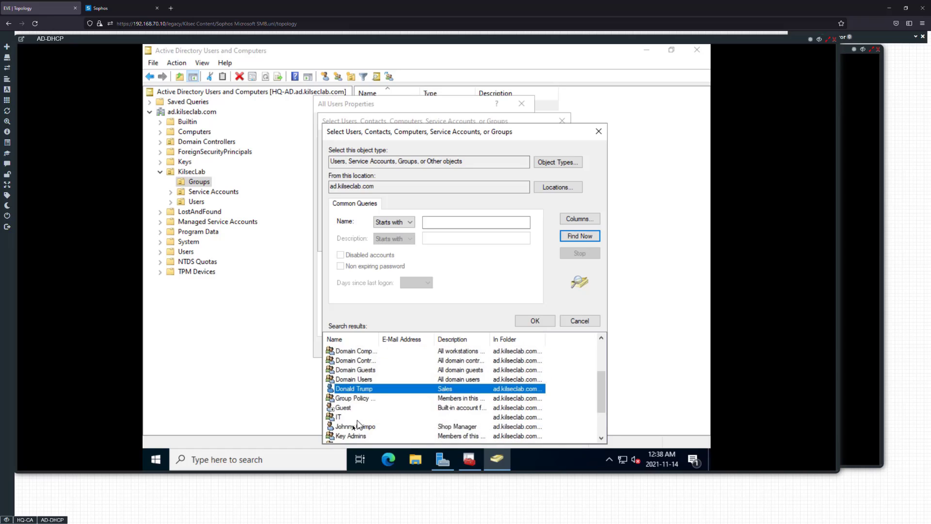
ctrl+click(370, 425)
scroll(373, 421, down, 2)
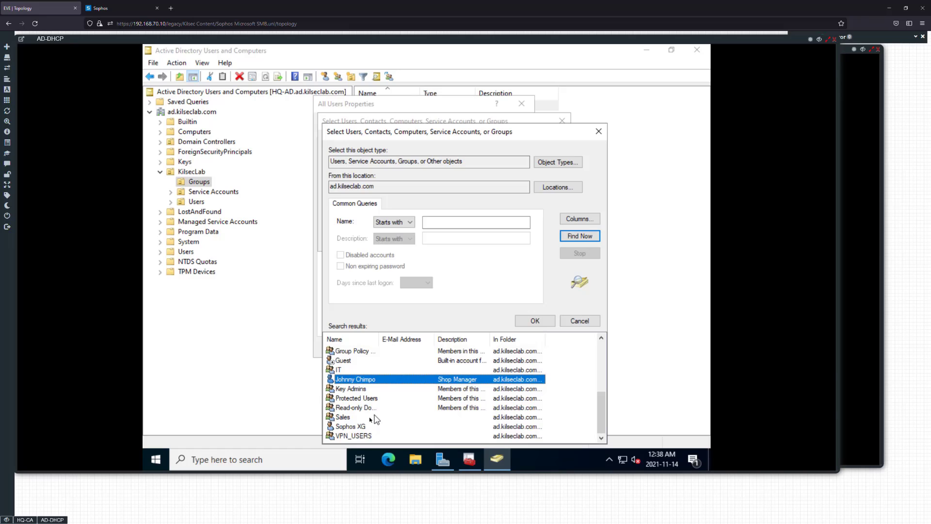
scroll(371, 415, up, 4)
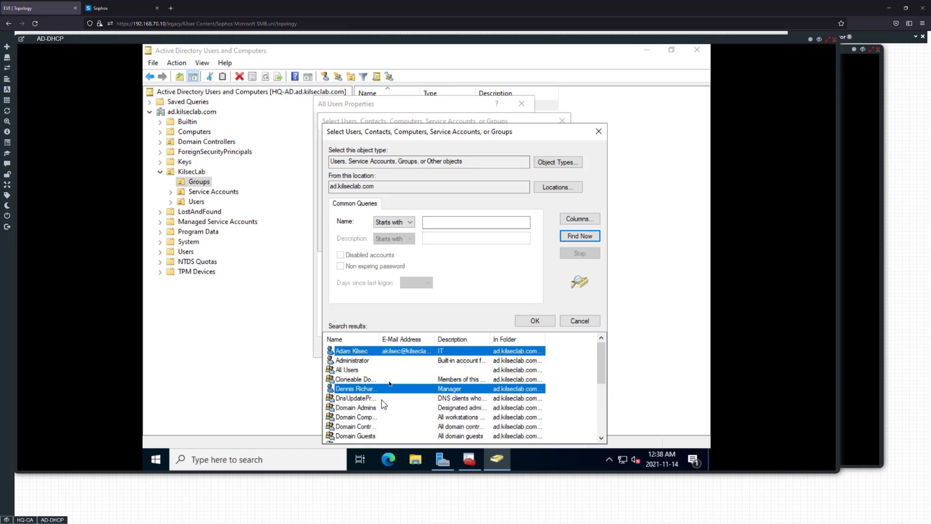
scroll(385, 373, down, 4)
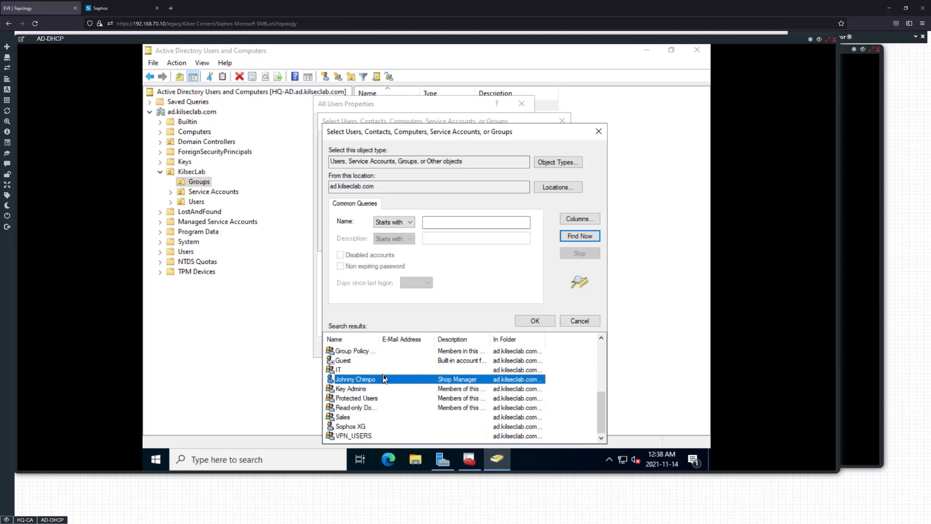
scroll(383, 374, up, 2)
click(535, 321)
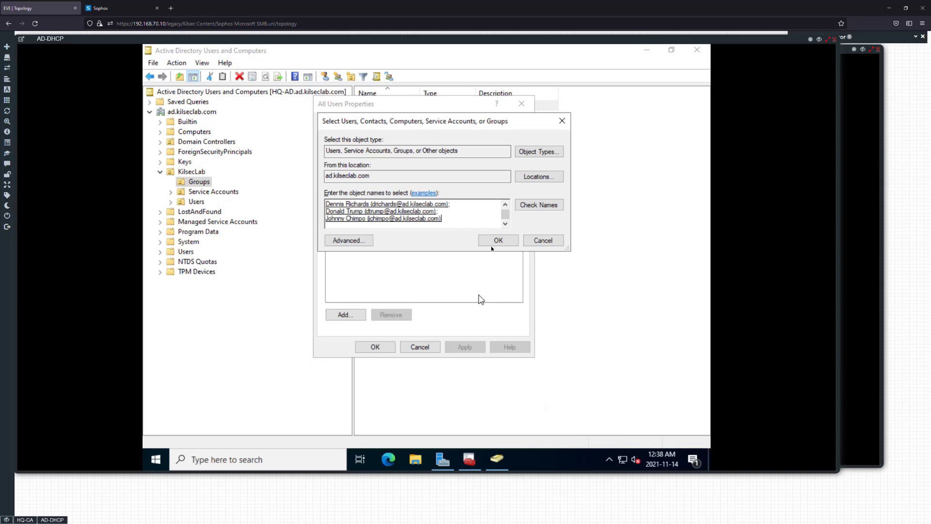
click(493, 241)
click(464, 347)
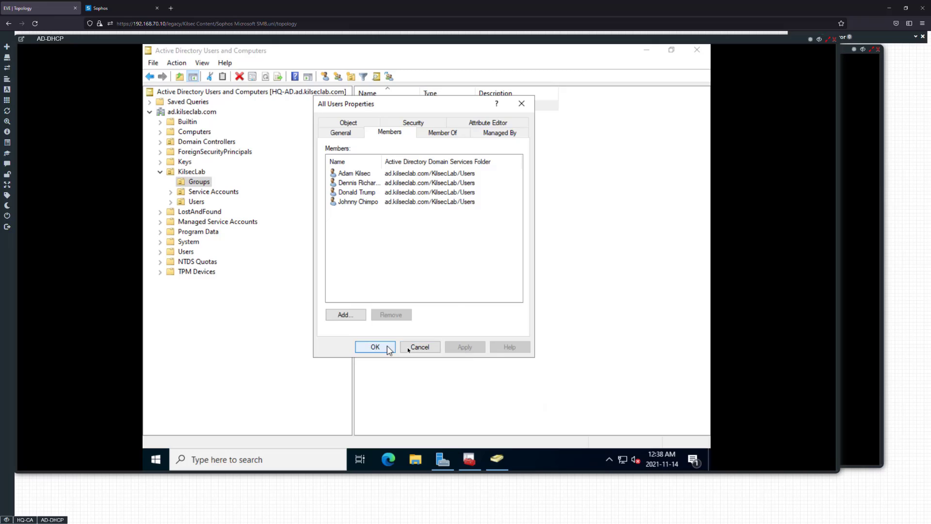
click(385, 347)
Switch to the Sophos Firewall, start HQ-AD's group import wizard, and choose dc=ad, dc=kilseclab, dc=com as base DN
click(105, 7)
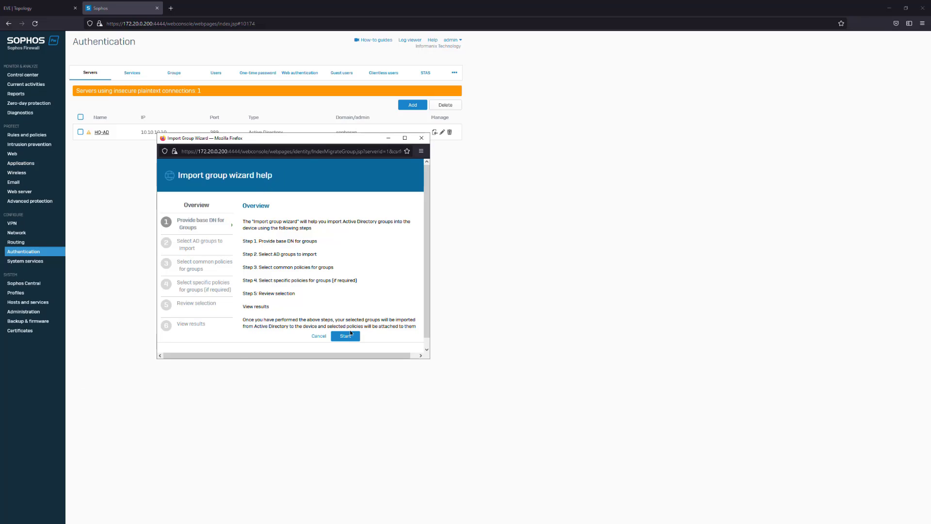
click(350, 334)
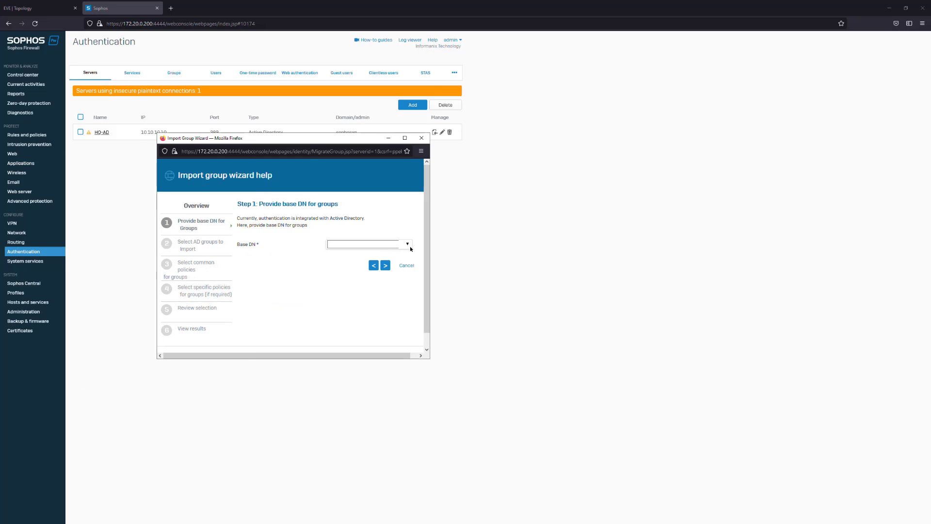
click(408, 245)
click(368, 254)
click(385, 266)
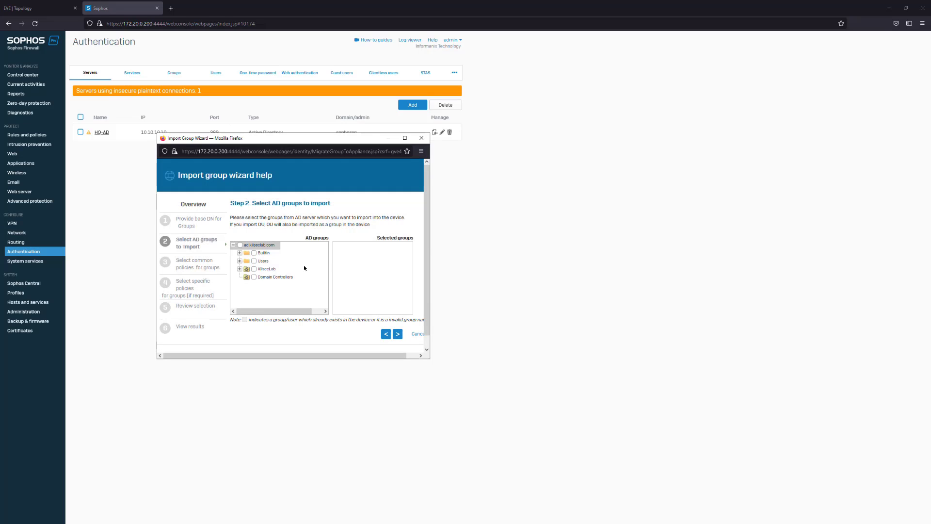
Select the All Users group in KilsecLab's Groups unit for import, and continue to the common policies
click(240, 269)
click(246, 276)
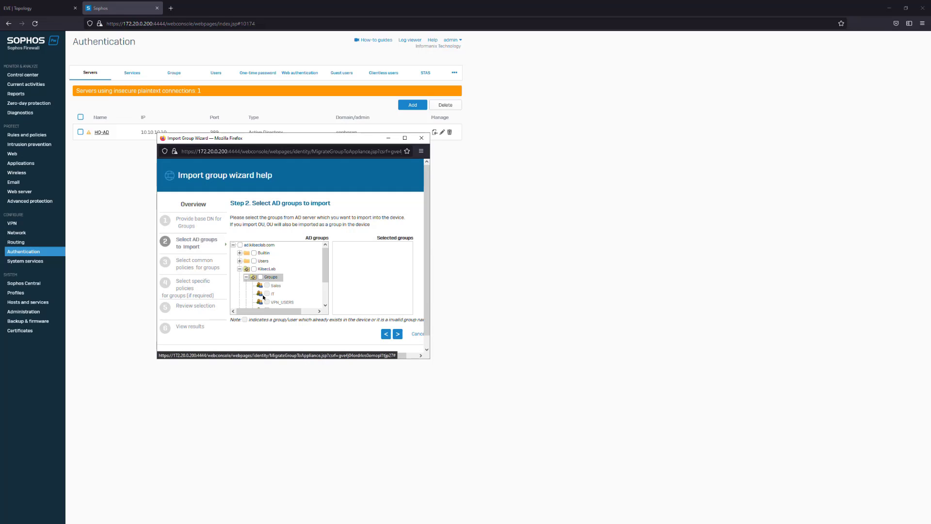
click(397, 334)
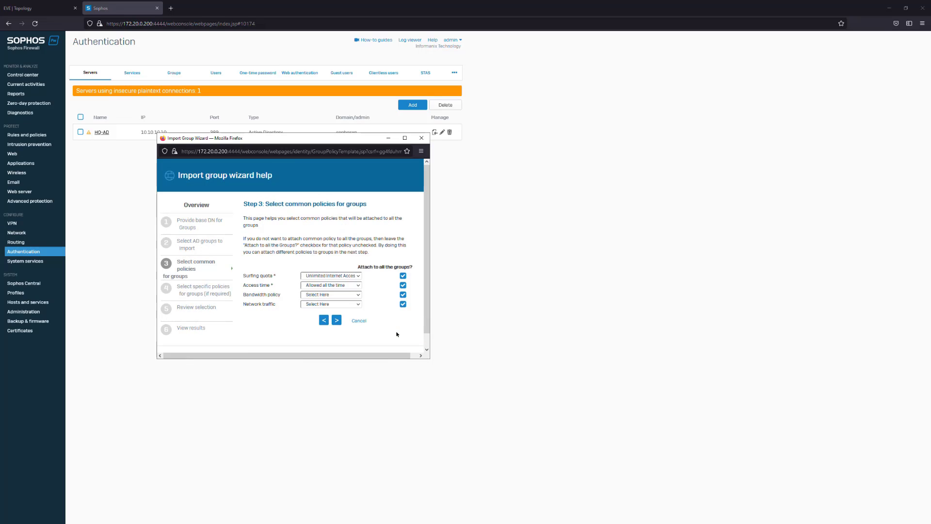
Keep the default common policies, confirm the import of All Users to the device, and finish the wizard
click(337, 321)
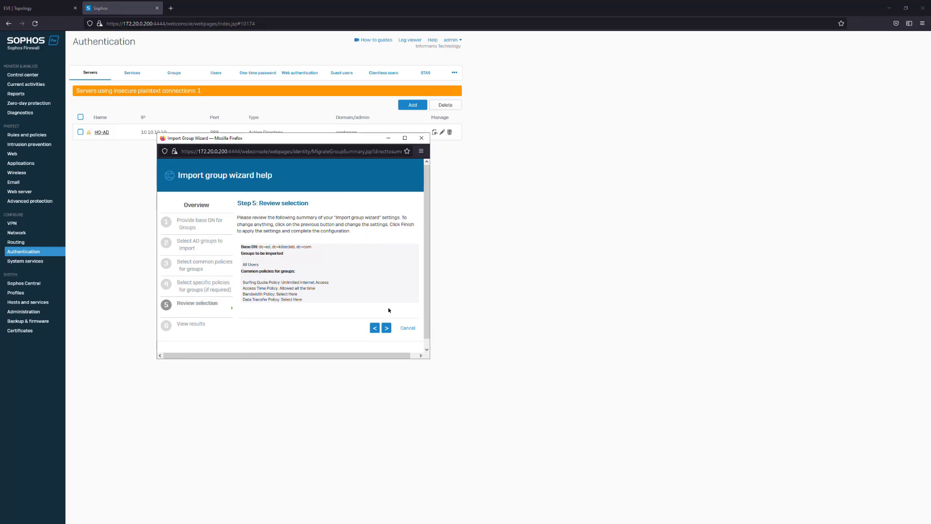
click(386, 328)
click(276, 267)
click(327, 290)
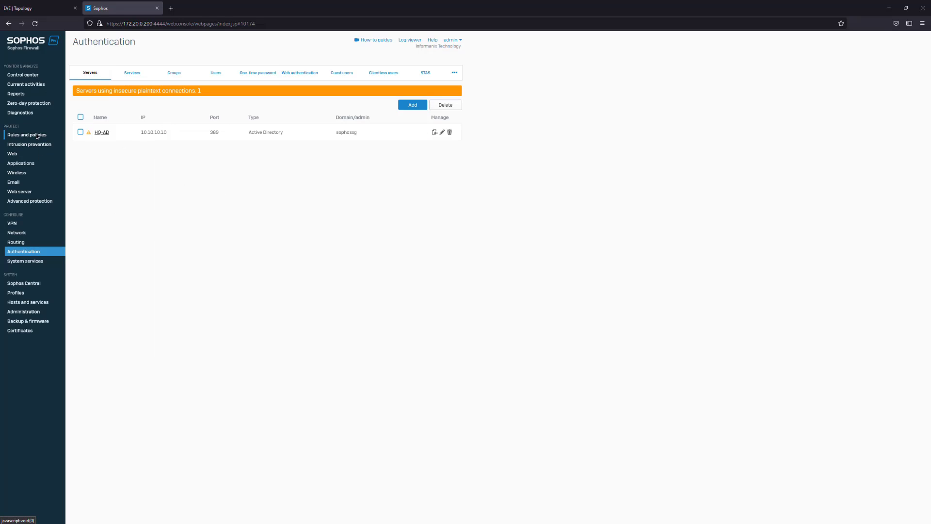
Open the IT group's settings from the groups list and try 1 Month Unlimited Access as its surfing quota
click(169, 71)
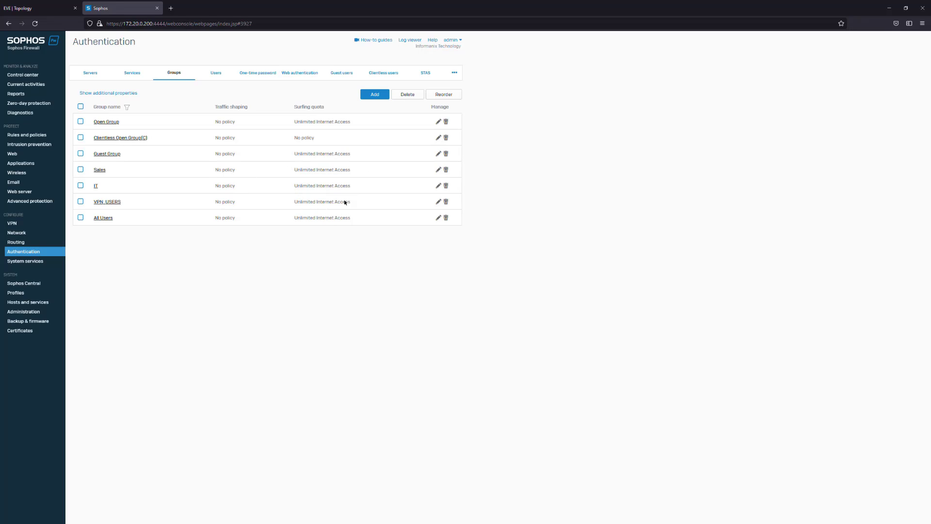
triple_click(350, 189)
click(439, 186)
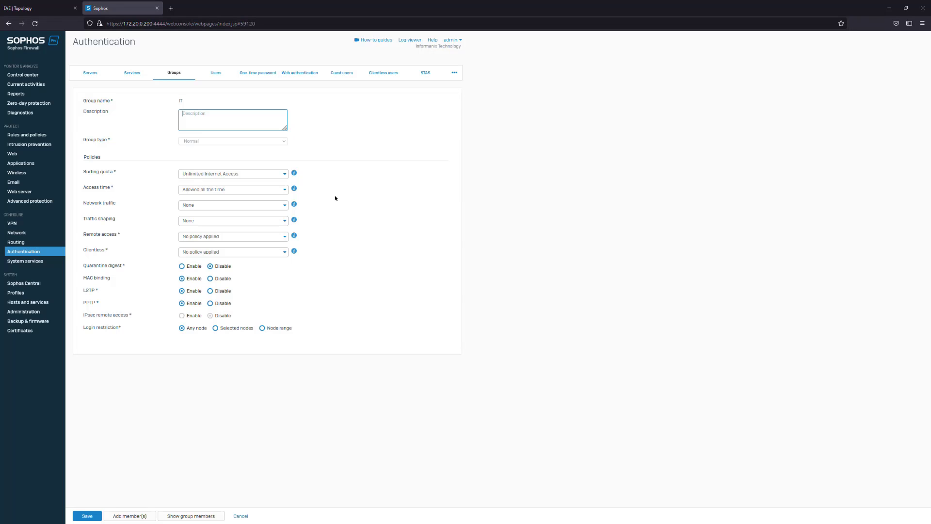
click(249, 174)
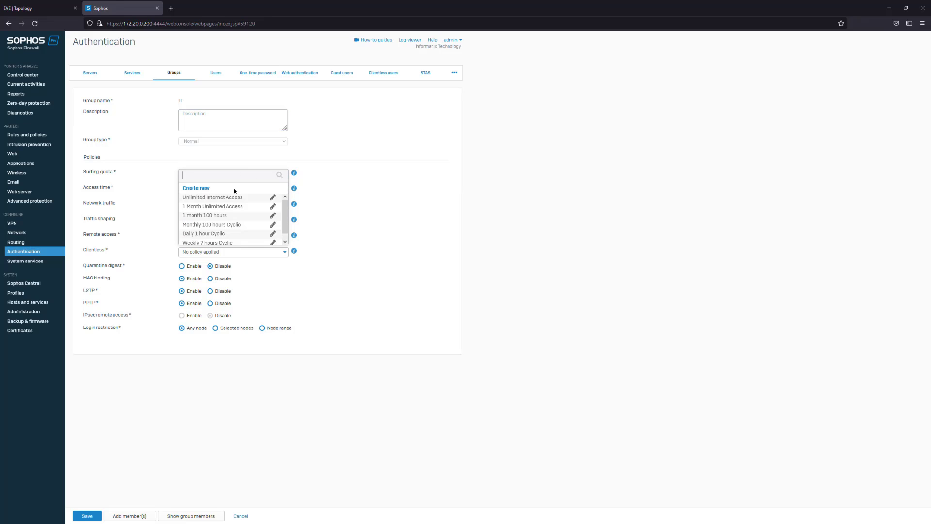
scroll(220, 232, down, 1)
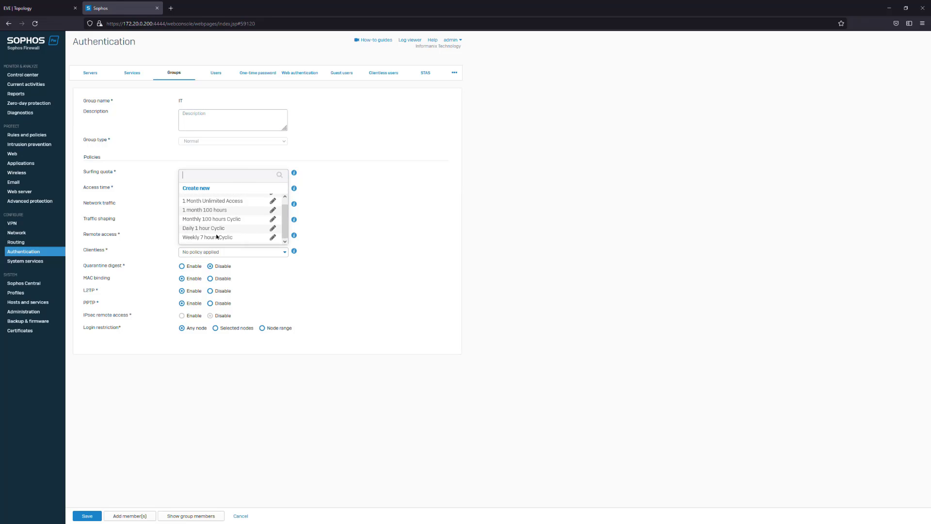
click(245, 201)
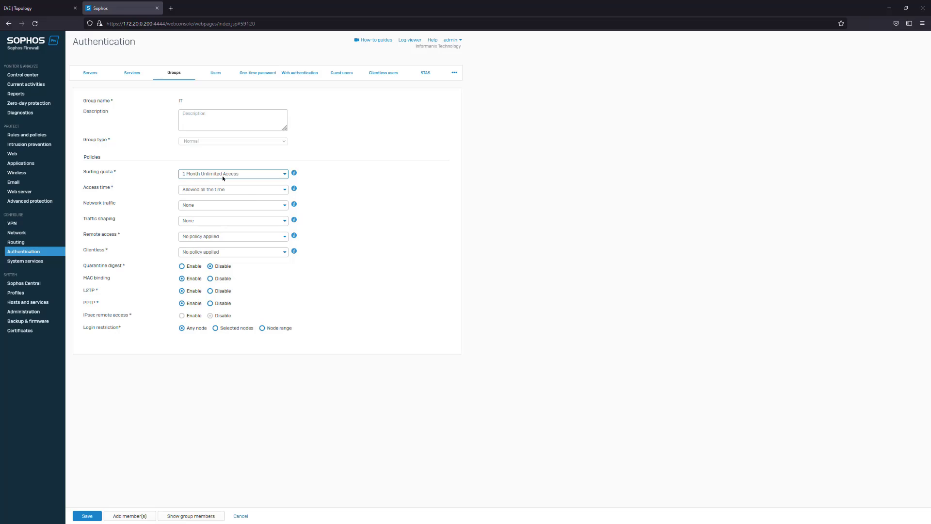
click(240, 175)
click(402, 255)
Check which members can be added to the IT group and its current members, and discard the group's changes
click(130, 516)
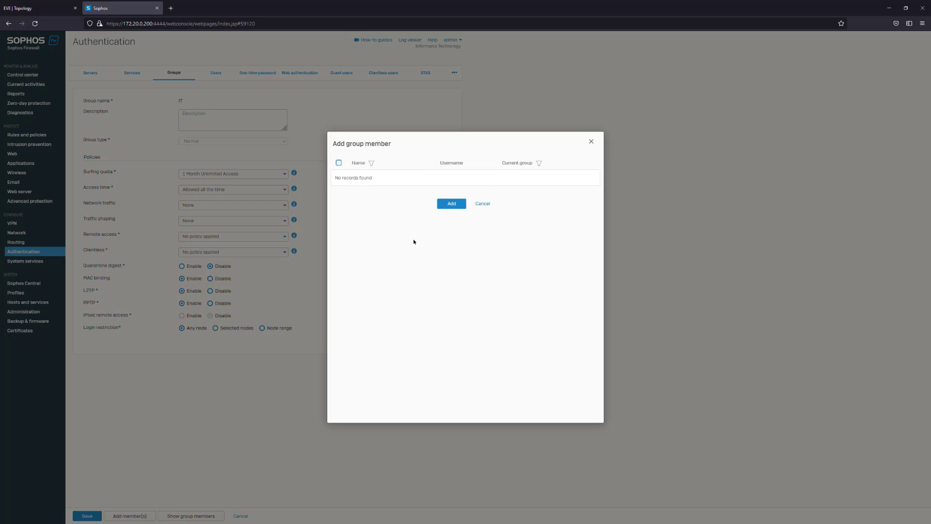
click(483, 204)
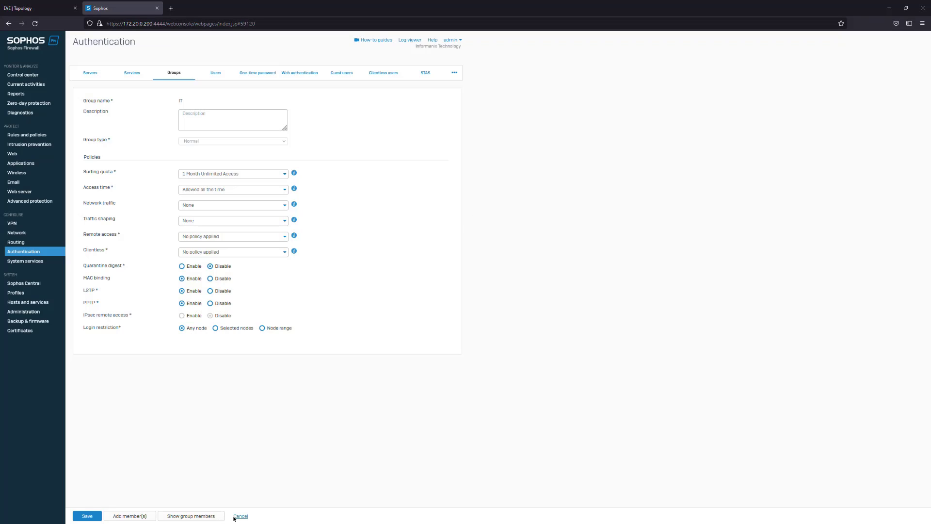
click(218, 518)
click(464, 203)
click(240, 515)
Examine the firewall's authentication users list and the additional properties it can show
click(216, 73)
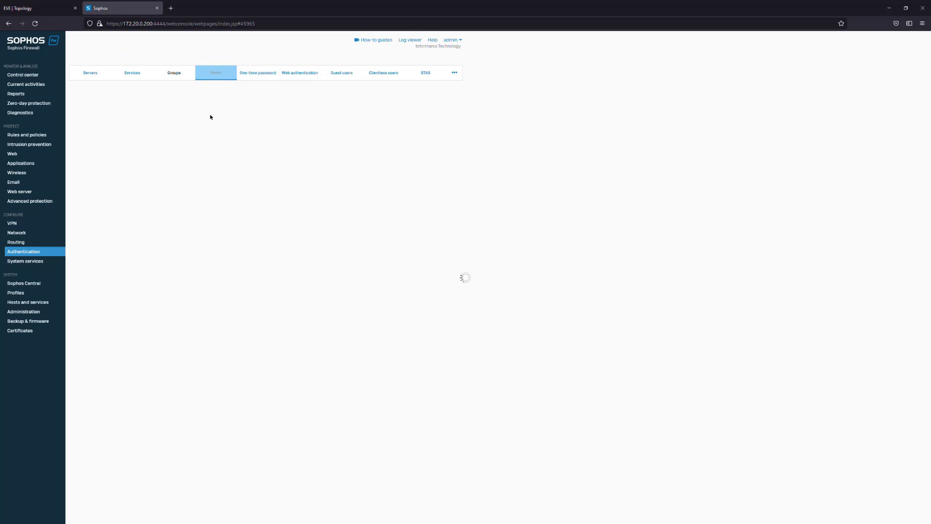
click(103, 94)
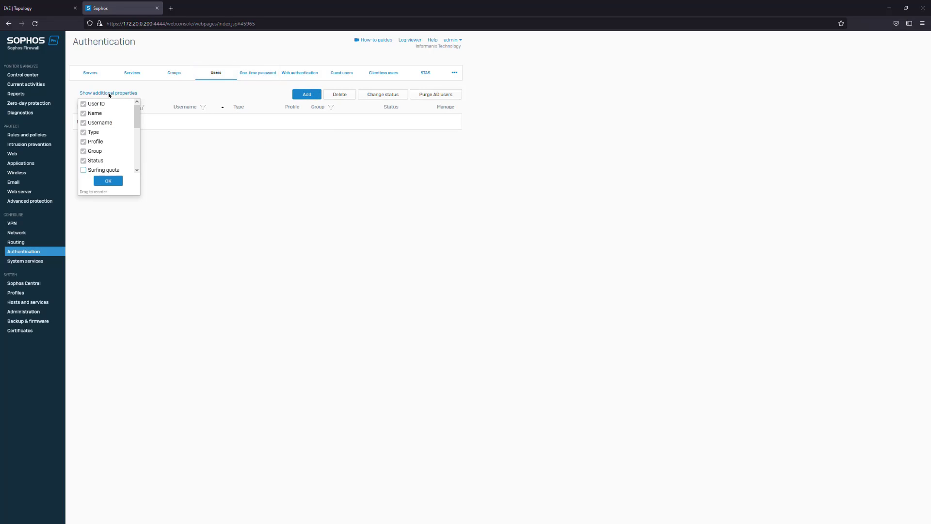
click(208, 96)
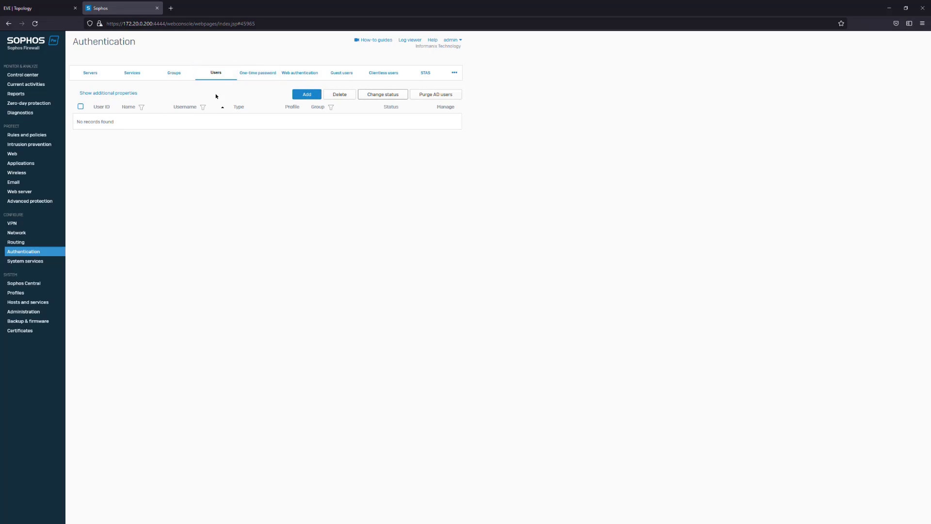
Check which groups can be assigned in the new user form, and cancel adding the user
click(305, 93)
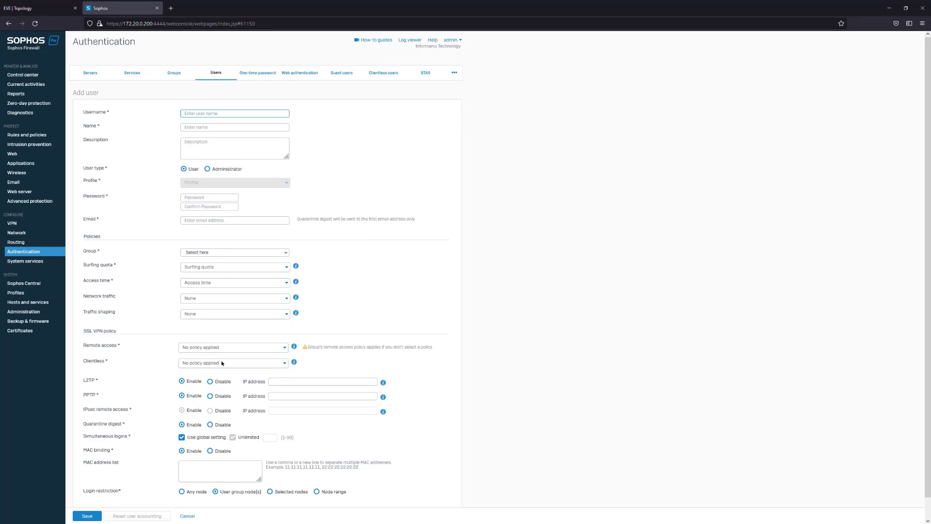
scroll(221, 363, down, 1)
click(285, 231)
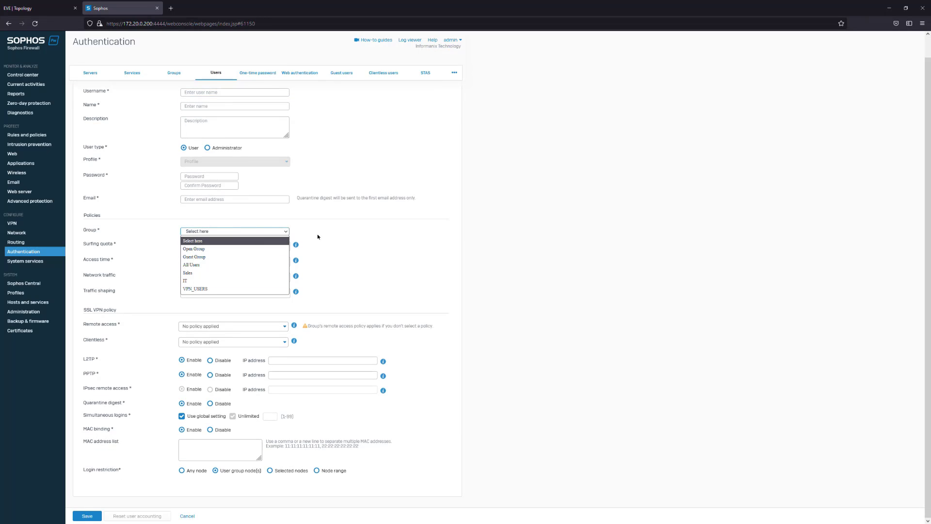
click(242, 232)
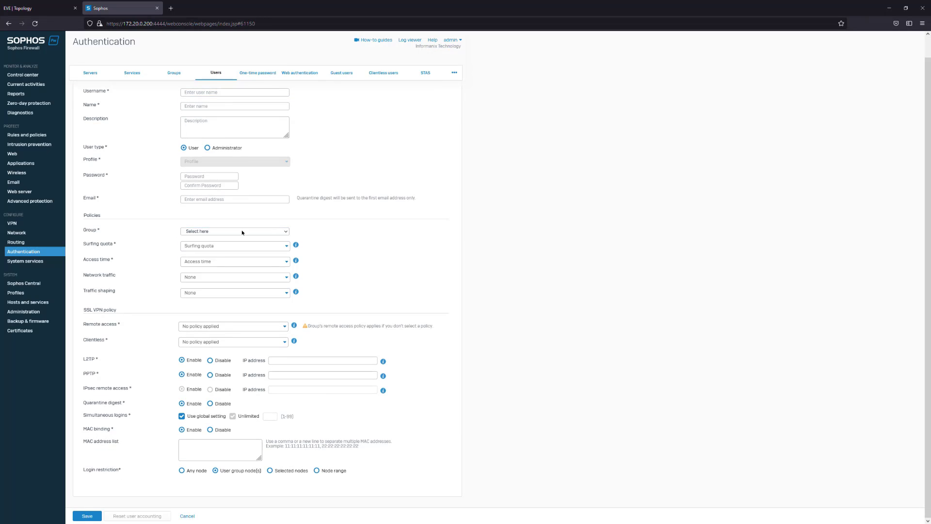
click(195, 515)
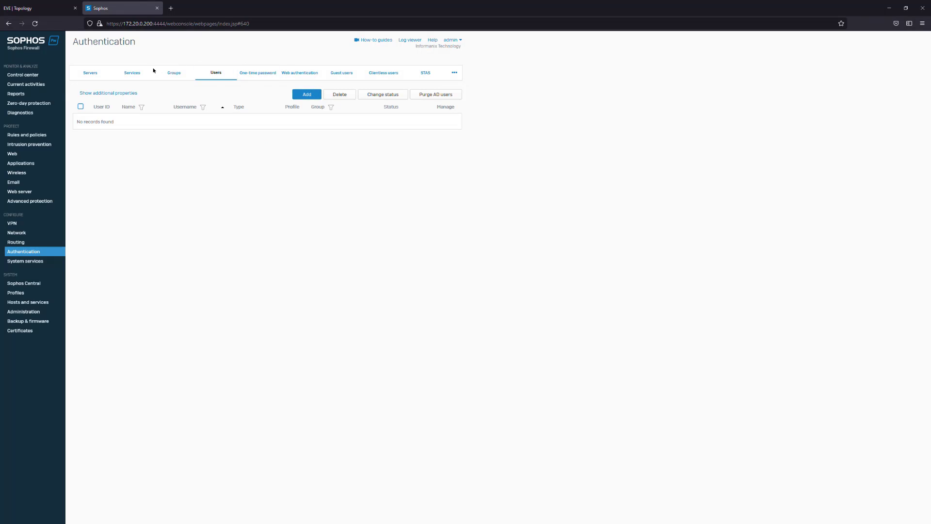
Add HQ-AD to the selected servers of the firewall authentication methods in the authentication services settings, and apply and confirm the update
click(133, 75)
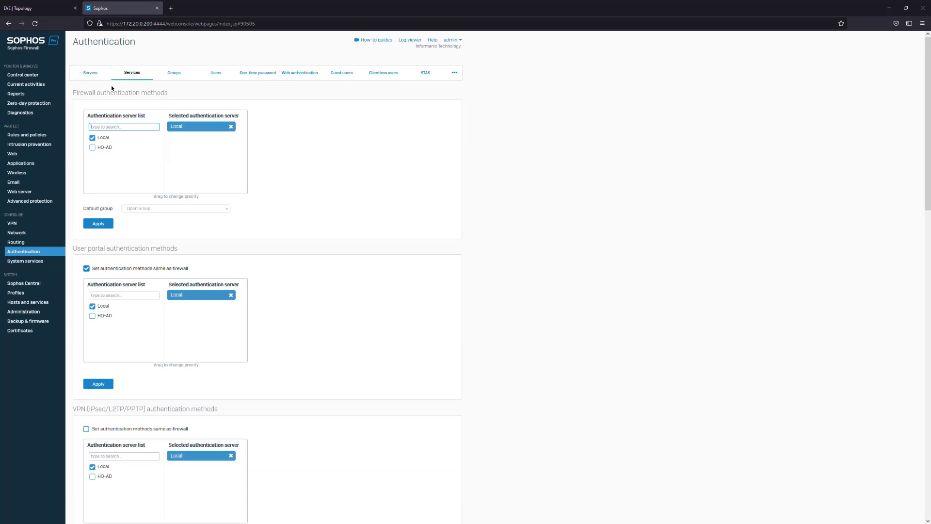
click(123, 72)
drag(88, 105, 187, 86)
click(187, 91)
click(92, 148)
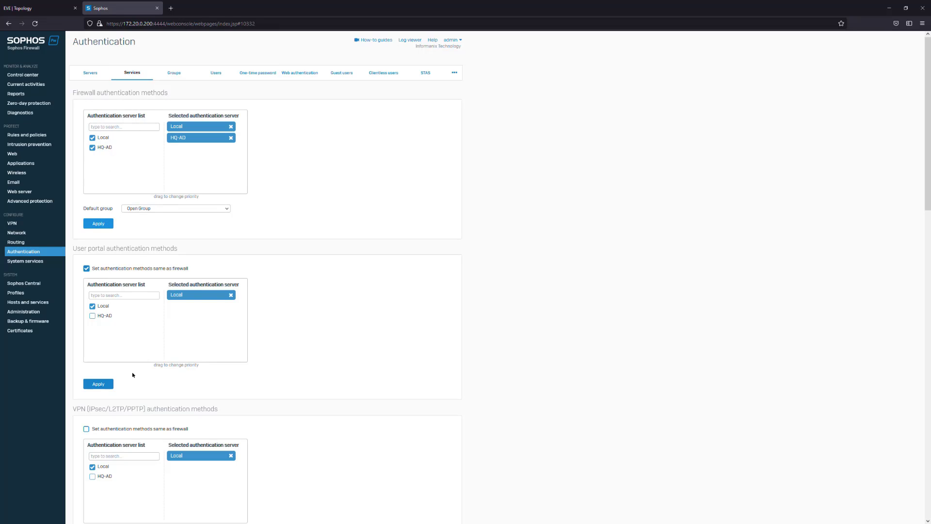
scroll(177, 310, down, 8)
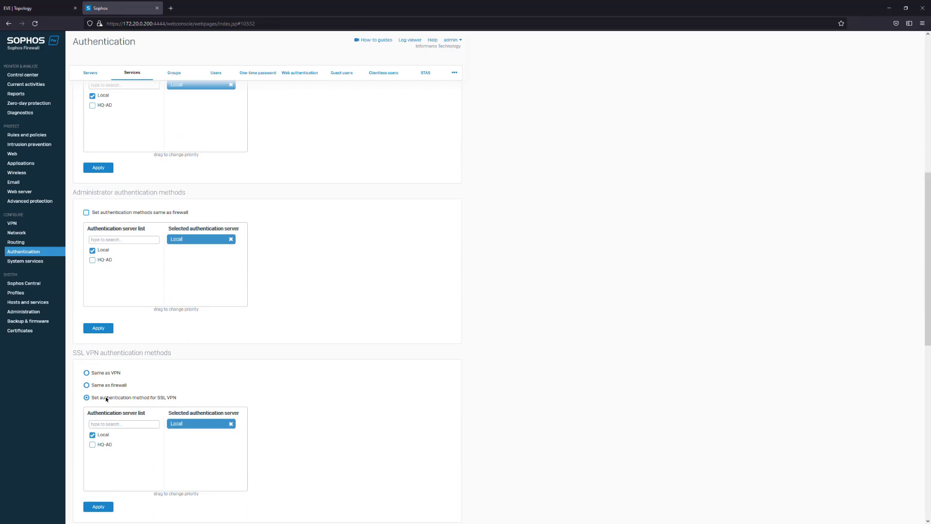
scroll(208, 408, down, 6)
scroll(162, 271, up, 15)
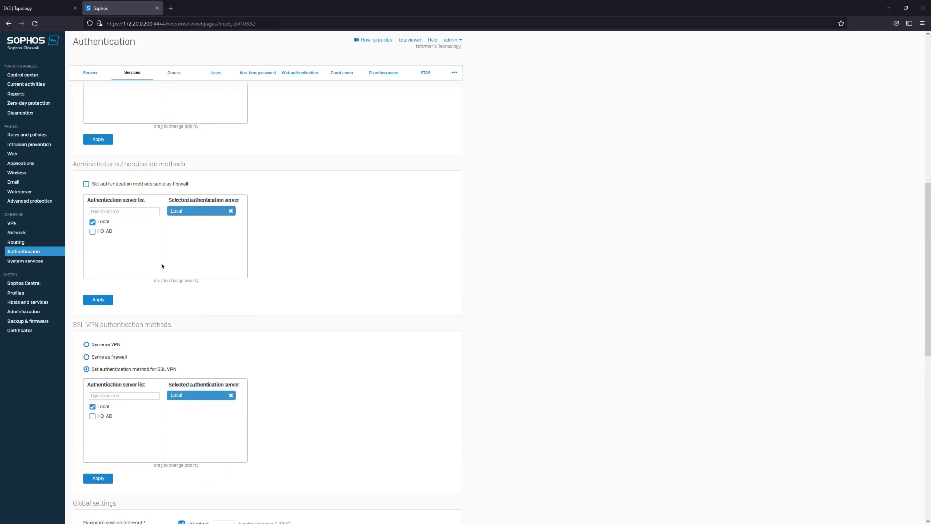
click(99, 224)
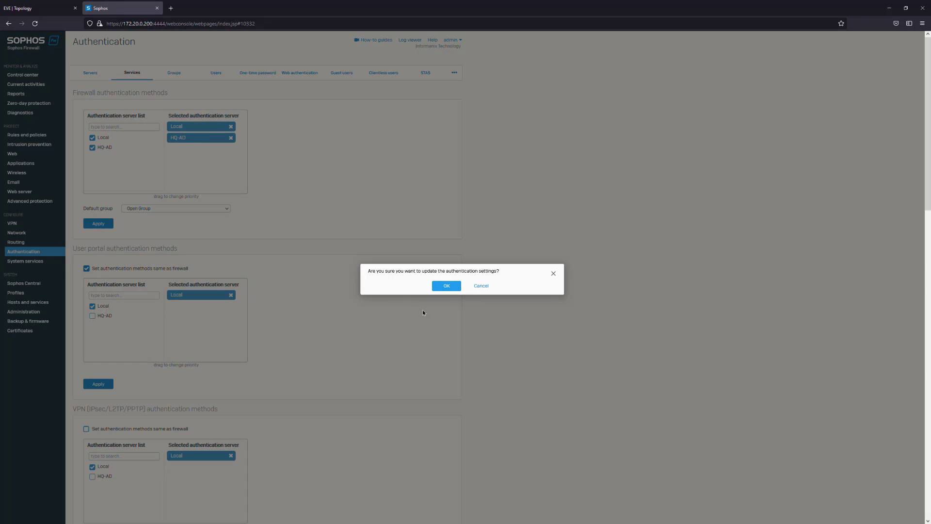
click(435, 286)
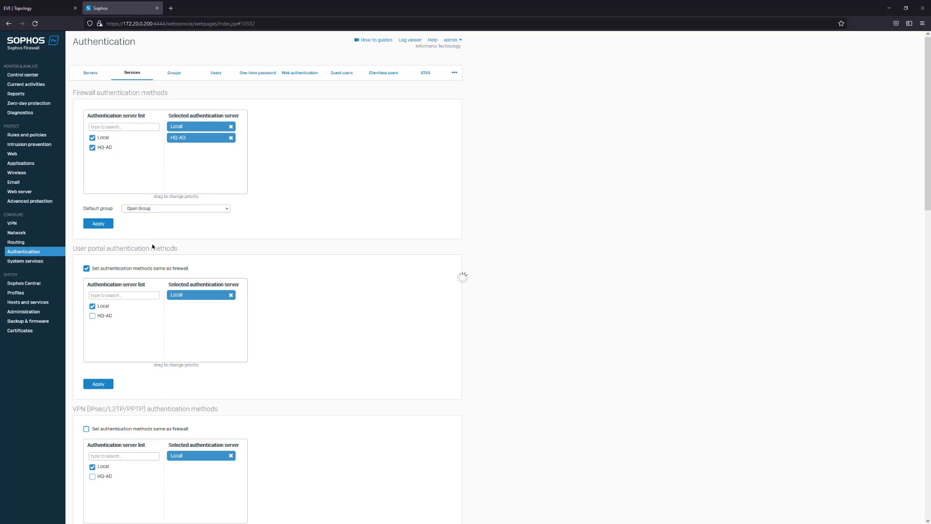
Rank HQ-AD above Local in the firewall authentication methods, and apply and confirm the new priority
scroll(198, 221, down, 2)
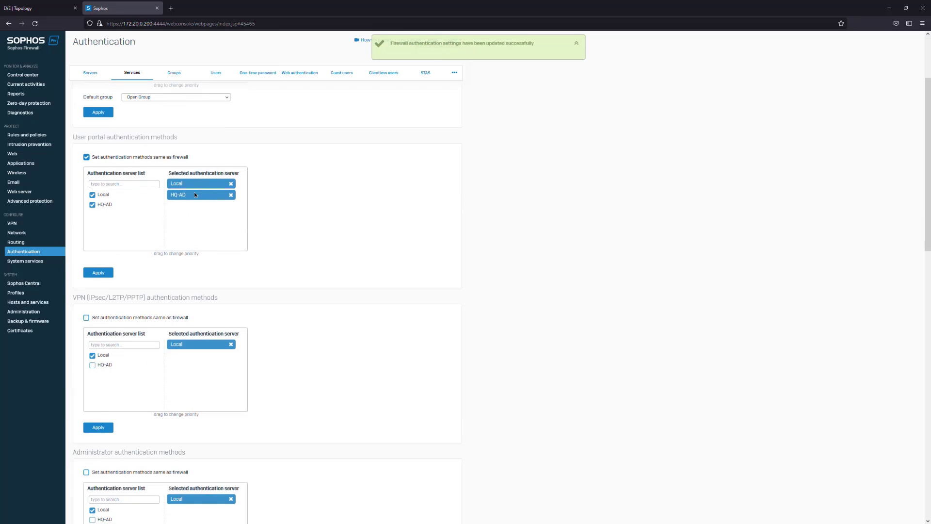
mouse_move(191, 197)
mouse_down()
mouse_move(205, 178)
mouse_move(201, 194)
mouse_up()
scroll(206, 149, up, 2)
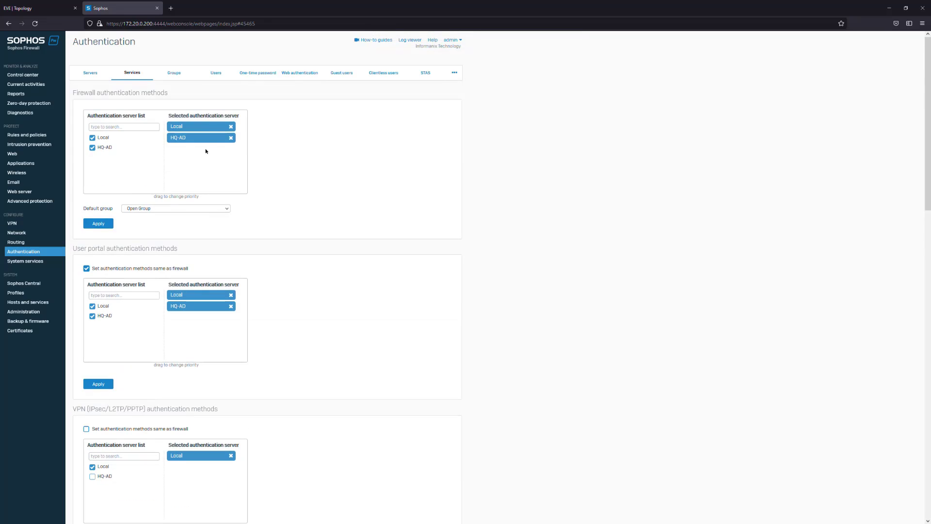
drag(205, 139, 202, 133)
click(98, 223)
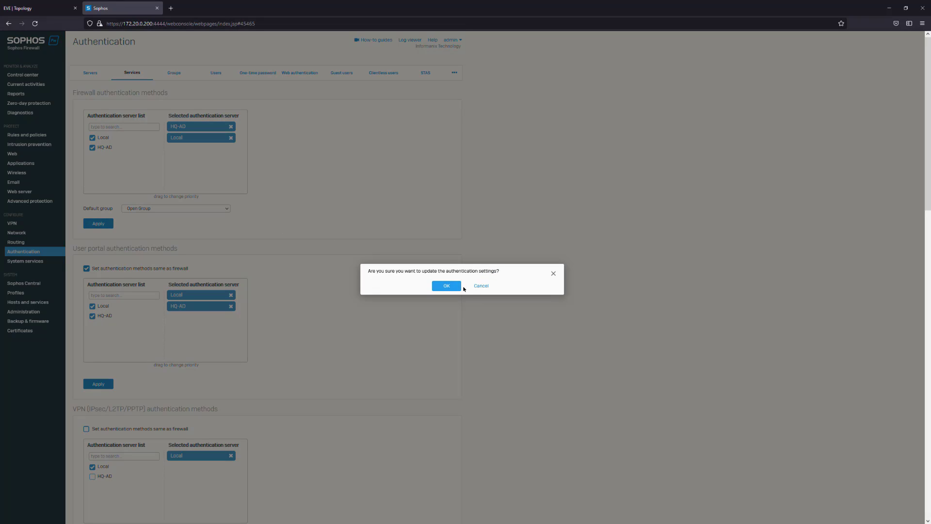
click(444, 287)
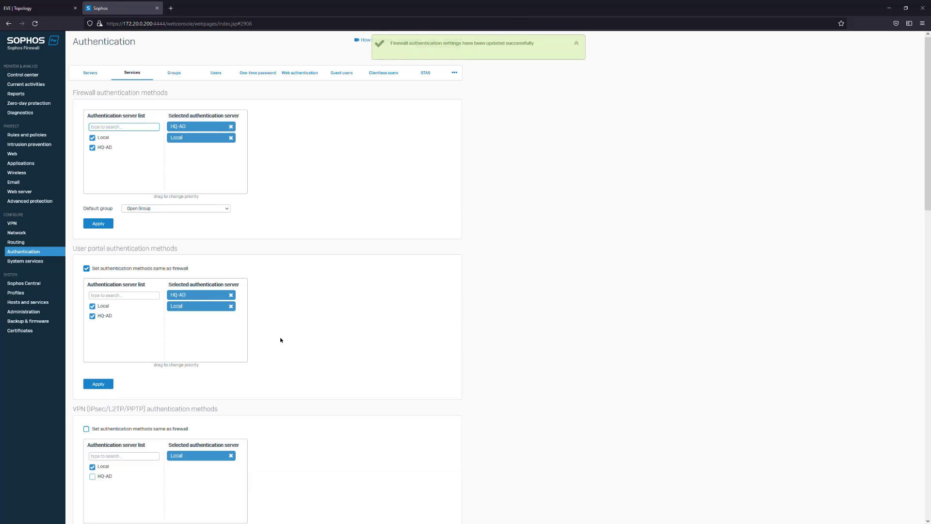
Set the SSL VPN authentication methods to Same as firewall, and apply and confirm the update
scroll(280, 340, down, 10)
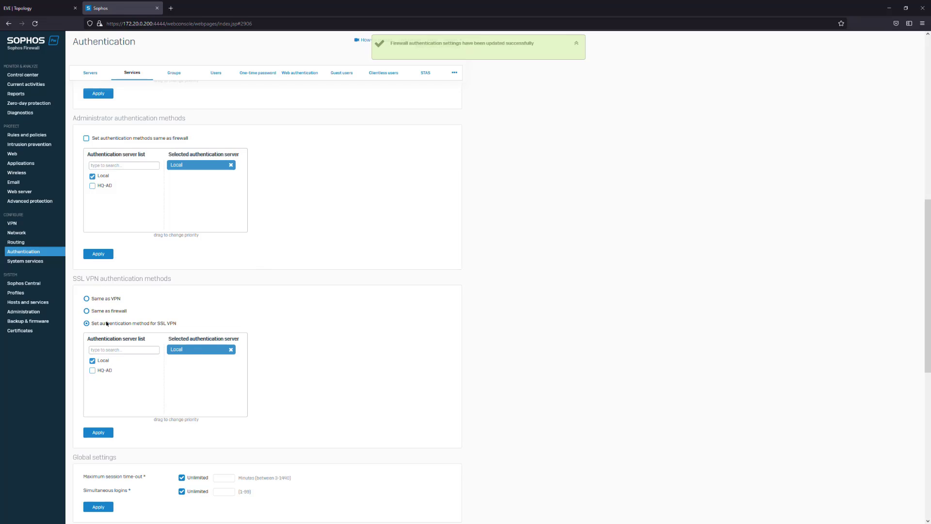
click(87, 311)
click(98, 432)
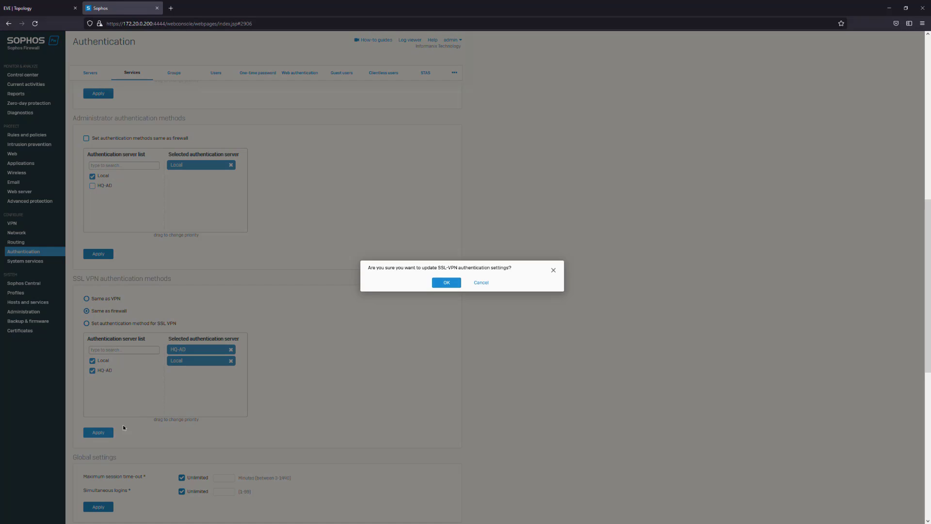
click(447, 283)
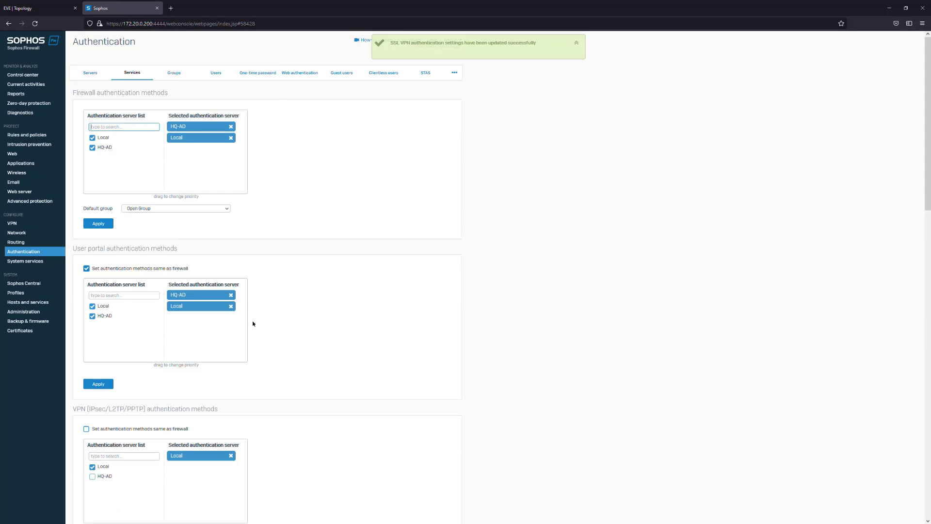
Switch to the EVE topology, bring HQ-CA's console forward, and proceed through Windows setup with Canada, English (Canada) and the US keyboard layout
click(16, 3)
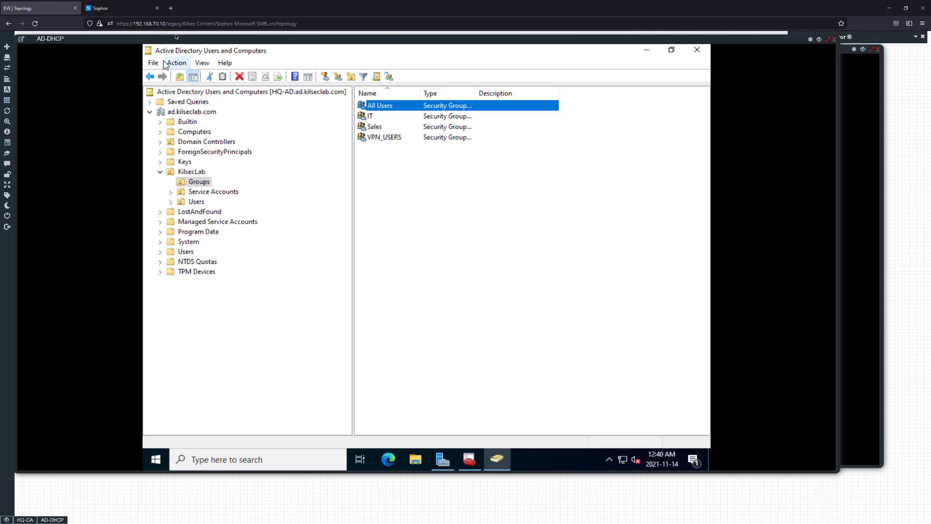
click(821, 40)
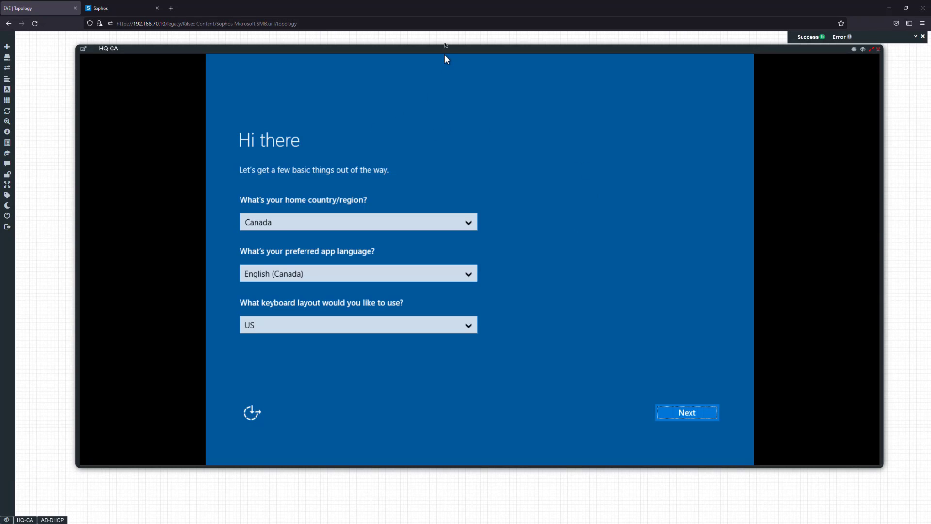
drag(445, 45, 407, 45)
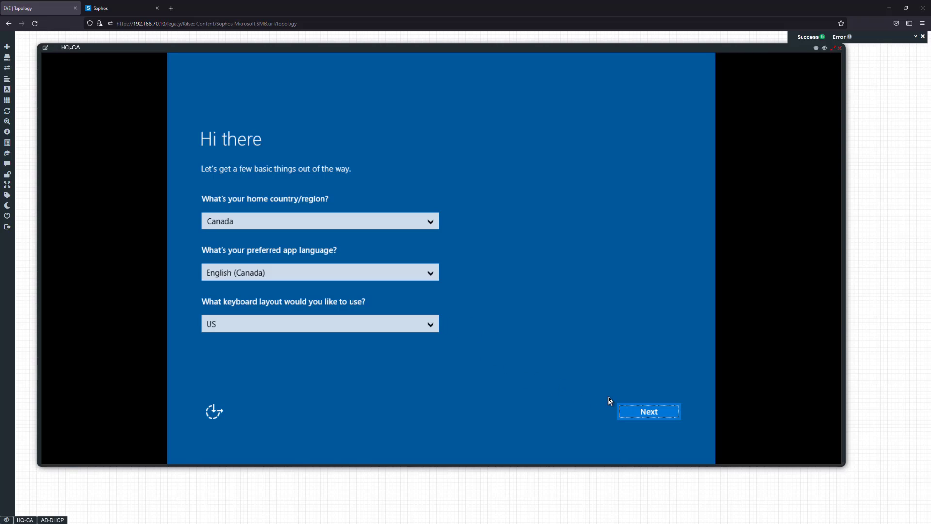
click(639, 412)
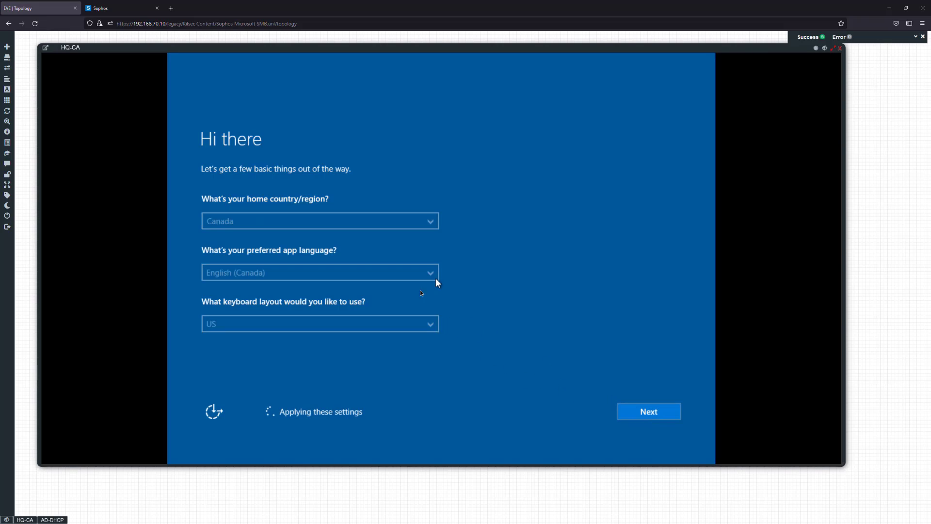
click(646, 412)
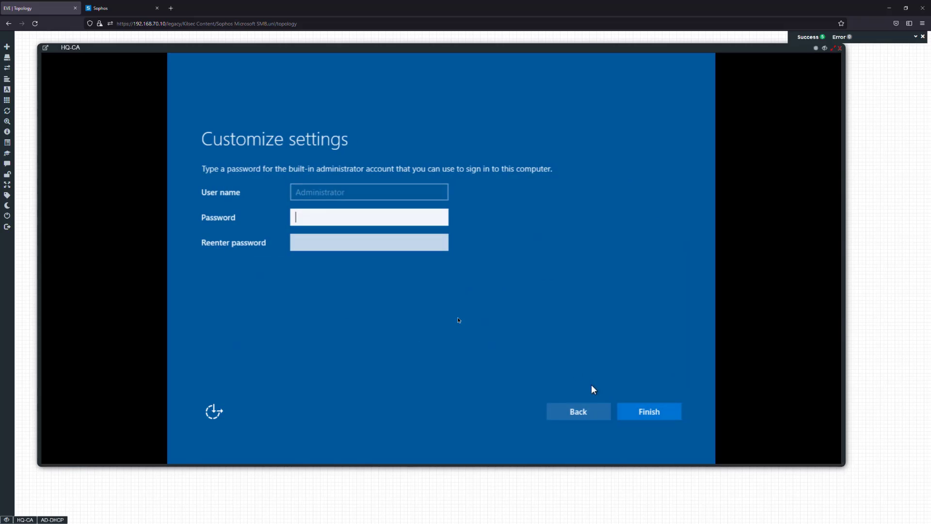
Enter and re-enter the built-in administrator account's password on HQ-CA and finish the setup
text(Pa$$w0rd)
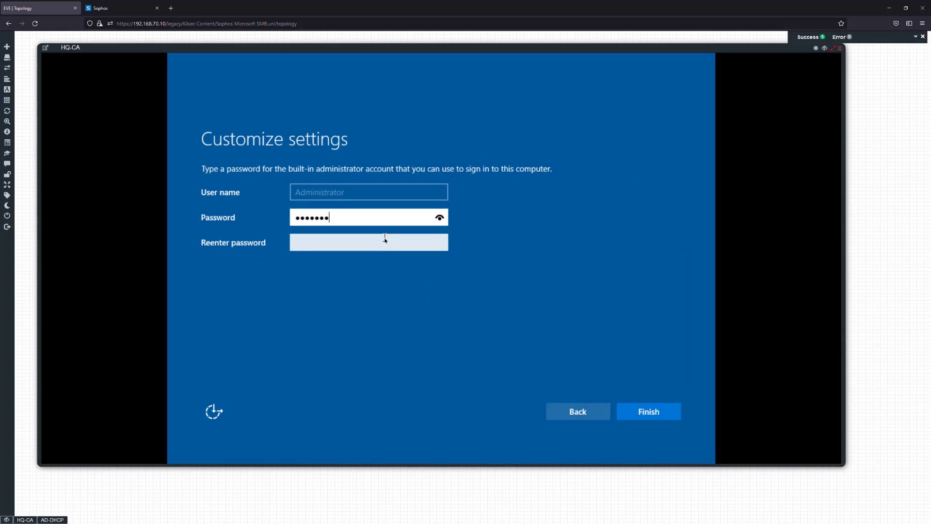
key(Tab)
text(Pa$$w0rd)
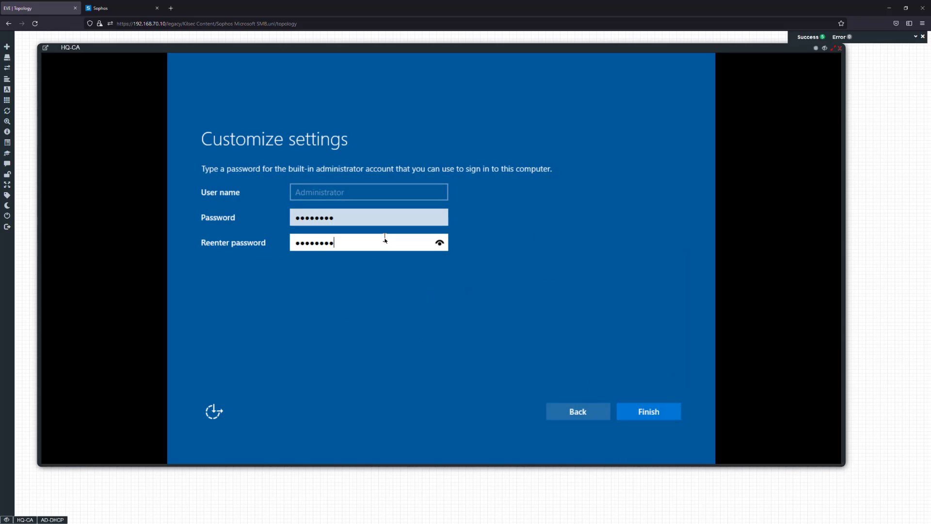
key(Return)
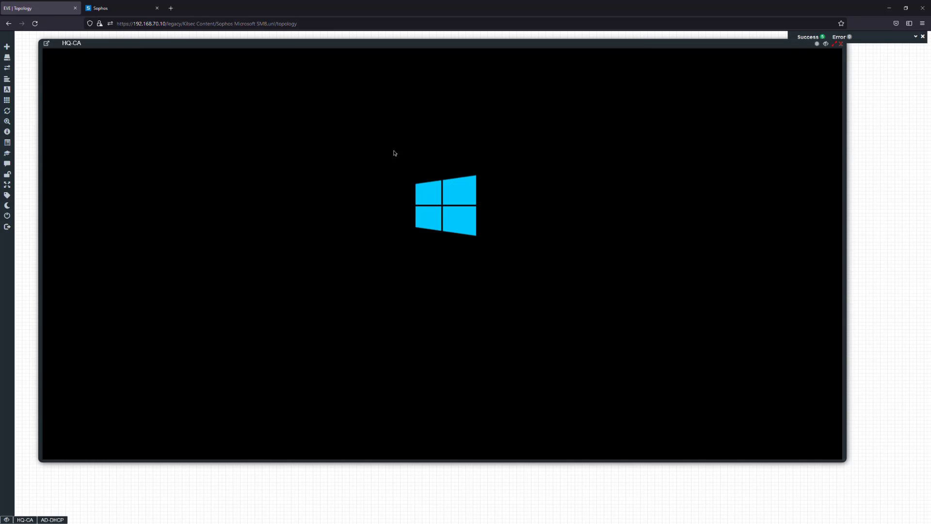
Hide the HQ-CA console, try configuring a new Windows Server node with the winserver-2022 image, and cancel adding it
click(825, 43)
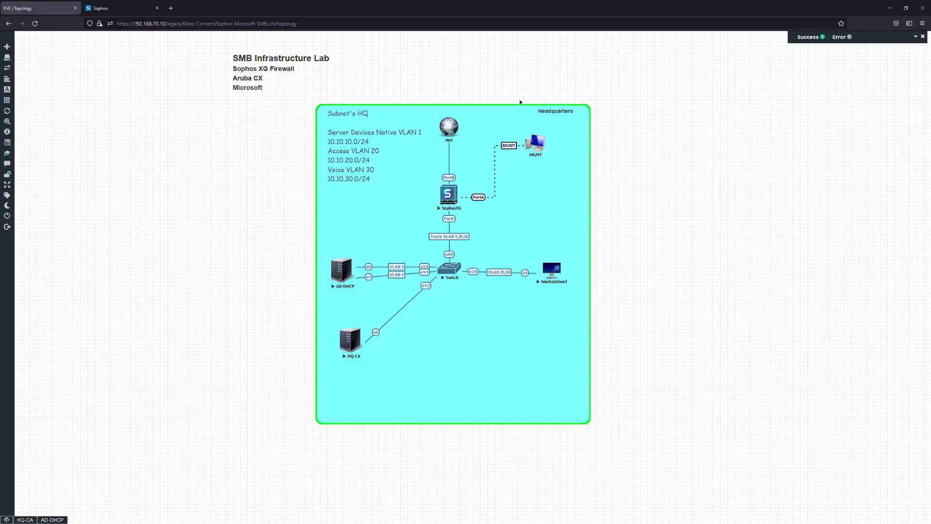
right_click(196, 163)
click(300, 126)
right_click(183, 146)
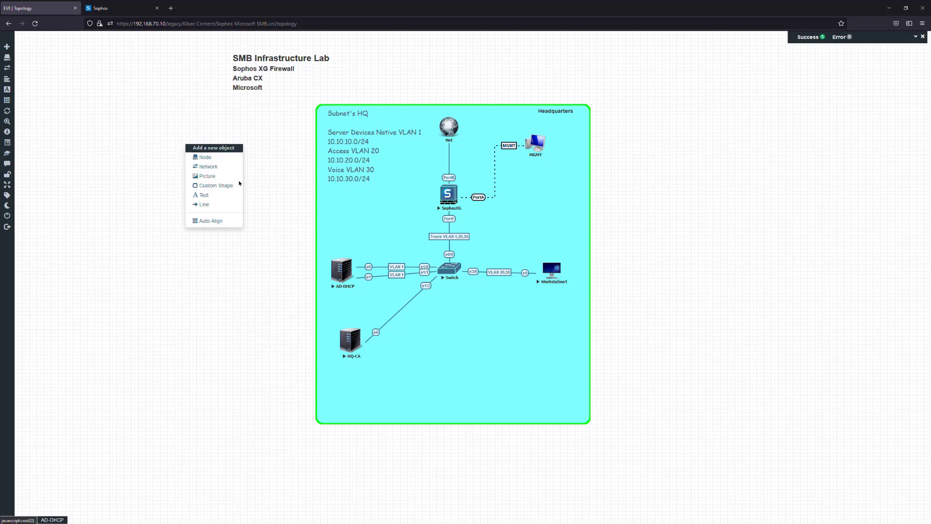
click(204, 157)
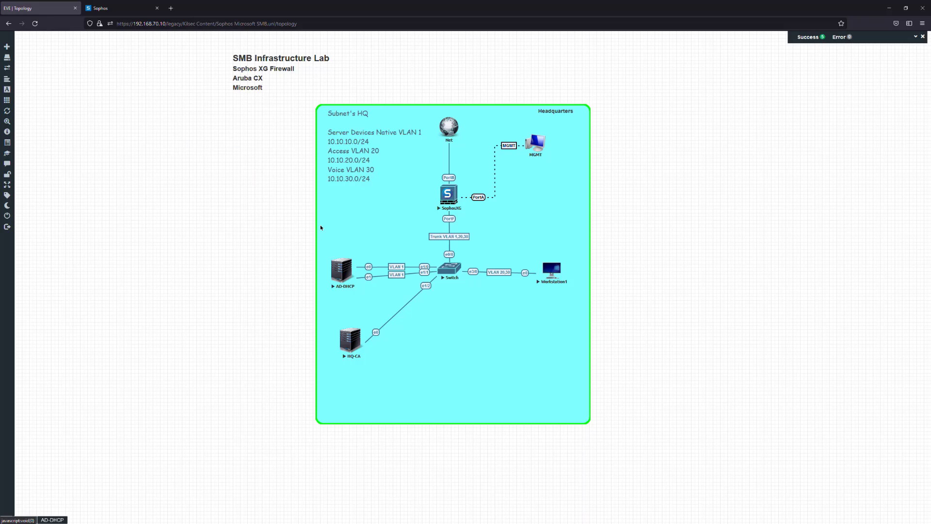
scroll(459, 242, down, 1)
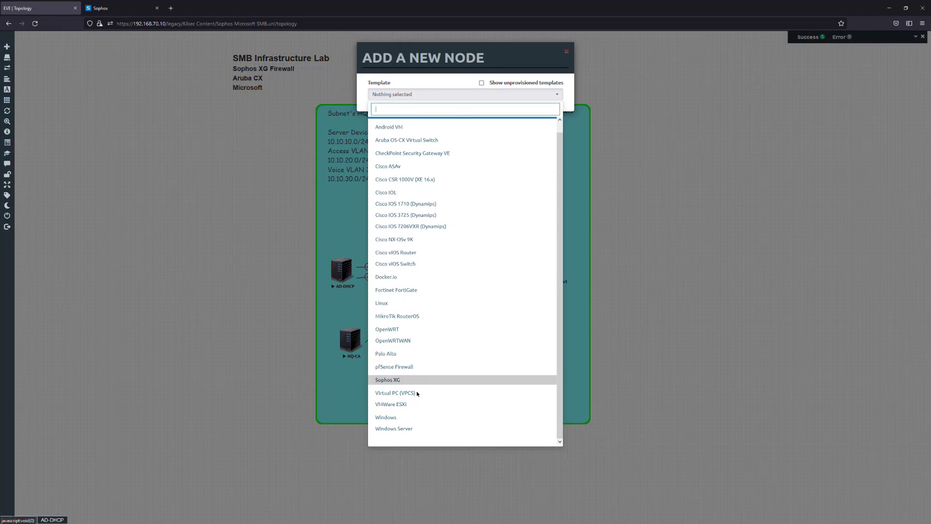
key(Return)
click(516, 124)
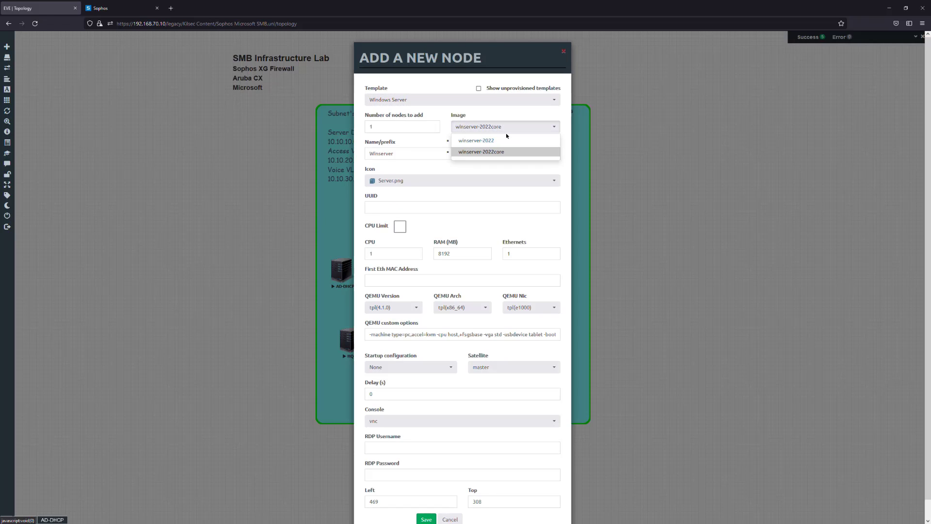
click(499, 142)
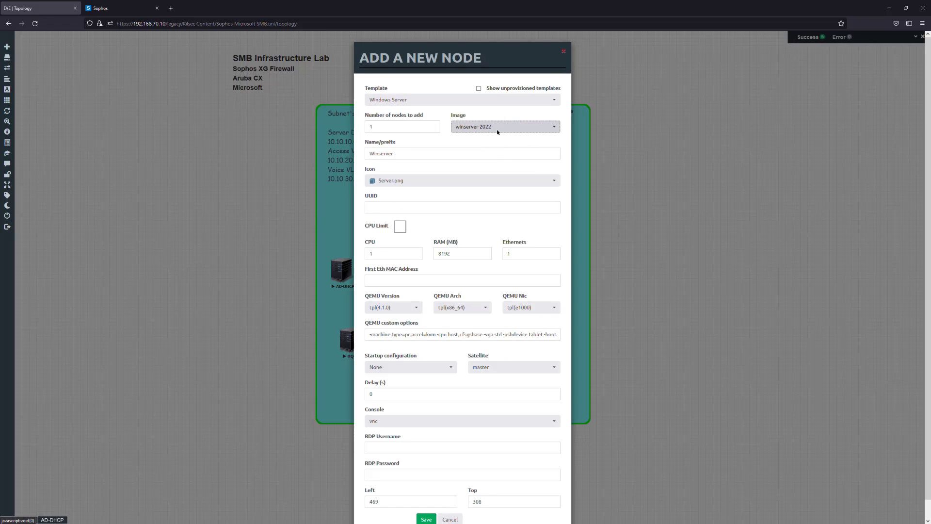
scroll(431, 287, down, 1)
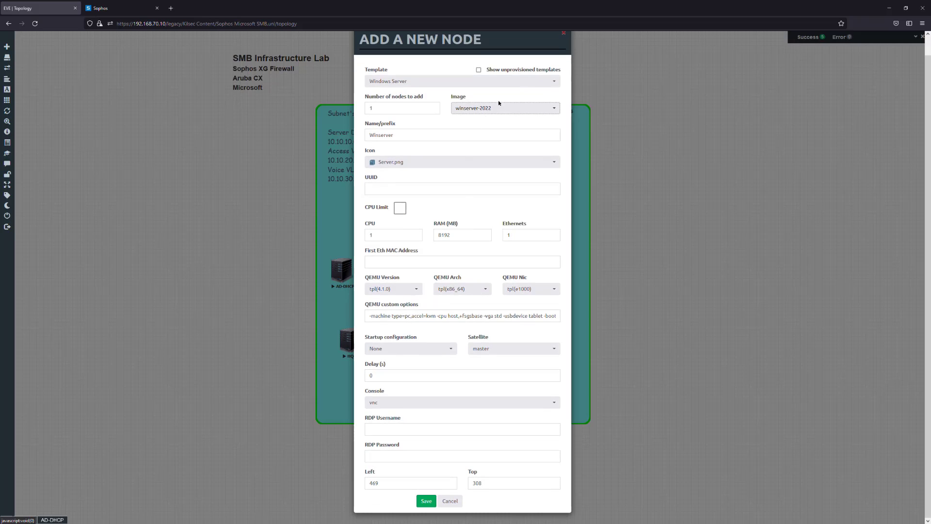
drag(405, 135, 344, 138)
click(458, 138)
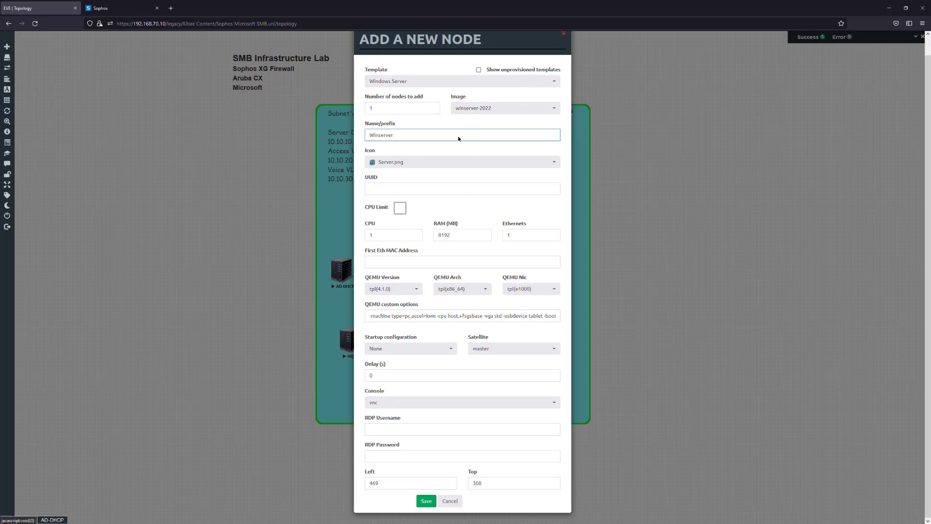
click(450, 501)
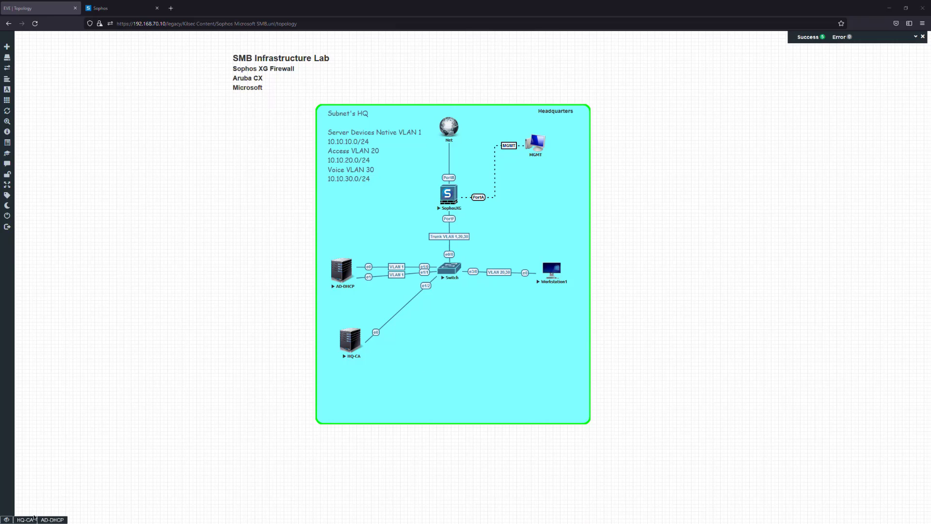
Bring HQ-CA's console forward, unlock the server and sign in to the built-in administrator account with its password
click(29, 520)
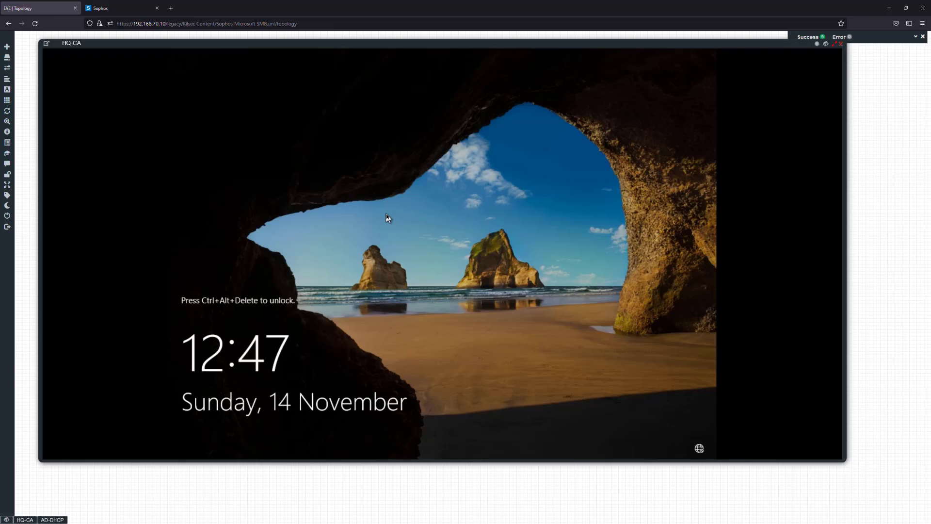
key(ctrl+alt+Delete)
text(P)
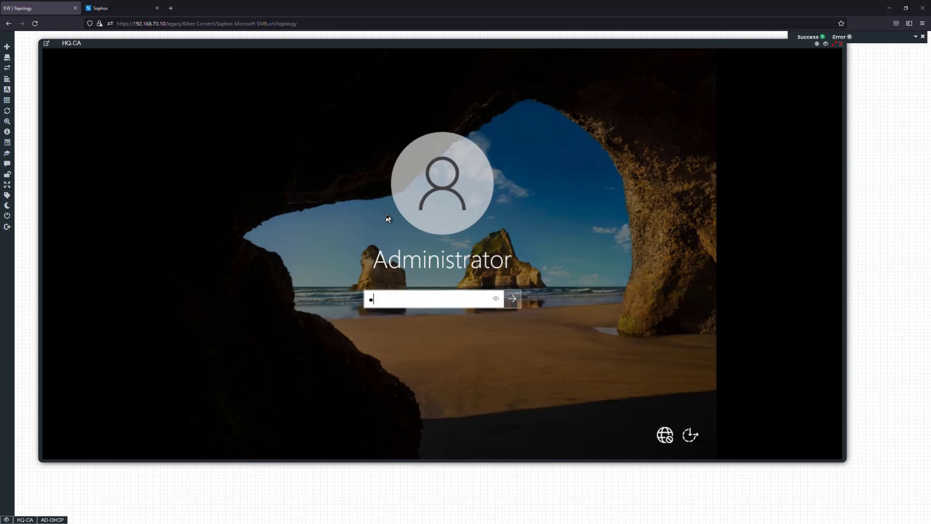
key(Return)
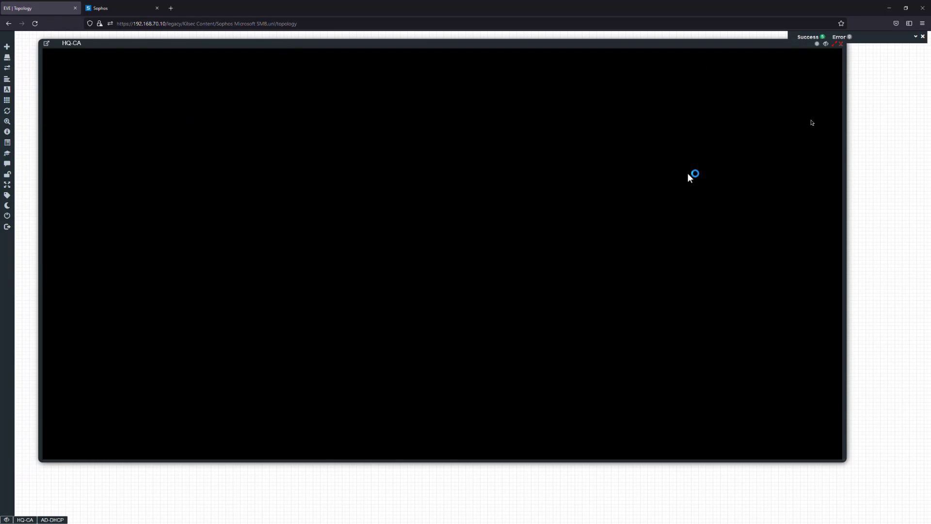
Reopen and reposition HQ-CA's console, dismiss the shutdown reason prompt, empty the corrupted Recycle Bin on C:\, and refresh the Server Manager dashboard
click(841, 43)
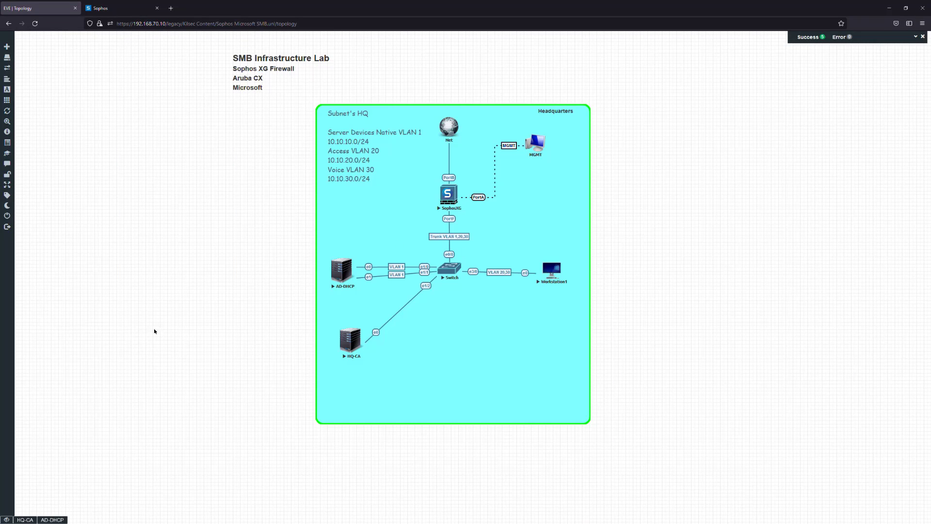
click(24, 520)
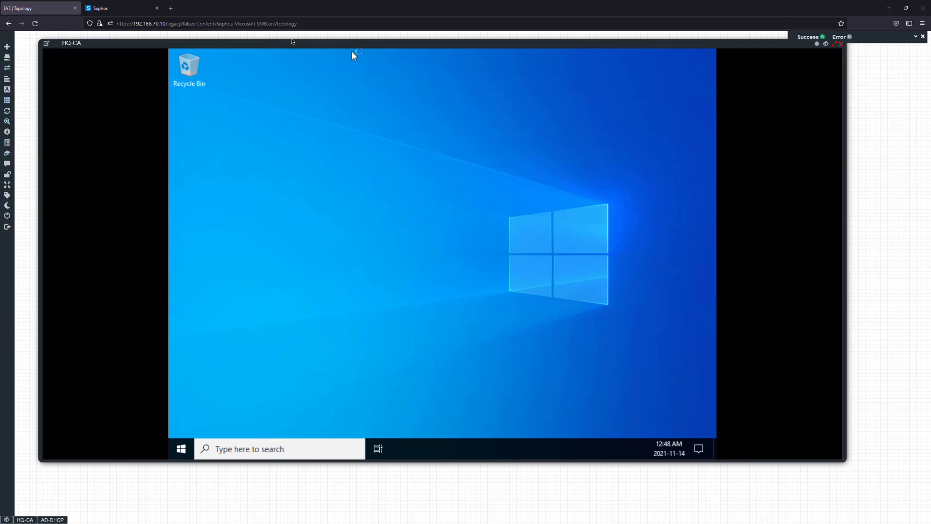
drag(292, 42, 335, 42)
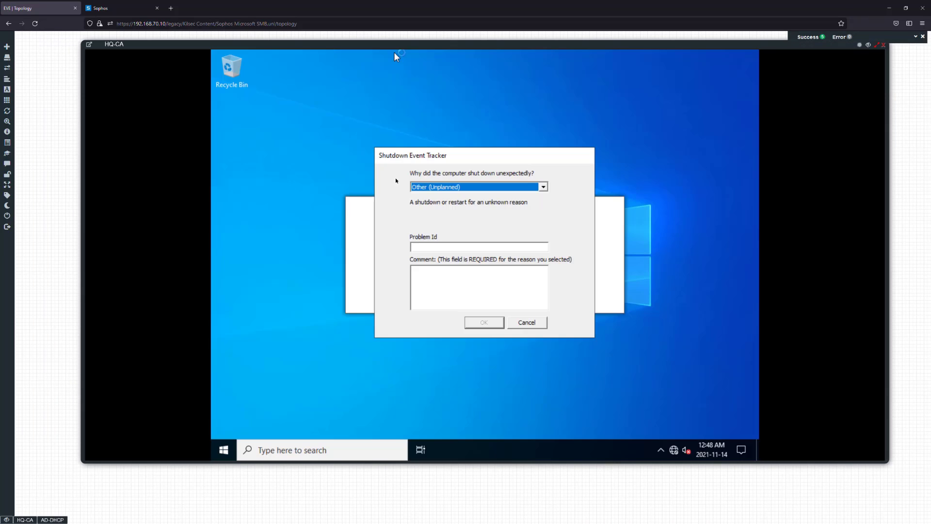
click(525, 322)
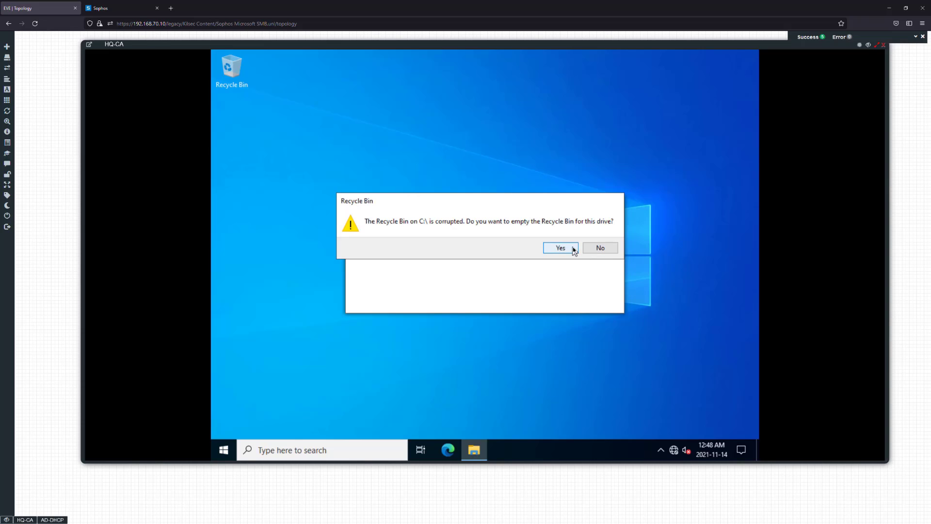
click(572, 248)
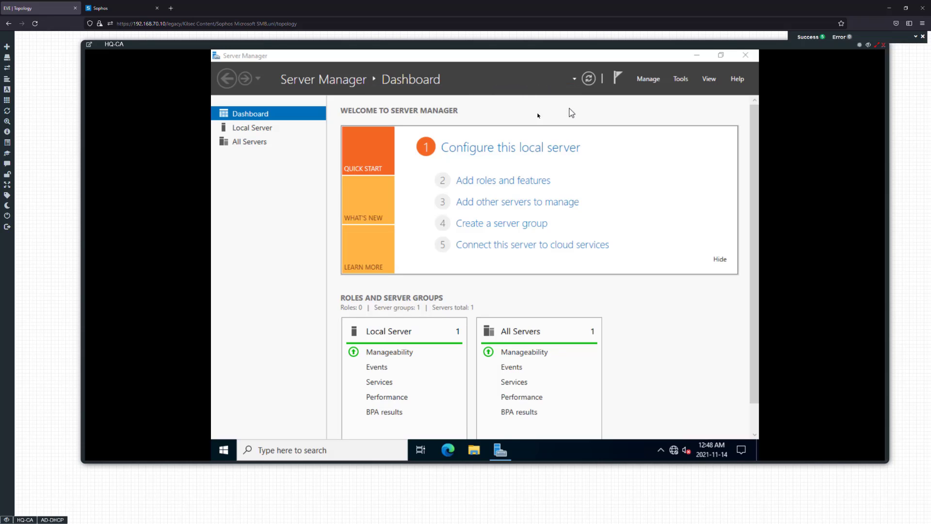
click(589, 79)
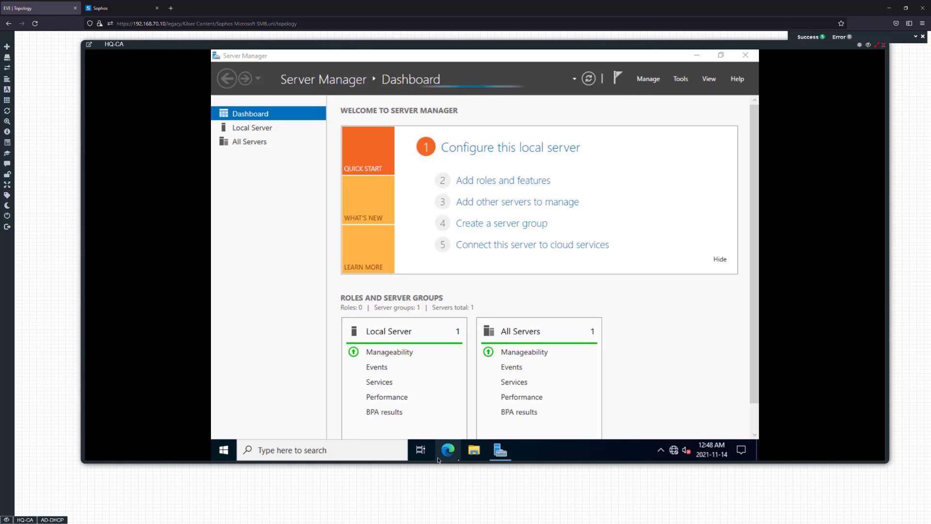
Adjust Windows visual effects for best performance, enabling only smooth-scroll list boxes, smooth screen font edges and thumbnails instead of icons, and apply them
click(300, 449)
text(adjusty)
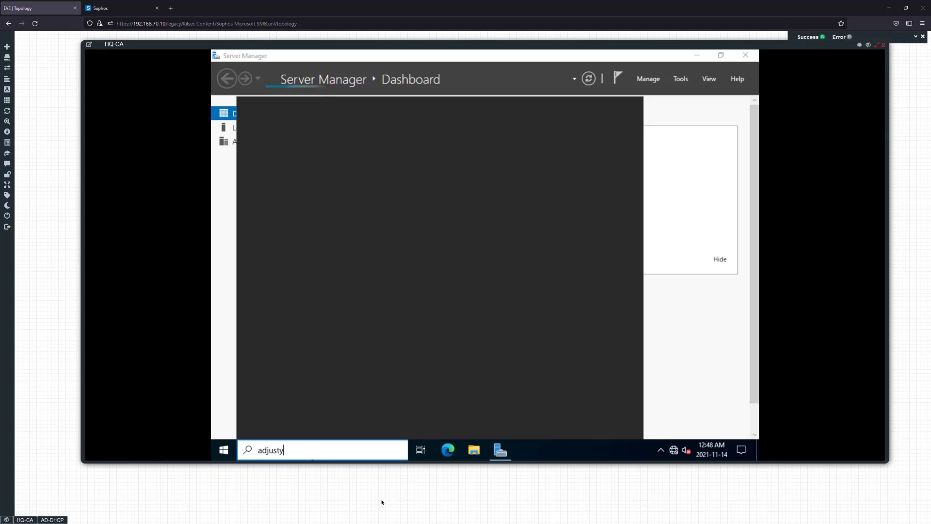
key(BackSpace)
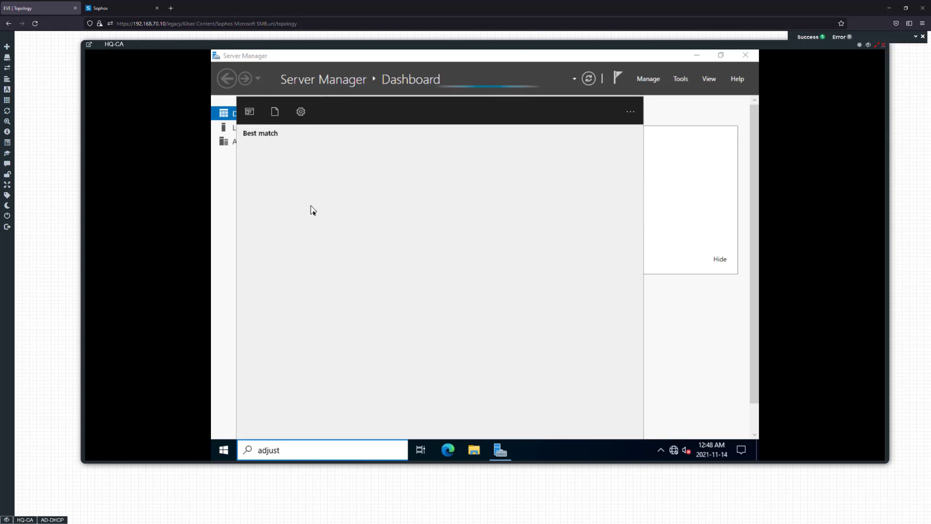
text(app)
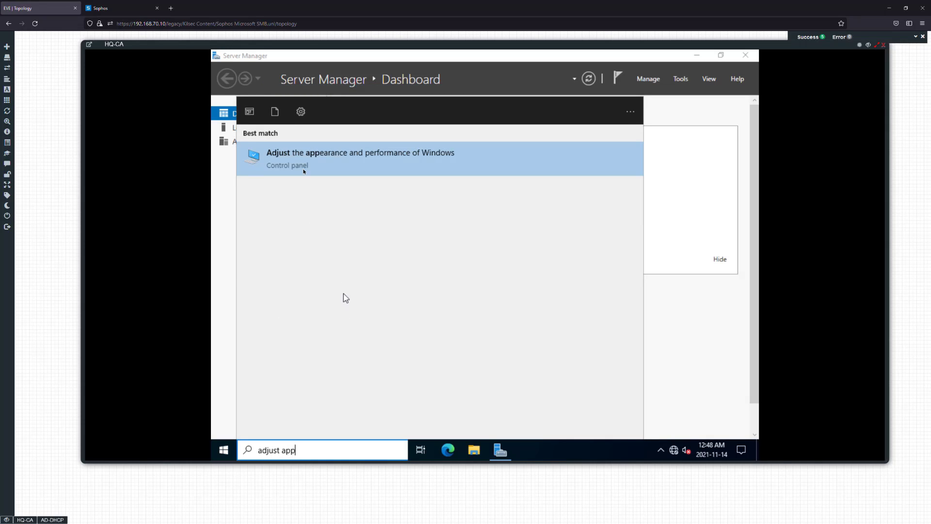
key(Return)
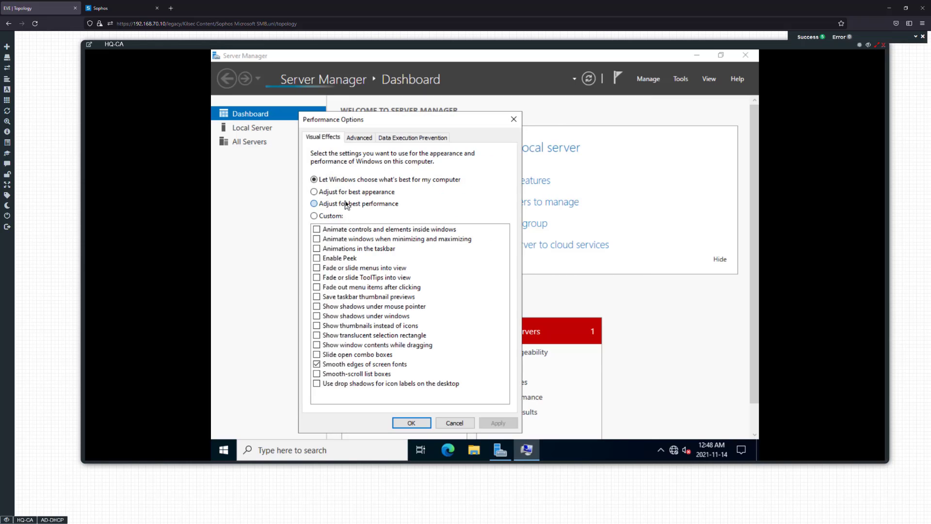
click(347, 204)
click(345, 374)
click(345, 363)
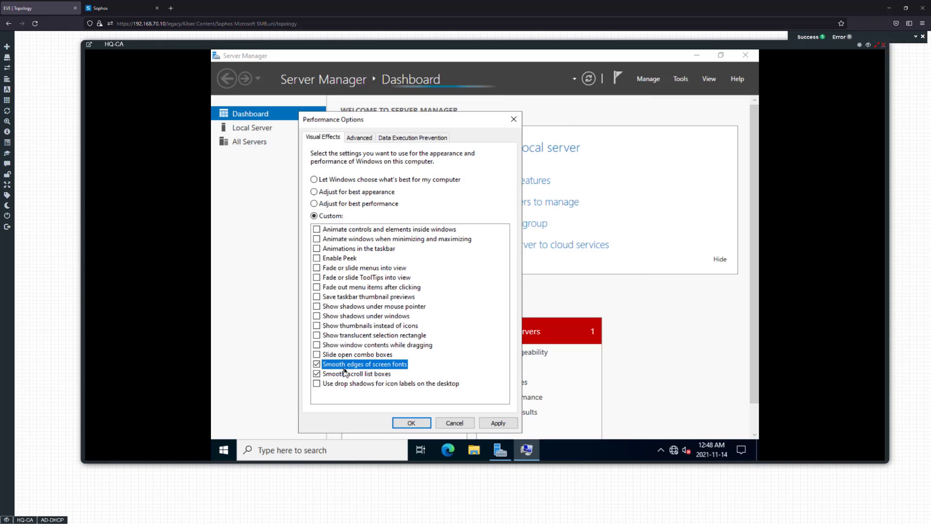
click(364, 325)
click(498, 423)
click(411, 423)
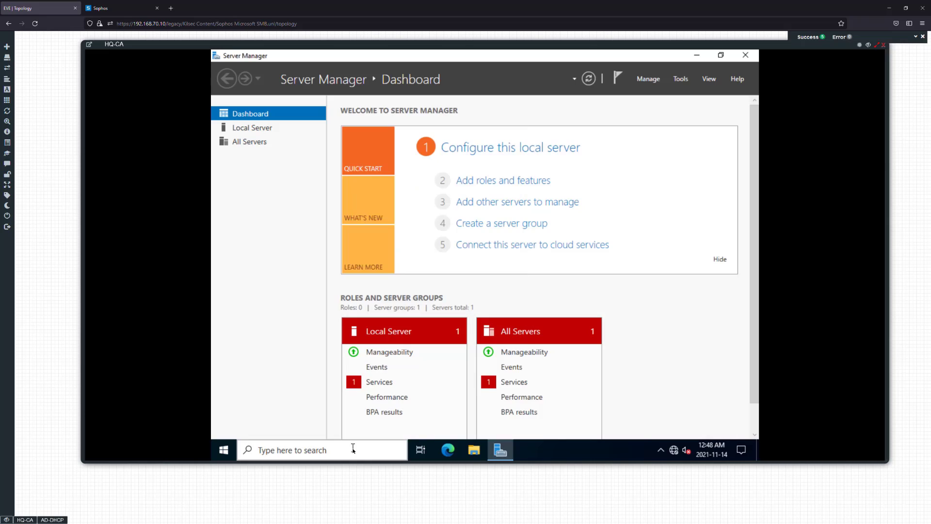
Switch HQ-CA's power plan to High performance, close the power options and dismiss the diagnostic data notification
click(353, 448)
text(edit p)
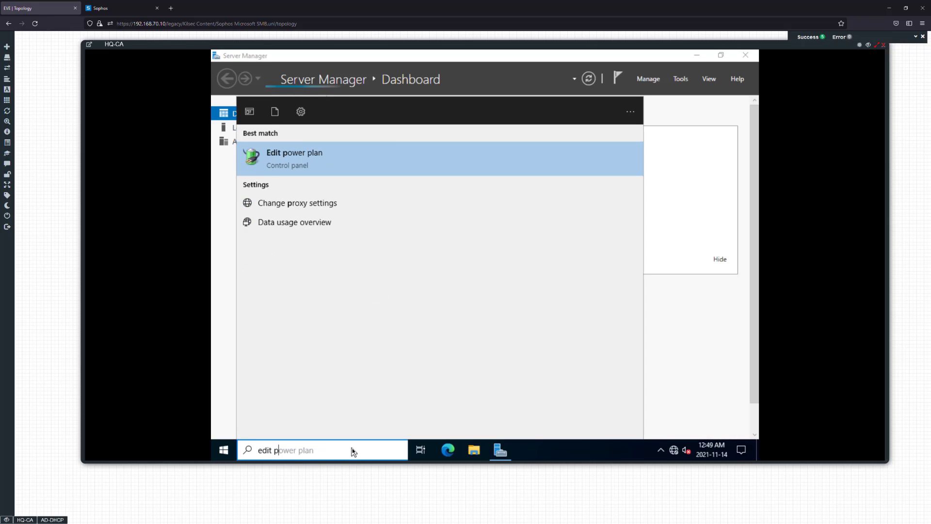
text(ow)
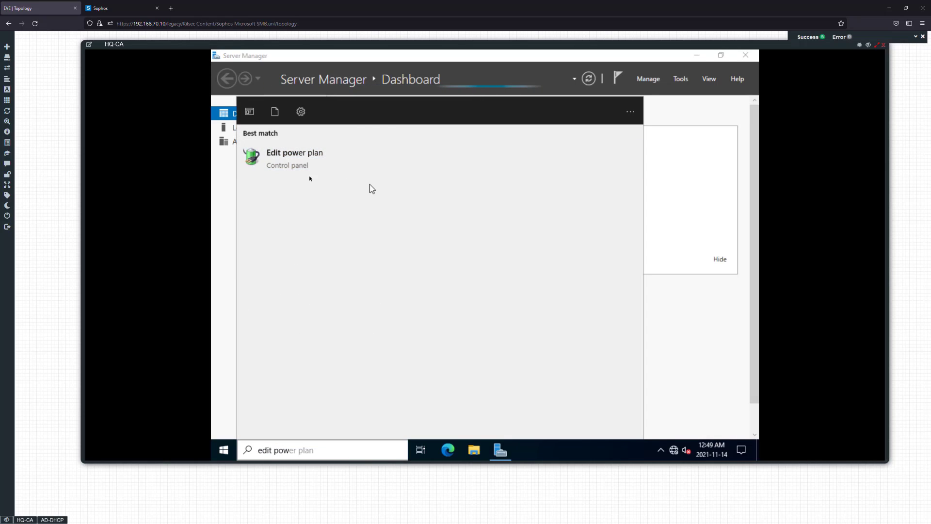
key(Return)
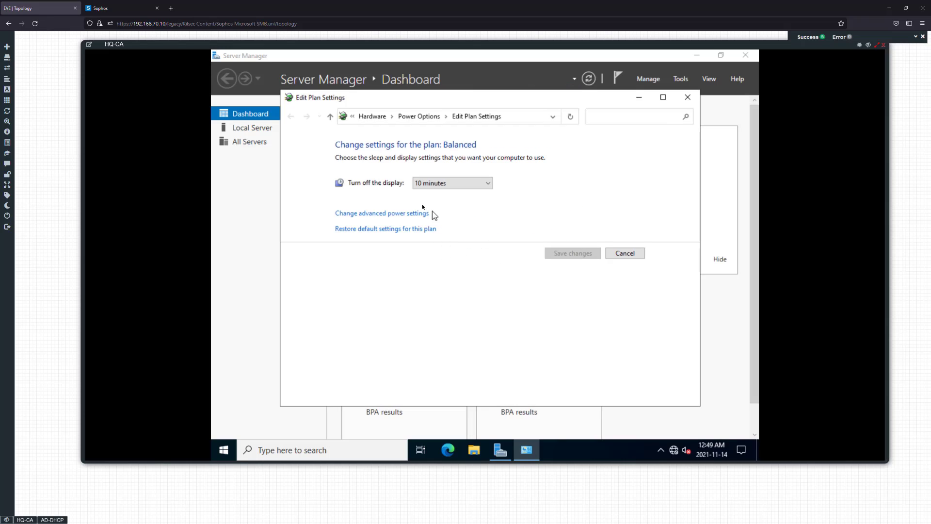
click(420, 117)
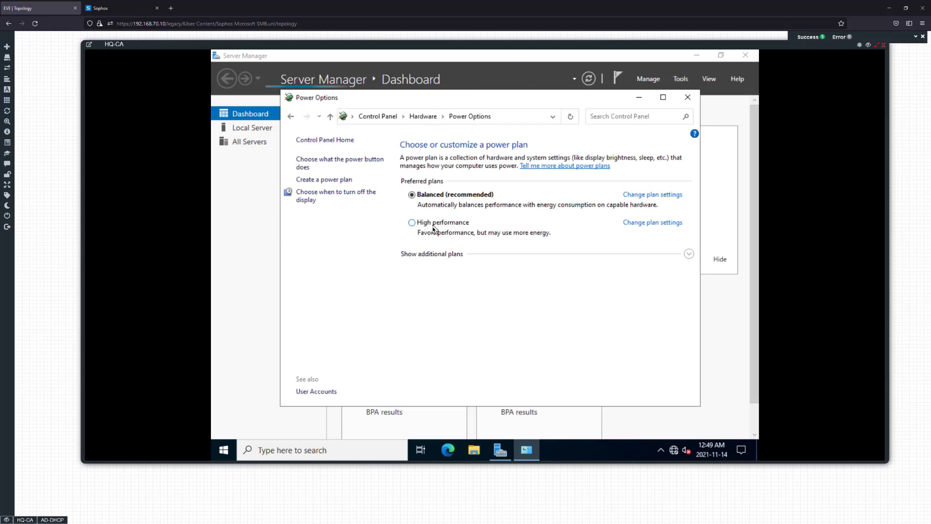
click(433, 223)
click(688, 97)
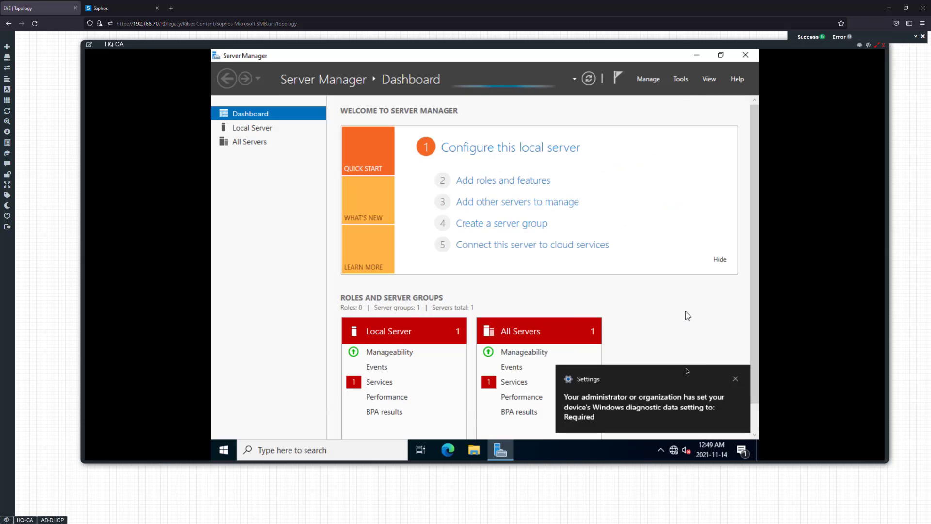
click(735, 379)
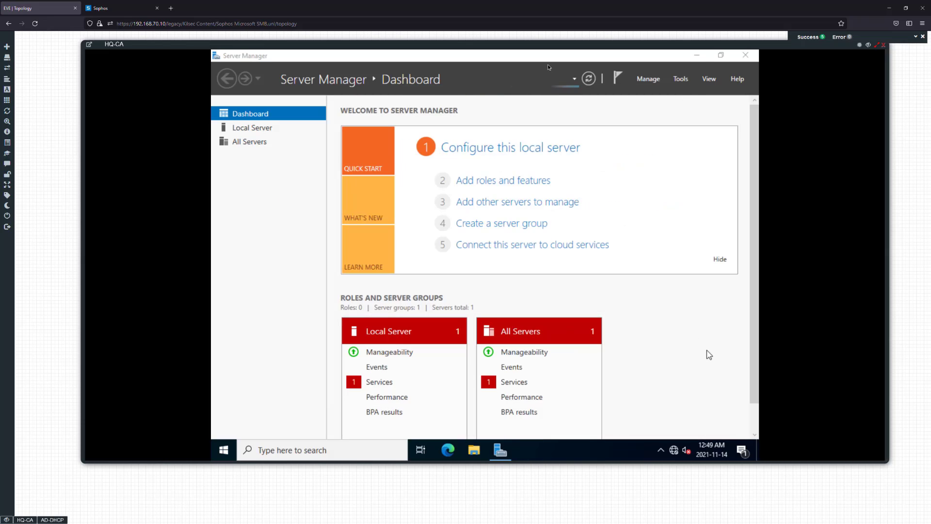
Disable QoS Packet Scheduler and Internet Protocol Version 6 in the local server's Ethernet adapter properties
click(245, 129)
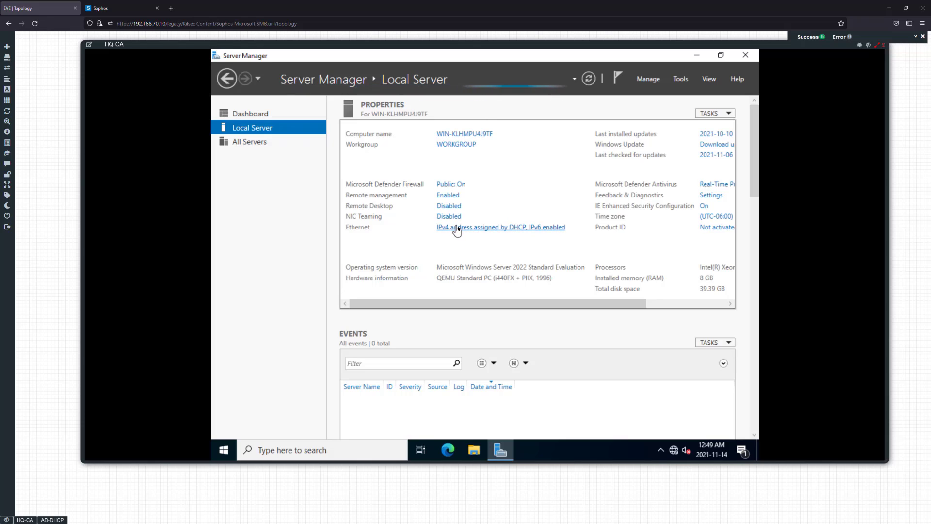
double_click(366, 162)
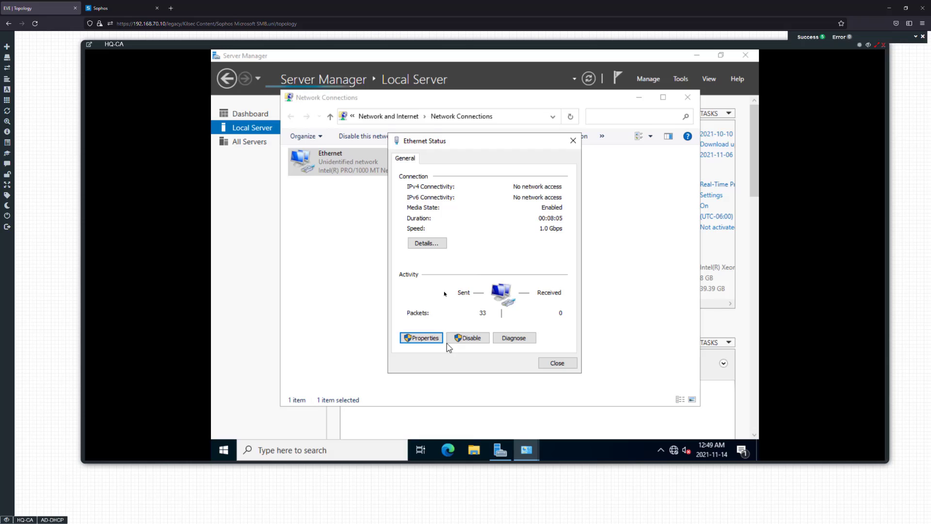
click(421, 338)
click(415, 254)
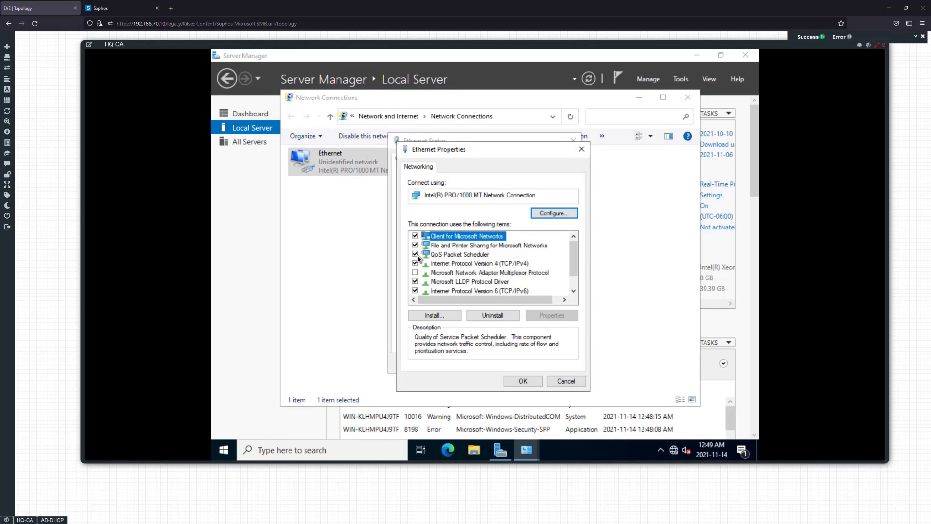
click(416, 291)
click(415, 290)
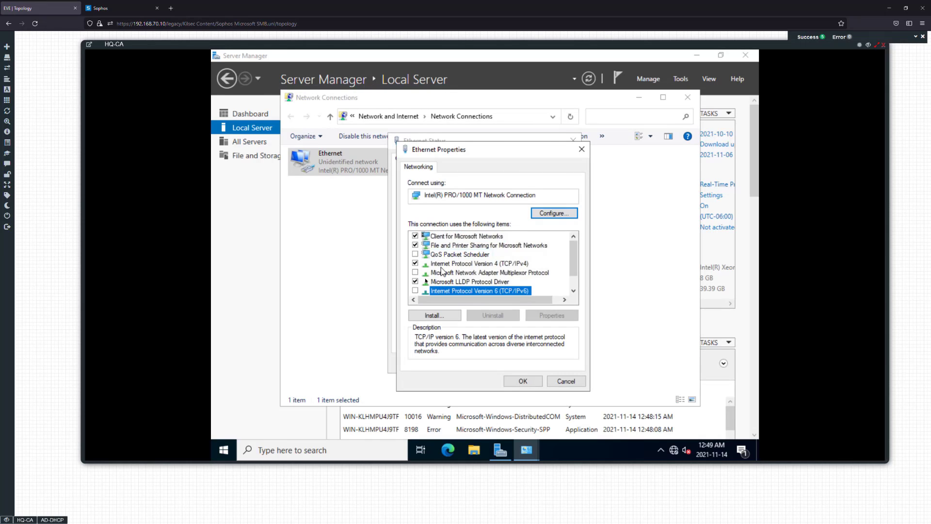
Assign the Ethernet adapter static IPv4 address 10.10.10.15 with its subnet mask, gateway and preferred DNS server 10.10.10.10, and accept the adapter properties
double_click(455, 264)
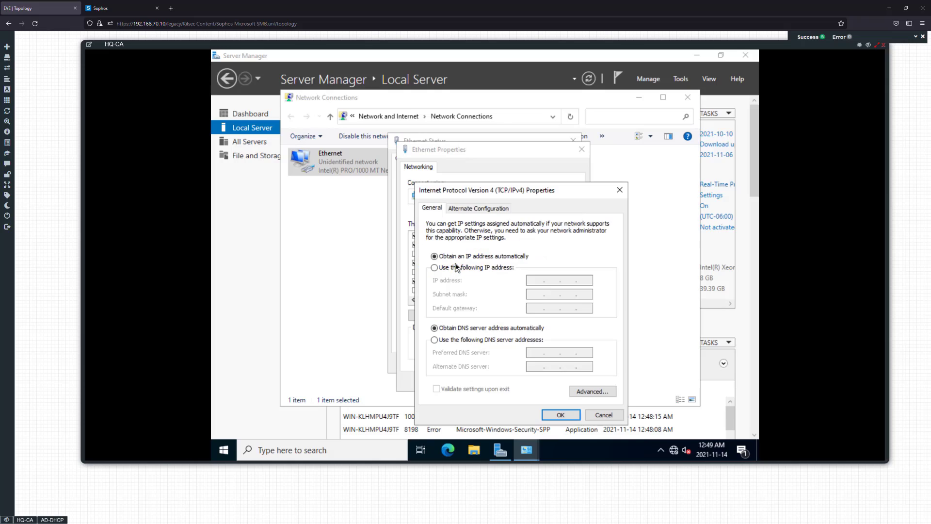
click(495, 268)
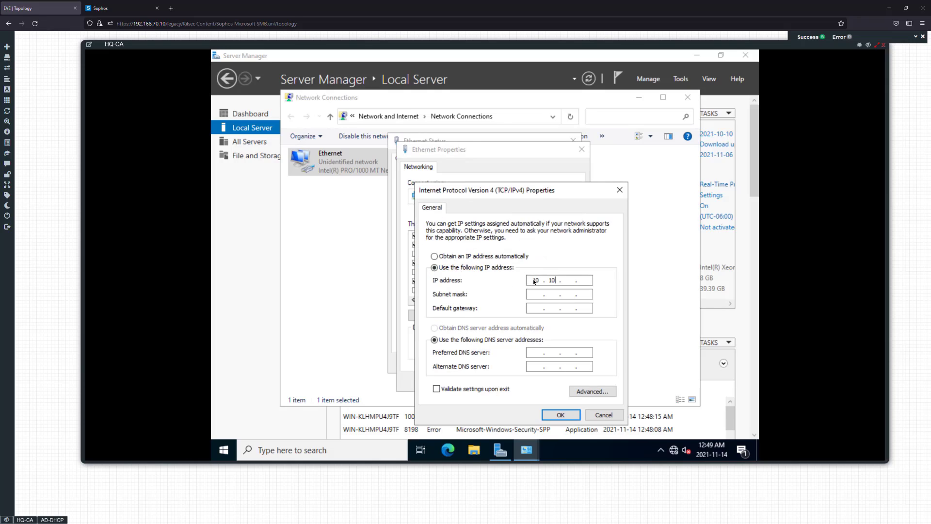
click(534, 282)
text(10 . 10 . 10 . 15)
key(Tab)
text(10.10)
key(Tab)
key(Tab)
text(10 . 10 . 10 . 10)
key(Tab)
click(558, 413)
click(525, 379)
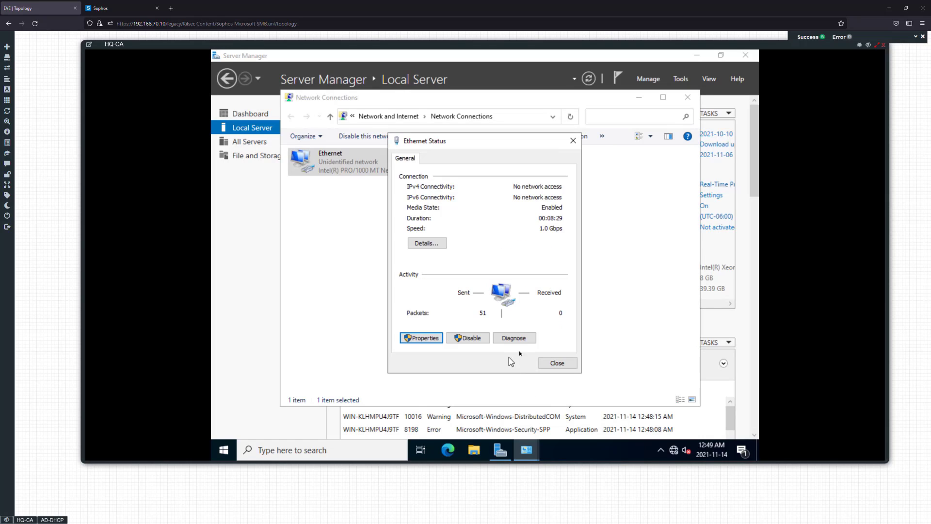
Close the Ethernet status, allow the server to be discoverable on the network, and close the network connections
click(553, 365)
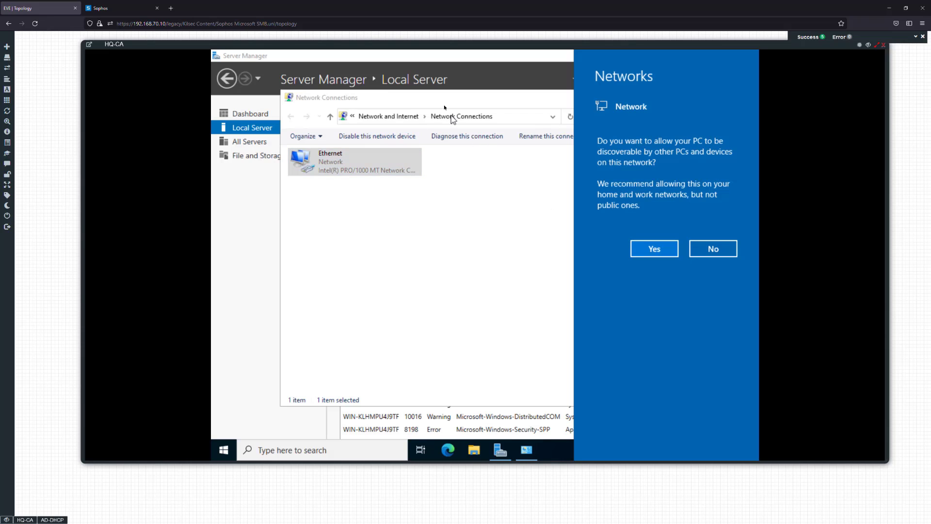
click(640, 251)
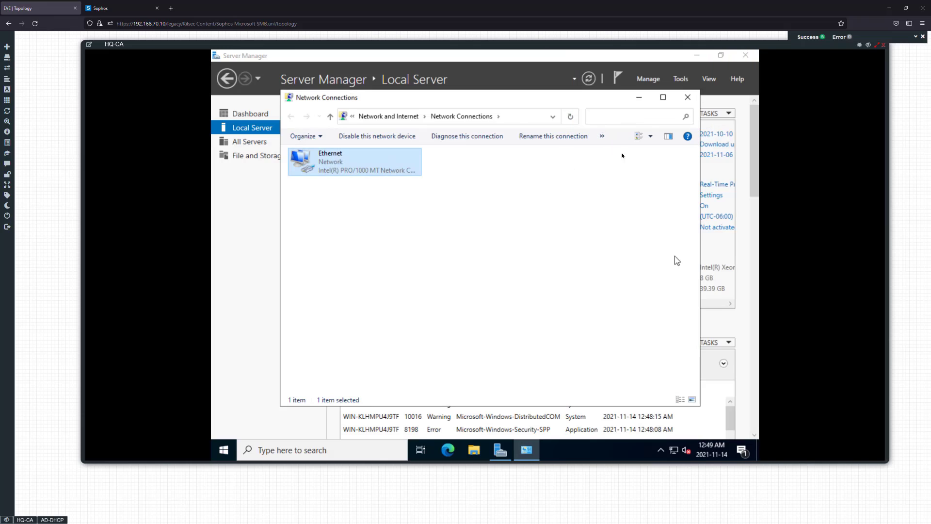
click(691, 99)
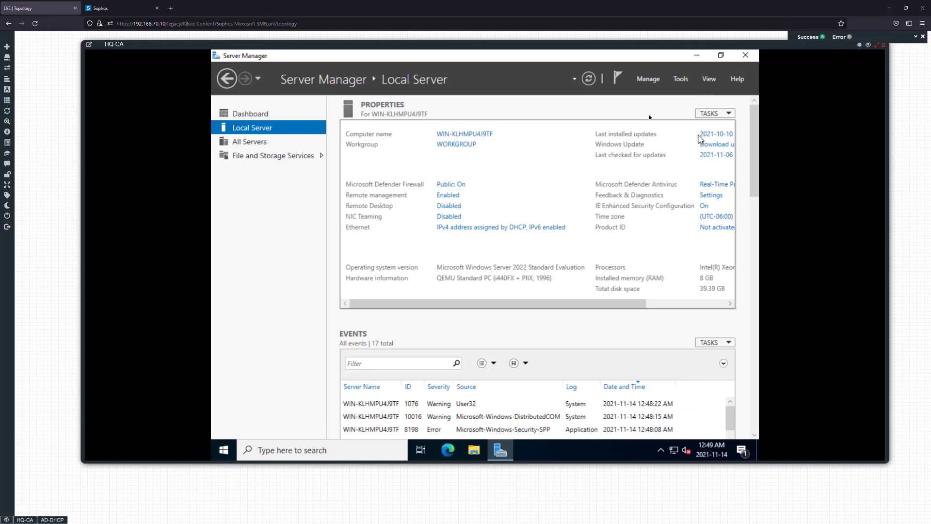
Set the local server's computer name to HQ-CA and request membership of the domain ad.kilseclab.com
click(464, 134)
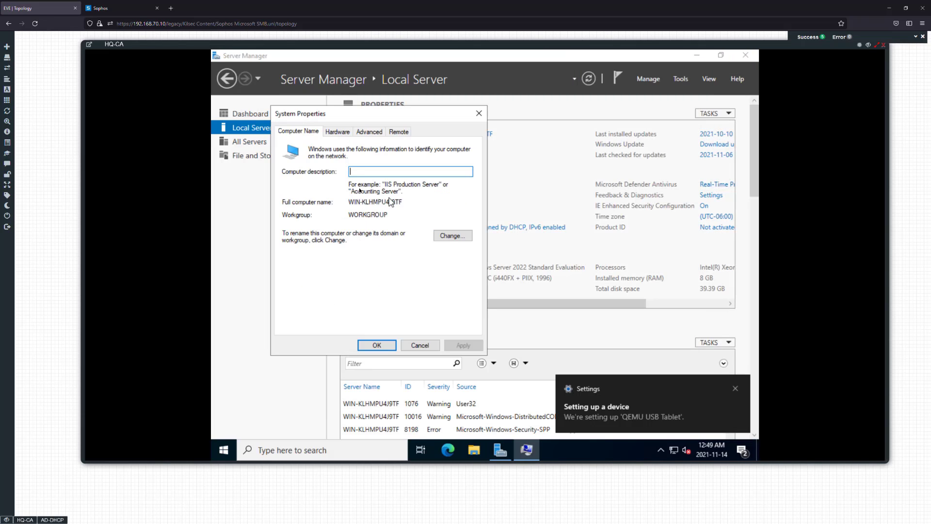
click(458, 236)
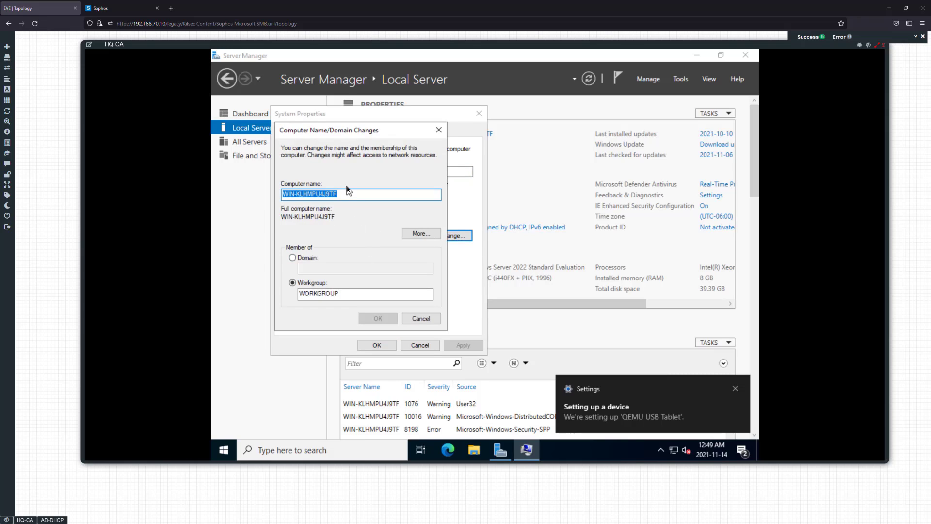
text(HQ-CA)
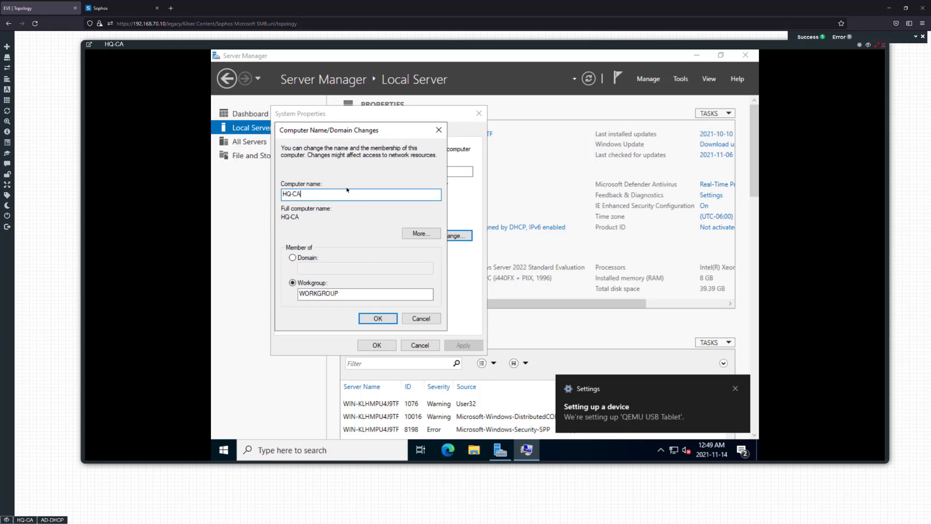
click(308, 257)
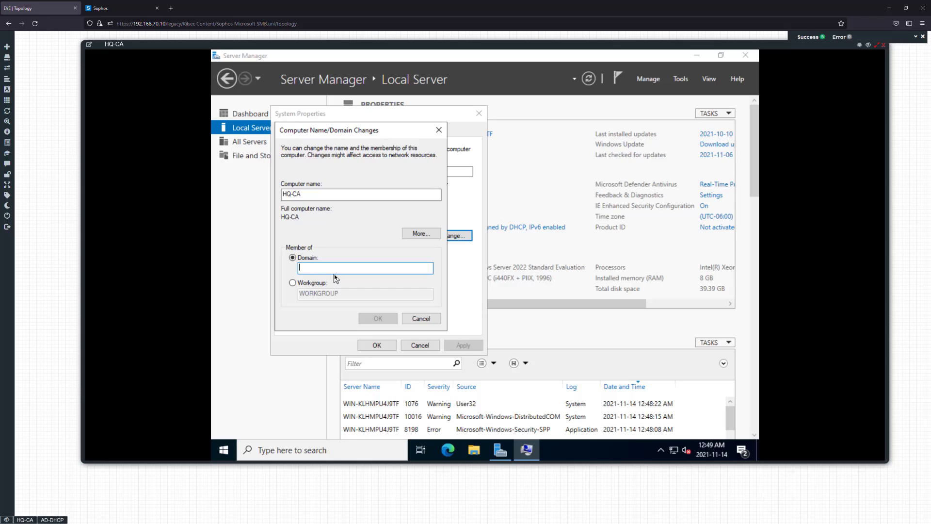
text(ad.)
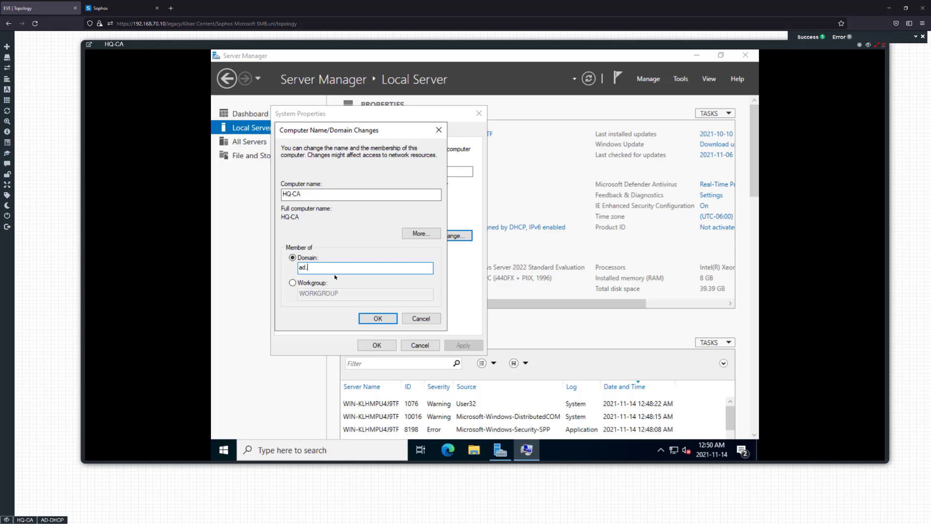
text(kilsec.lab.com)
click(378, 318)
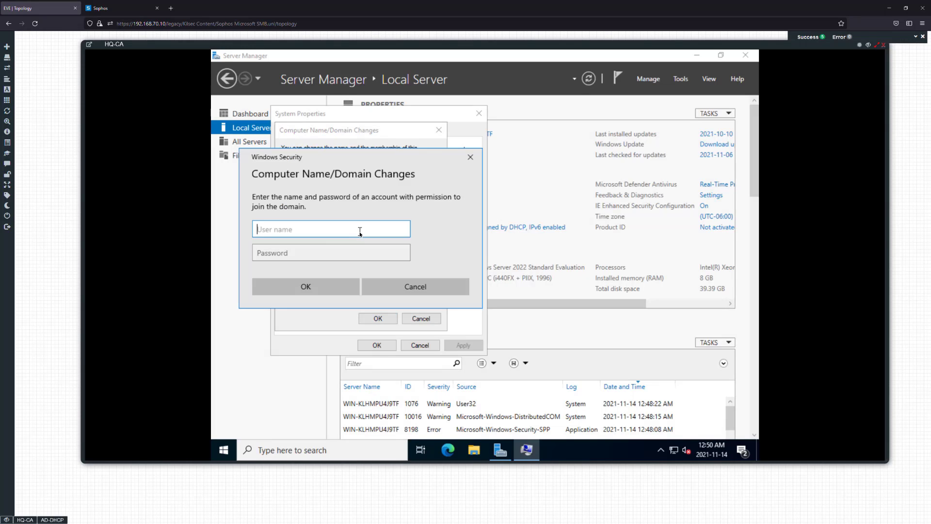
Authorize the domain join with the administrator user name and the account password, and acknowledge the welcome message
text(administrator)
key(Tab)
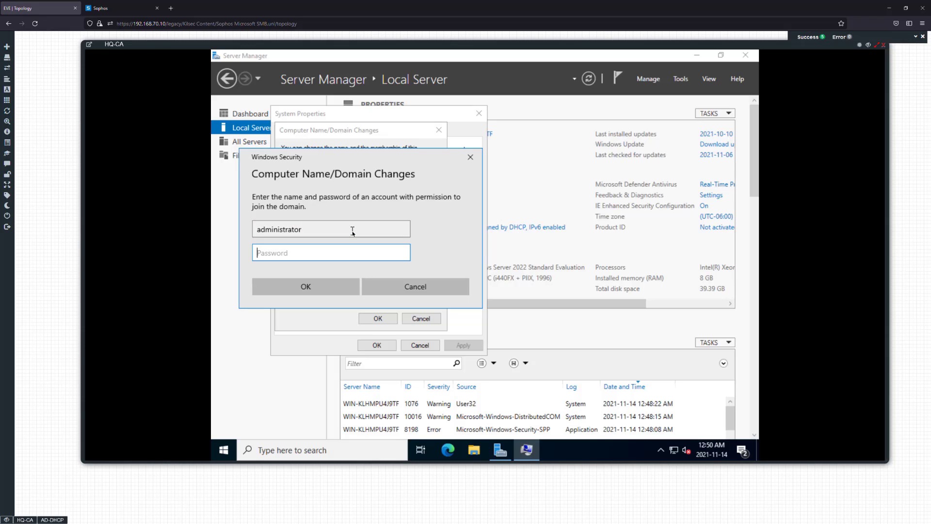
text(P@ssw0rd)
key(Return)
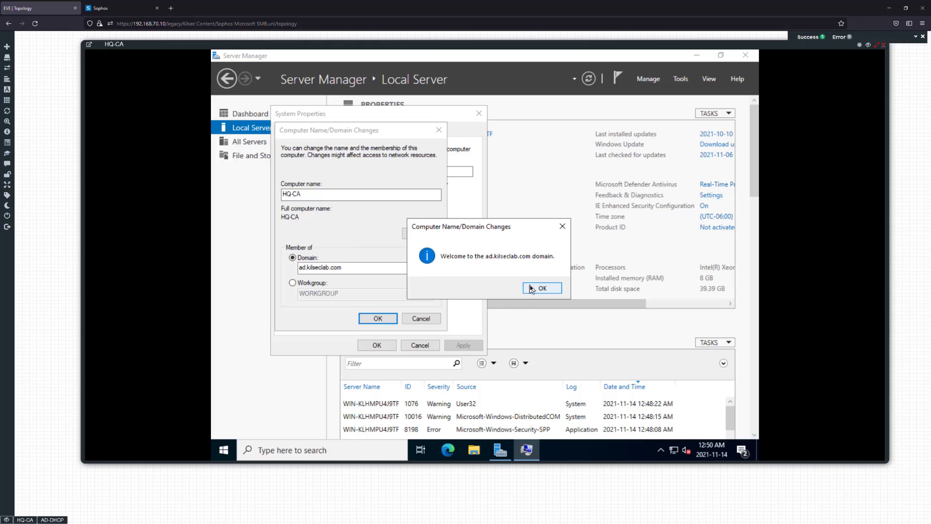
click(531, 290)
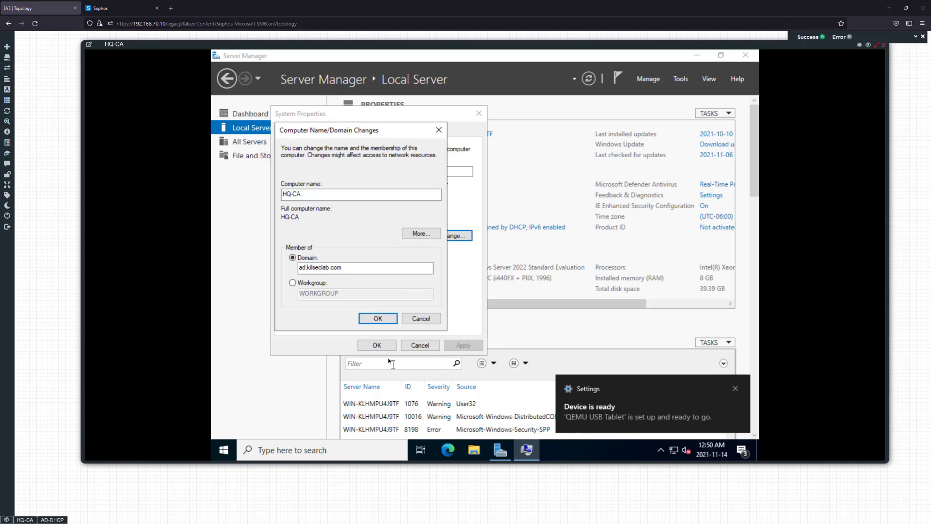
Acknowledge the remaining name and domain change messages, close System Properties and restart the server immediately
click(376, 319)
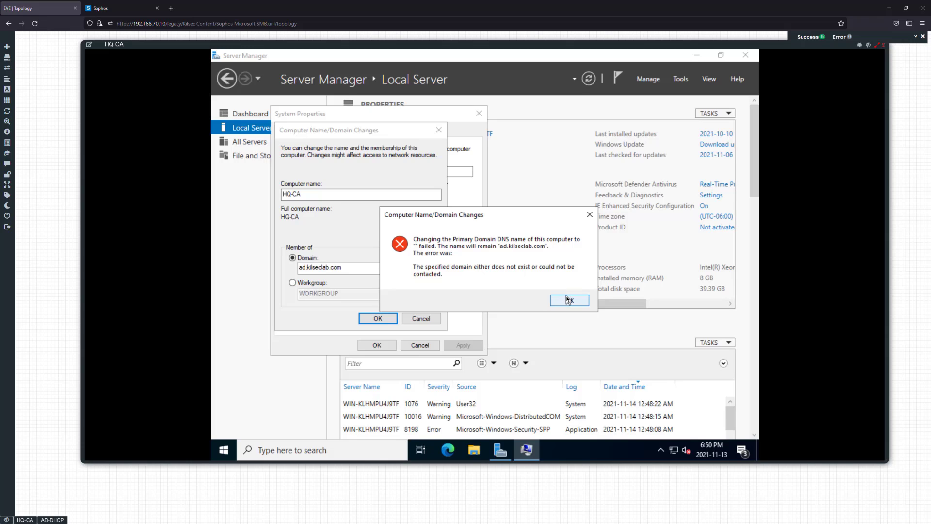
click(565, 298)
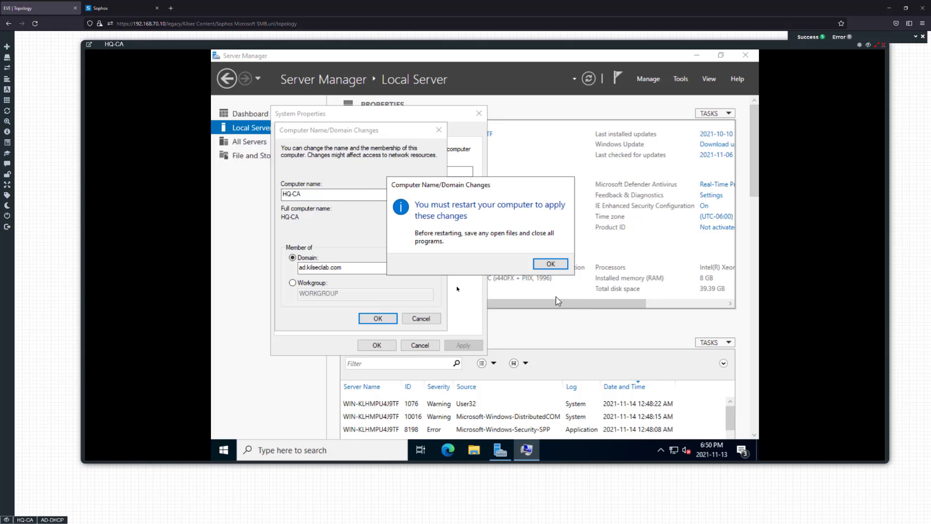
click(550, 264)
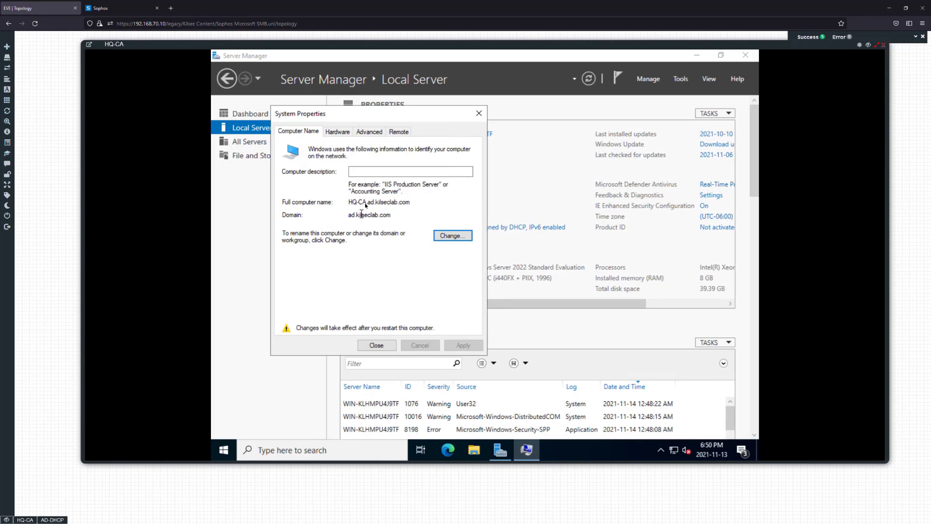
drag(352, 201, 378, 201)
click(352, 203)
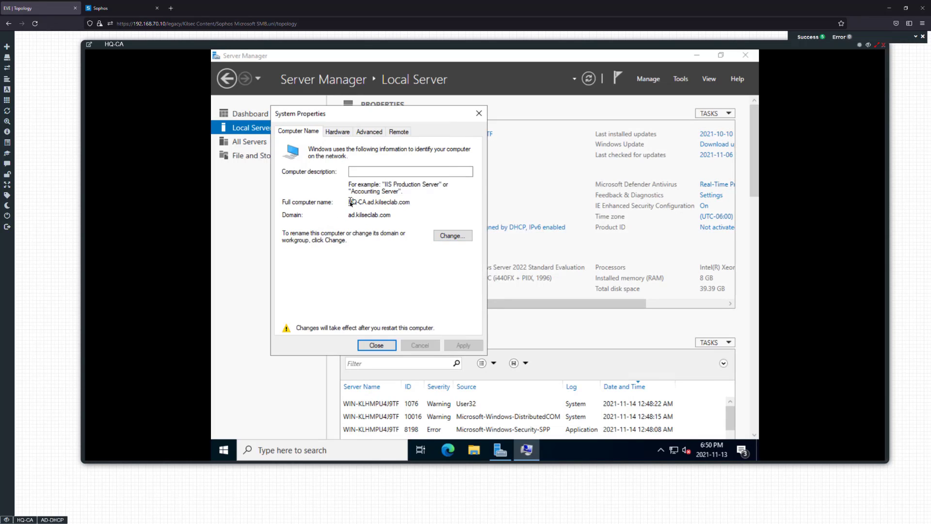
click(378, 345)
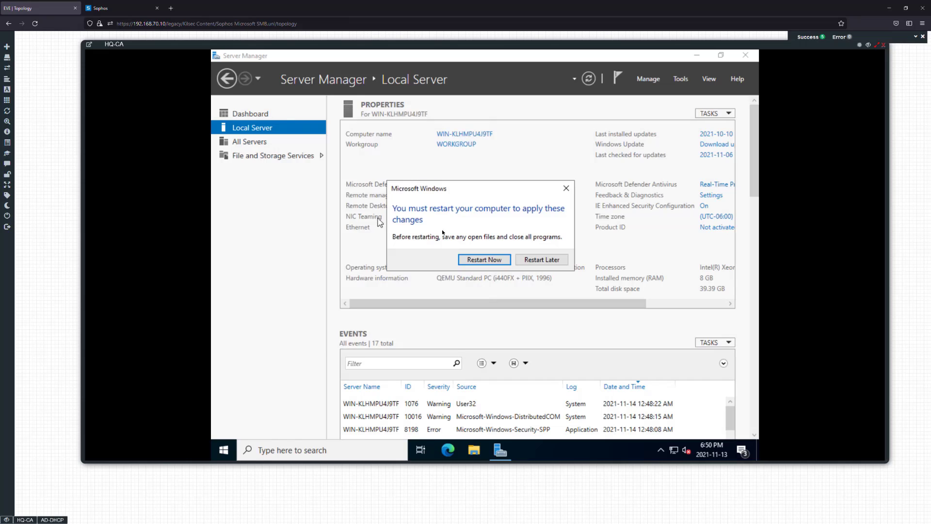
click(478, 261)
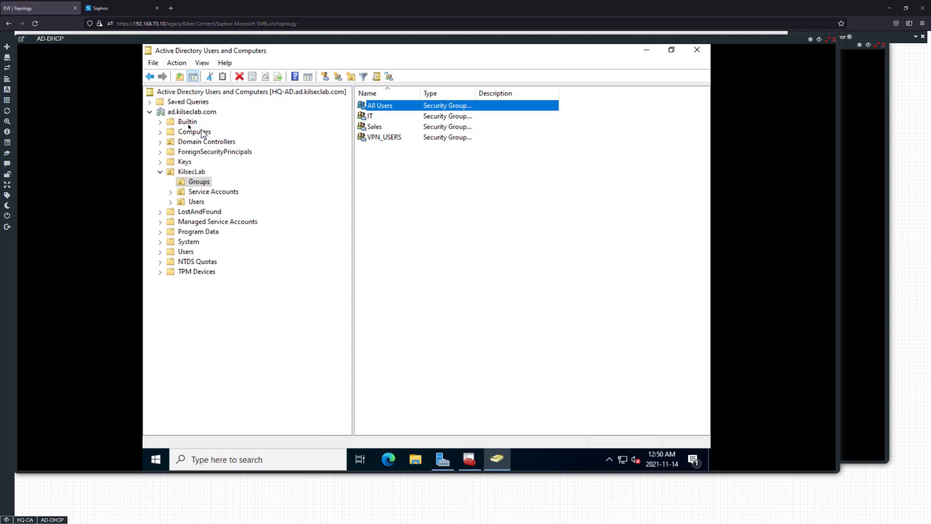
On the AD-DHCP server, refresh the domain's Computers container, select HQ-CA and widen the Name column
click(190, 132)
right_click(412, 169)
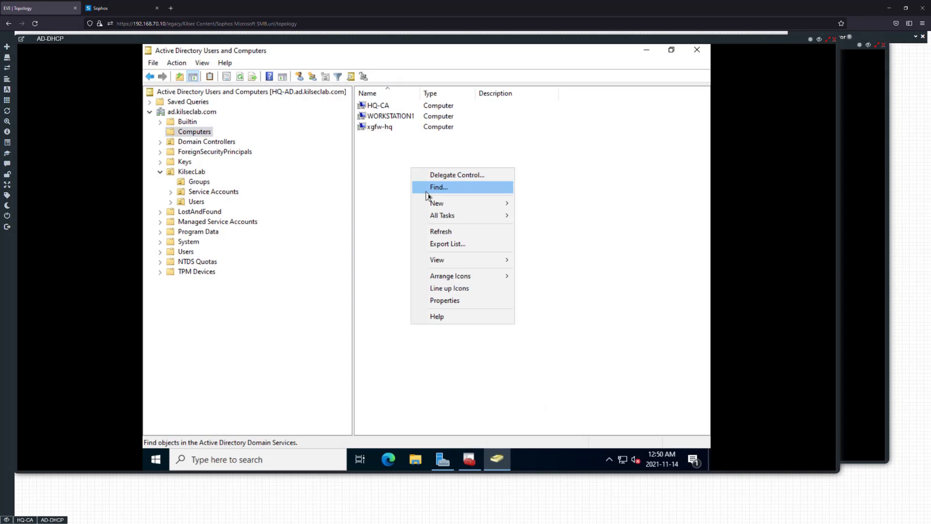
click(444, 233)
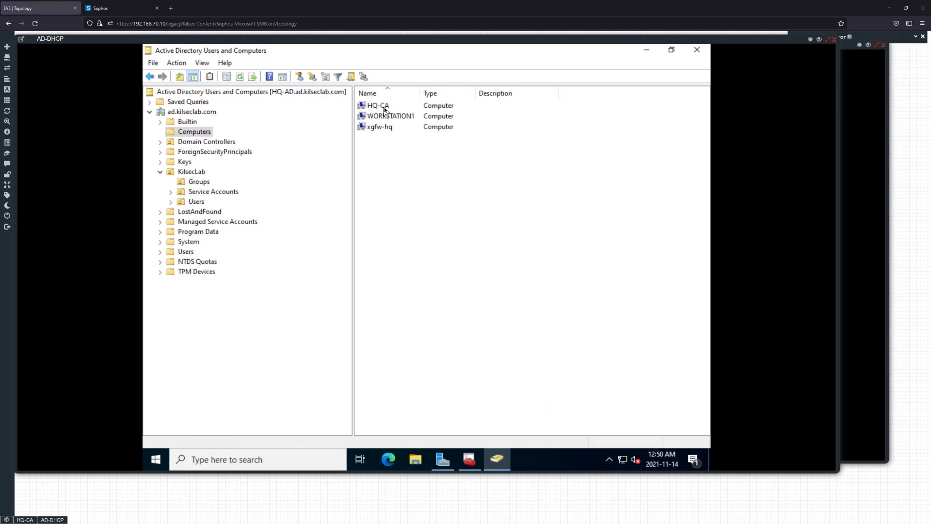
click(383, 106)
drag(420, 95, 452, 95)
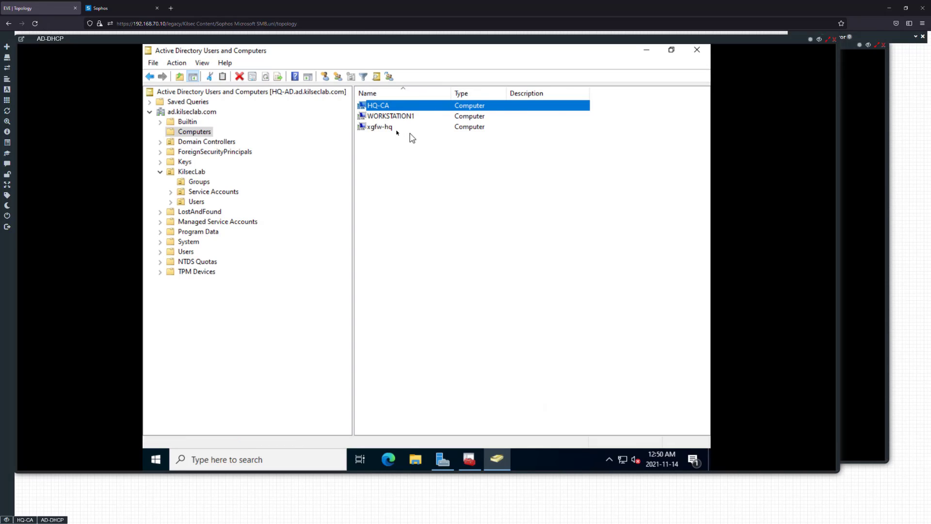
Examine the xgfw-hq computer object's properties, including its operating system, group membership and delegation, and cancel out
click(385, 127)
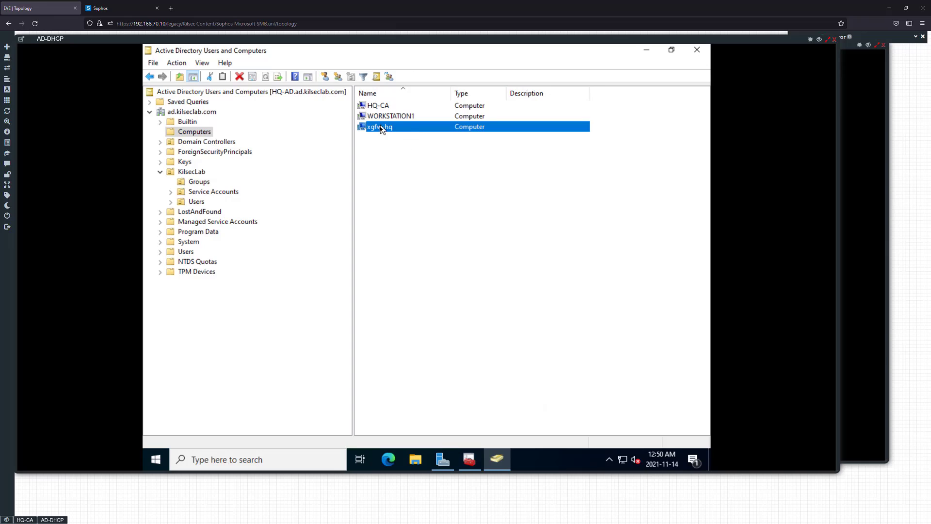
key(Return)
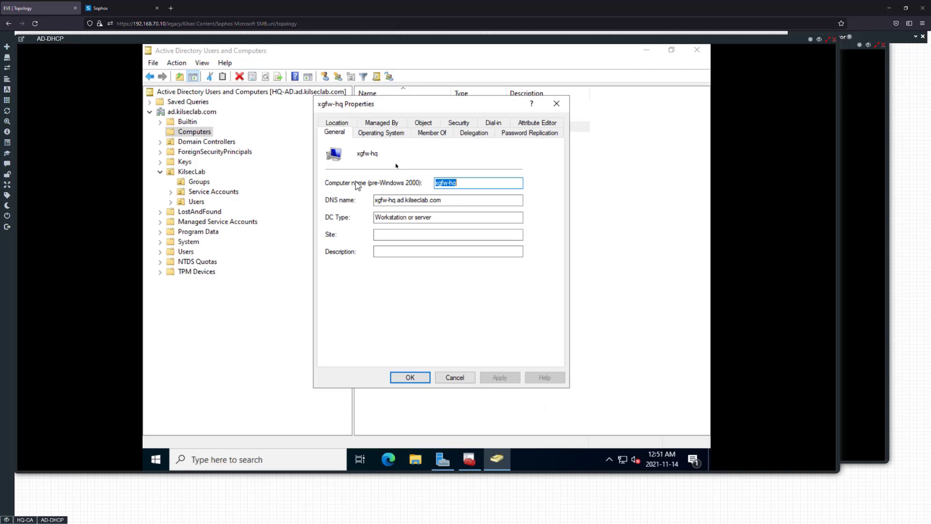
click(381, 133)
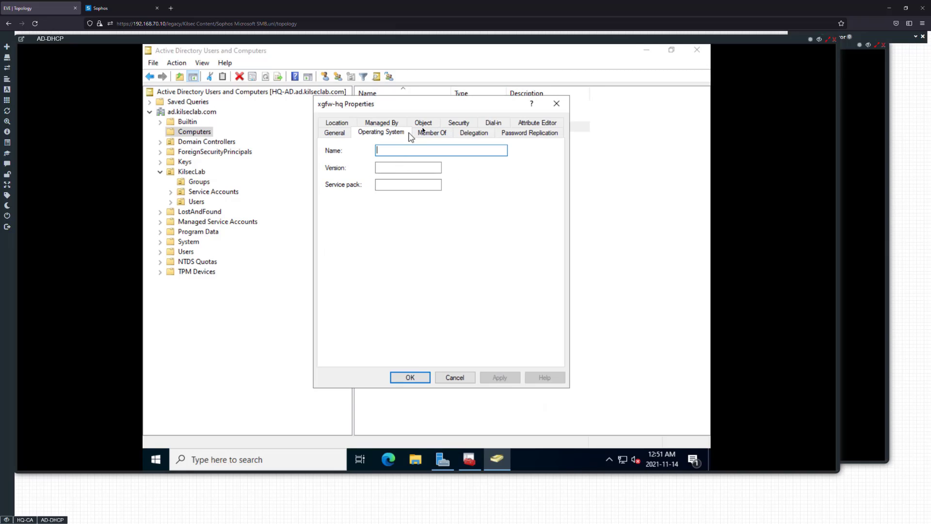
click(431, 134)
click(474, 134)
click(504, 134)
click(433, 134)
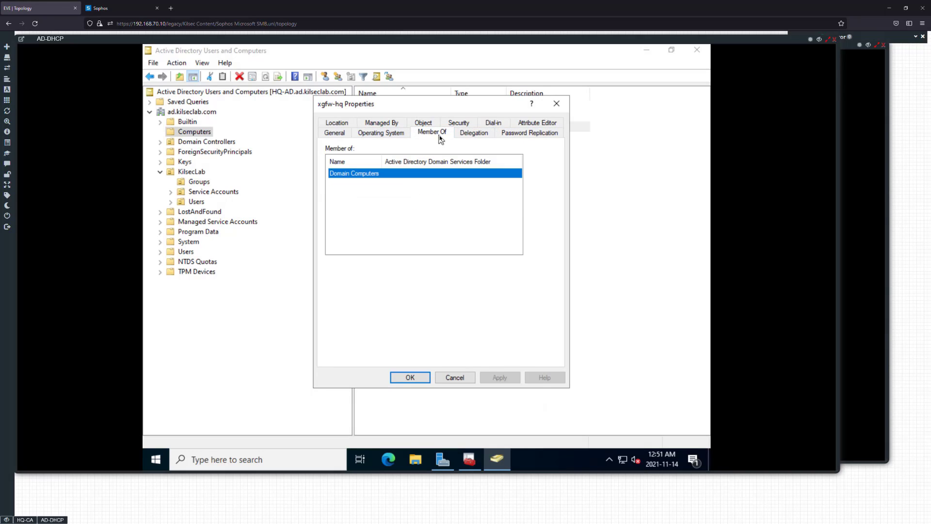
click(468, 133)
click(354, 125)
click(376, 124)
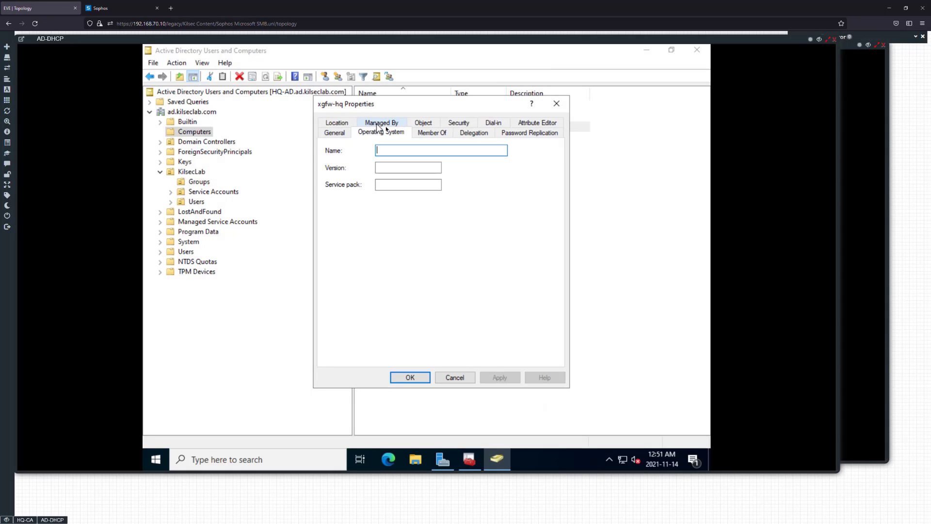
click(432, 133)
click(474, 132)
click(453, 378)
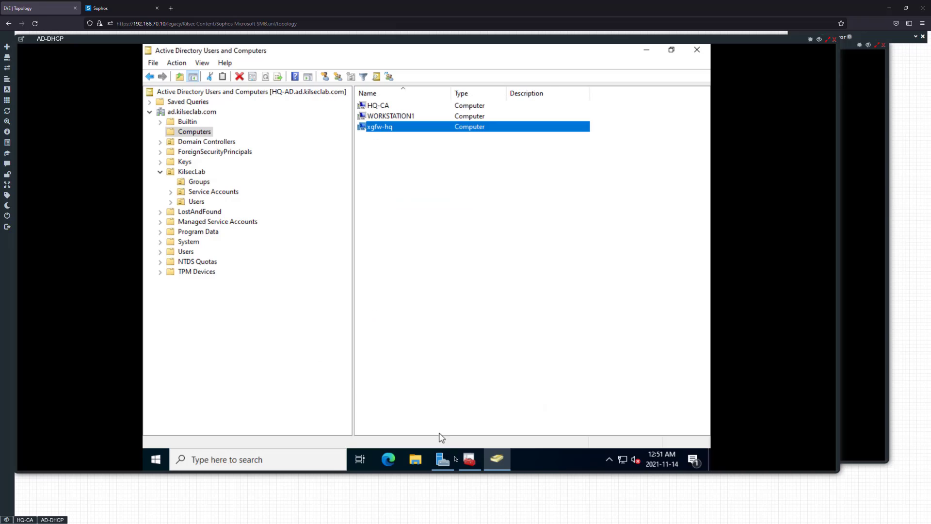
Close the local computer certificates console and Active Directory Users and Computers, and hide the AD-DHCP console window
click(469, 459)
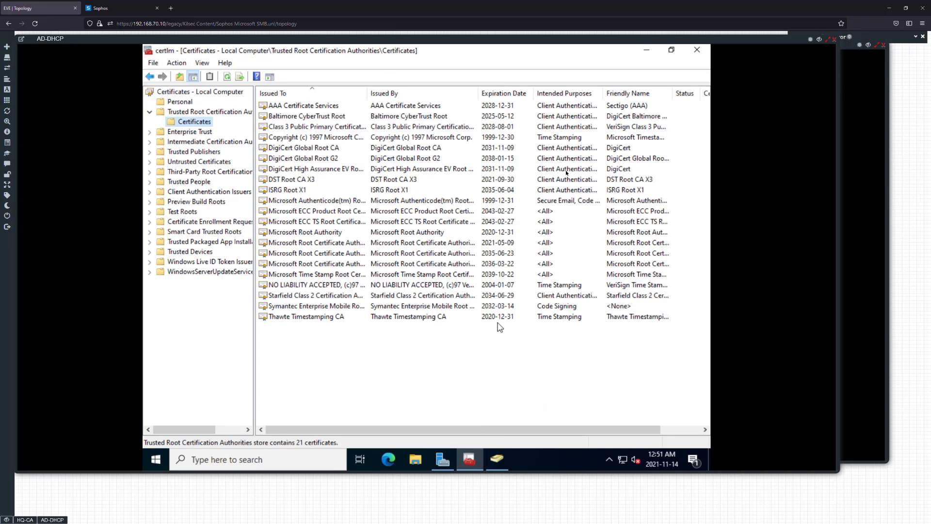
click(697, 50)
click(696, 50)
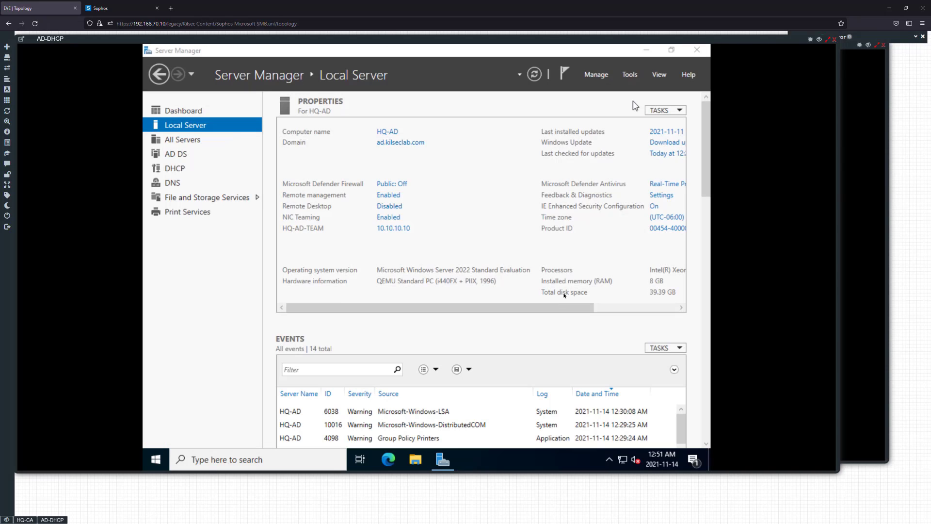
click(819, 39)
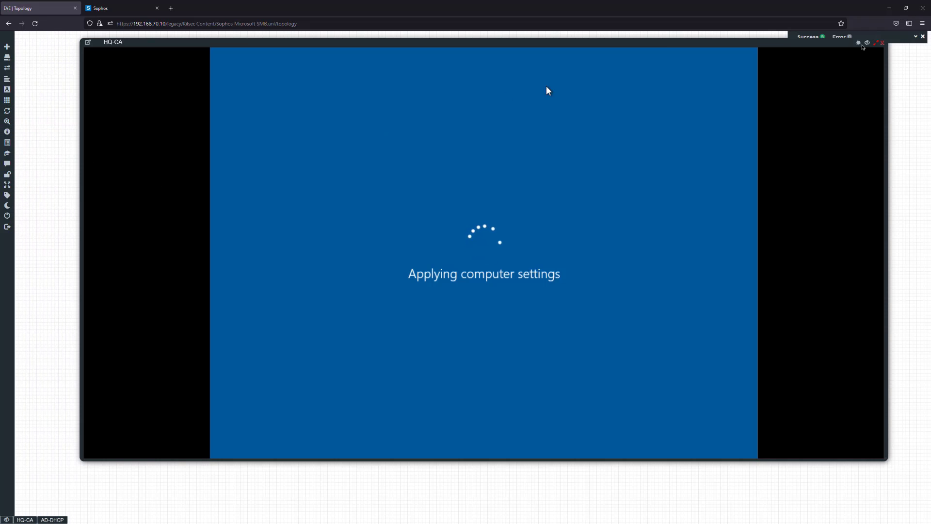
Put away the HQ-CA console window, check the lab's resource usage and running nodes in its status overview, and close the overview
click(883, 42)
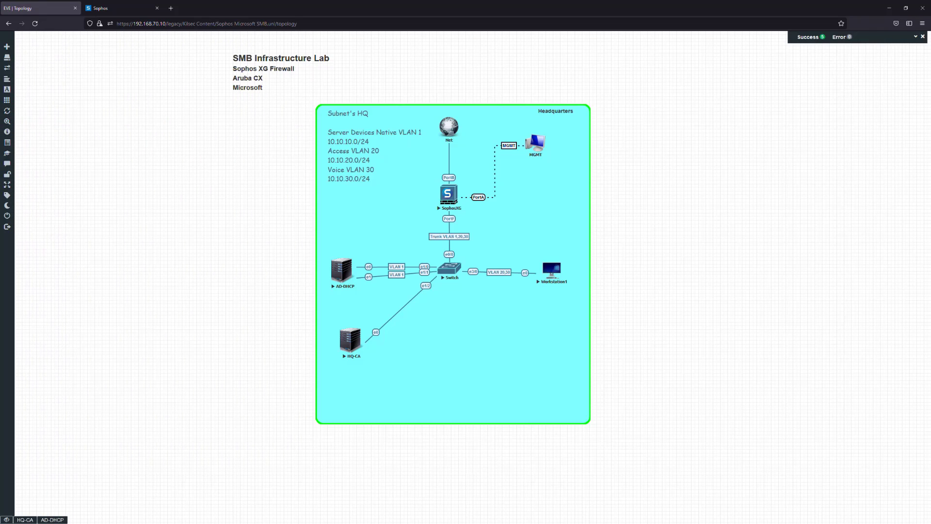
mouse_move(19, 97)
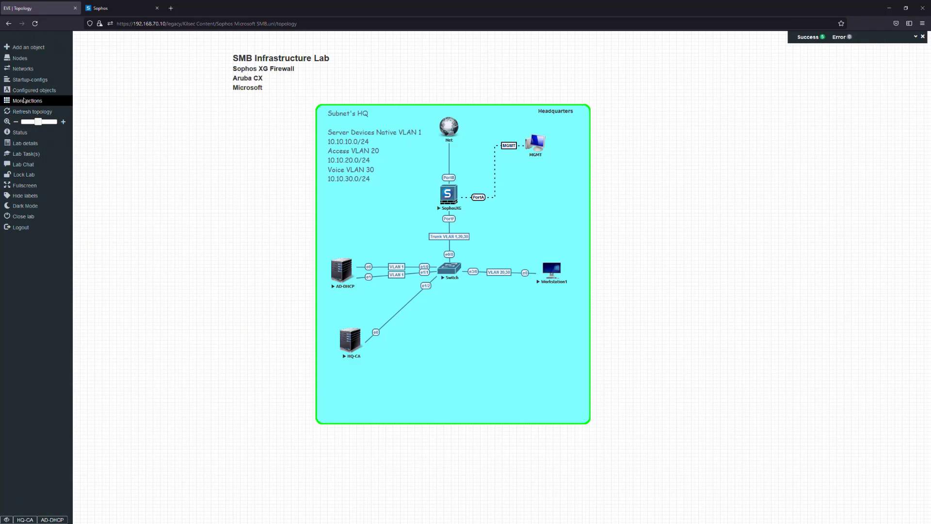
click(28, 133)
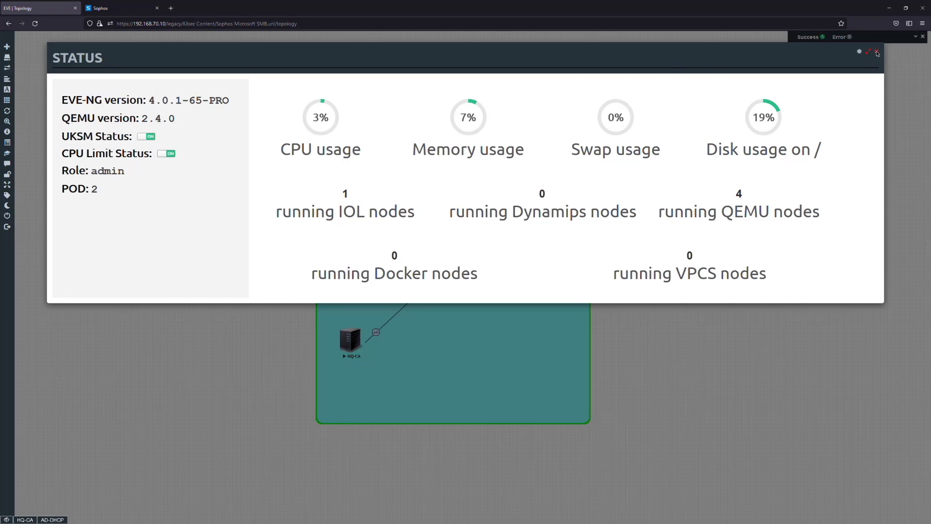
click(877, 52)
Bring back the HQ-CA console window and reposition it over the topology
click(29, 519)
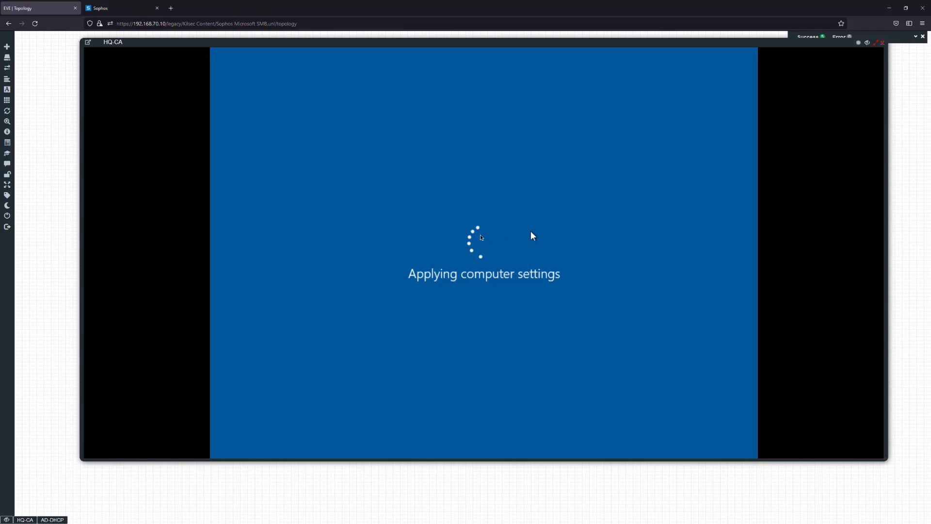
drag(481, 63, 428, 71)
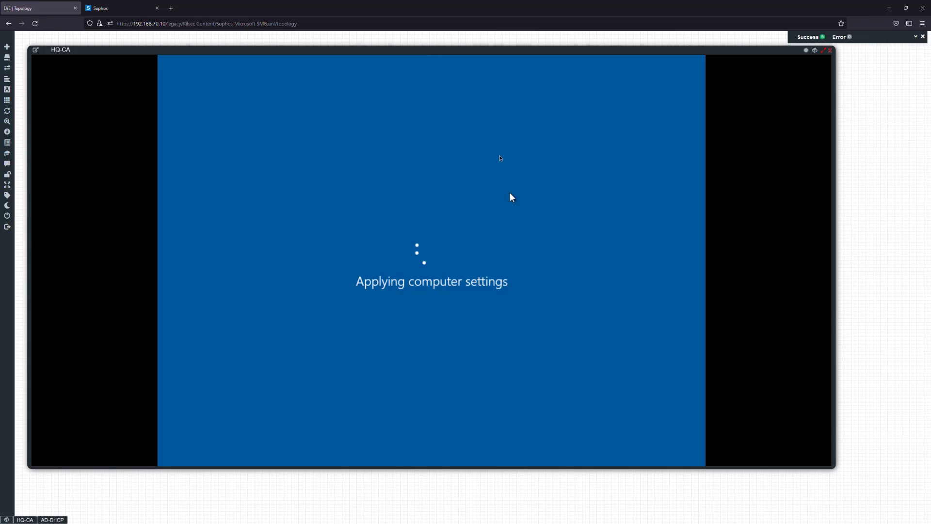
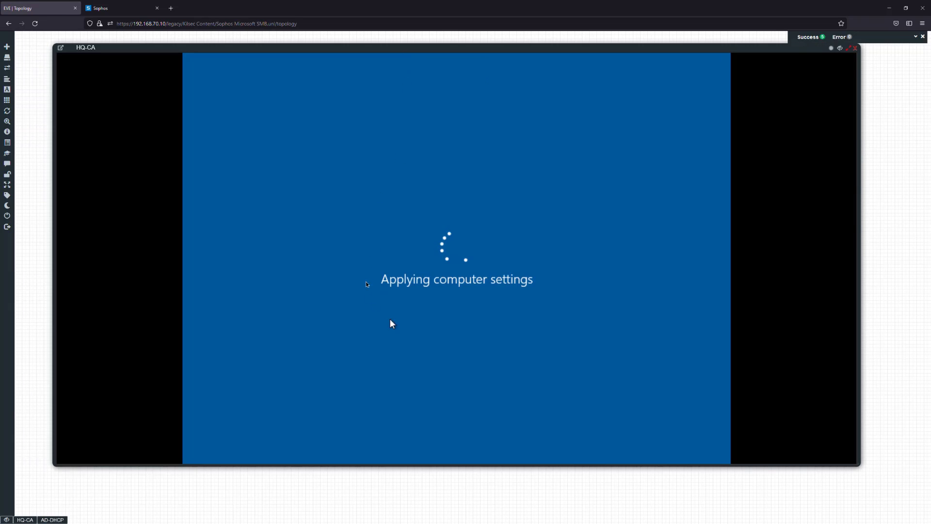
Check the authentication servers configured on the Sophos Firewall, return to the lab topology and reposition the HQ-CA console window
click(124, 13)
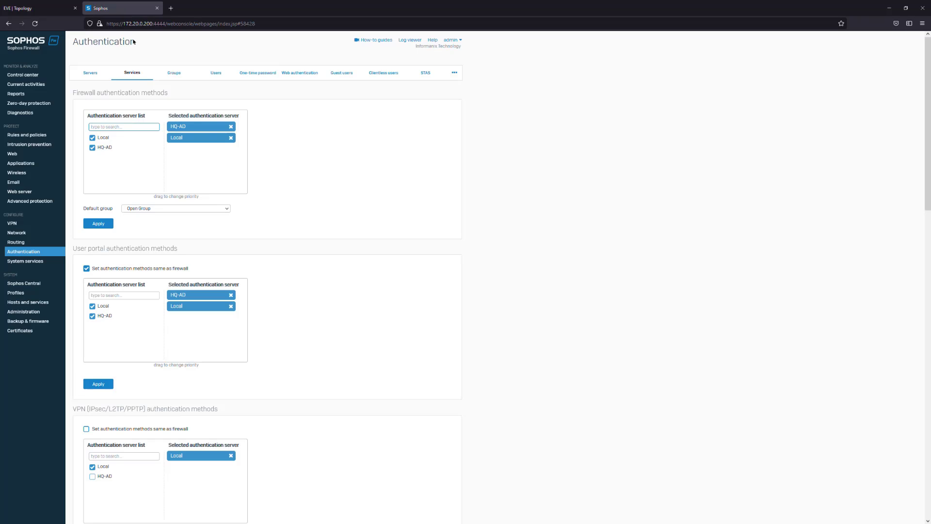
click(99, 76)
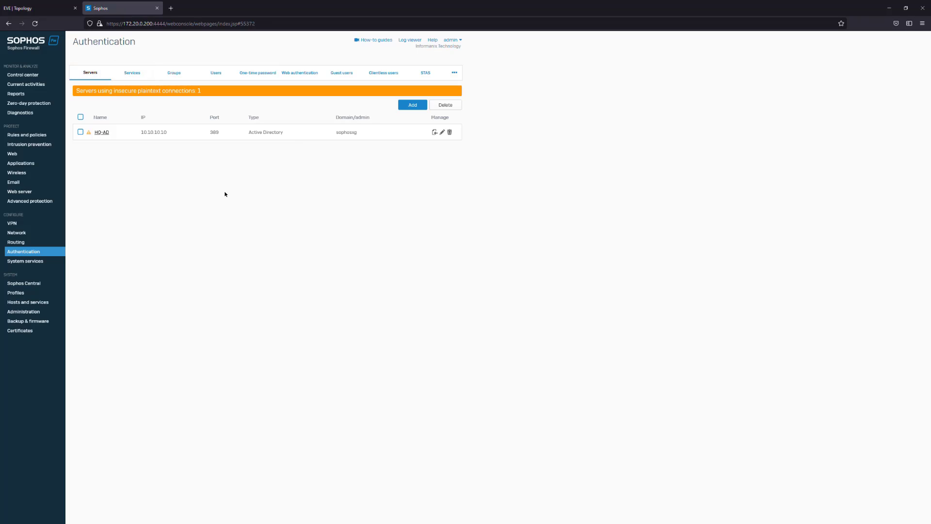
click(57, 5)
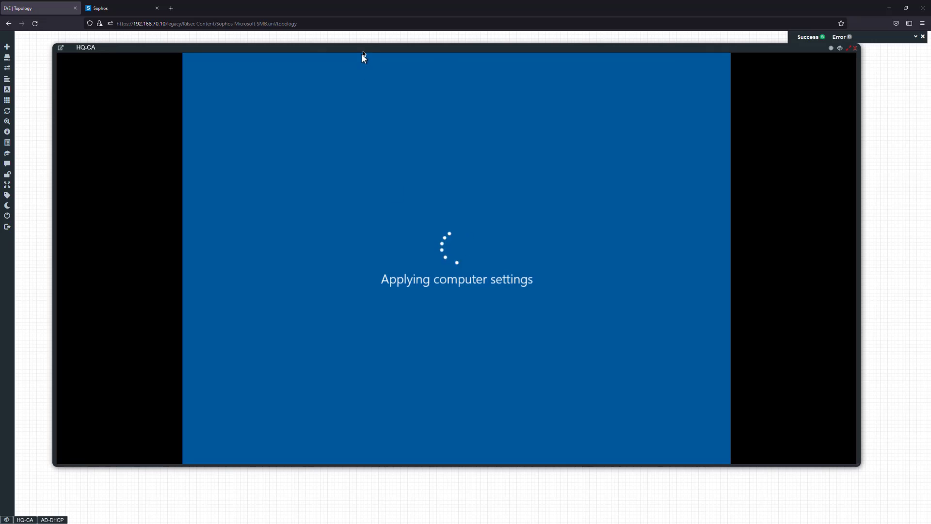
drag(361, 51, 372, 49)
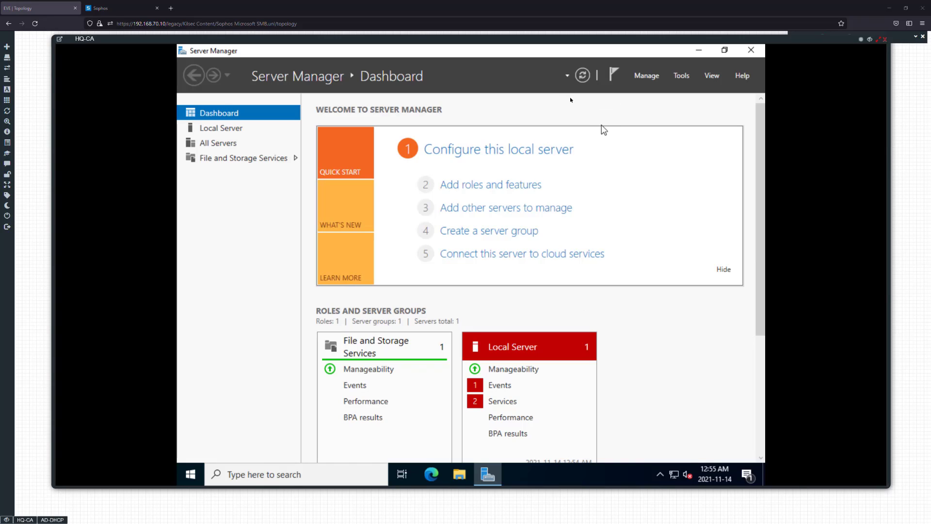
Start adding roles and features with a role-based installation on HQ-CA.ad.kilseclab.com from the server pool
click(646, 75)
click(662, 91)
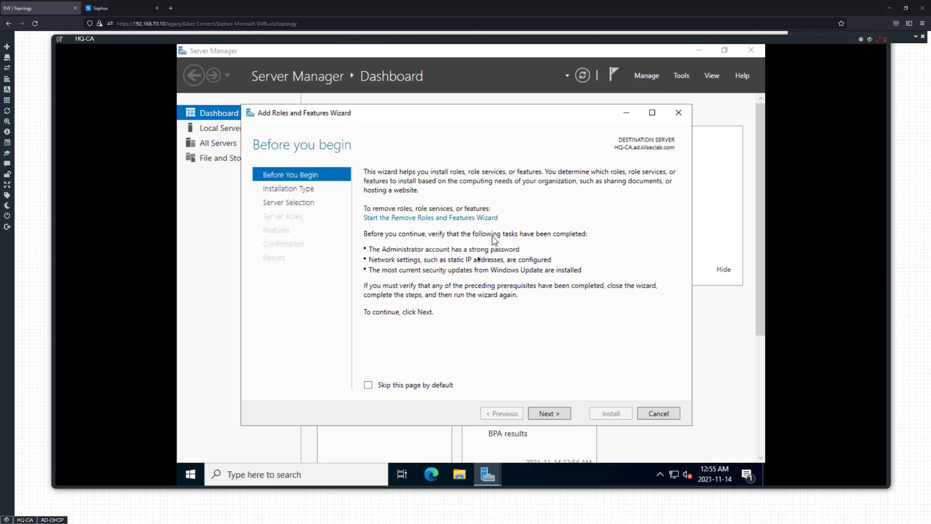
click(550, 412)
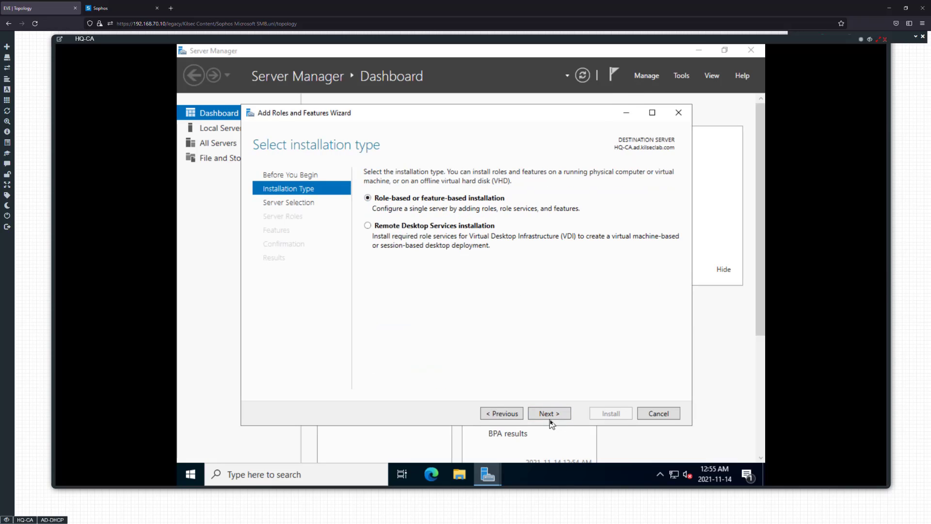
click(549, 413)
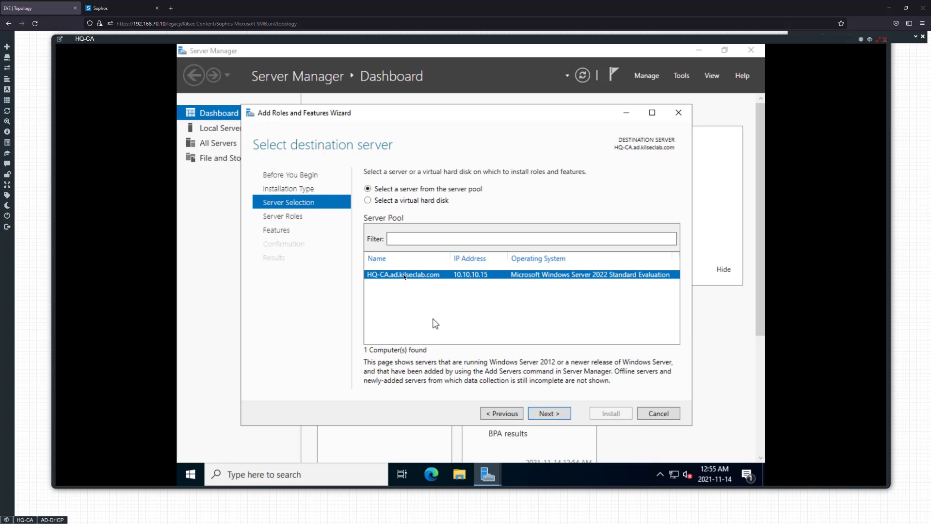
click(550, 413)
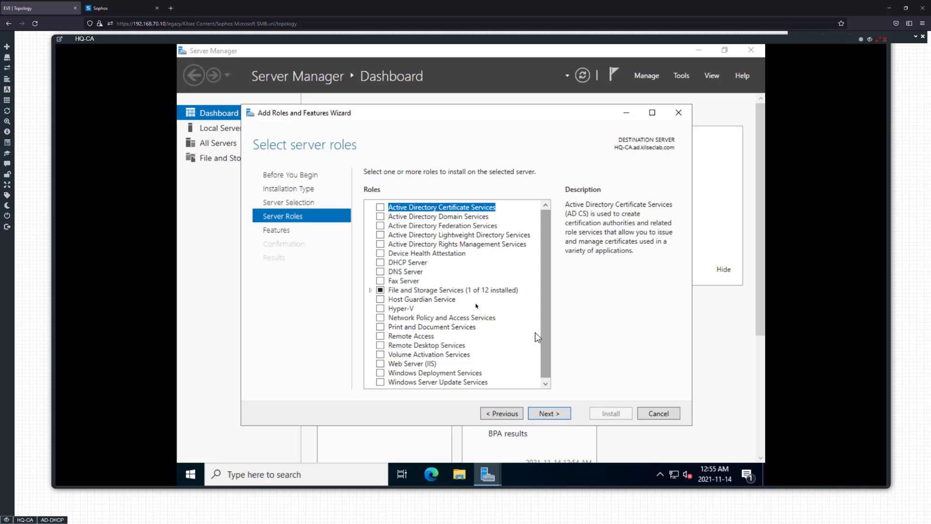
Select the Active Directory Certificate Services role with its required management tools, adding no other features
click(381, 208)
click(502, 367)
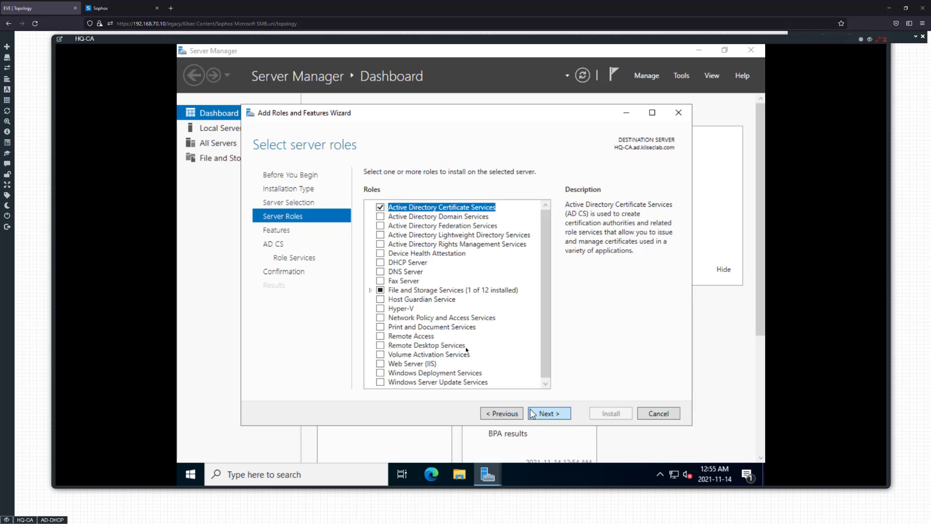
click(541, 413)
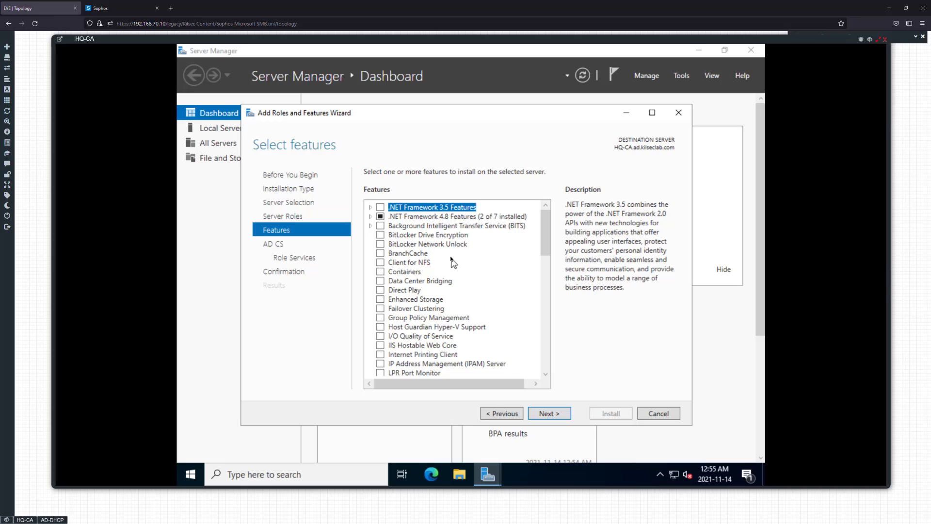
click(560, 412)
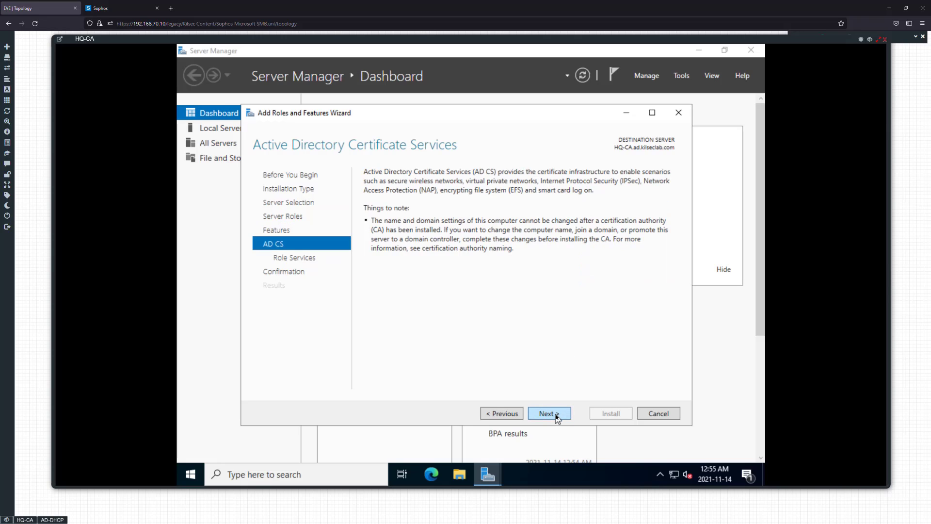
Keep only the Certification Authority role service, install the role, and close the wizard when installation ends
click(556, 415)
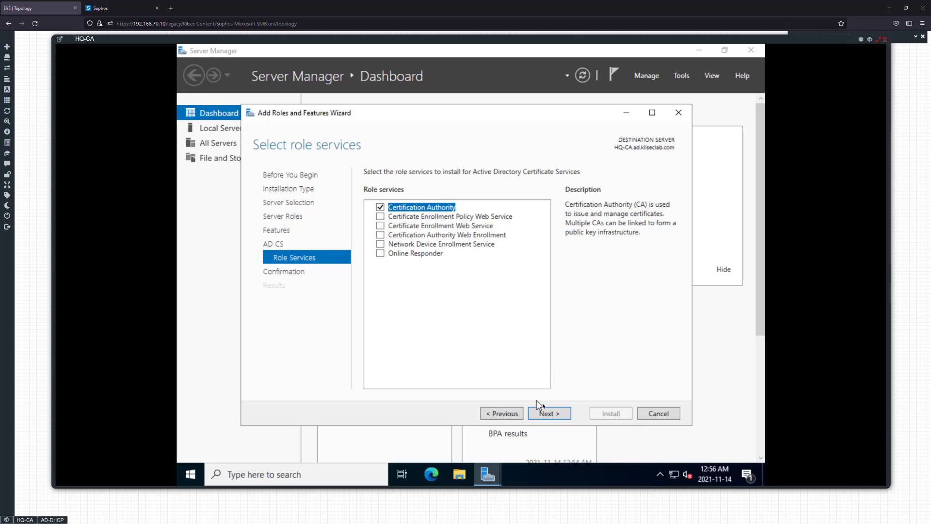
click(550, 413)
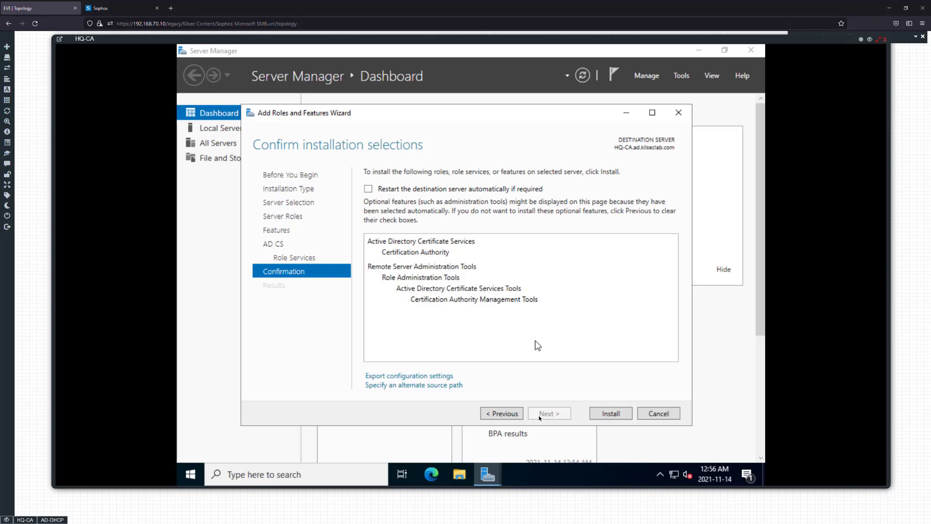
click(606, 414)
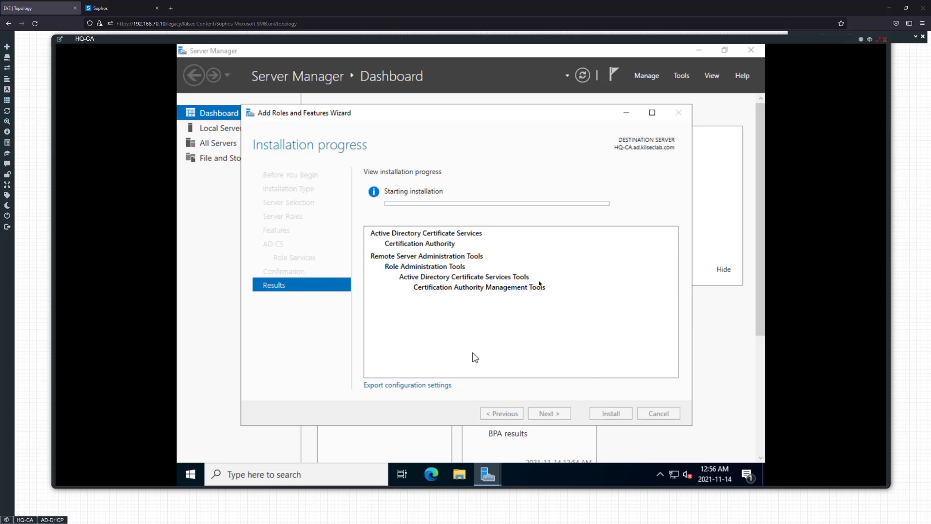
drag(482, 119, 485, 116)
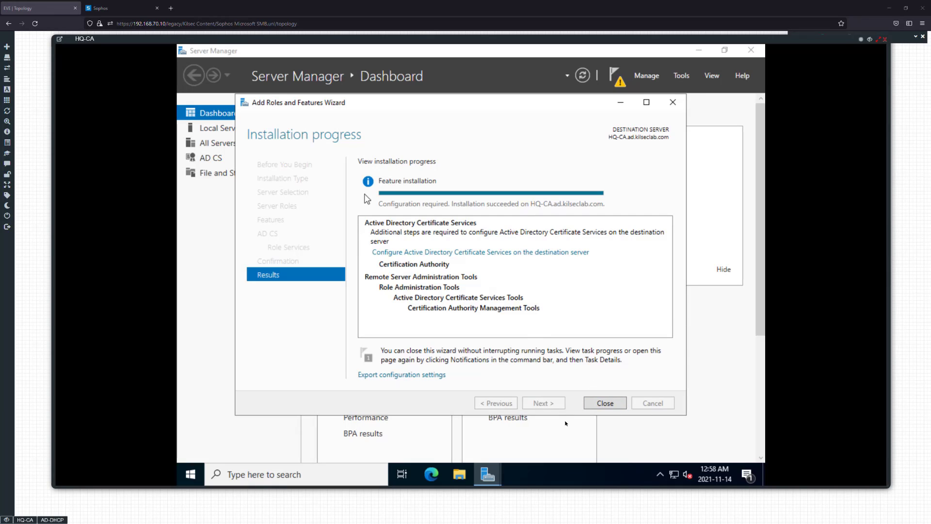
click(601, 404)
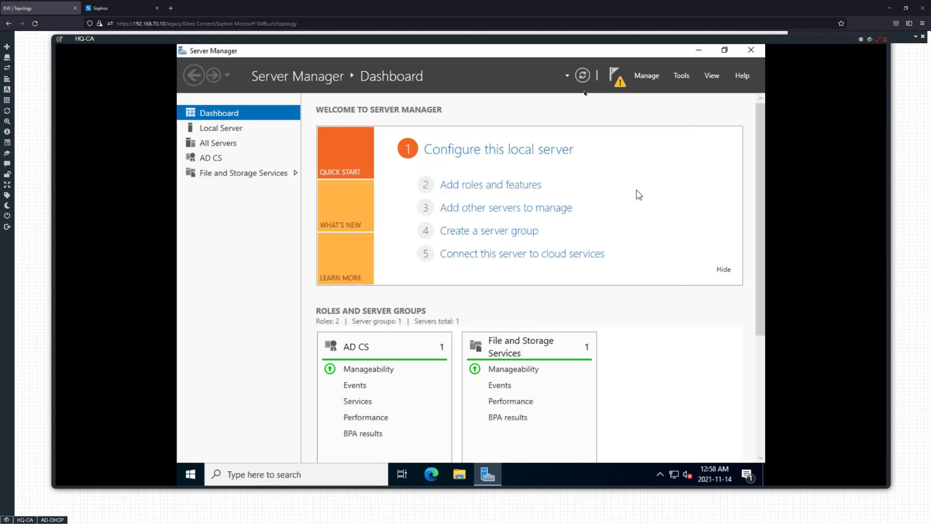
Start the post-deployment AD CS configuration with the prefilled domain administrator credentials and choose the Certification Authority role service
click(618, 80)
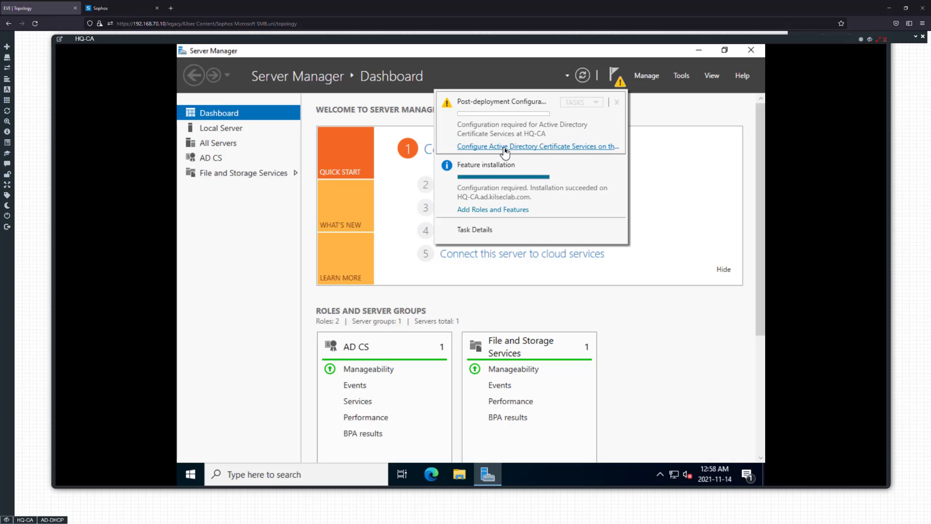
click(504, 147)
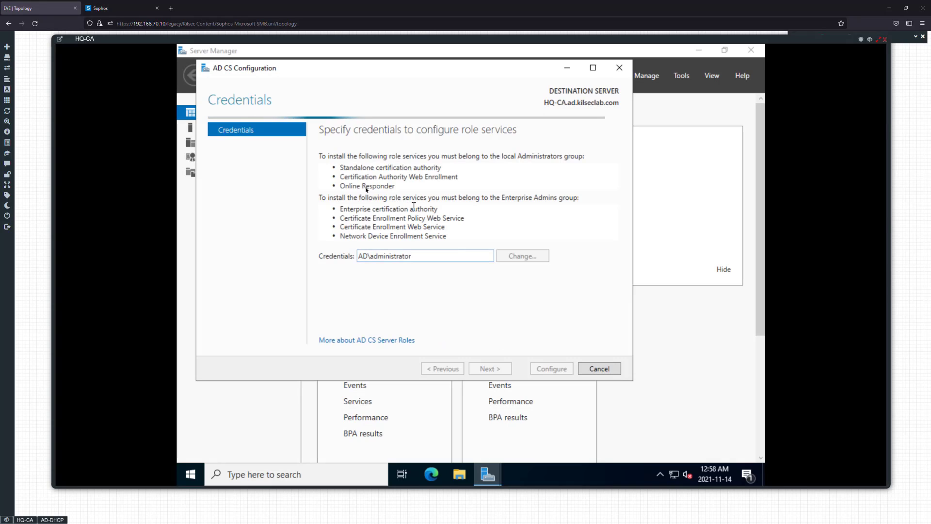
double_click(425, 256)
click(425, 255)
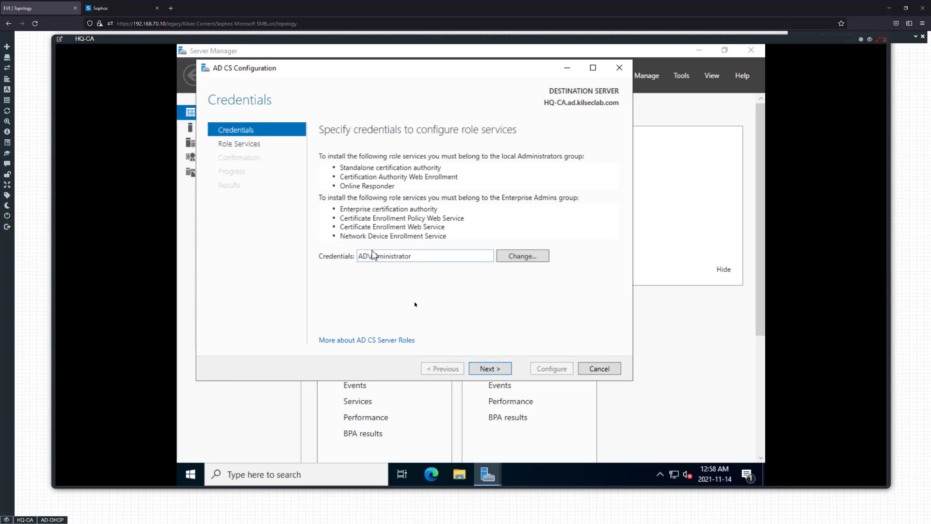
click(490, 369)
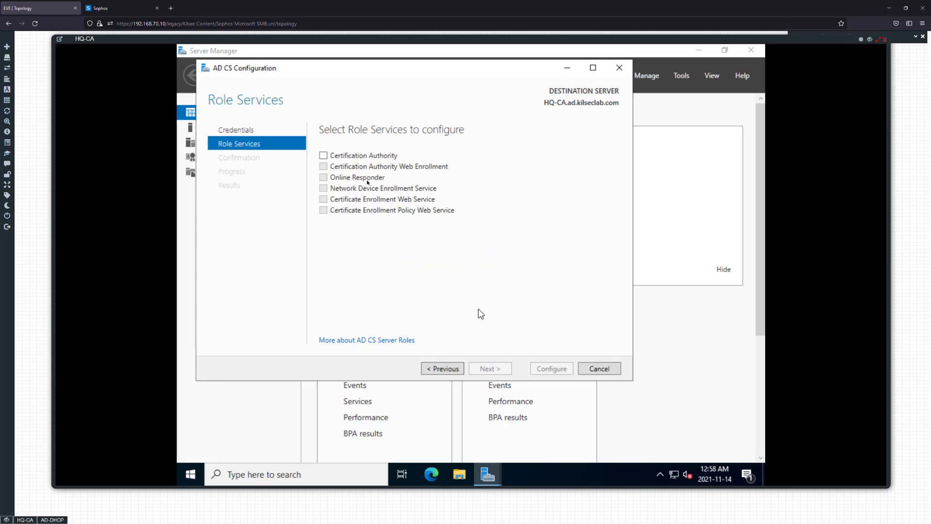
click(324, 156)
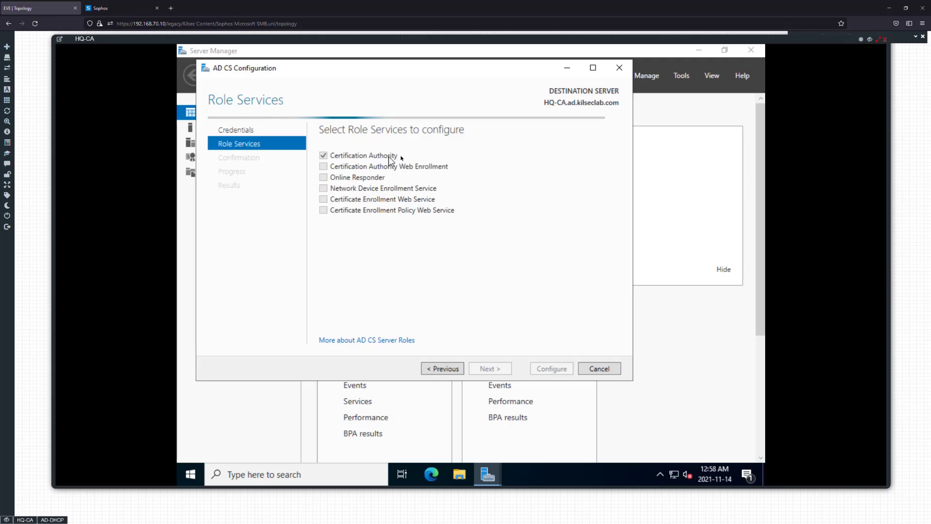
click(477, 369)
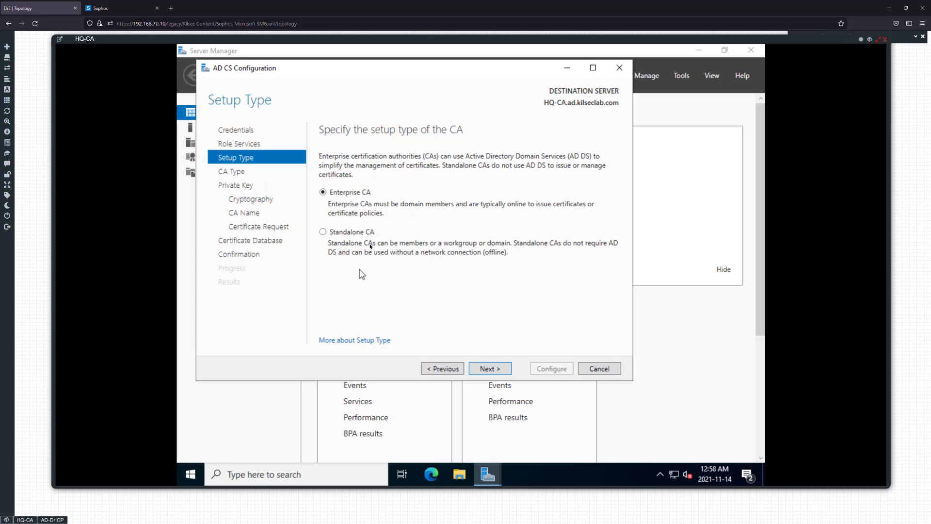
Set the CA up as an Enterprise CA of type Root CA with a newly created private key
click(498, 369)
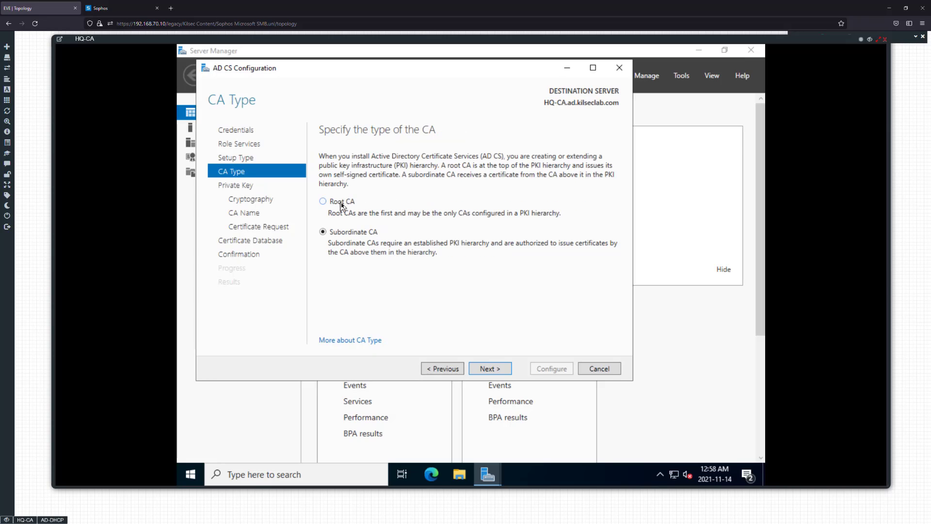
click(341, 203)
click(500, 371)
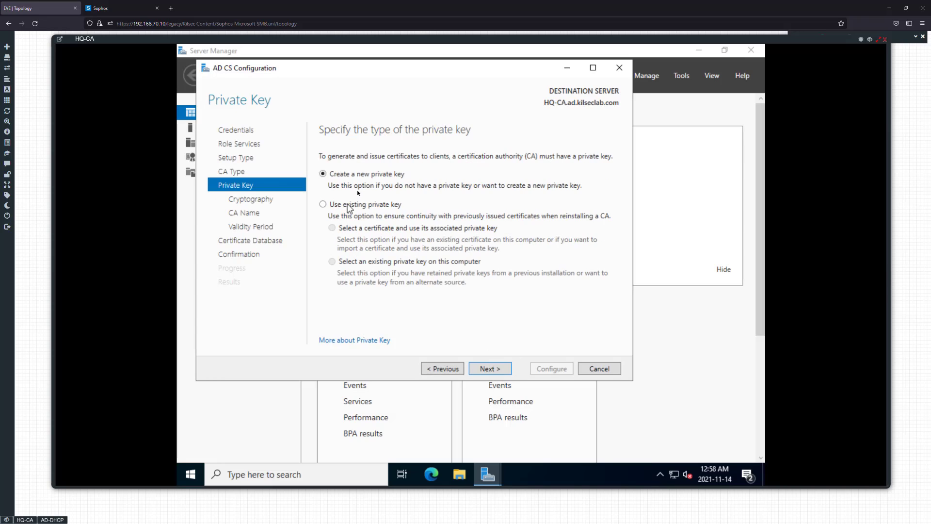
click(488, 366)
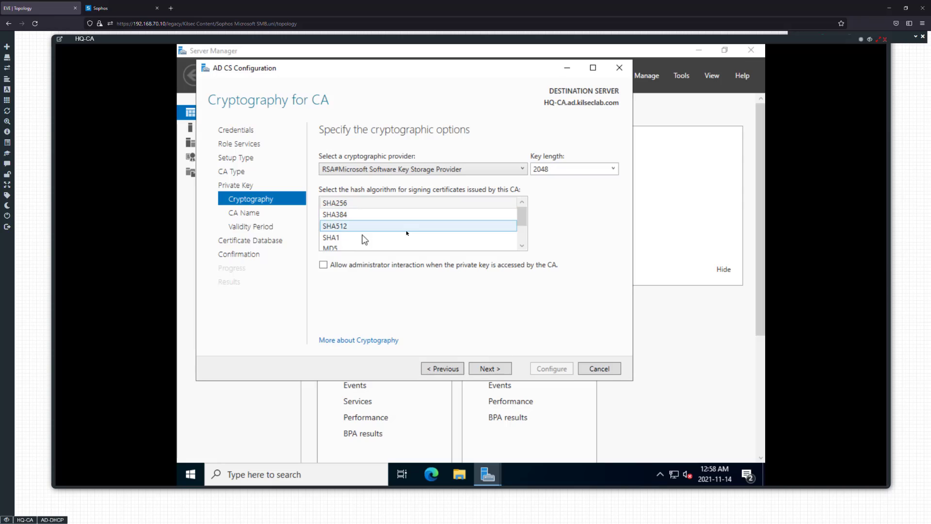
Set the CA's key length to 4096, keeping the SHA256 hash algorithm and the Microsoft Software Key Storage Provider
click(610, 168)
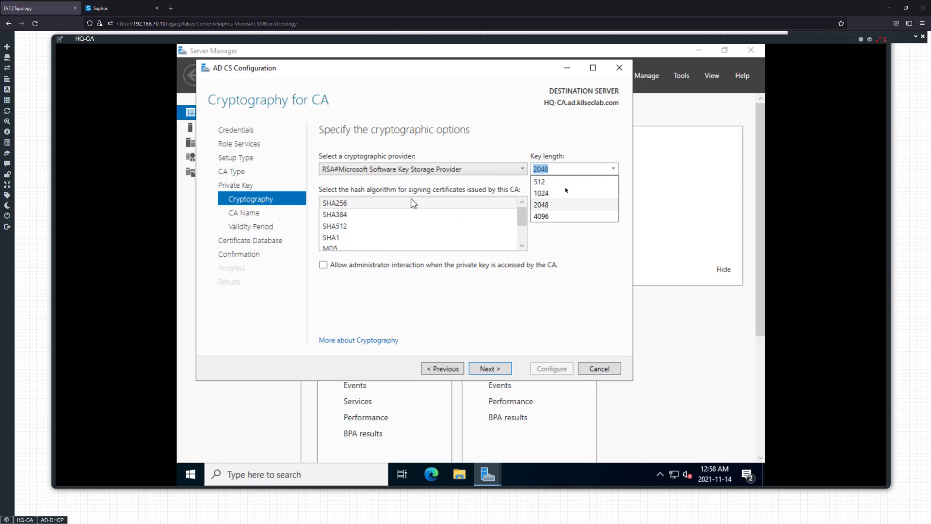
click(550, 215)
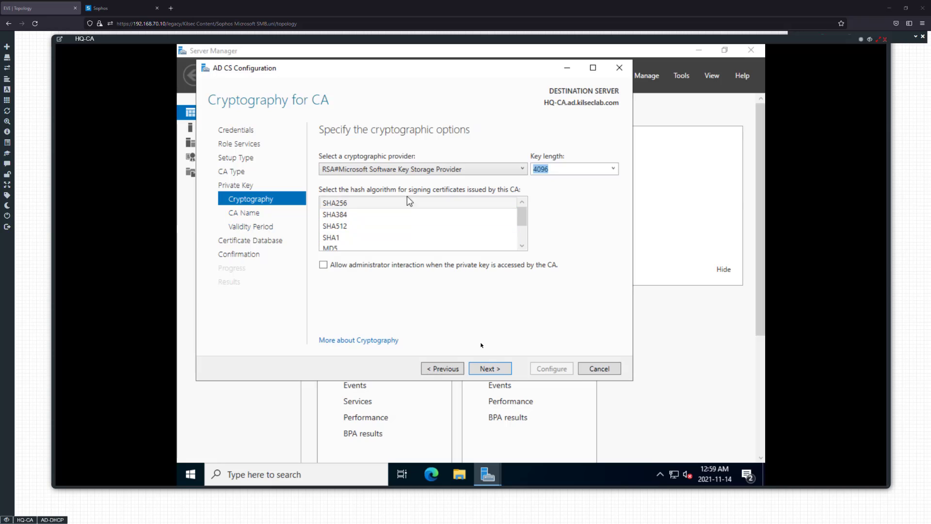
click(488, 369)
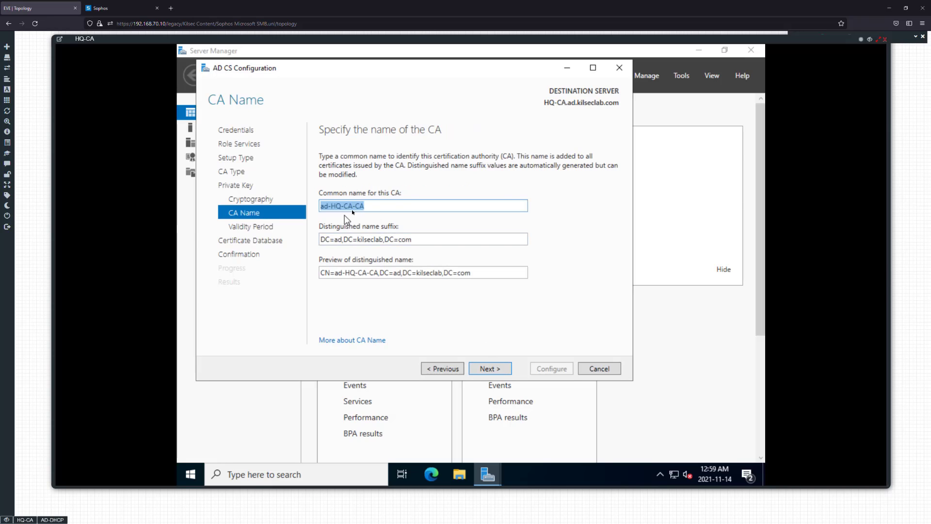
Shorten the CA's common name to HQ-CA and accept it with the default distinguished name suffix
click(332, 207)
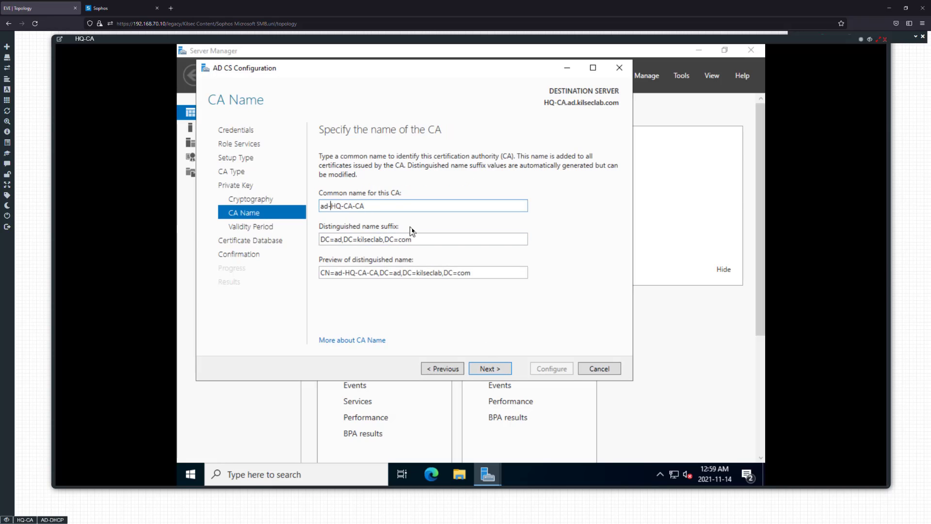
key(BackSpace)
key(BackSpace)
key(BackSpace)
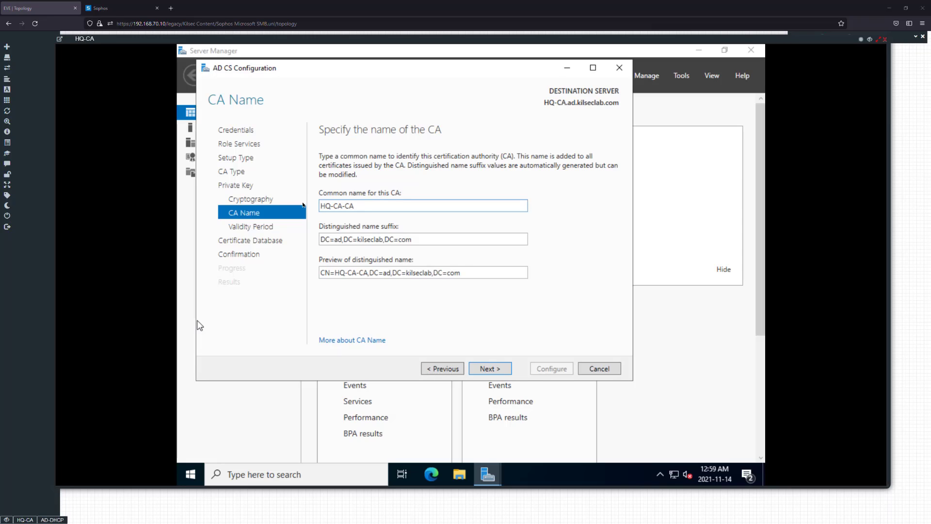
key(BackSpace)
key(BackSpace)
key(BackSpace)
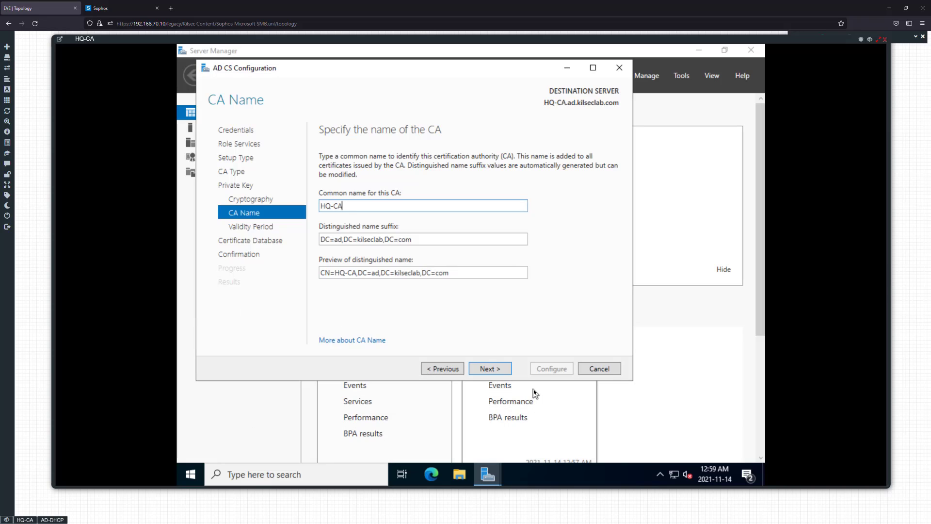
click(425, 242)
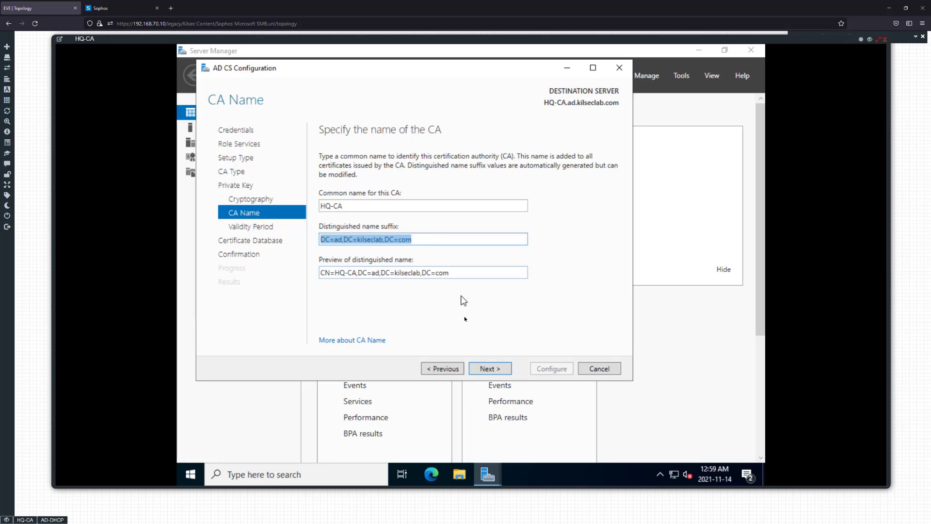
click(465, 318)
click(477, 372)
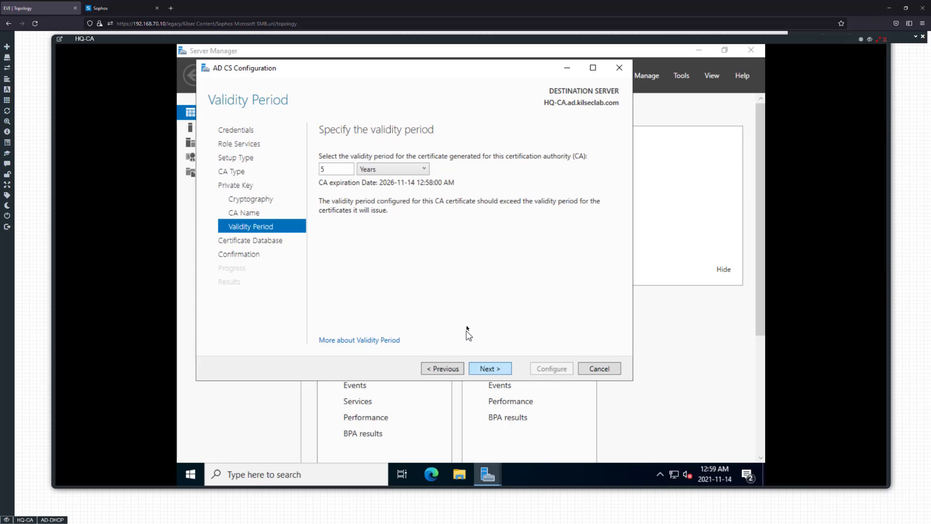
Accept the 5-year validity period and the default CertLog database locations, and run the AD CS configuration
click(490, 369)
click(490, 369)
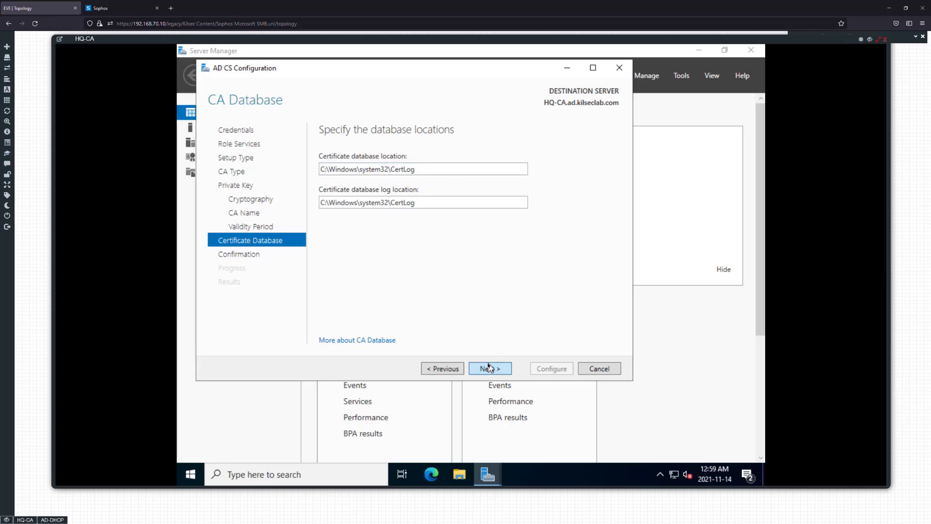
click(553, 368)
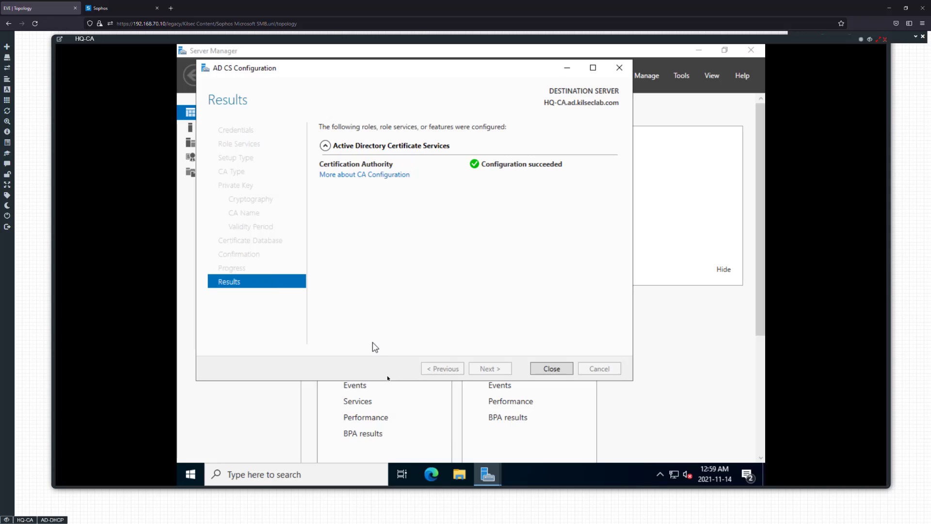
Close the AD CS configuration wizard and show hidden items on Local Disk (C:) in File Explorer
click(539, 370)
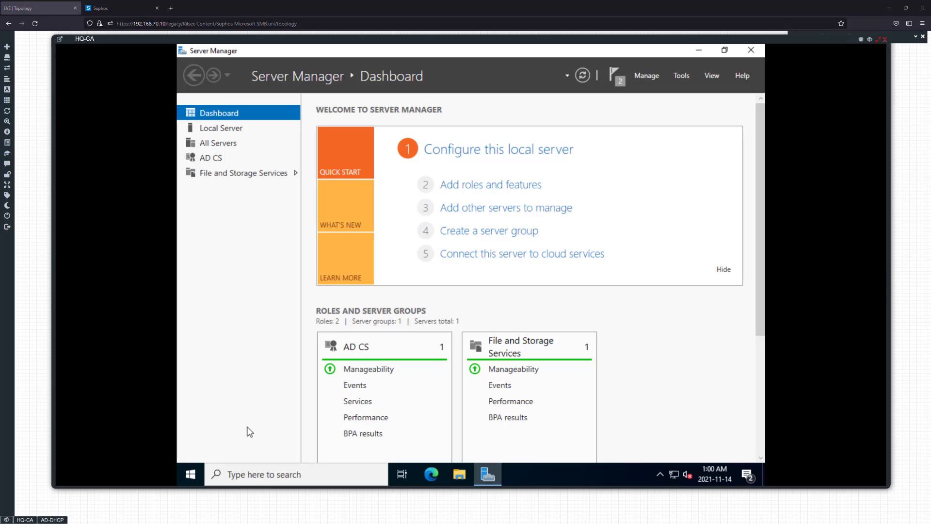
click(461, 473)
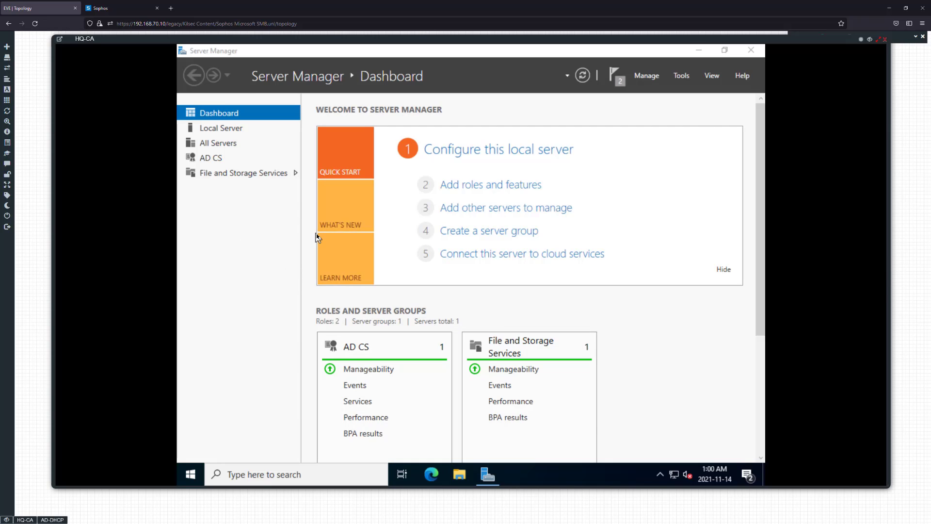
click(292, 232)
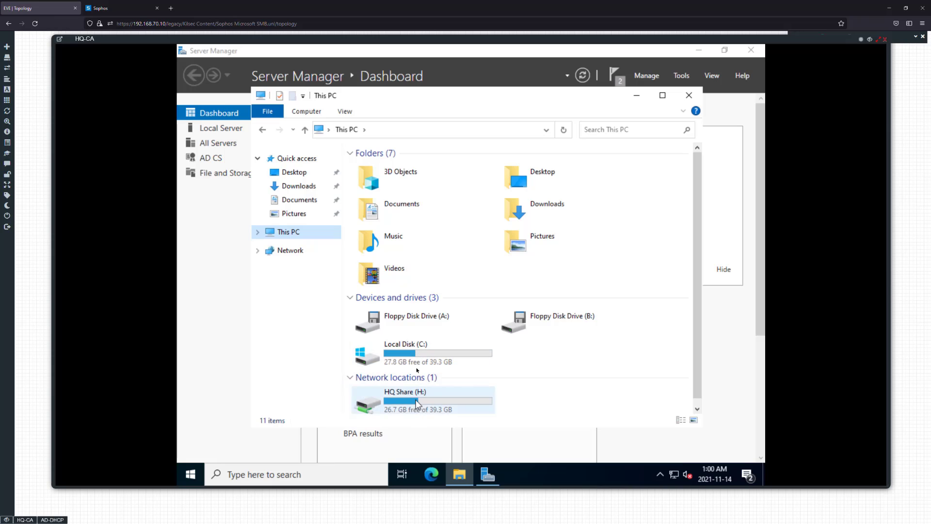
double_click(417, 356)
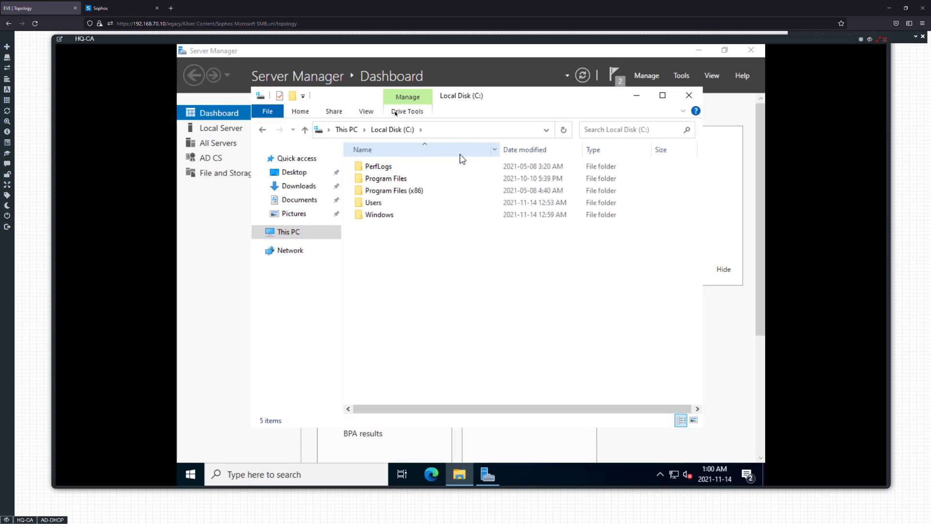
click(367, 113)
click(548, 152)
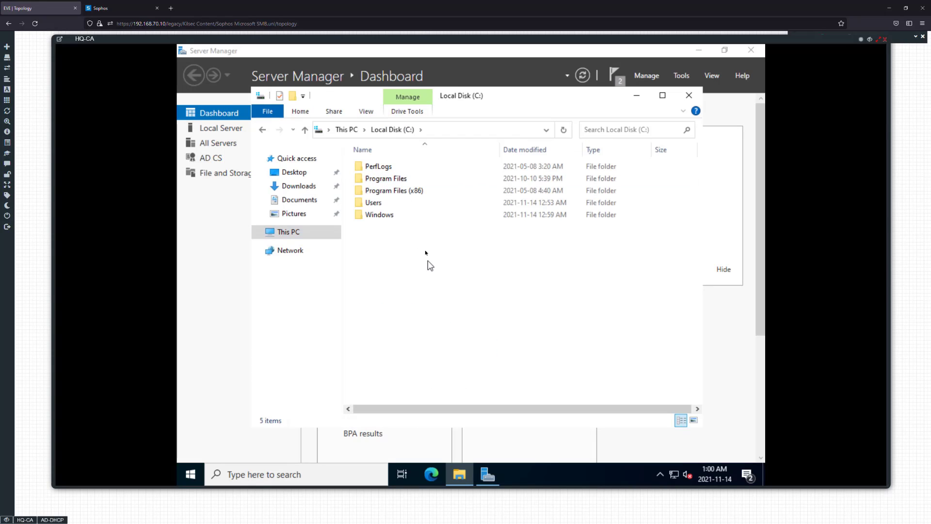
Browse to the folder C:\ProgramData\Microsoft\Crypto\Keys and select the system key file in it
double_click(391, 214)
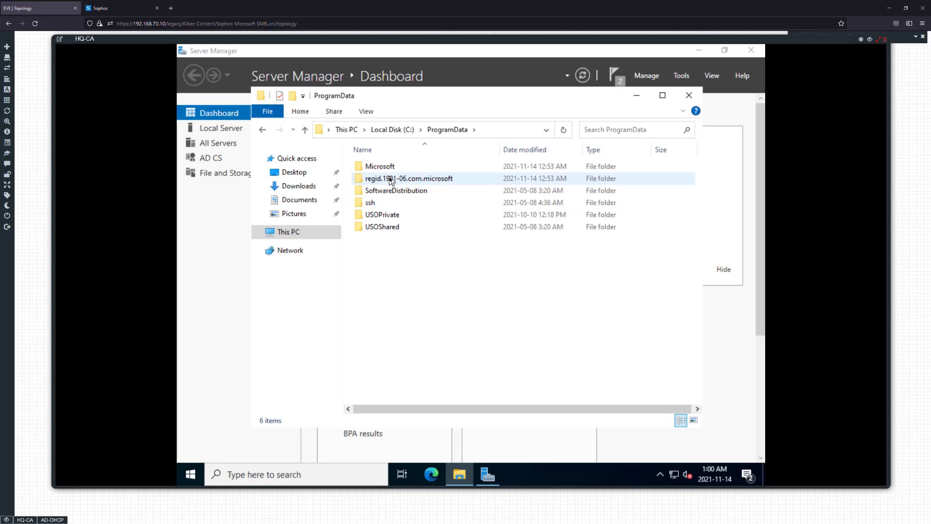
double_click(383, 167)
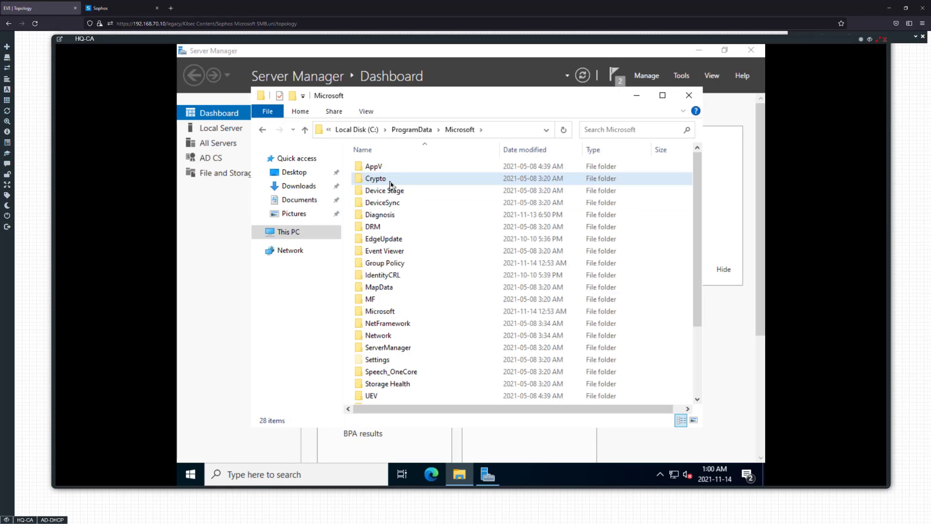
double_click(391, 181)
click(388, 176)
double_click(388, 175)
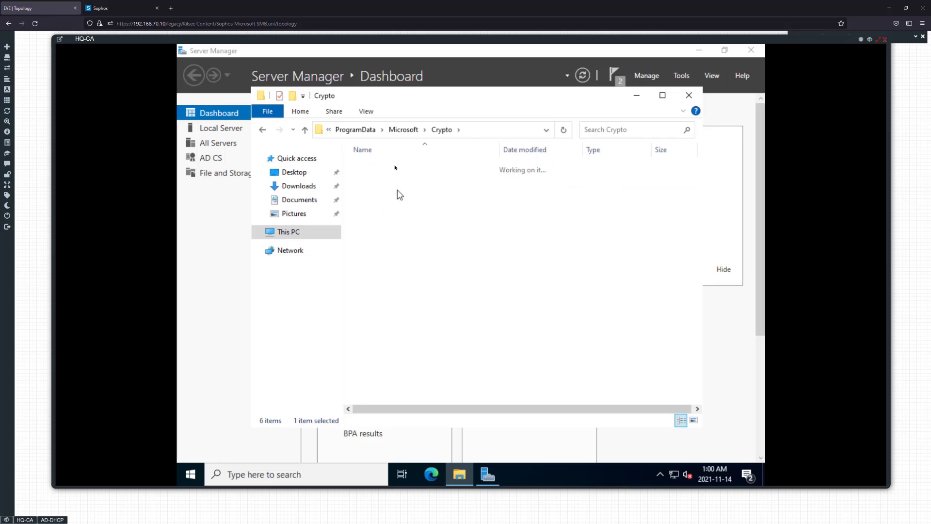
click(403, 167)
right_click(410, 166)
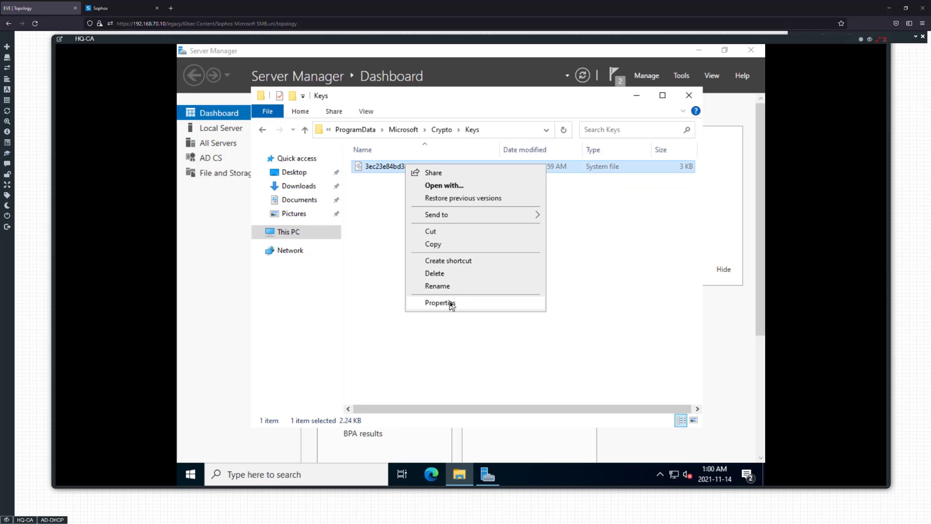
click(514, 350)
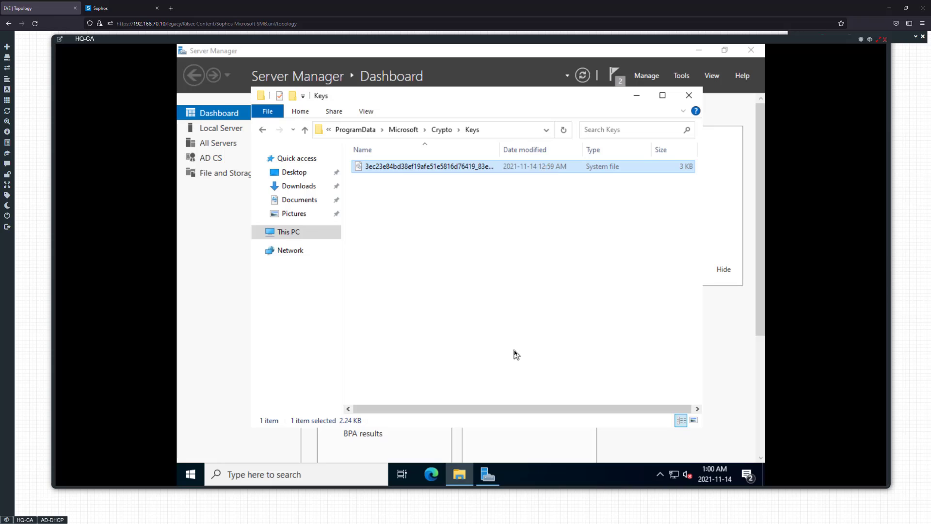
Check the server's date, time, clock synchronization and time zone settings, and close the settings
right_click(710, 468)
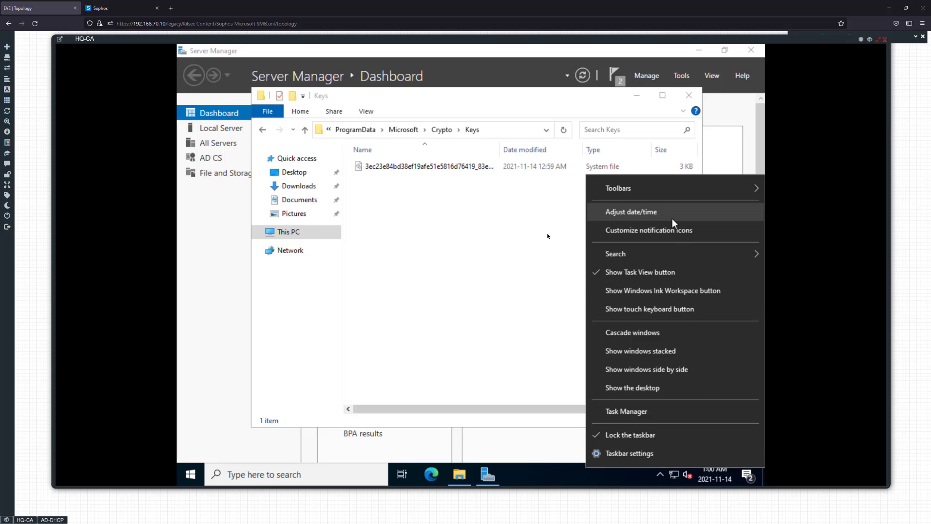
click(548, 237)
right_click(727, 473)
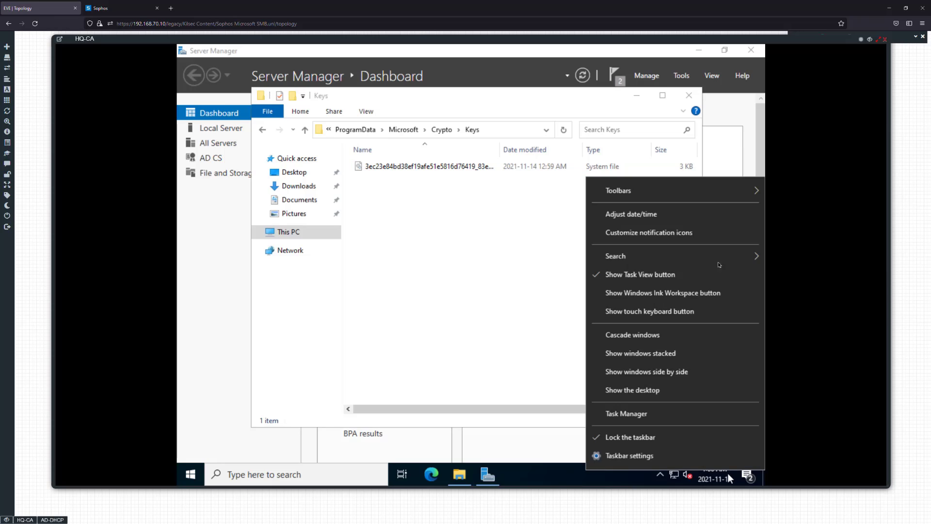
click(682, 217)
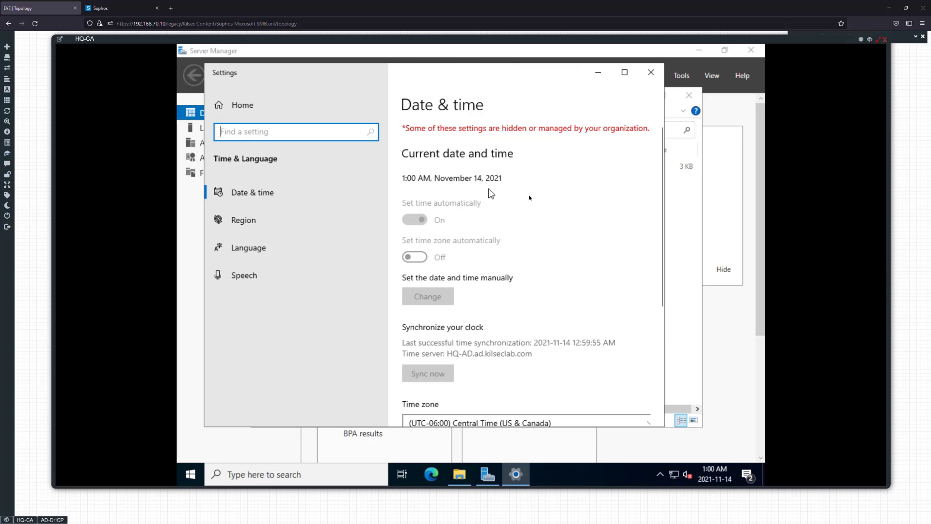
scroll(517, 315, down, 2)
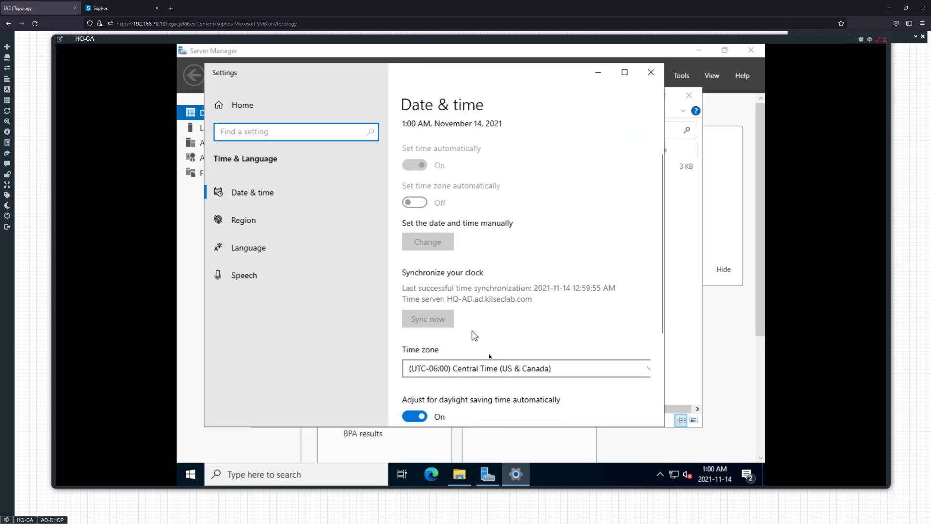
click(645, 72)
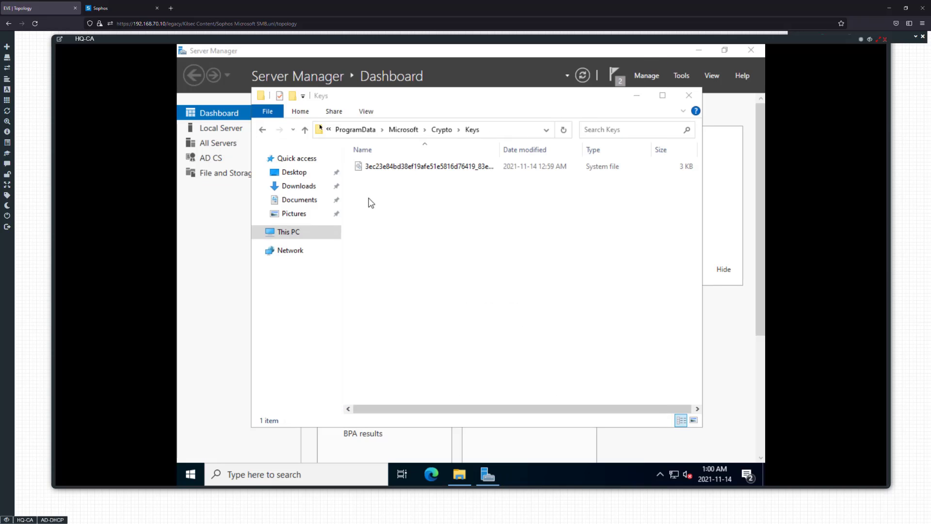
click(106, 8)
click(46, 8)
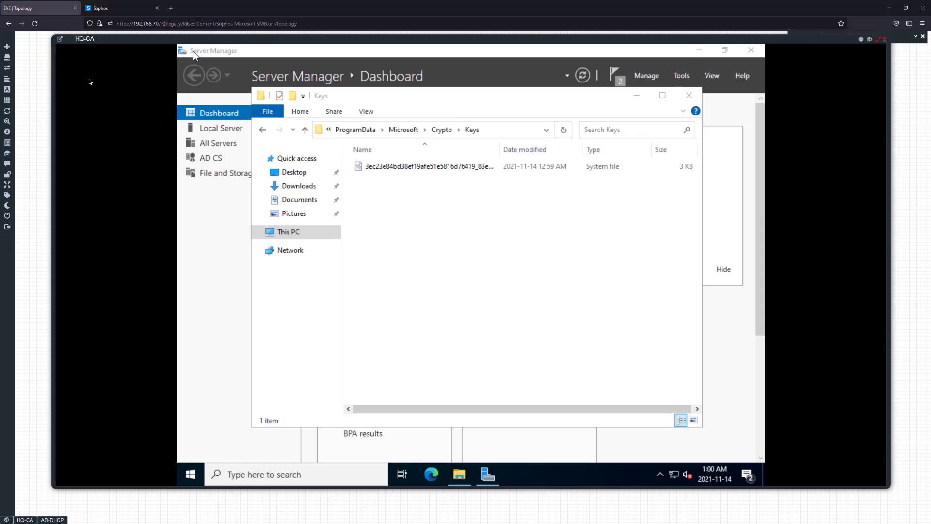
Grant NETWORK SERVICE read and read & execute permissions on the key file, and close the Keys folder
click(429, 169)
right_click(430, 169)
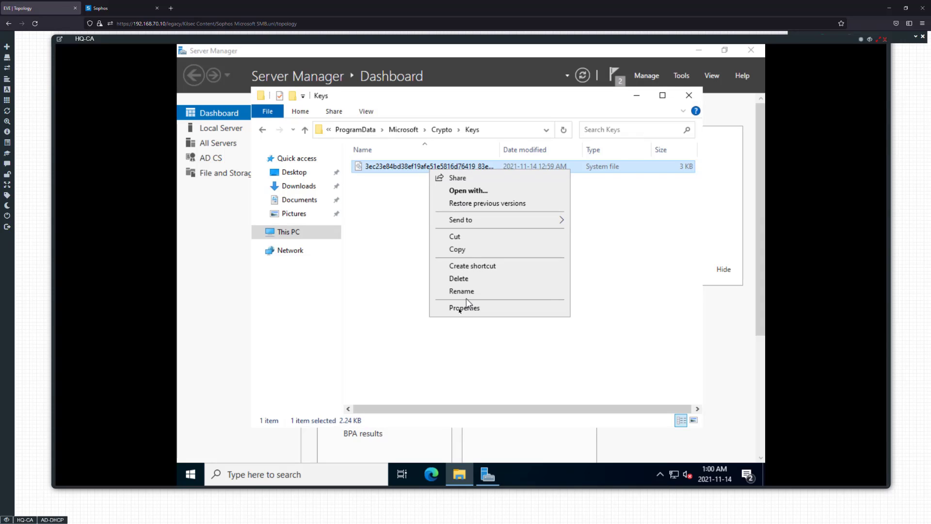
click(464, 307)
click(481, 193)
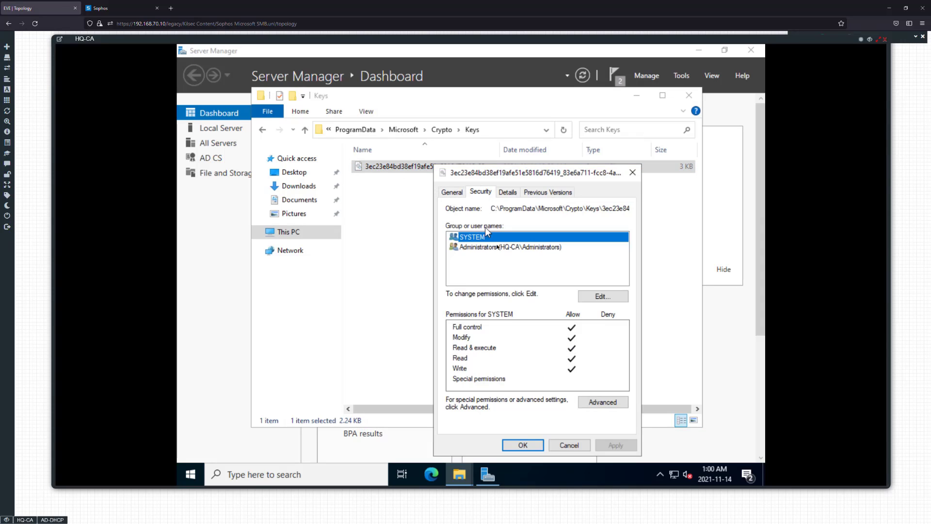
click(595, 296)
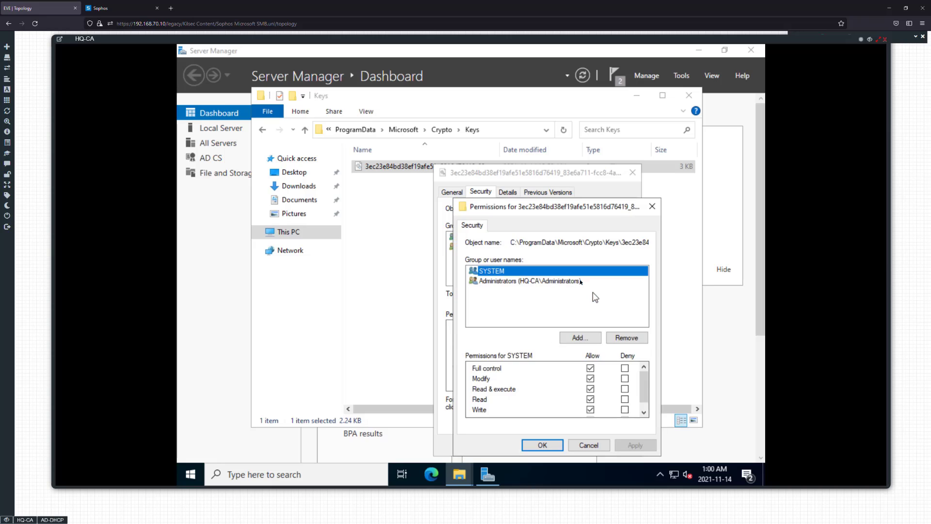
click(586, 339)
text(network)
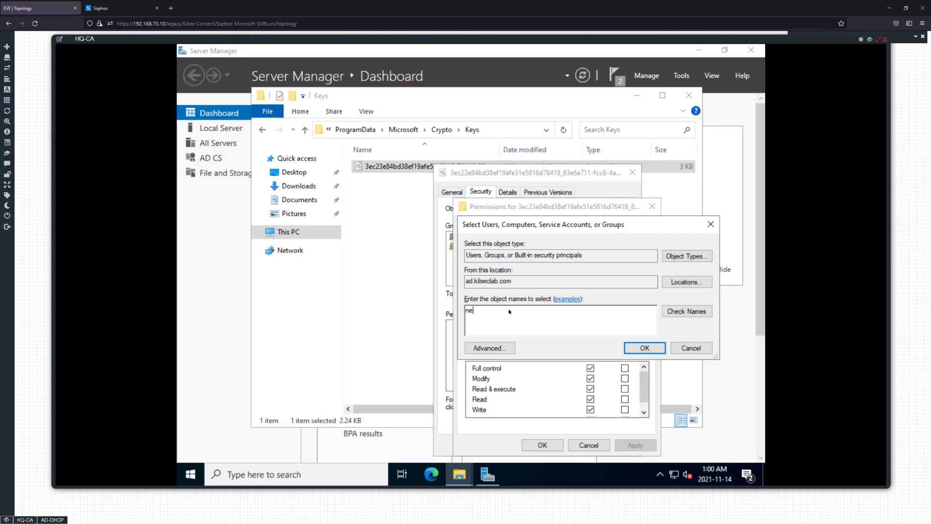
key(Return)
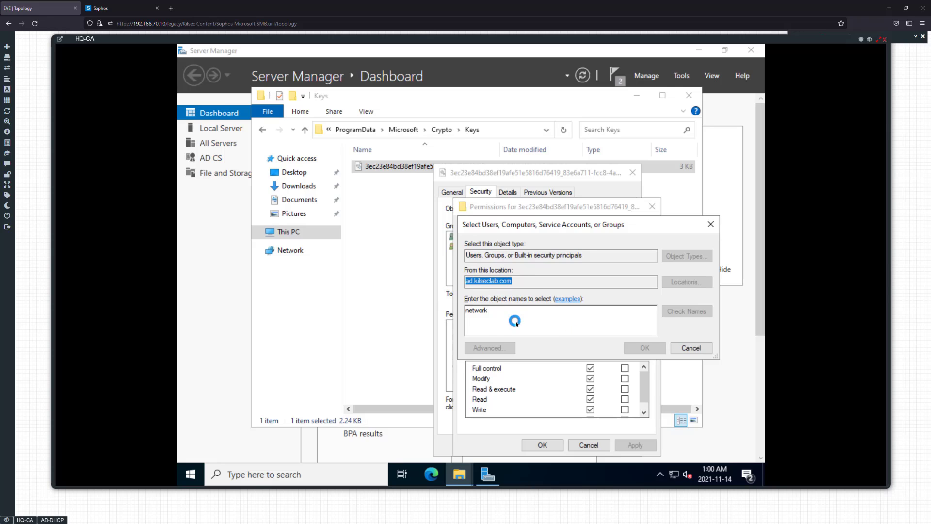
click(485, 325)
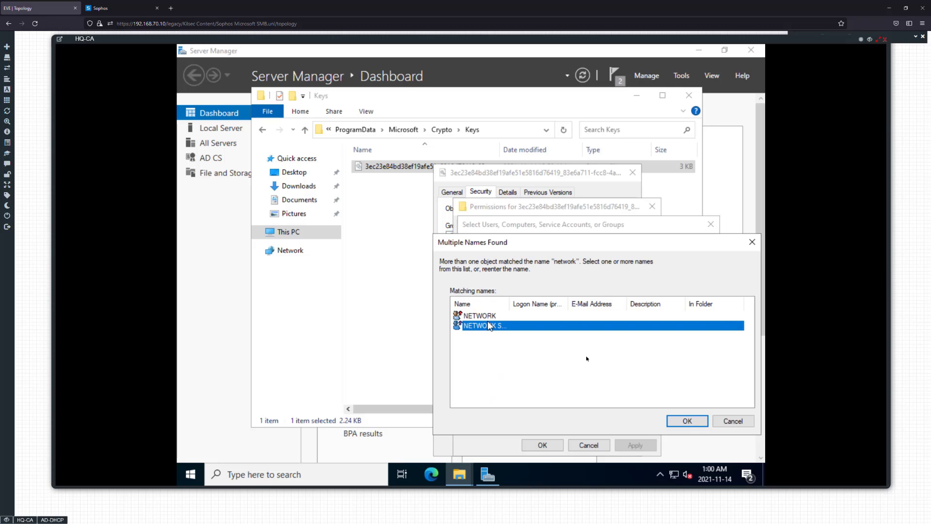
click(679, 421)
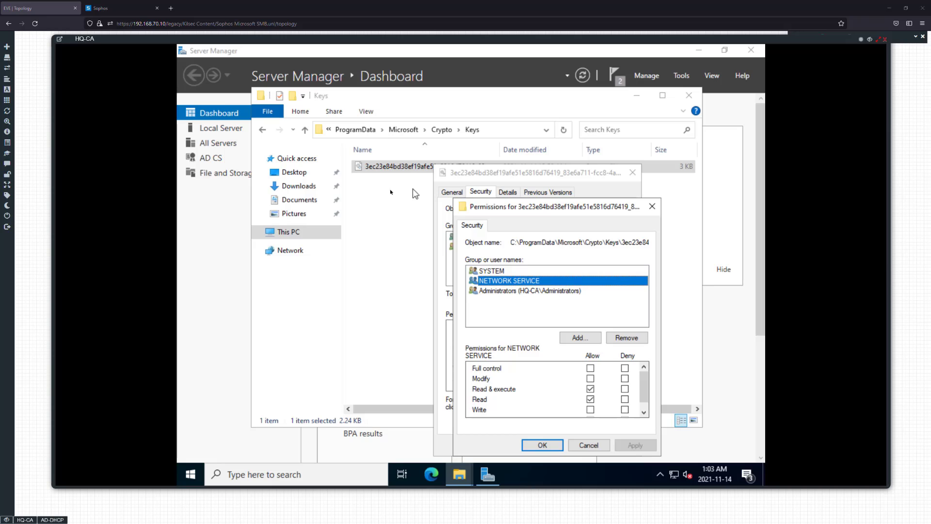
click(543, 444)
click(534, 444)
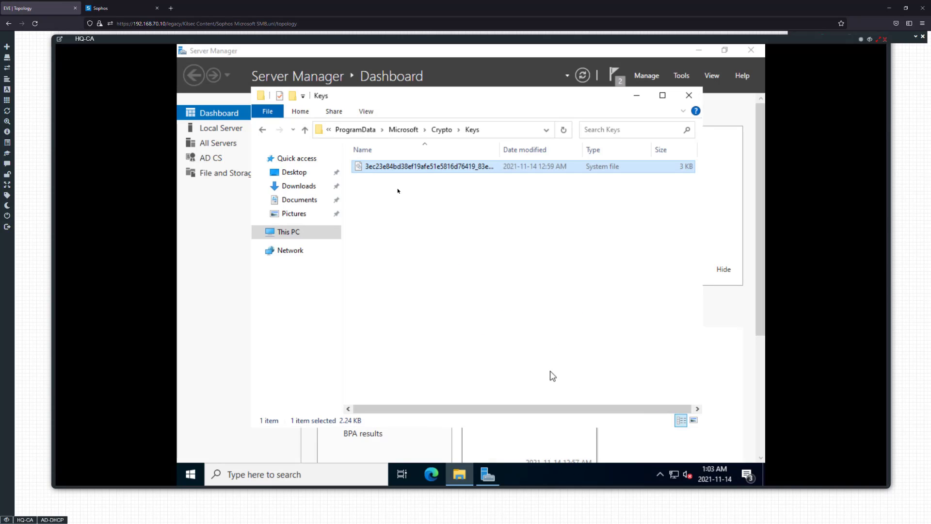
click(691, 97)
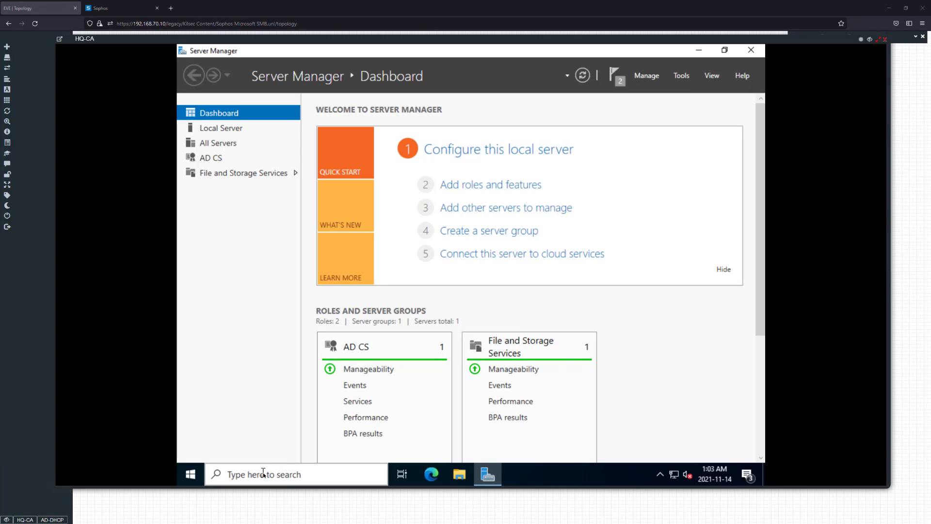
click(210, 474)
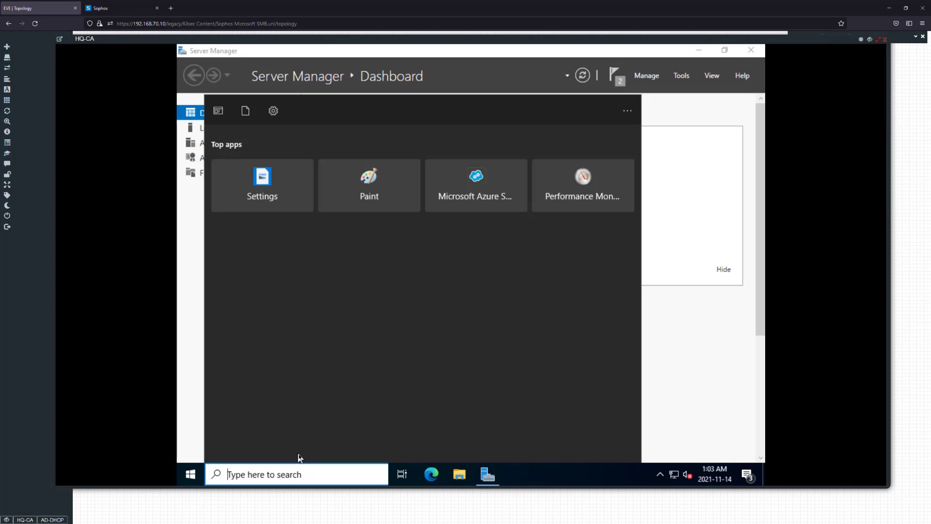
text(c)
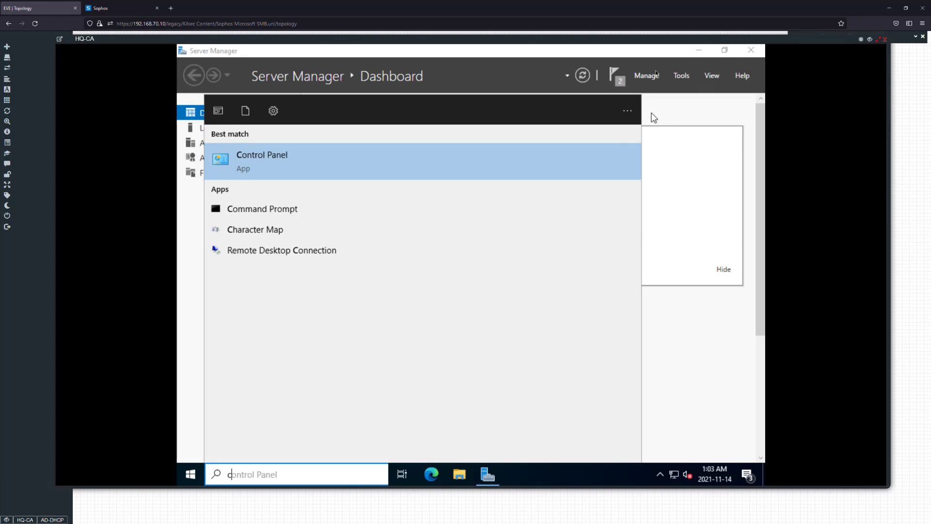
click(651, 113)
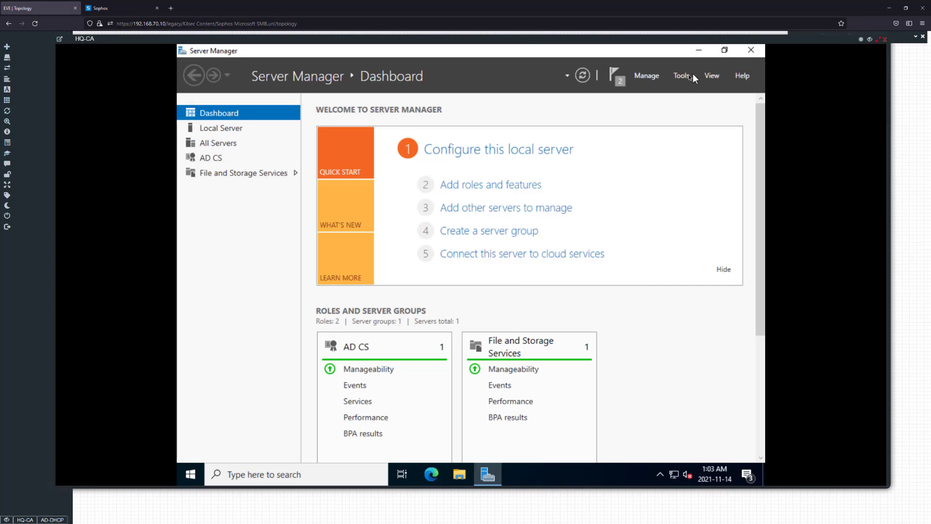
Open the Certification Authority console from Server Manager and manage HQ-CA's certificate templates in the Certificate Templates Console
click(681, 76)
click(645, 93)
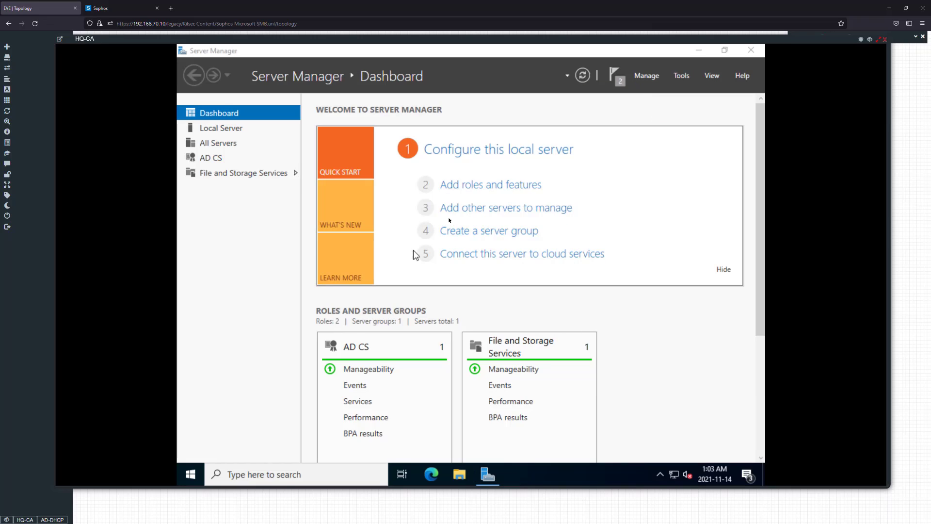
double_click(284, 220)
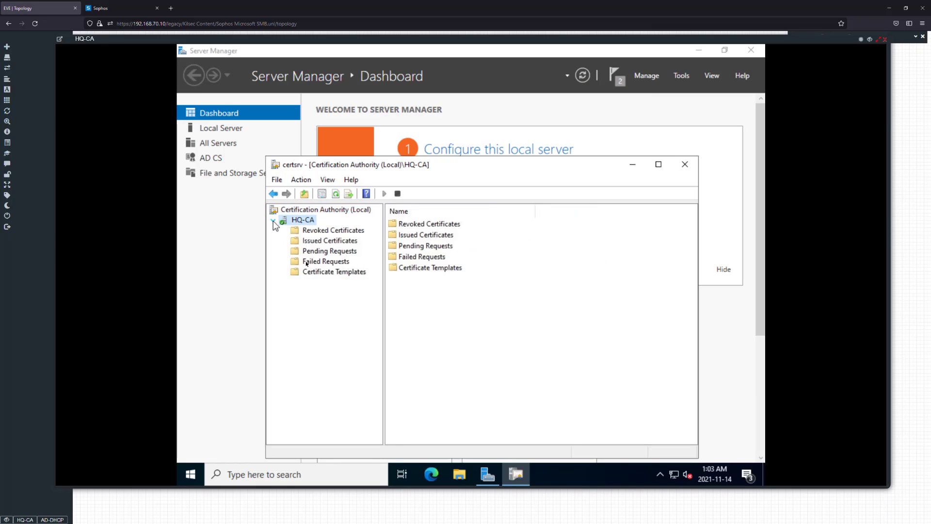
click(310, 261)
click(314, 270)
right_click(314, 271)
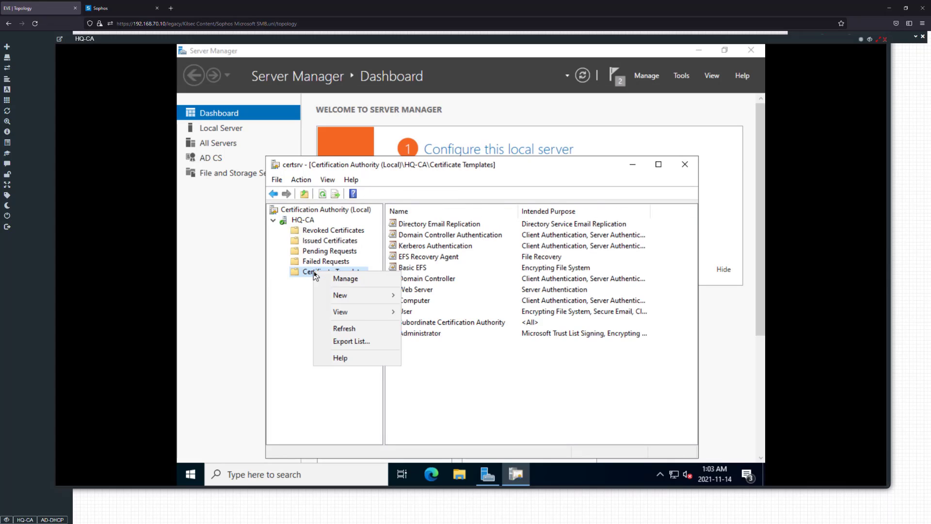
click(350, 279)
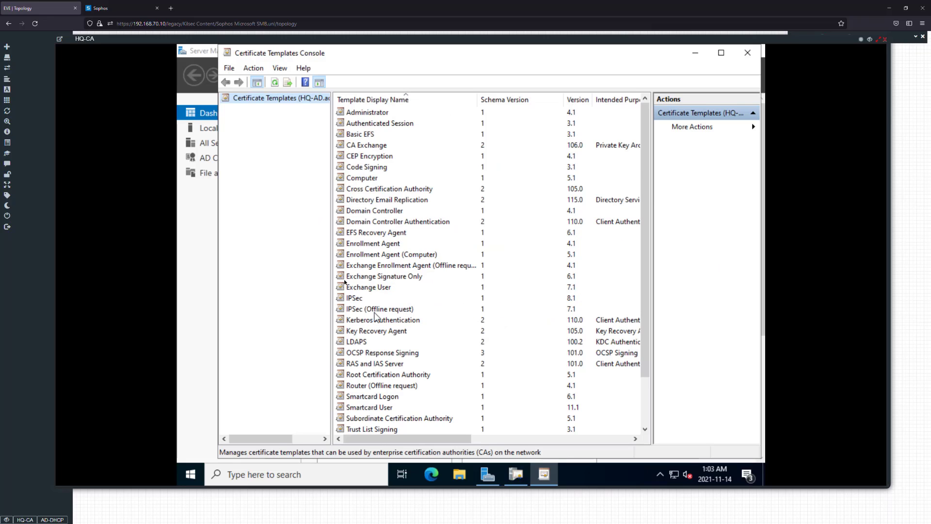
Duplicate the Kerberos Authentication template and set the copy's template display name to LDAPS
click(376, 320)
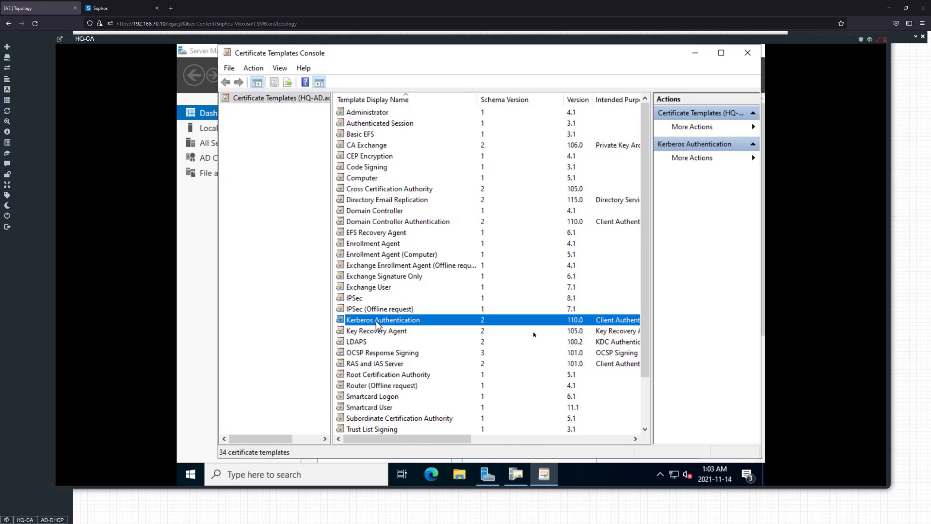
double_click(394, 323)
right_click(391, 318)
click(412, 325)
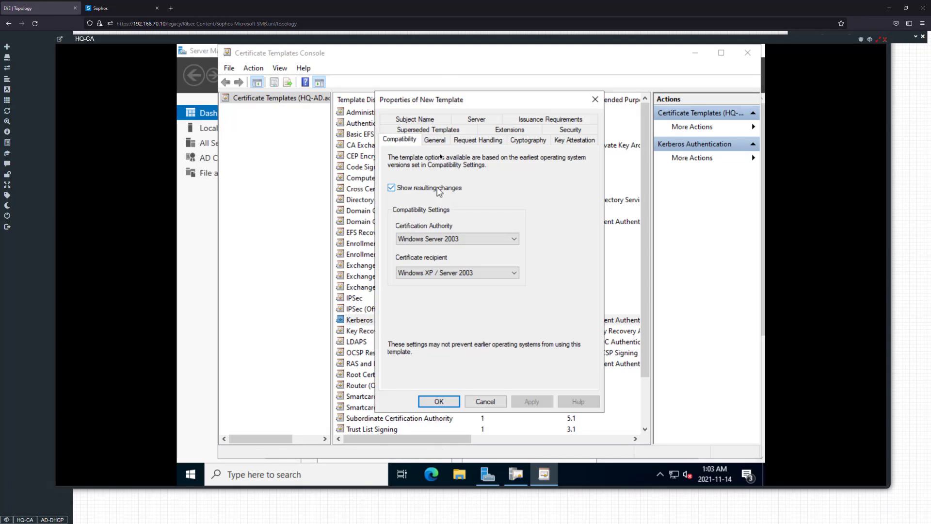
click(434, 141)
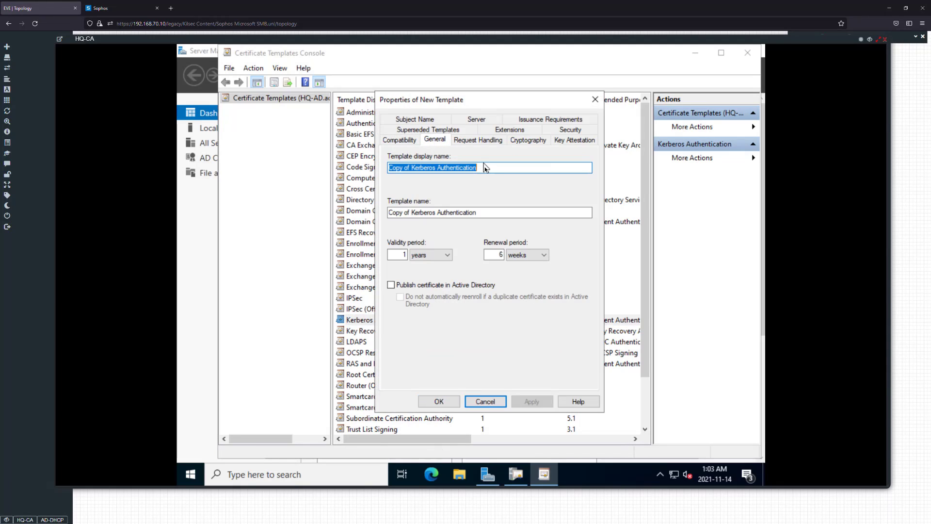
text(:L)
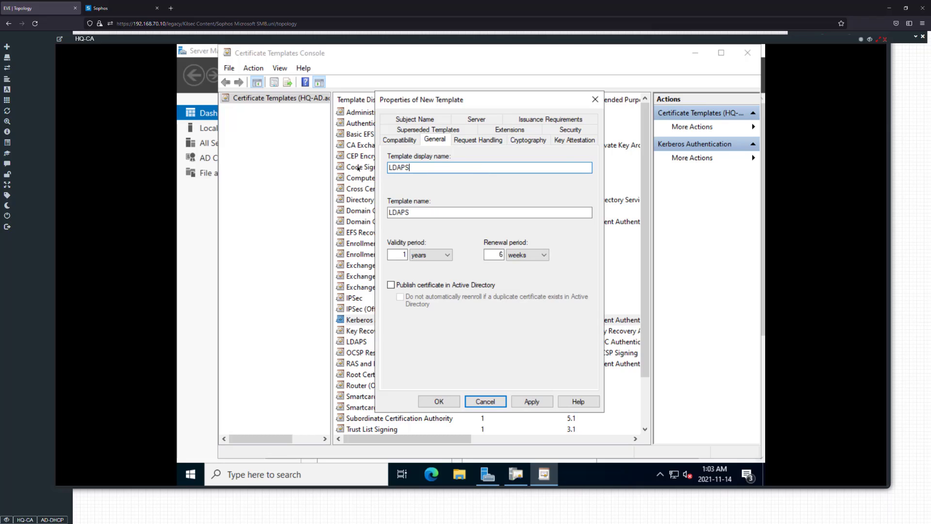
key(Tab)
key(Tab)
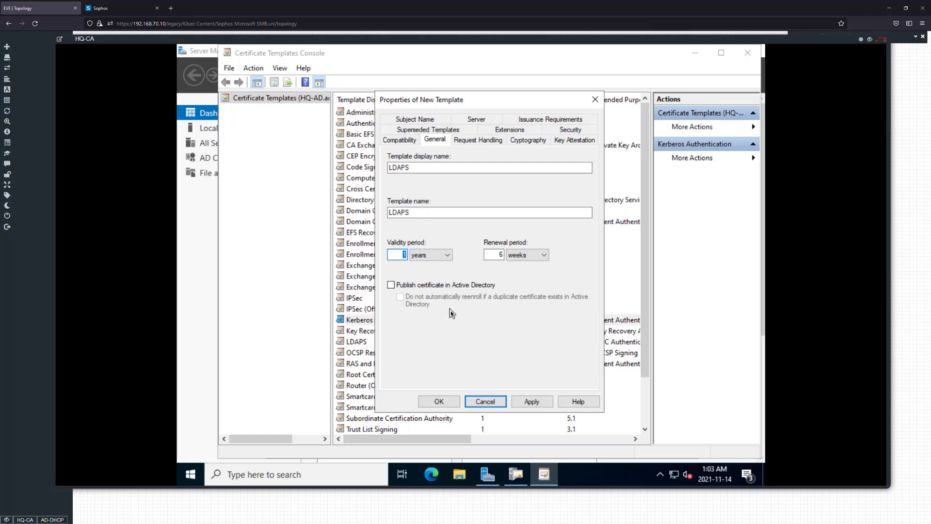
Set the new template's validity to 5 years, publish it in Active Directory without automatic re-enrollment for duplicates, and allow private key export
text(5)
click(431, 286)
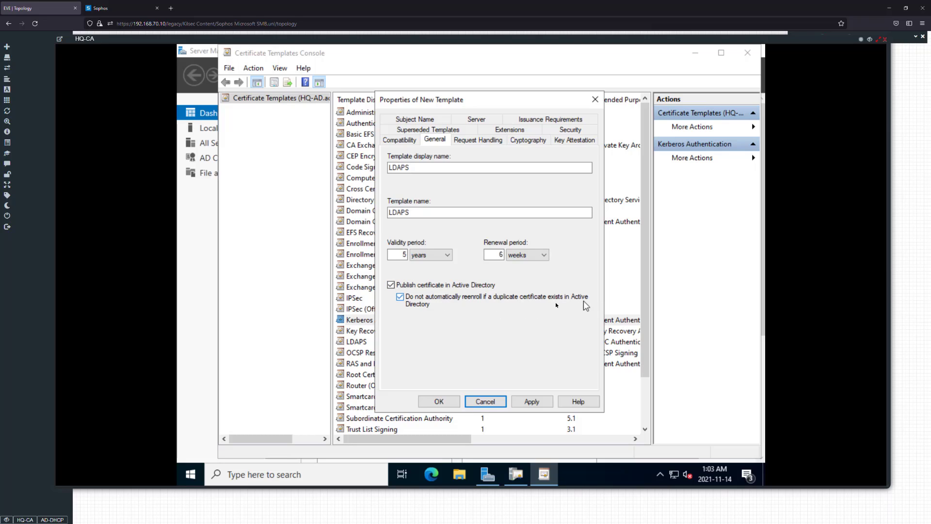
click(509, 141)
click(433, 139)
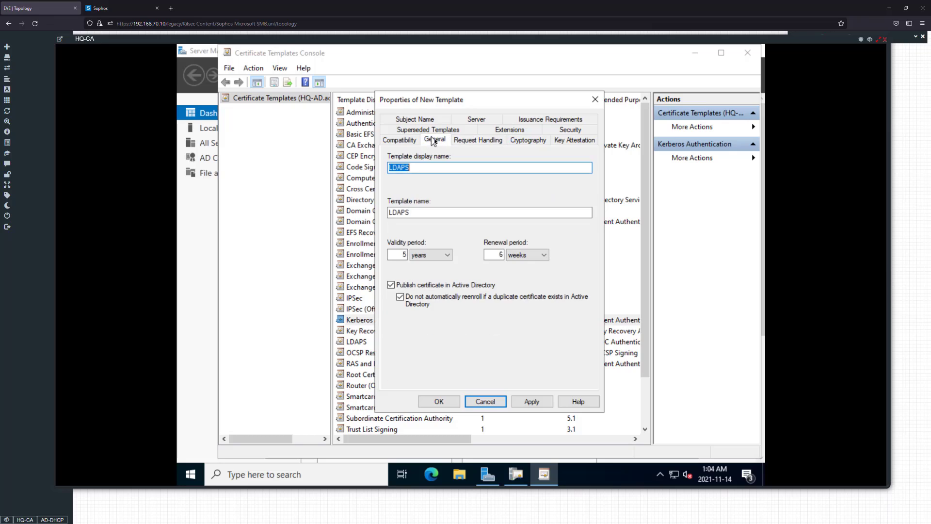
click(482, 140)
click(445, 259)
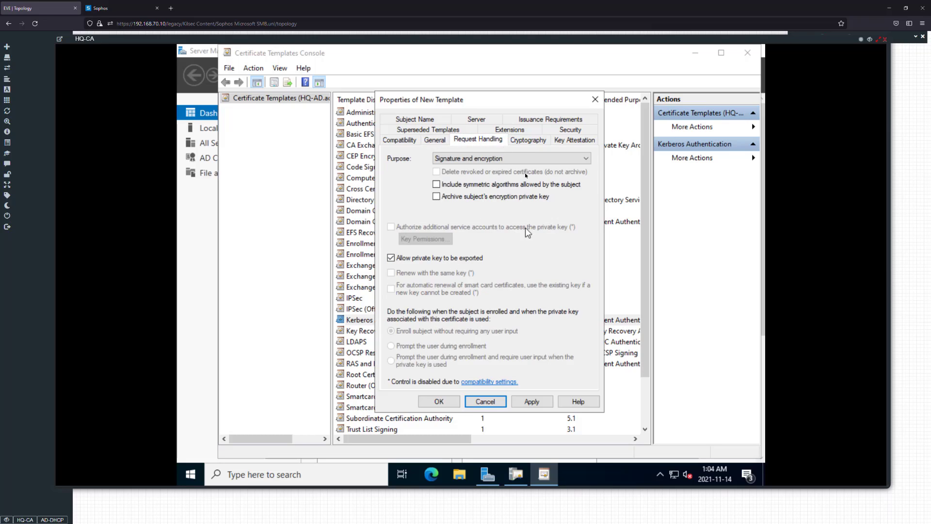
Review the new template's security permissions for the administrator, domain admin, domain controller and enterprise admin entries
click(567, 131)
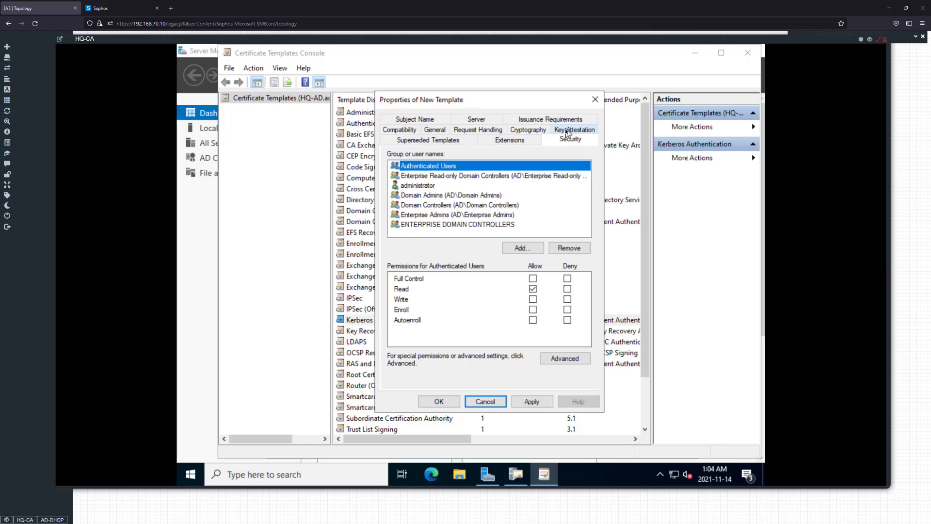
click(472, 176)
click(468, 185)
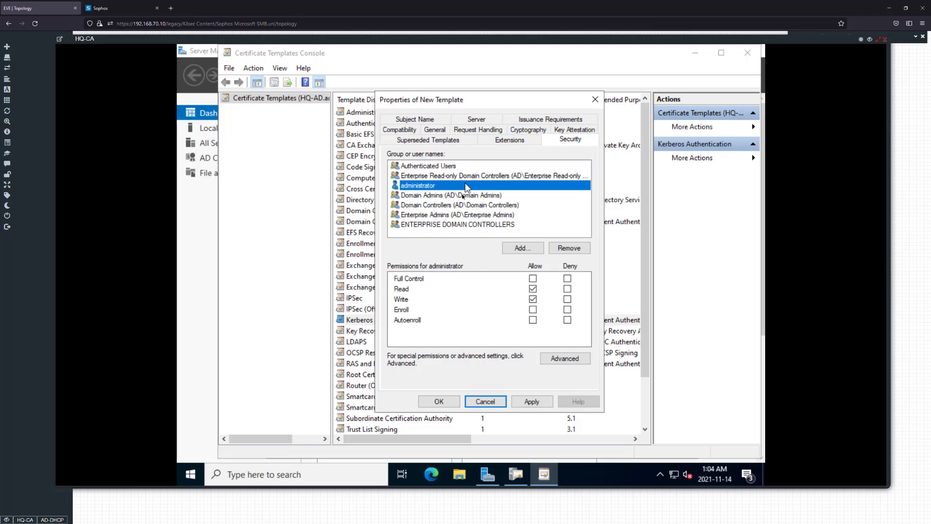
click(466, 195)
click(466, 204)
click(459, 214)
click(468, 204)
click(470, 197)
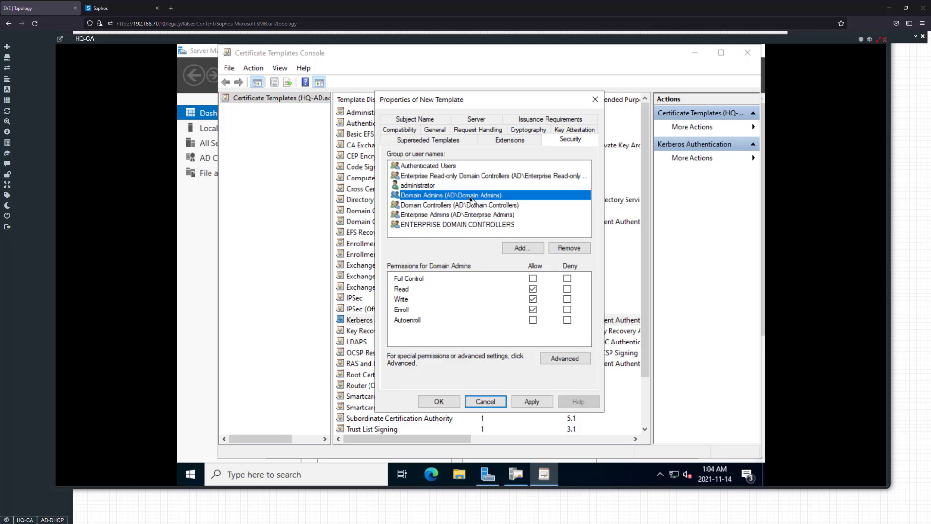
click(457, 205)
click(461, 195)
click(464, 186)
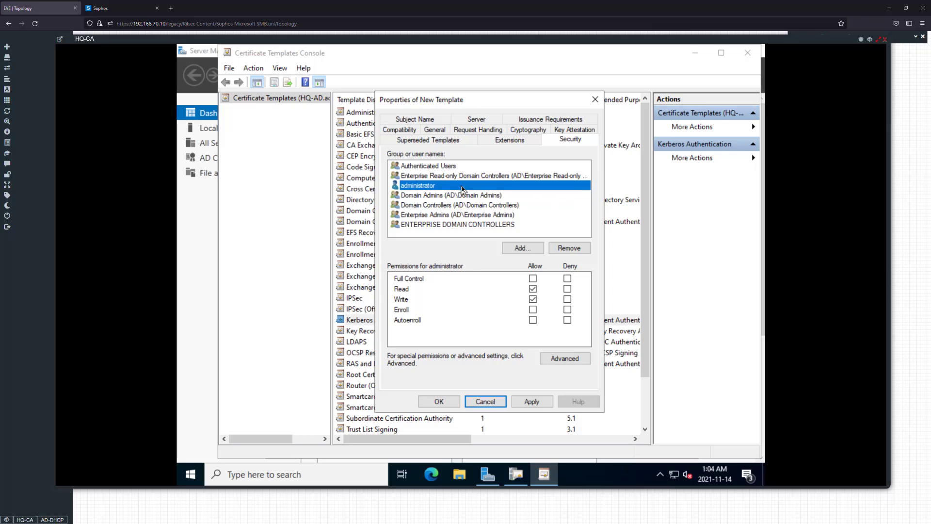
Include DNS name, UPN and SPN in the alternate subject name, try to apply the new template, and cancel its creation
click(544, 121)
click(477, 140)
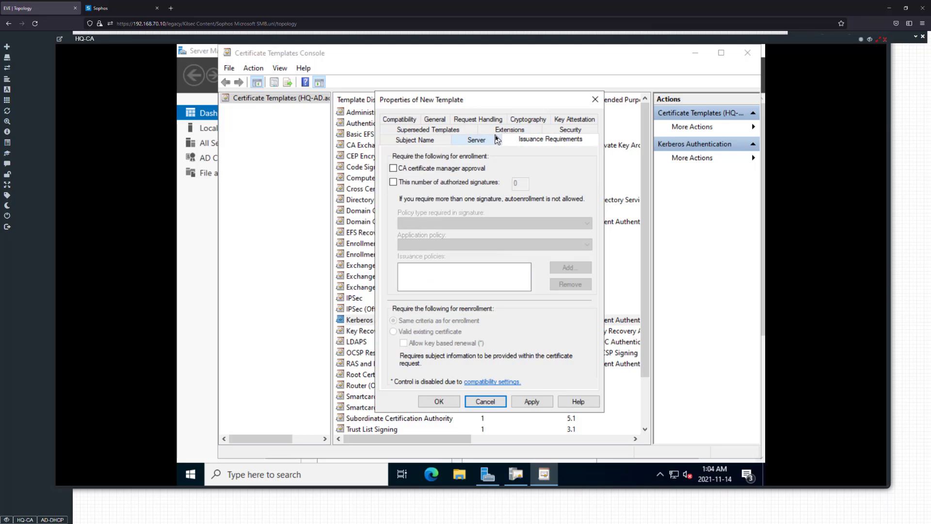
click(439, 140)
click(433, 131)
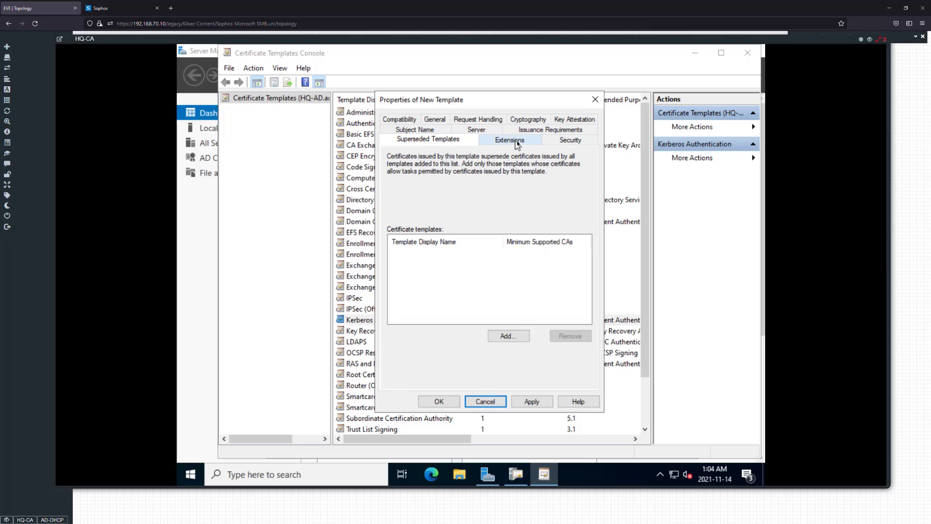
click(436, 130)
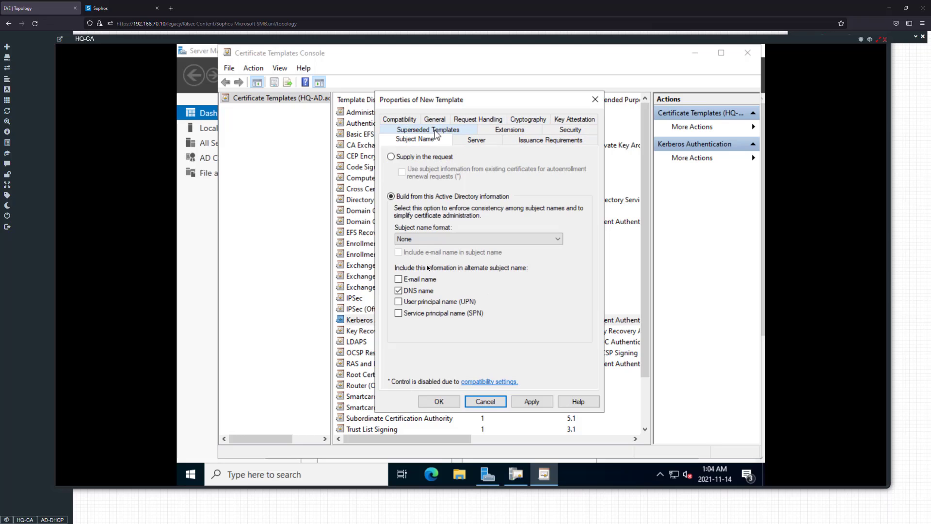
click(413, 291)
click(412, 302)
click(411, 313)
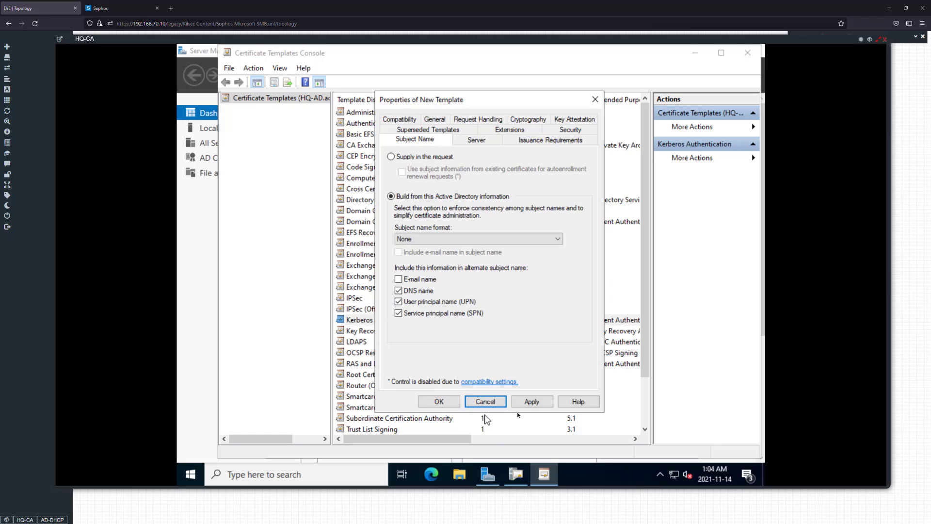
click(531, 402)
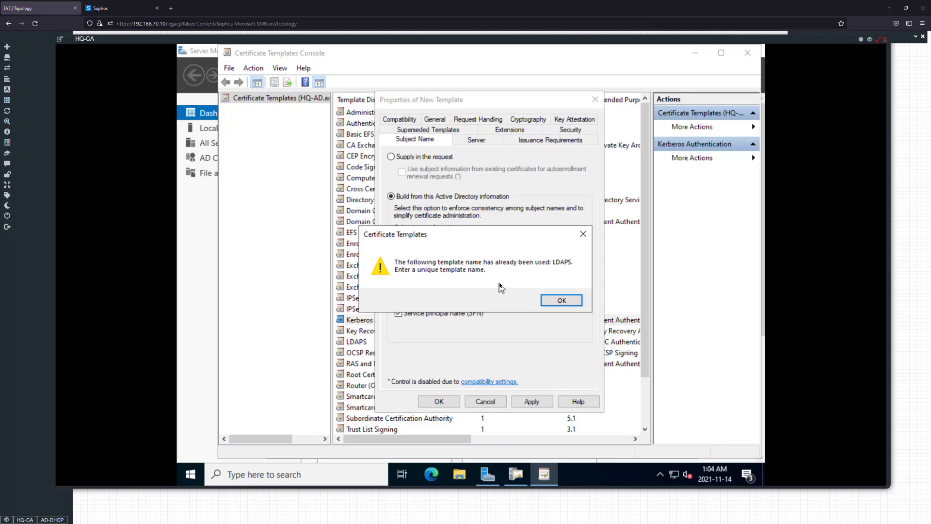
click(558, 295)
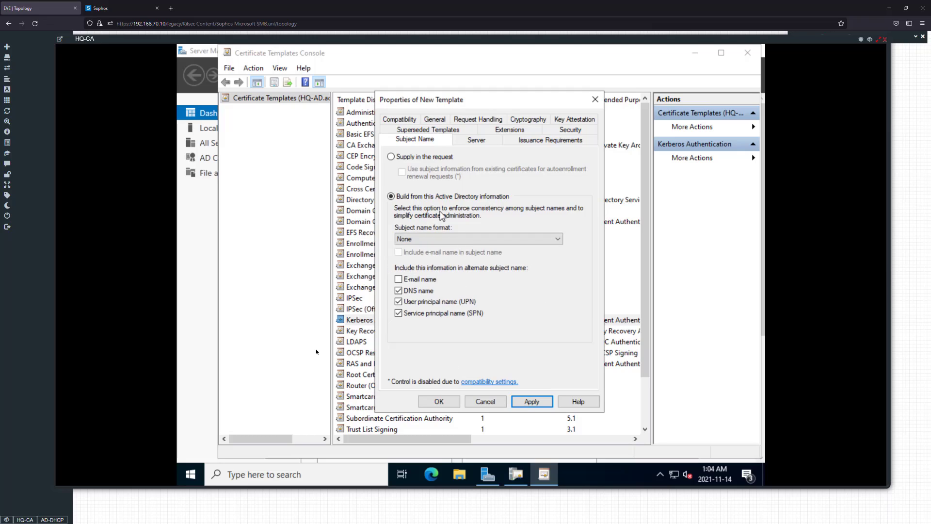
click(478, 401)
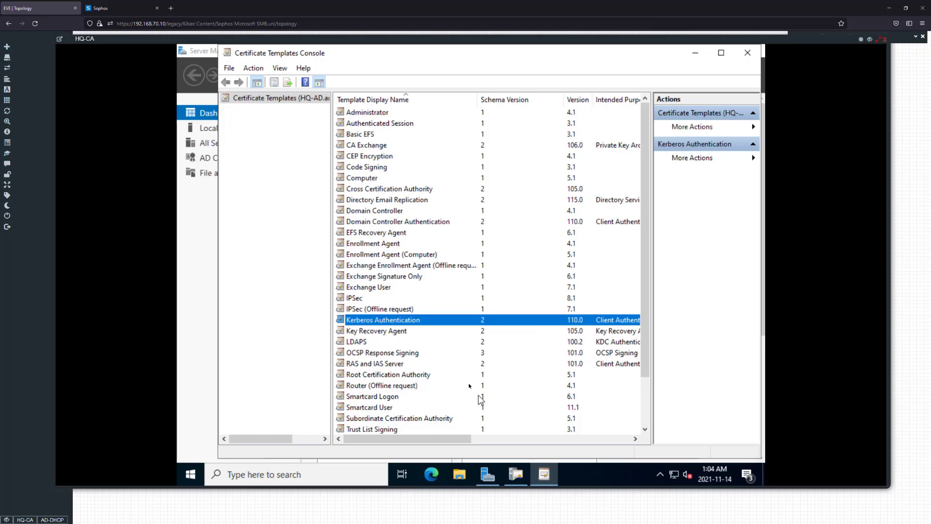
Open the existing LDAPS template's properties and check its Active Directory publishing and re-enrollment options
click(404, 343)
right_click(407, 346)
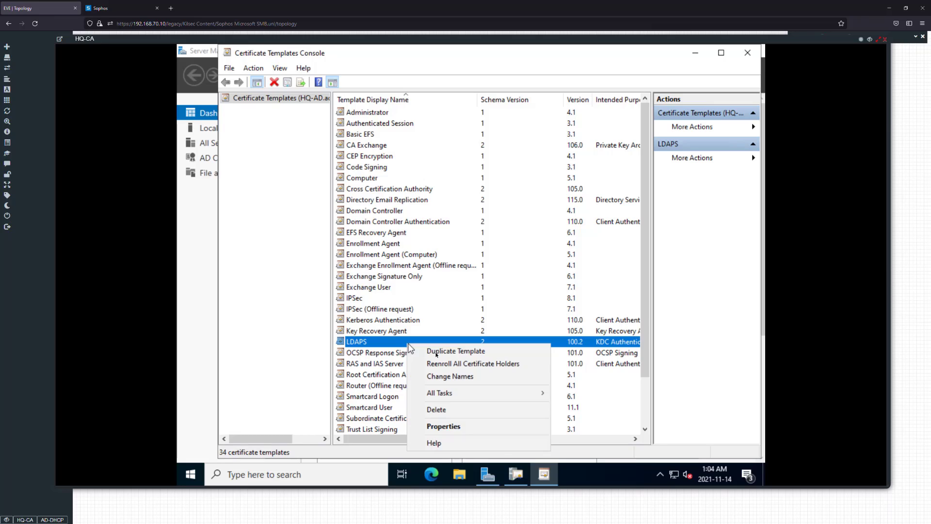
click(443, 427)
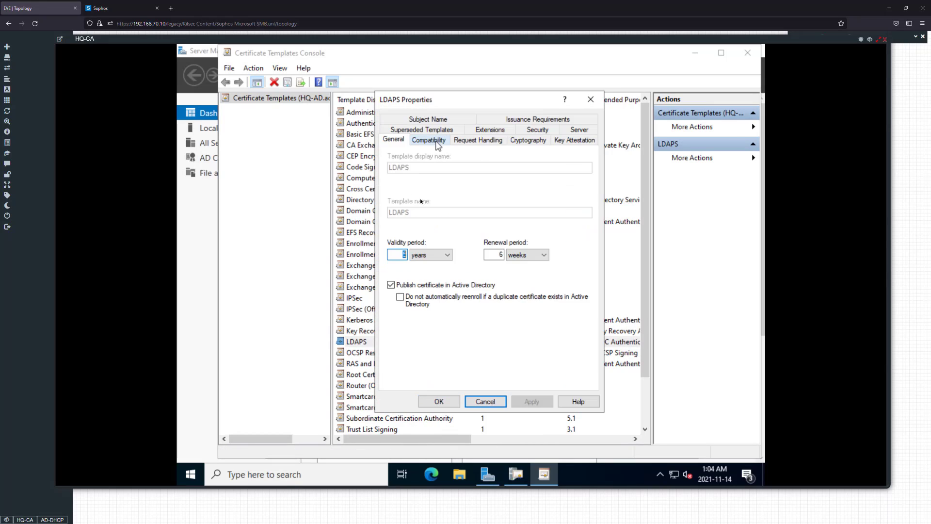
click(411, 294)
click(422, 306)
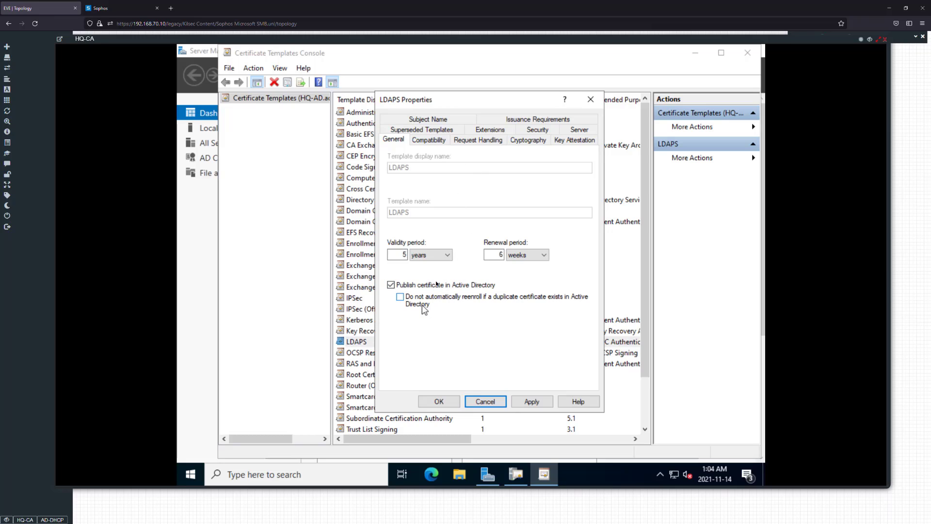
Review the LDAPS template's security, subject name, cryptography and request handling settings, and apply the properties
click(537, 130)
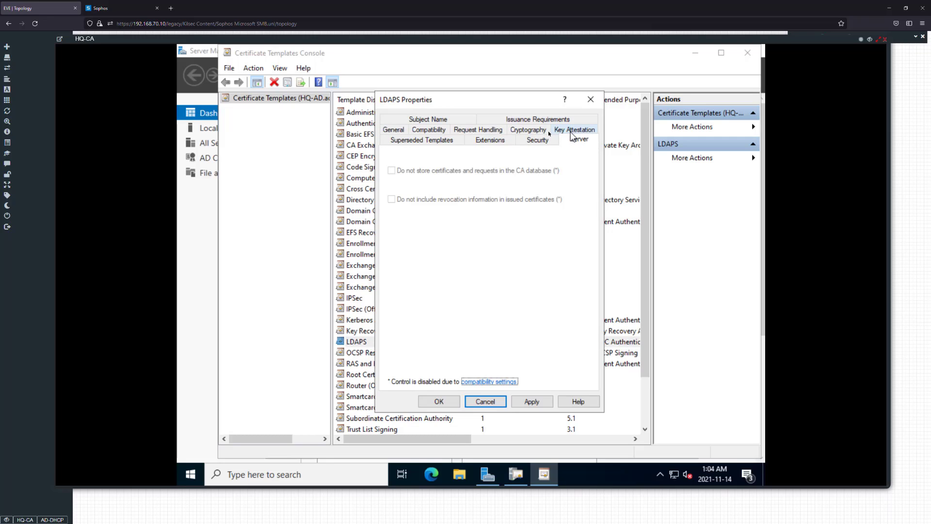
click(428, 120)
click(413, 303)
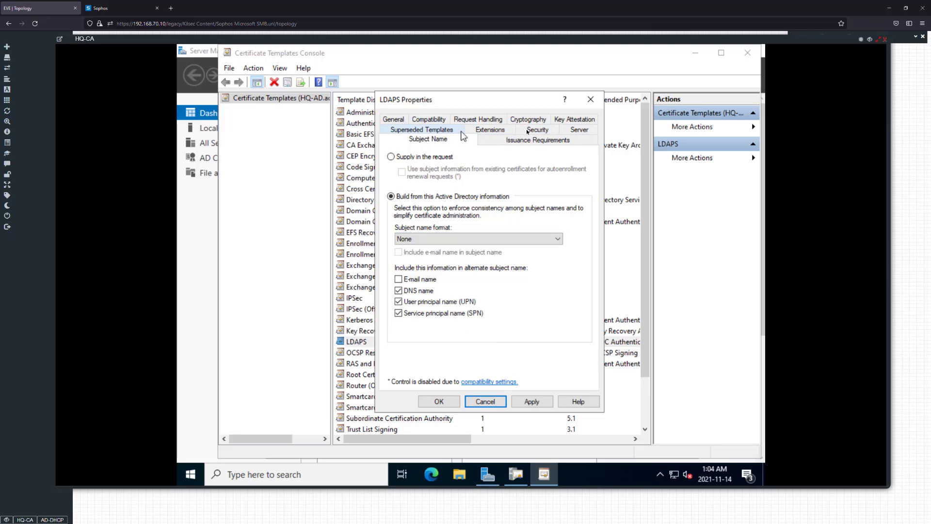
click(573, 119)
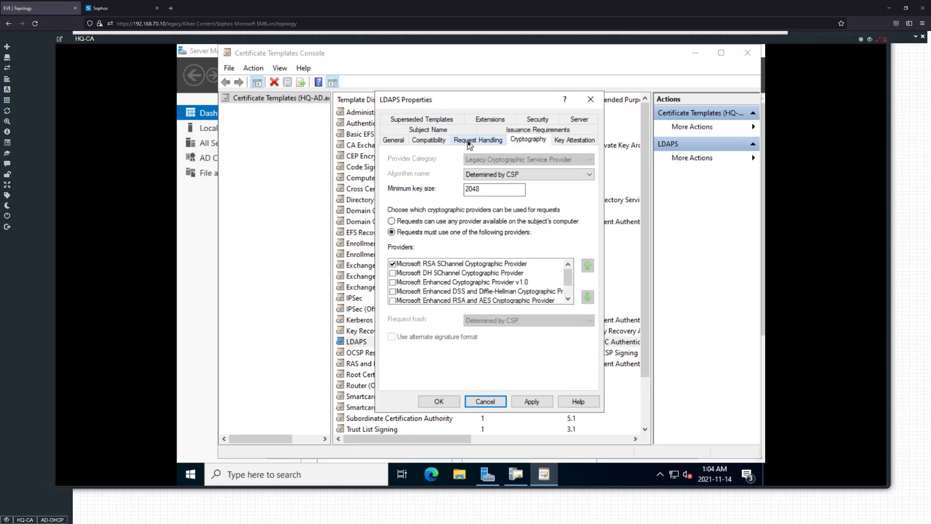
click(479, 140)
click(429, 140)
click(398, 140)
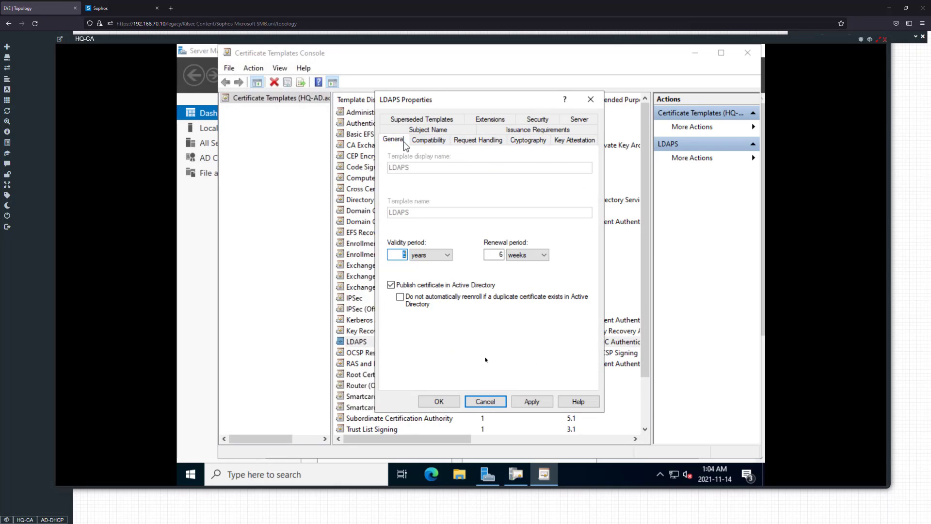
click(532, 402)
click(447, 403)
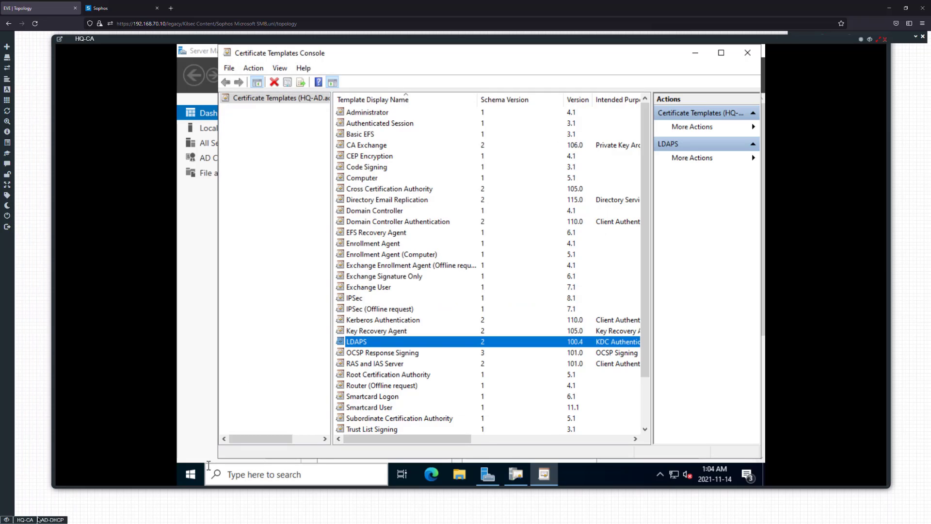
Switch to the AD-DHCP server and open Command Prompt
click(52, 520)
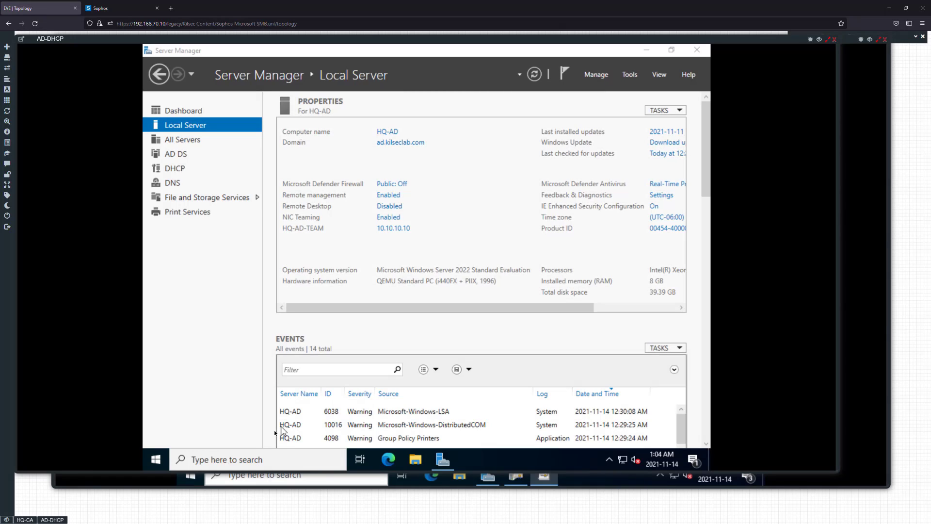
click(280, 456)
text(cmd)
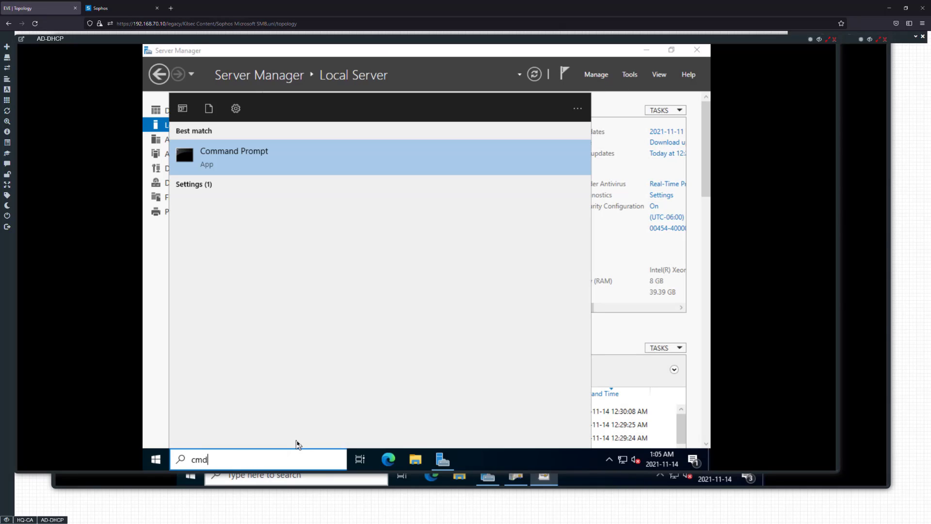
key(Return)
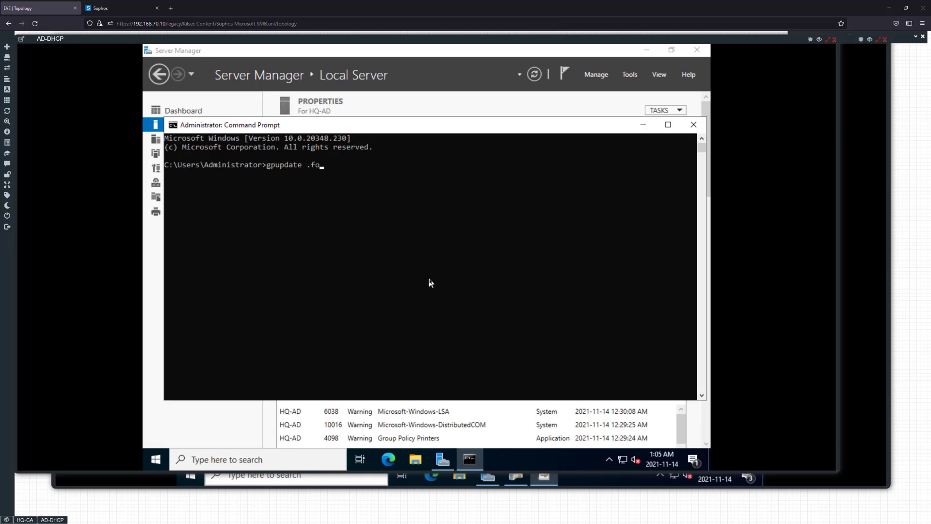
Force a Group Policy update on HQ-AD with gpupdate /force
key(Return)
key(Up)
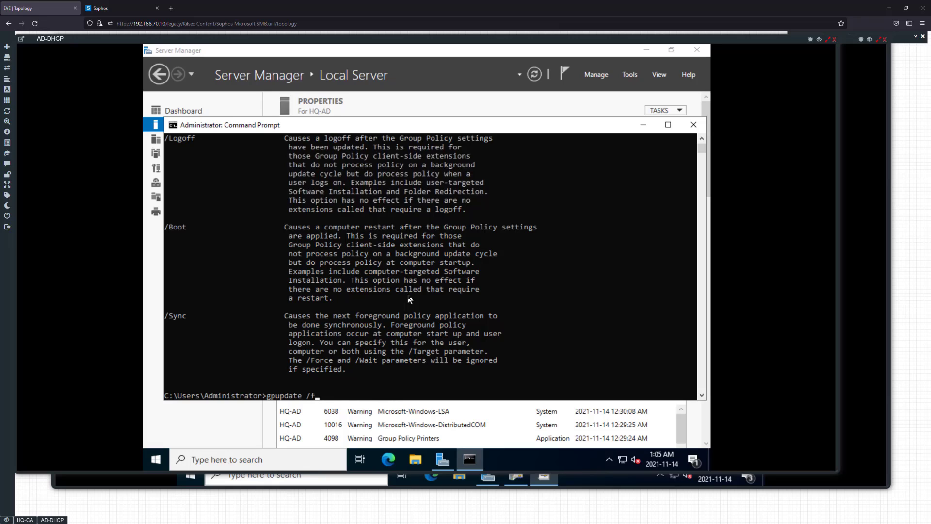
key(Return)
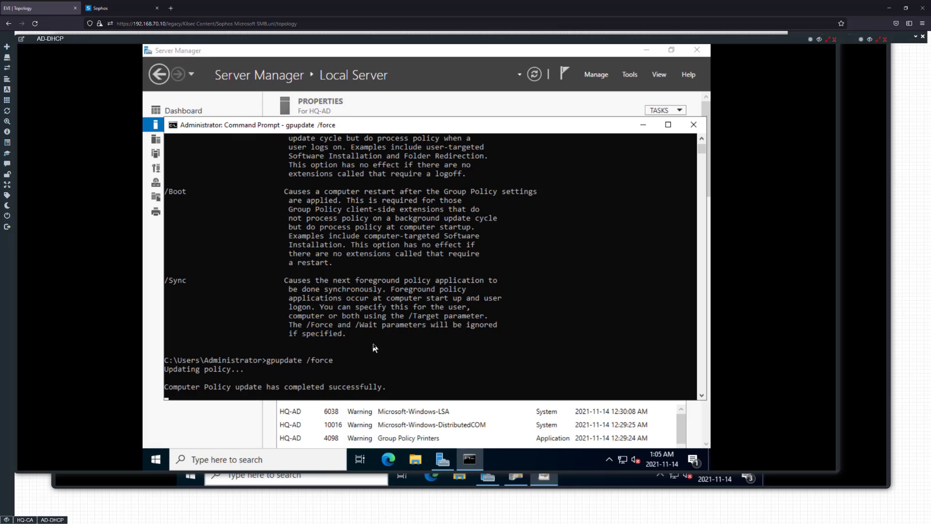
text(\)
key(Return)
click(347, 344)
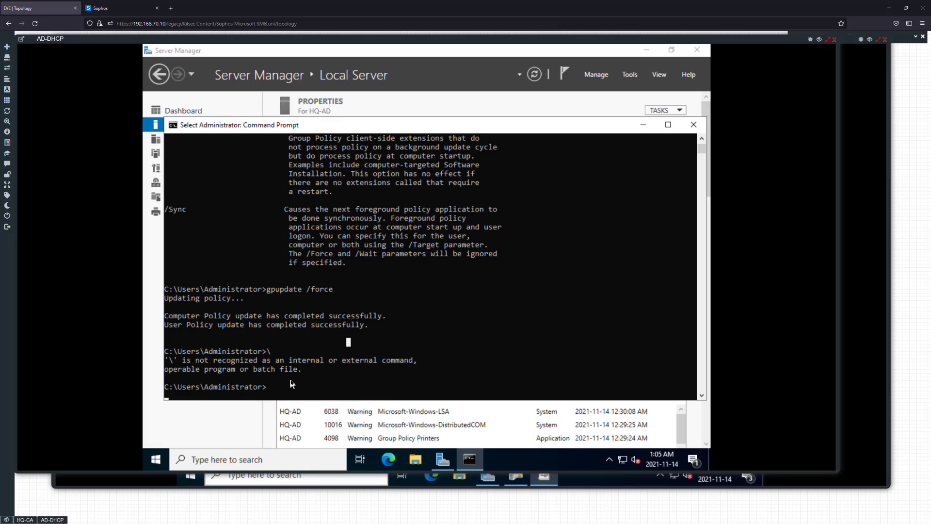
Open the local computer certificates on HQ-AD and examine the ad-HQ-CA-CA and HQ-CA entries among the trusted root certificates
click(188, 466)
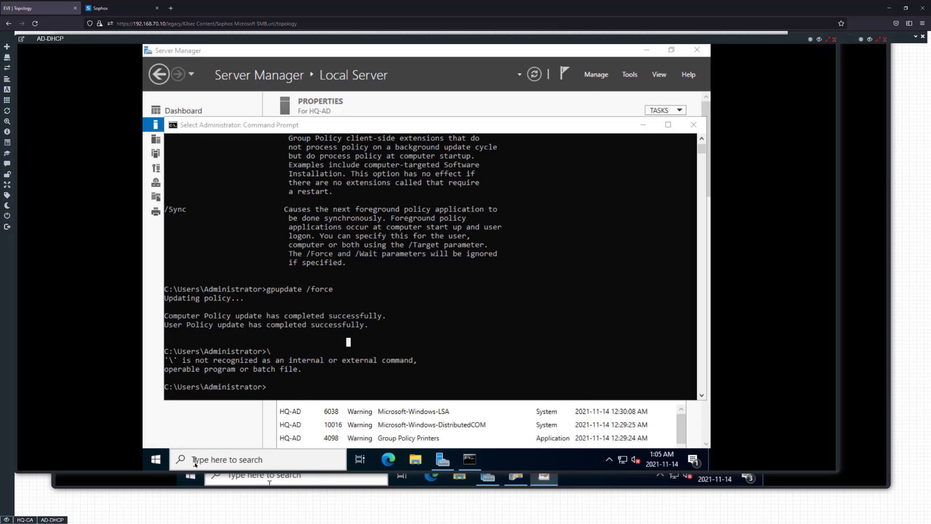
text(cert)
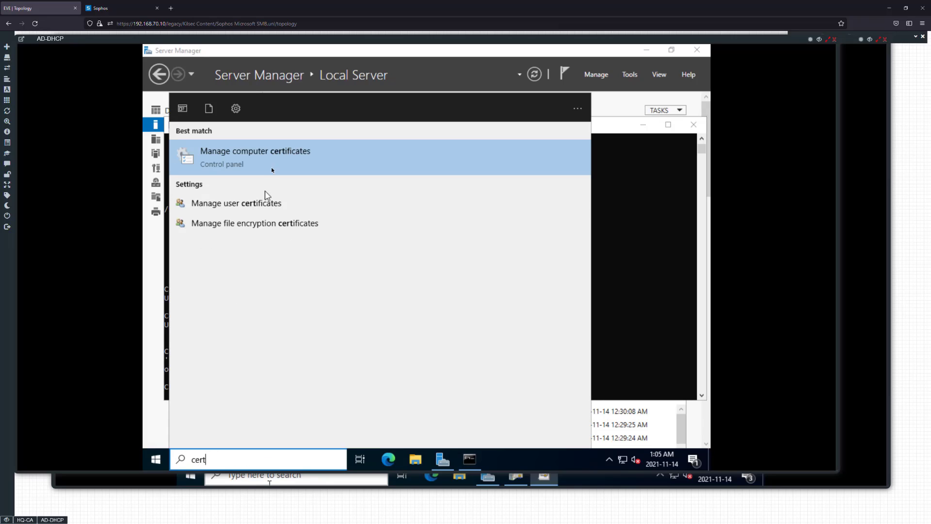
click(269, 165)
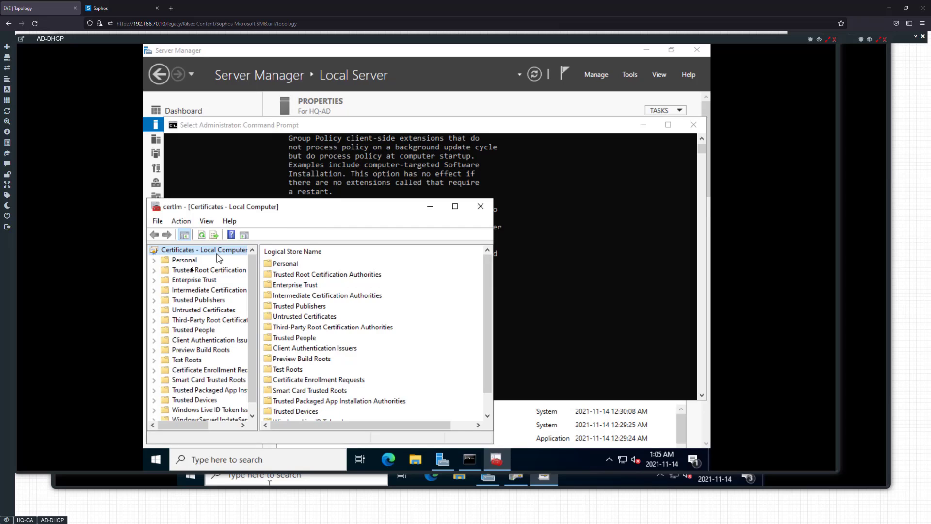
click(208, 270)
double_click(274, 265)
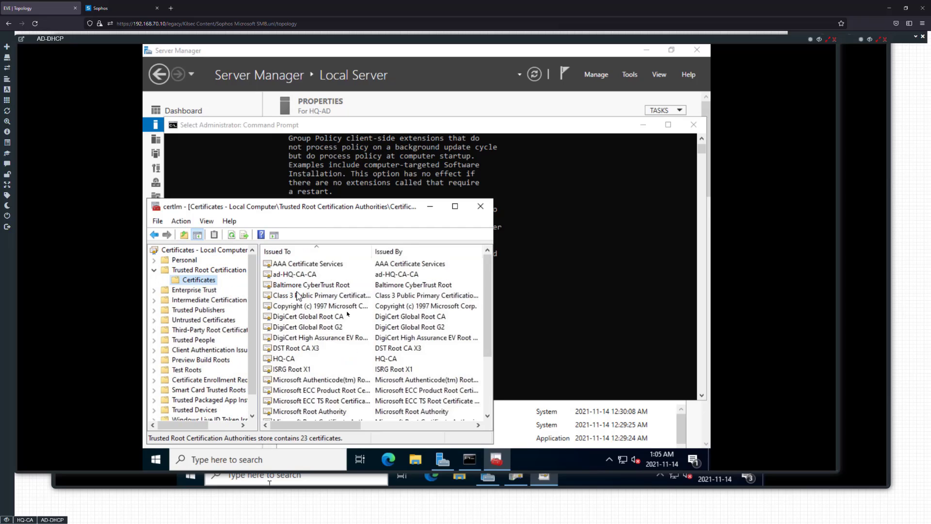
click(287, 359)
click(352, 278)
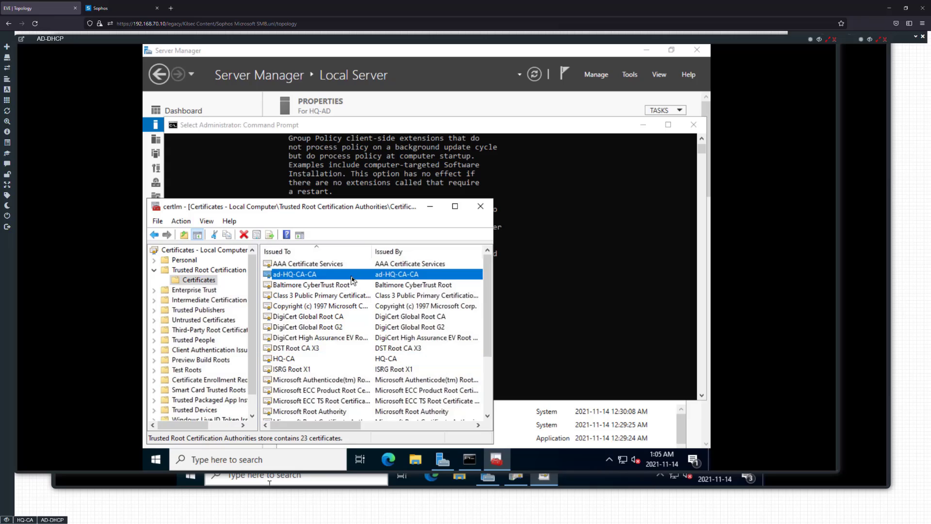
click(211, 270)
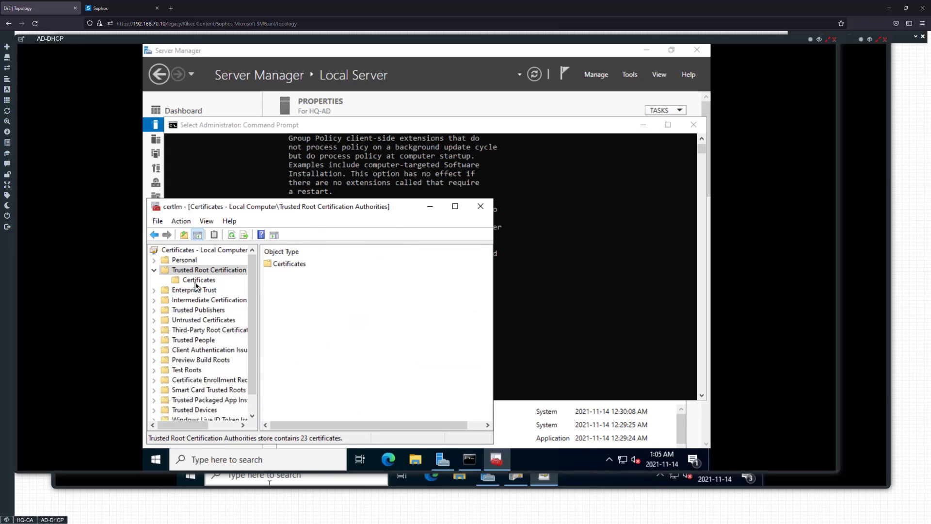
click(198, 280)
Open the Personal store's certificates and select the HQ-AD.ad.kilseclab.com certificate
click(184, 260)
double_click(287, 263)
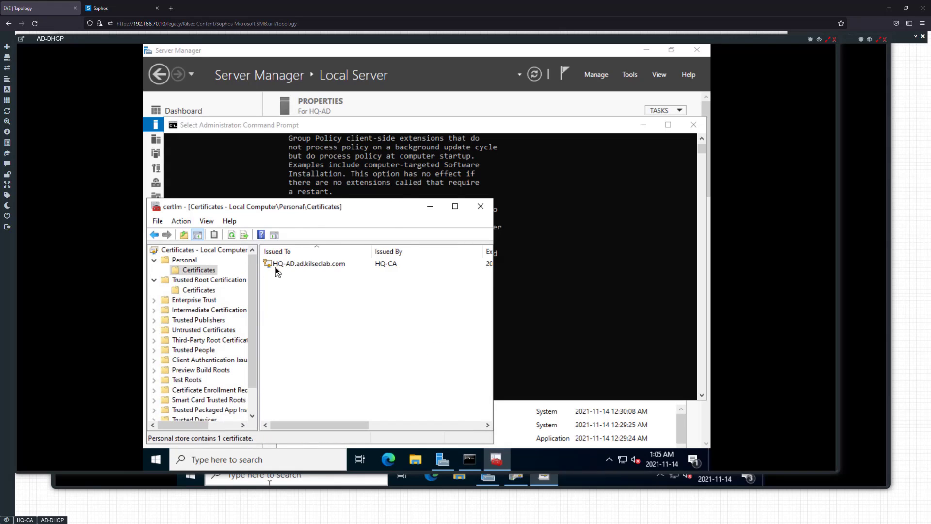
click(276, 268)
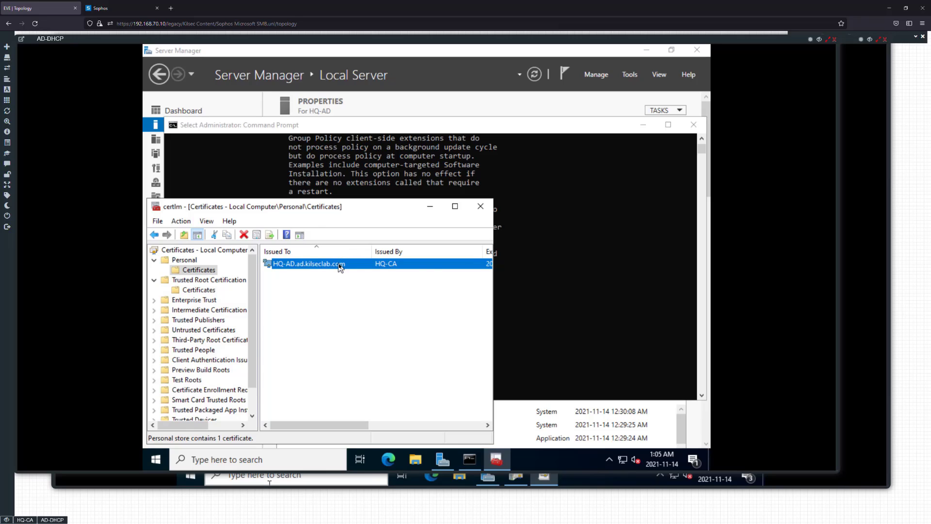
Check the intended purposes of the HQ-AD.ad.kilseclab.com certificate in the Personal store
drag(327, 424, 436, 425)
drag(350, 250, 437, 250)
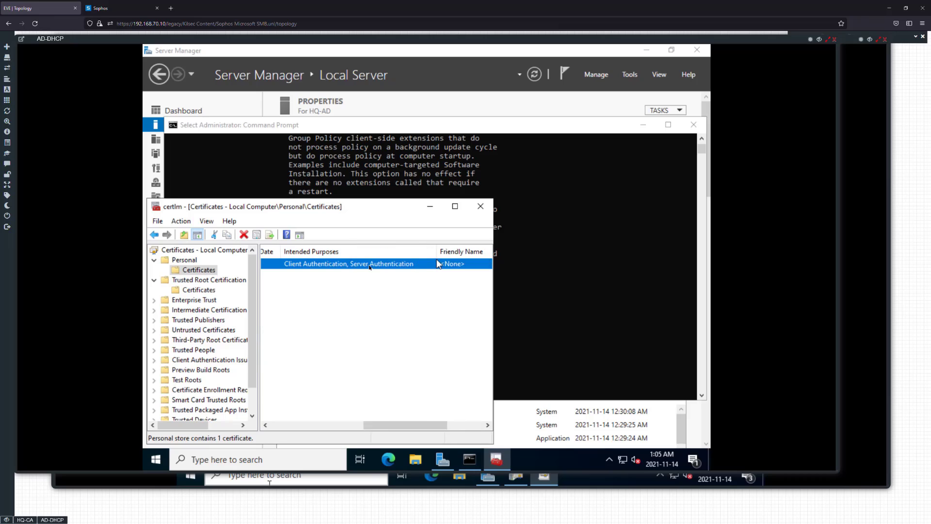
drag(415, 430, 321, 430)
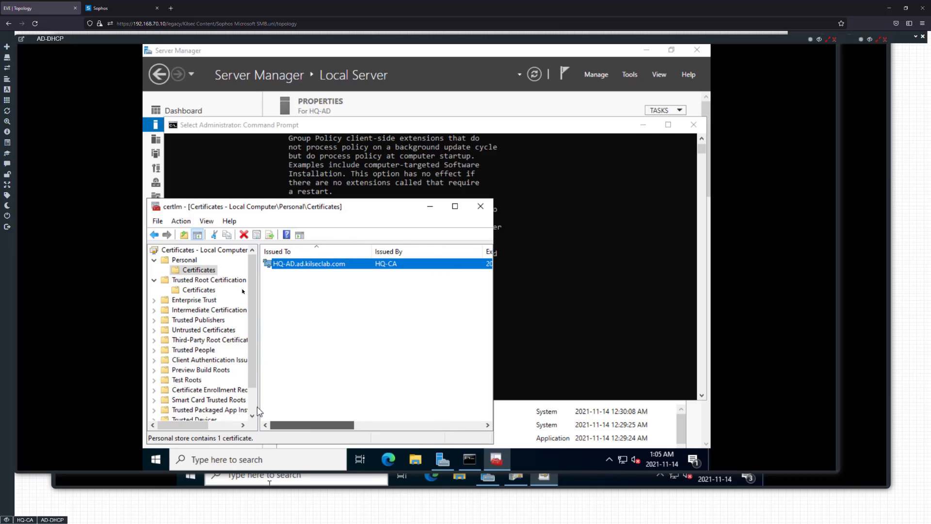
Try to enroll an LDAPS certificate through the Active Directory Enrollment Policy, retry the request, and refresh the Personal certificate list
right_click(195, 270)
mouse_move(220, 279)
click(302, 279)
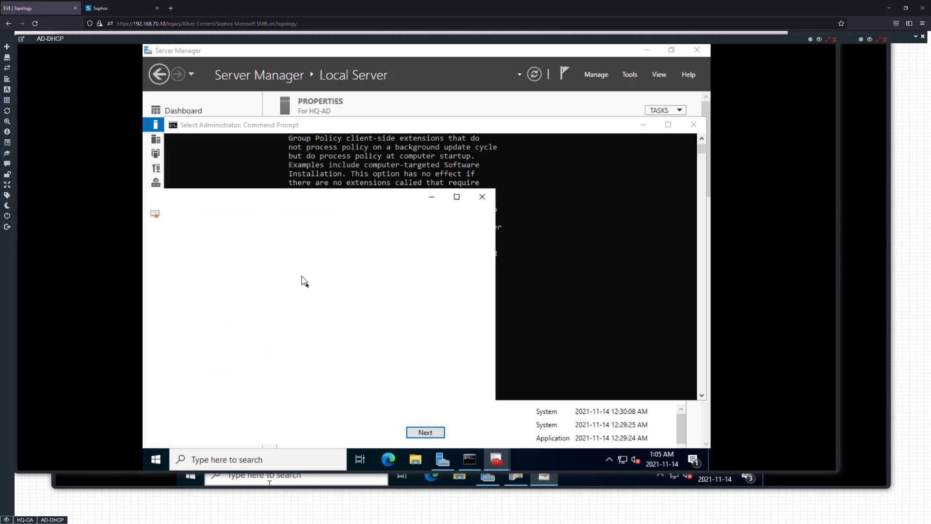
click(422, 431)
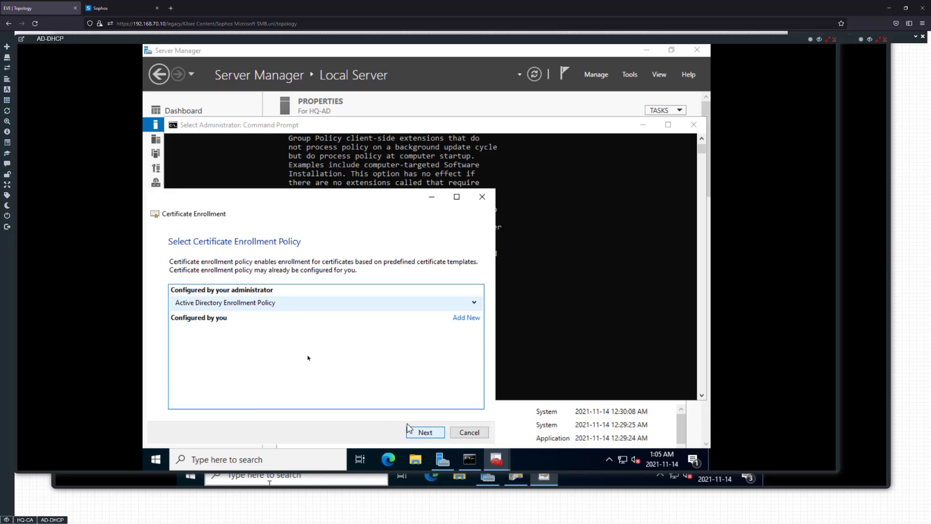
click(424, 431)
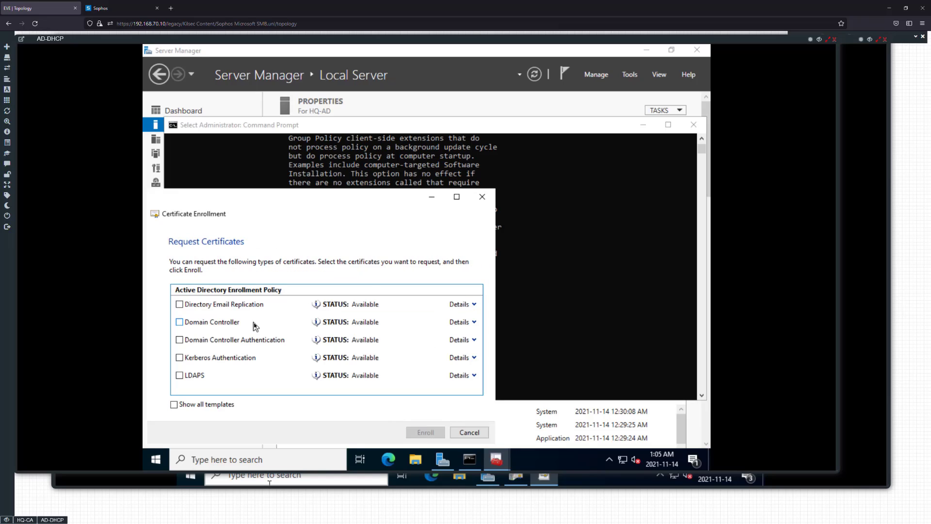
click(179, 375)
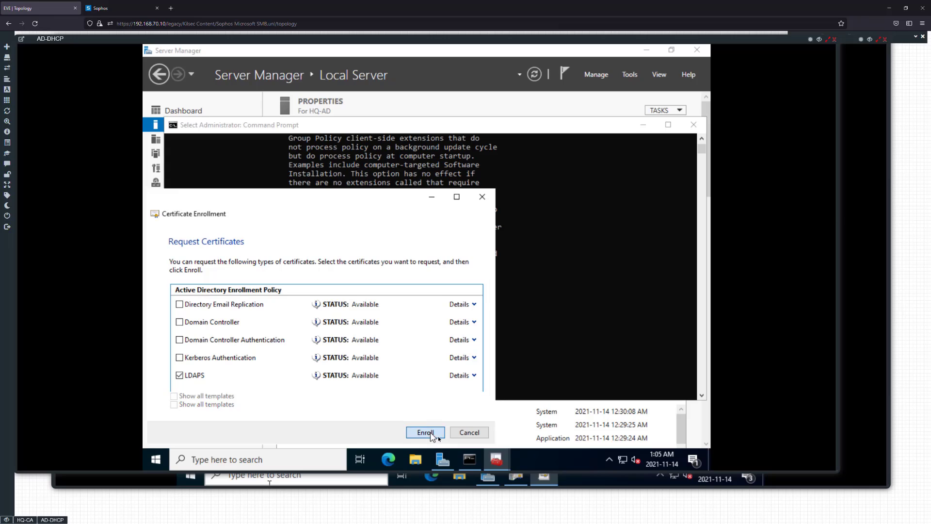
click(438, 435)
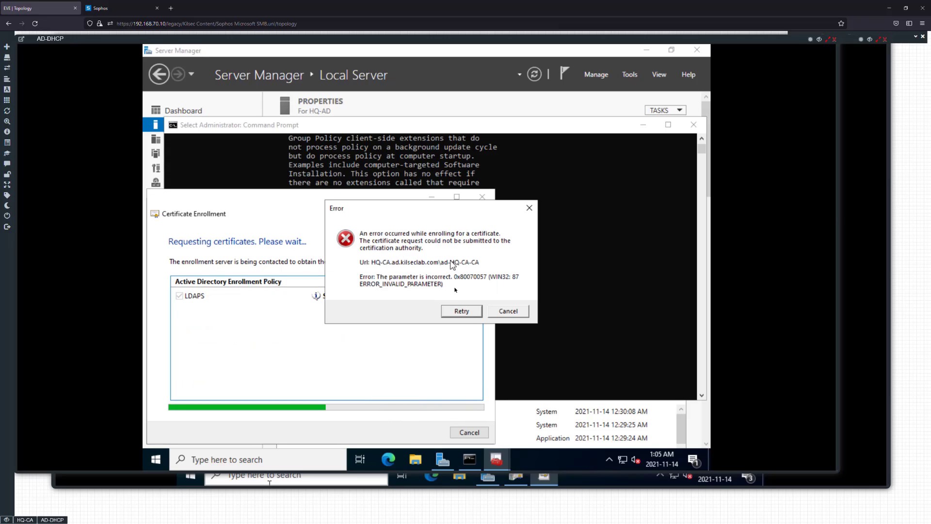
click(461, 312)
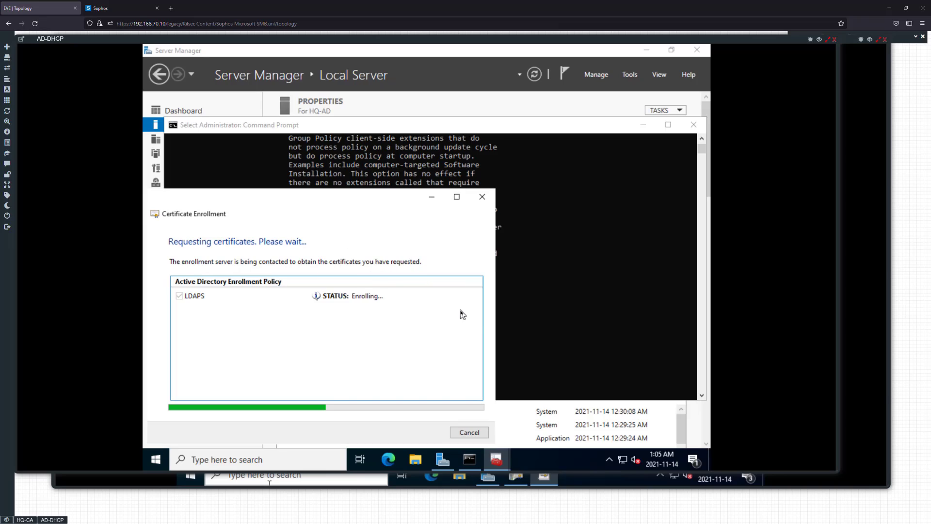
click(502, 312)
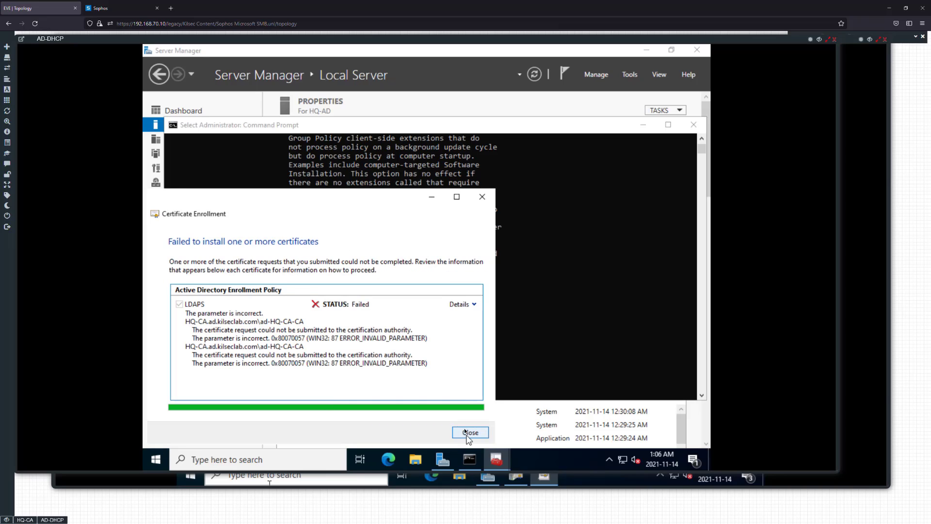
click(468, 432)
right_click(270, 305)
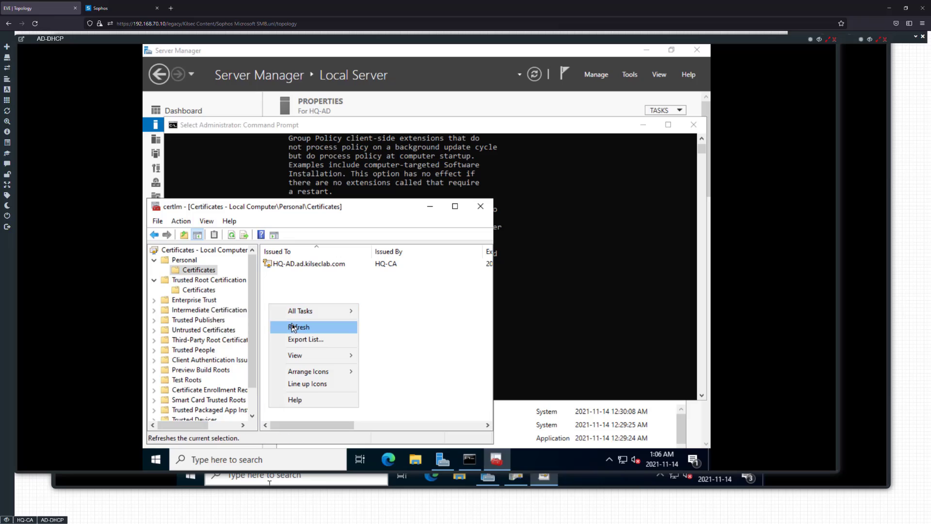
click(293, 328)
Delete the ad-HQ-CA-CA certificate from the Trusted Root Certification Authorities store
click(197, 291)
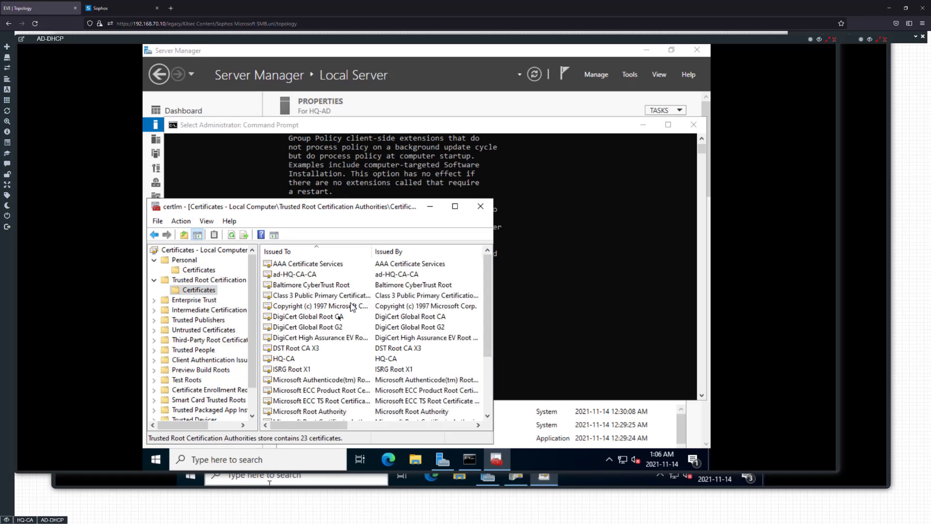
click(295, 274)
key(Delete)
click(468, 315)
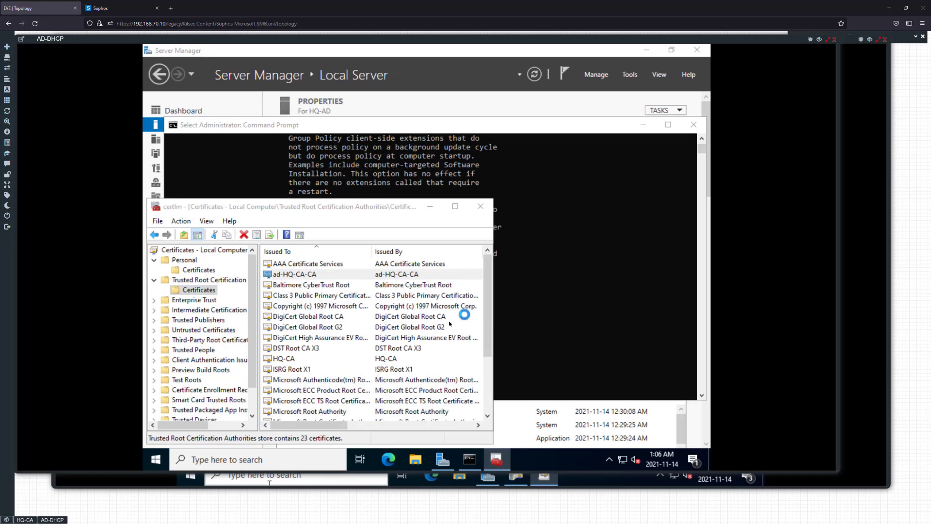
Check a new certificate request for the LDAPS template with all templates shown, cancel it, and close the certificates console
click(198, 270)
right_click(198, 272)
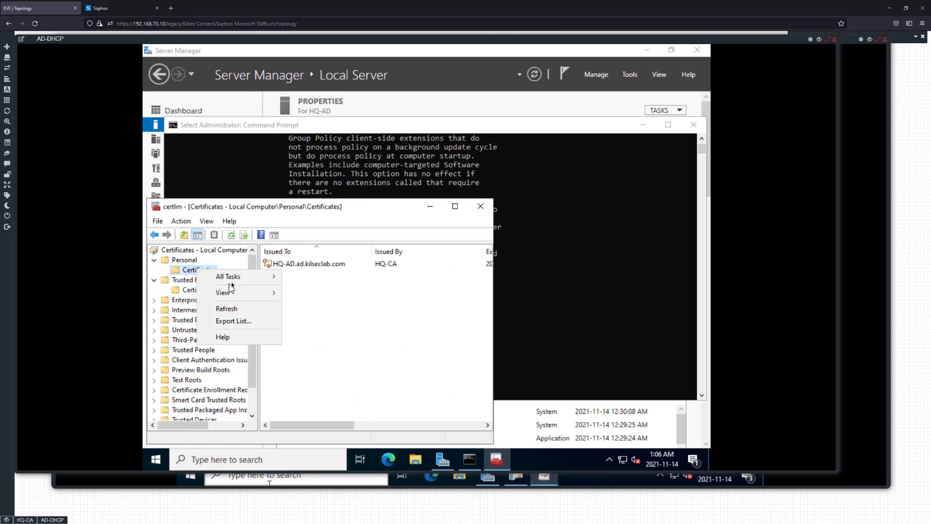
mouse_move(235, 283)
click(317, 281)
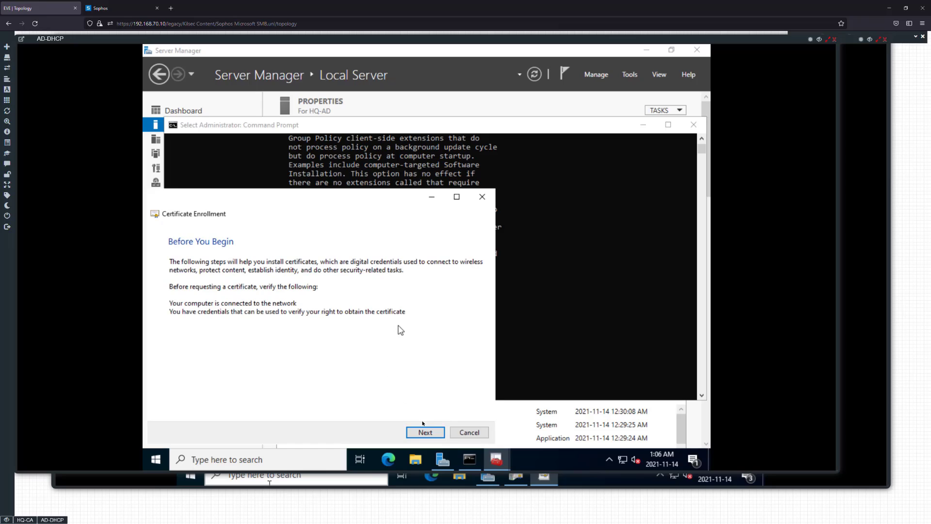
click(425, 432)
click(425, 433)
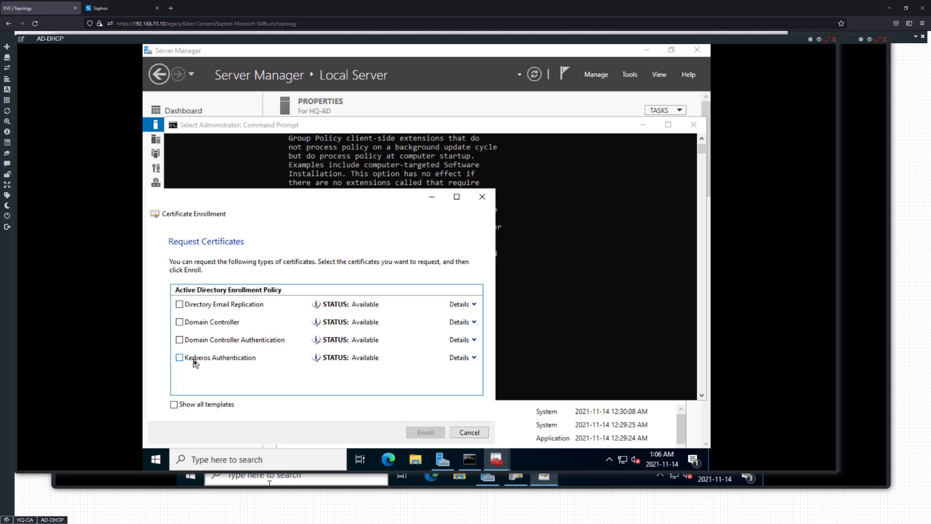
click(185, 406)
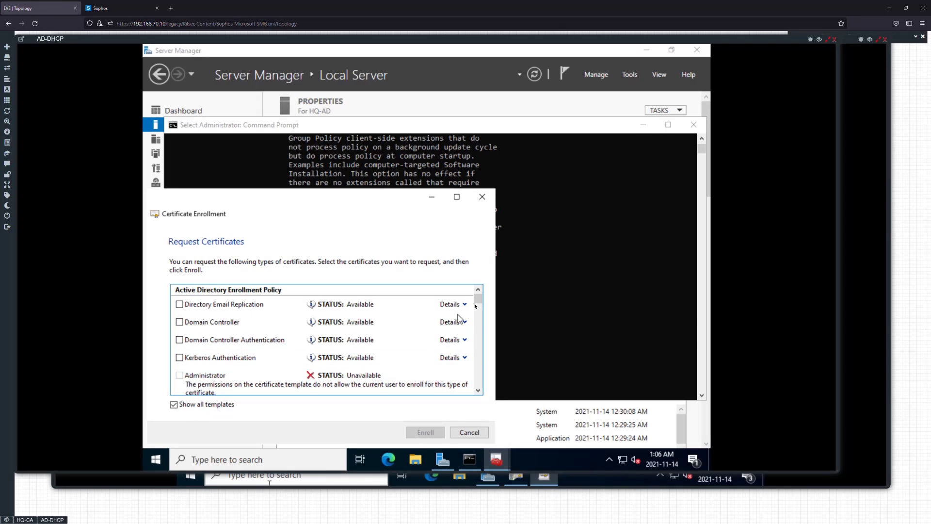
drag(480, 310, 476, 374)
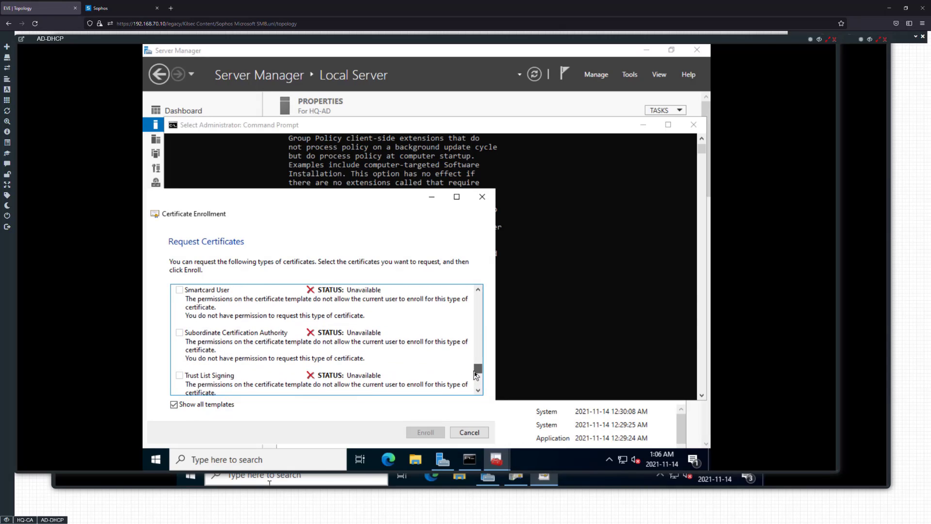
click(469, 432)
click(480, 206)
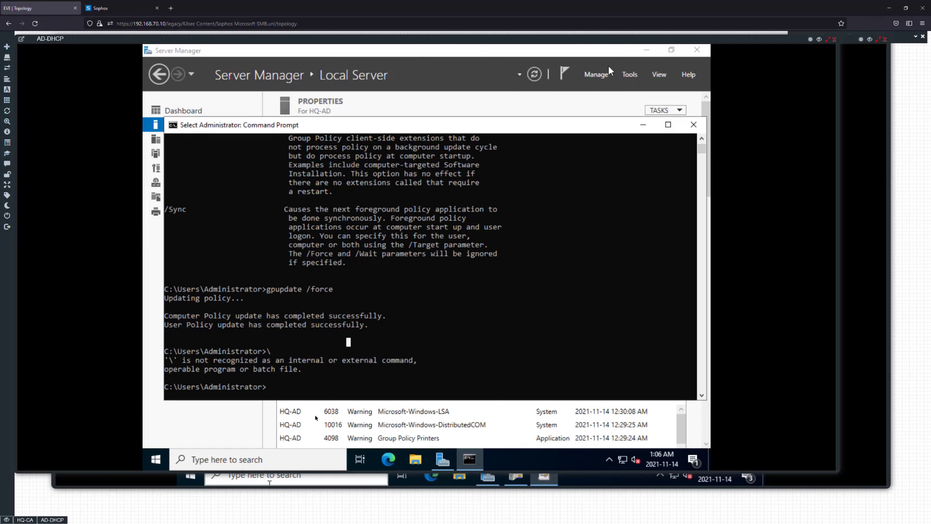
Restart HQ-AD immediately from the Command Prompt with shutdown /r /t 0
click(156, 459)
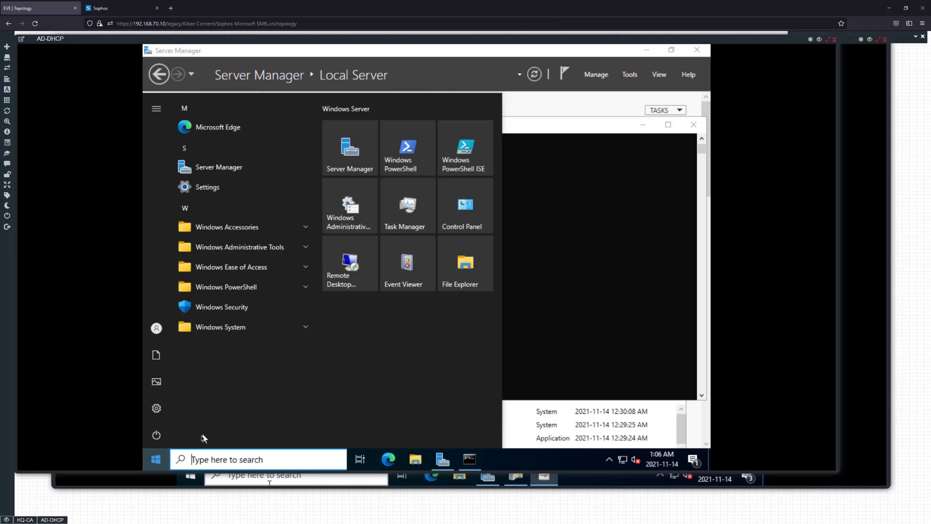
click(540, 380)
key(Return)
text(s)
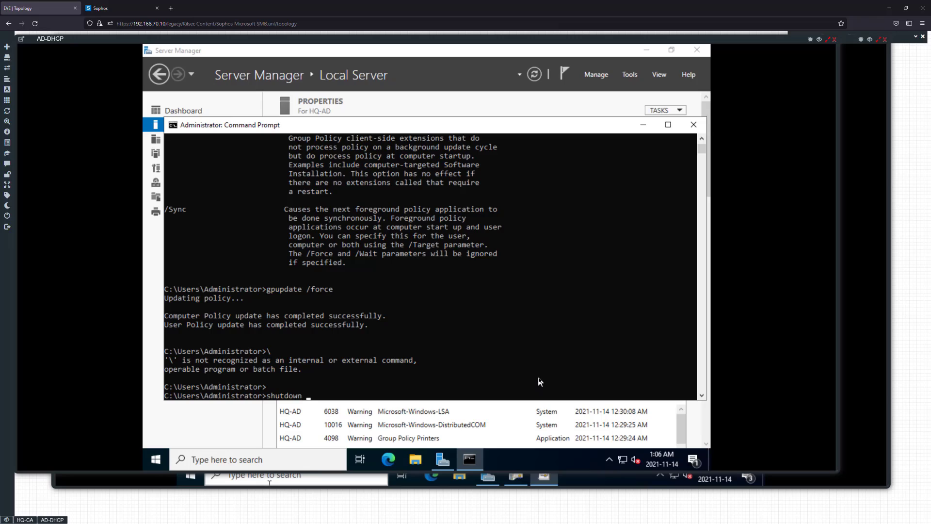
text(hutdown /r /t 0)
key(Return)
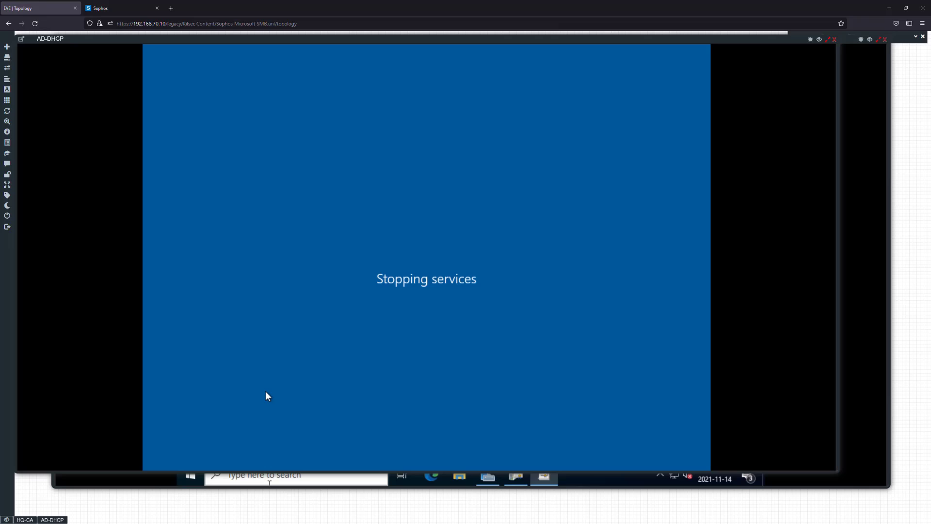
Switch to the Sophos Firewall web console and set the hour to 01 in its time administration settings
click(123, 8)
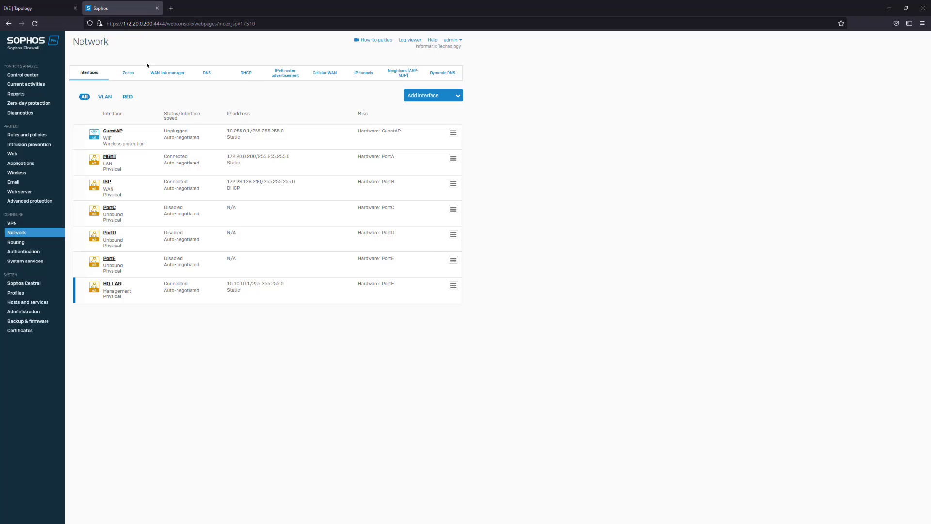
click(32, 314)
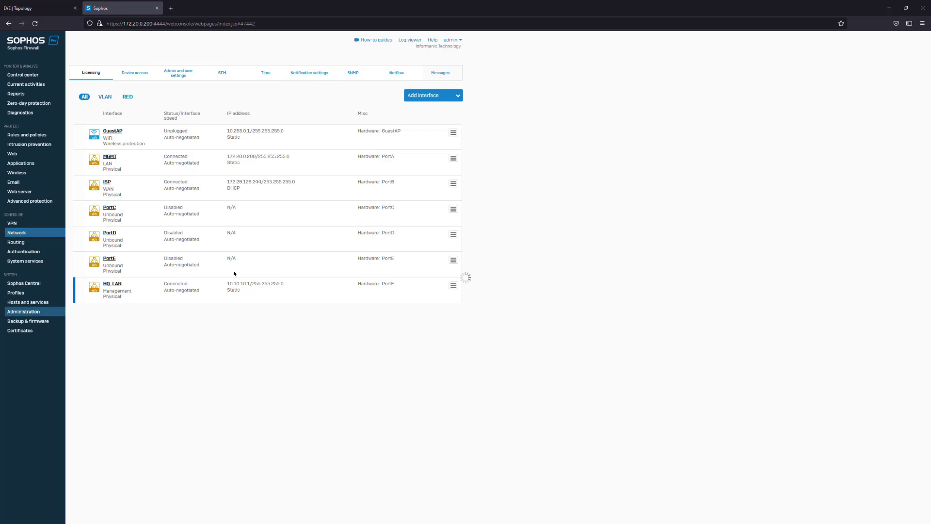
click(261, 74)
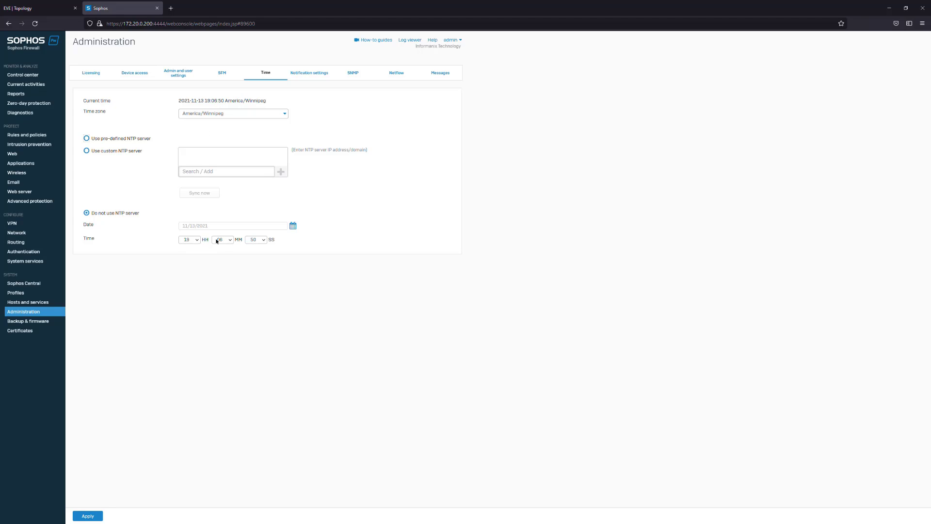
click(197, 239)
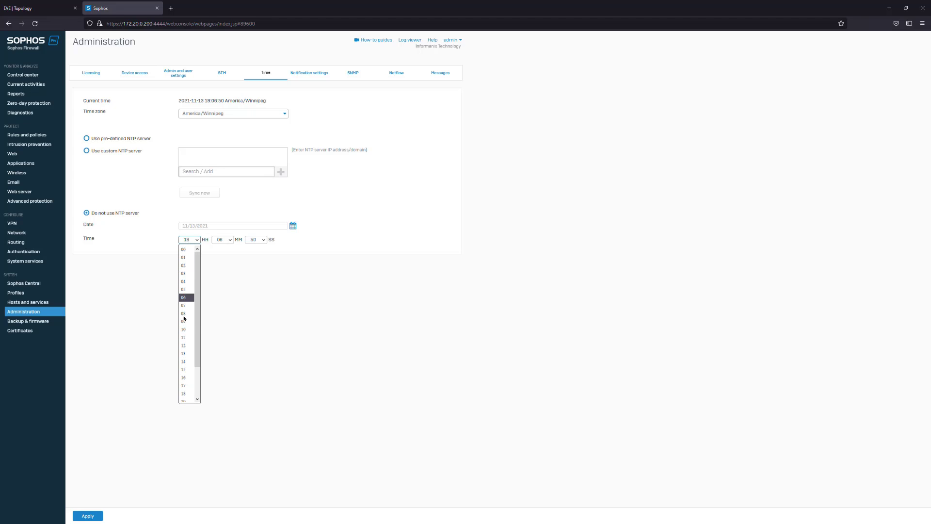
scroll(185, 339, down, 2)
scroll(186, 378, up, 2)
click(192, 258)
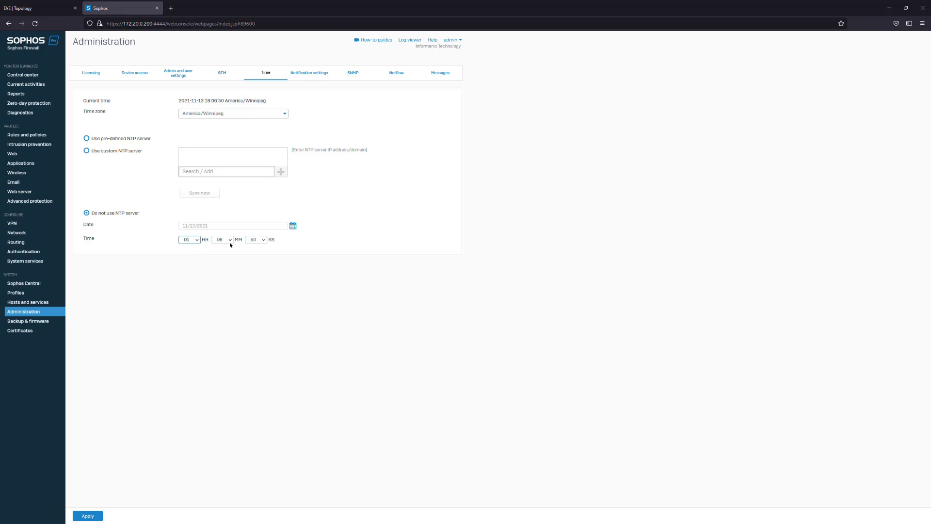
Compare with the HQ-CA clock, set the firewall's minutes to 07, and apply the time settings
click(47, 5)
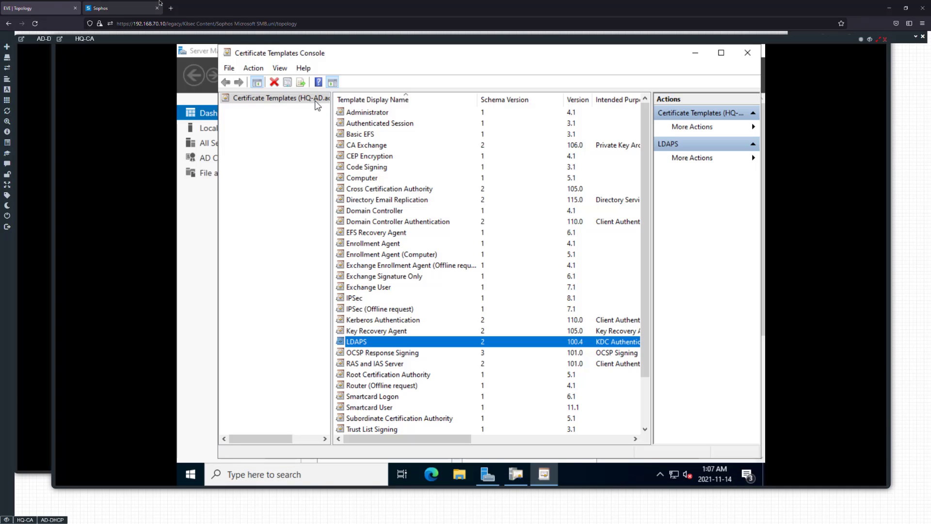
click(122, 8)
click(232, 242)
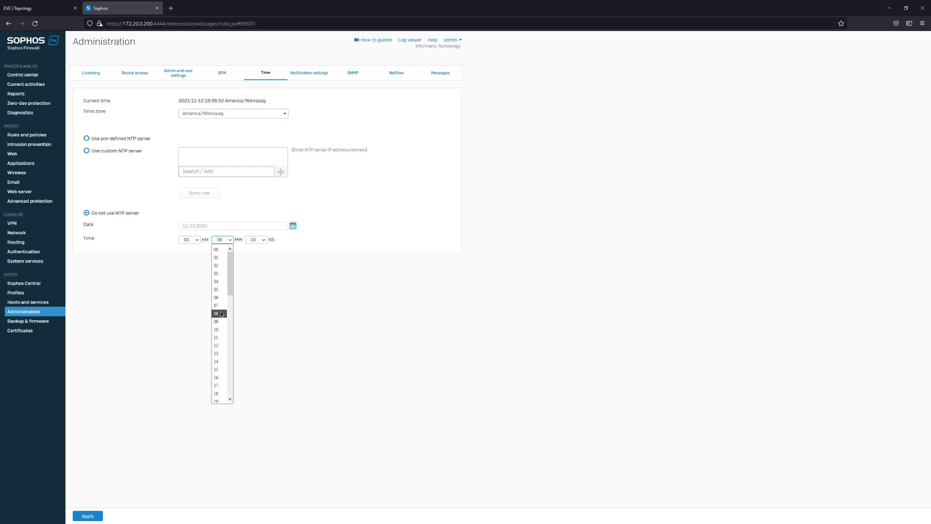
click(221, 305)
click(85, 515)
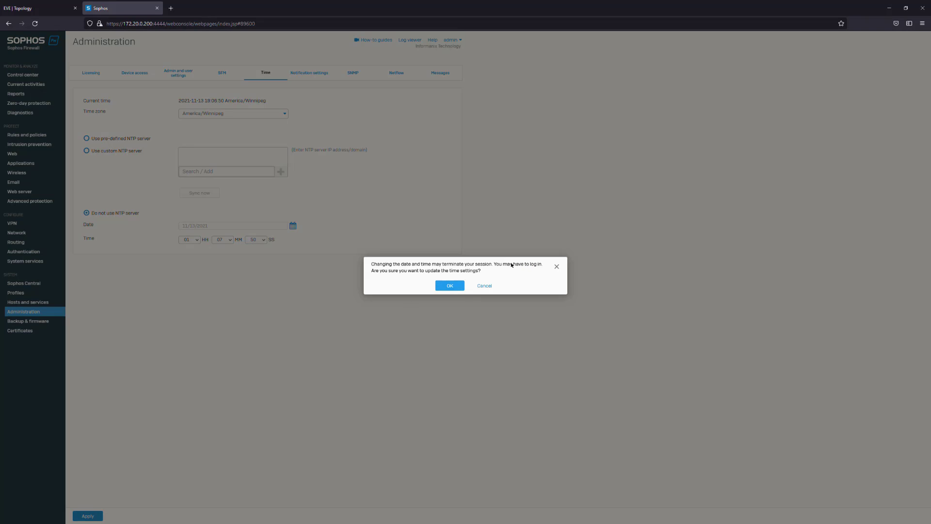
click(450, 286)
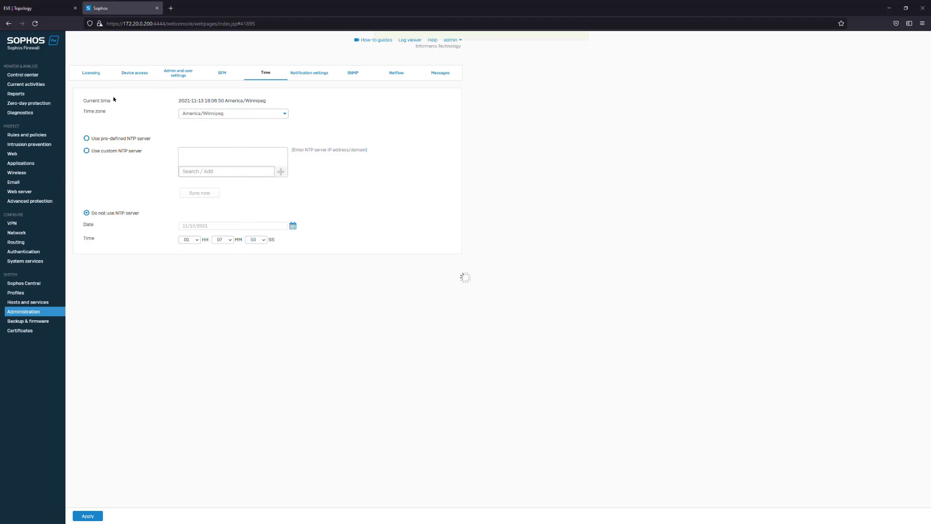
Return to the EVE topology, check the AD-DHCP restart, and close the Certificate Templates and Certification Authority consoles on HQ-CA
click(29, 8)
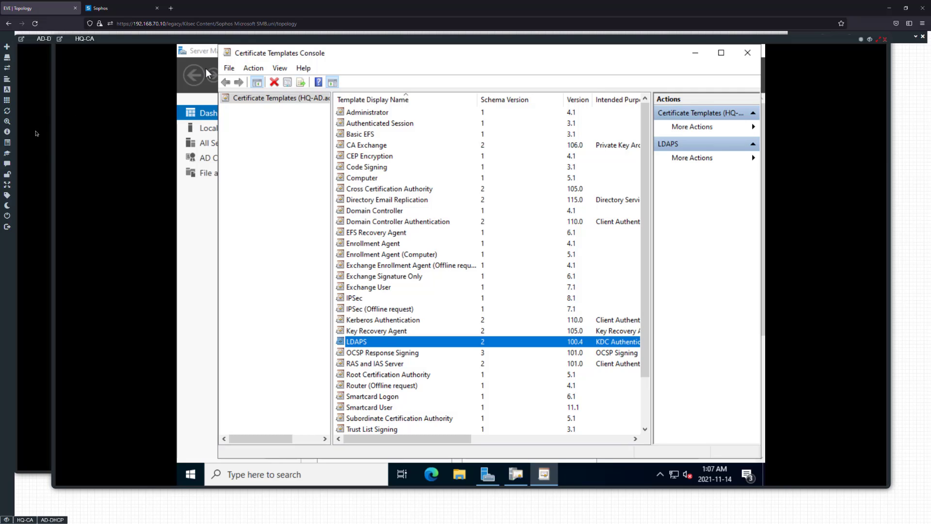
click(36, 132)
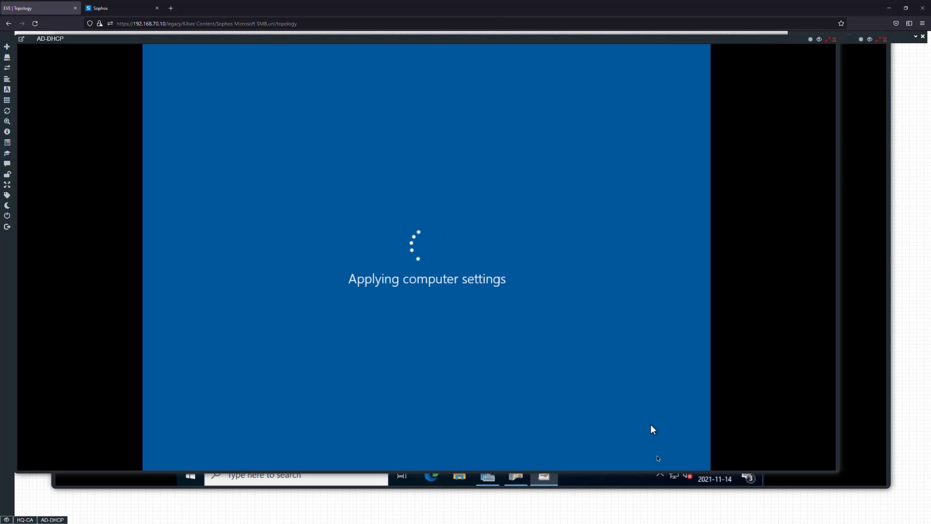
click(574, 486)
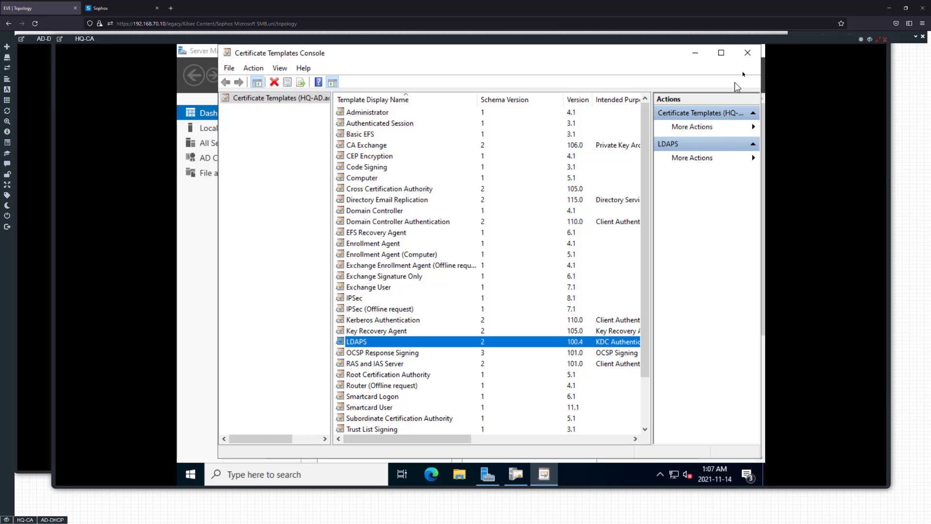
click(748, 53)
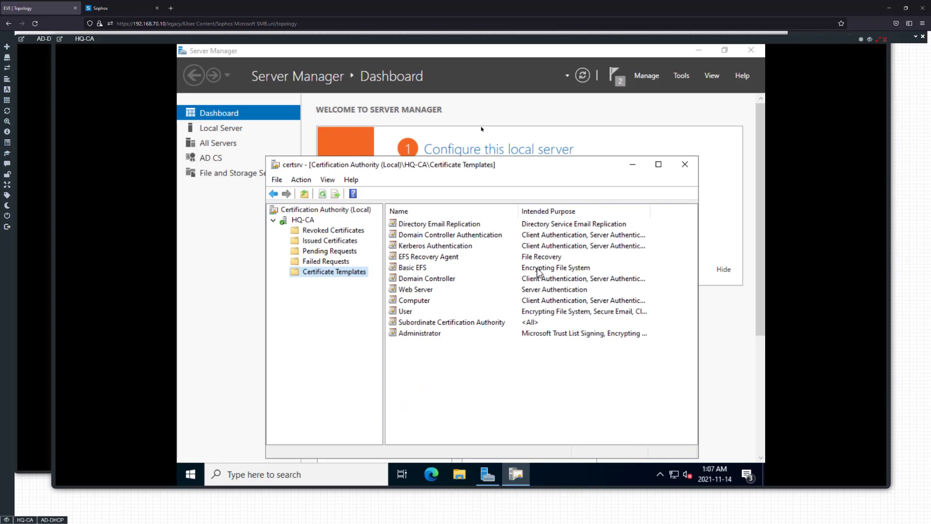
click(678, 168)
click(43, 252)
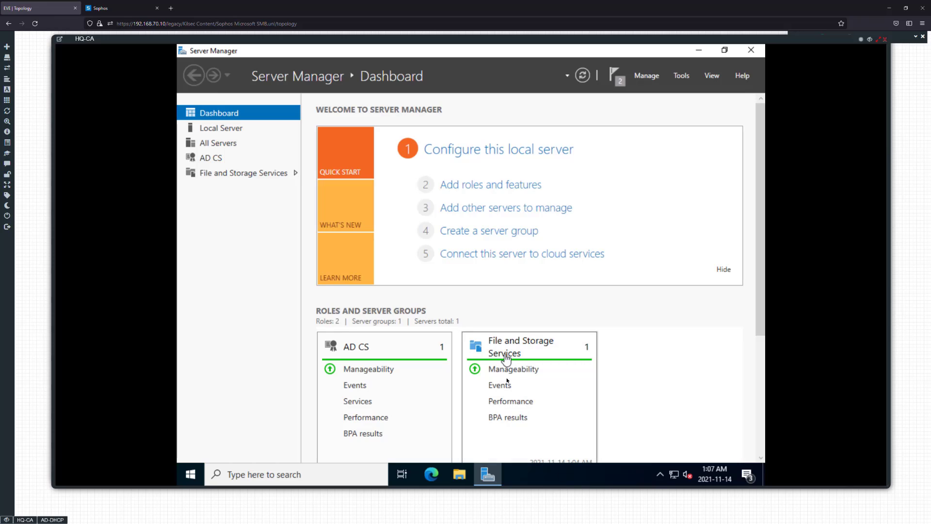
Open the Certification Authority console on HQ-CA and expand the HQ-CA authority
click(682, 78)
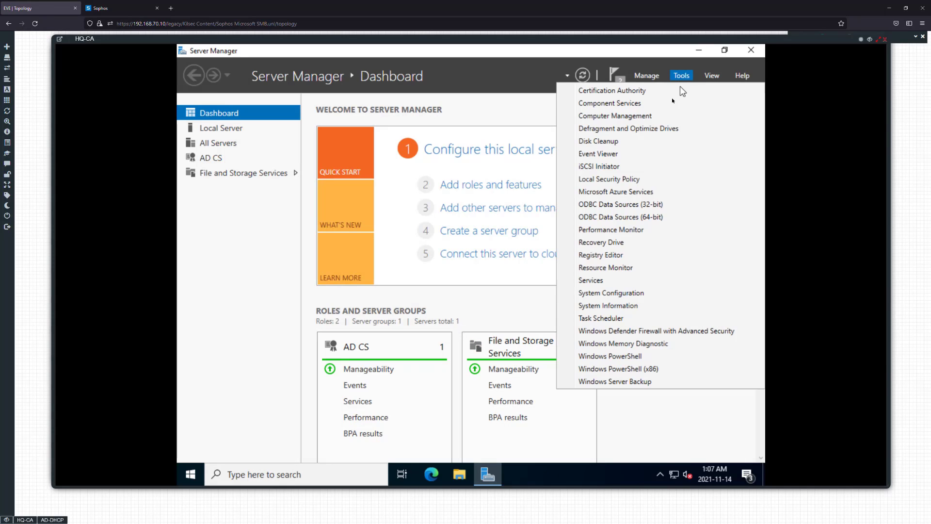
click(658, 96)
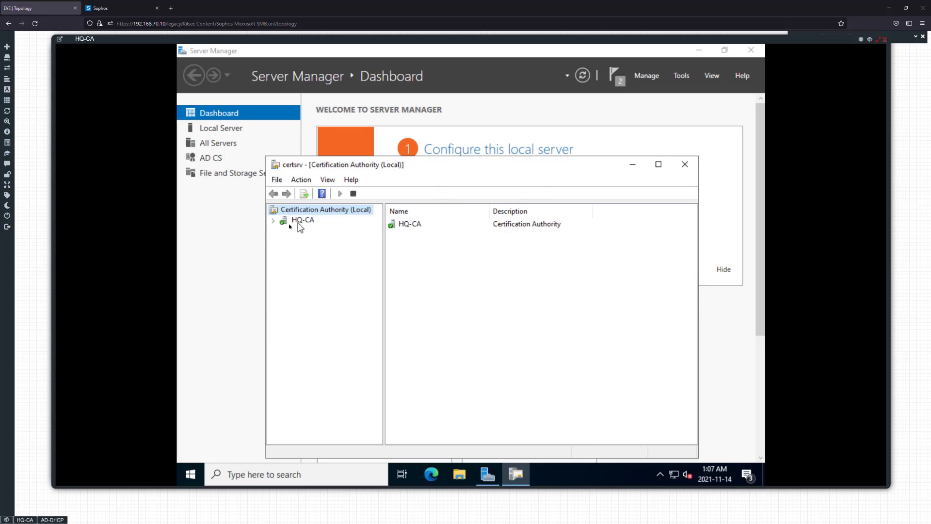
double_click(301, 221)
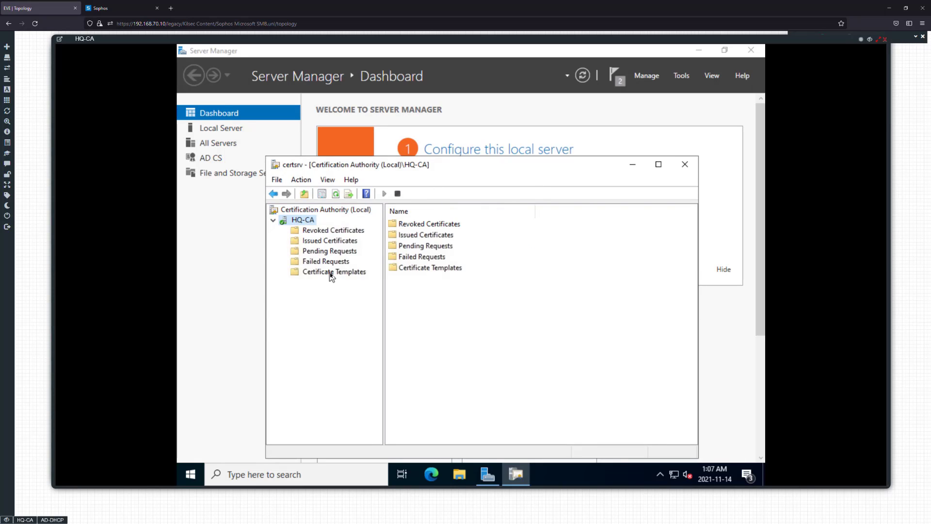
click(279, 473)
text(certm)
text(s)
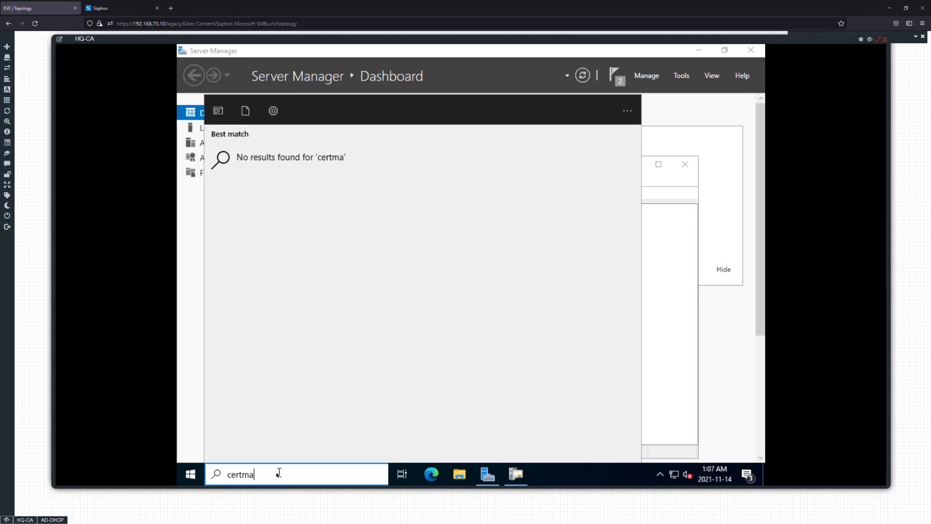
key(BackSpace)
key(BackSpace)
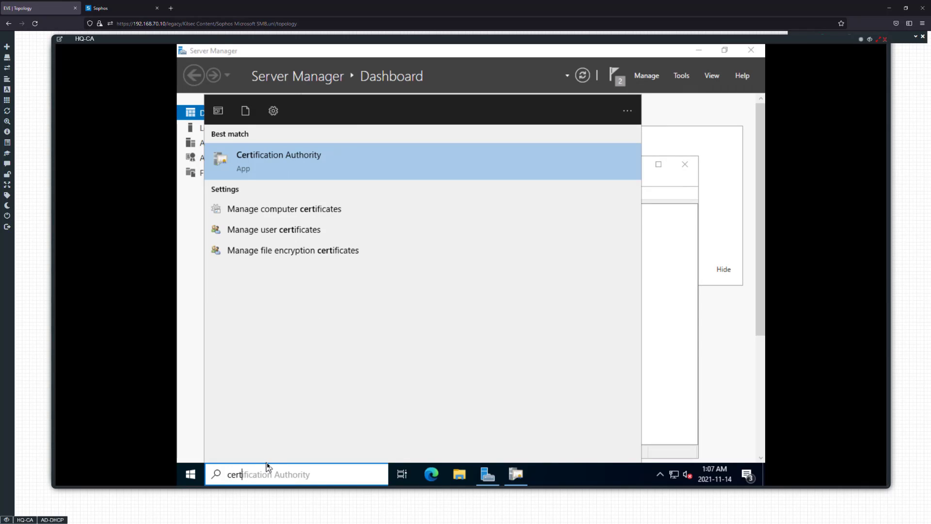
click(310, 209)
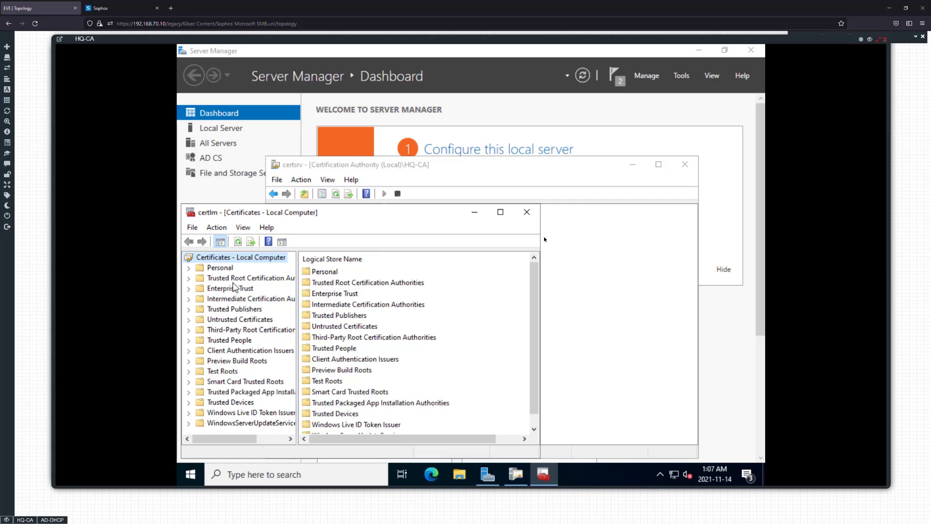
click(527, 212)
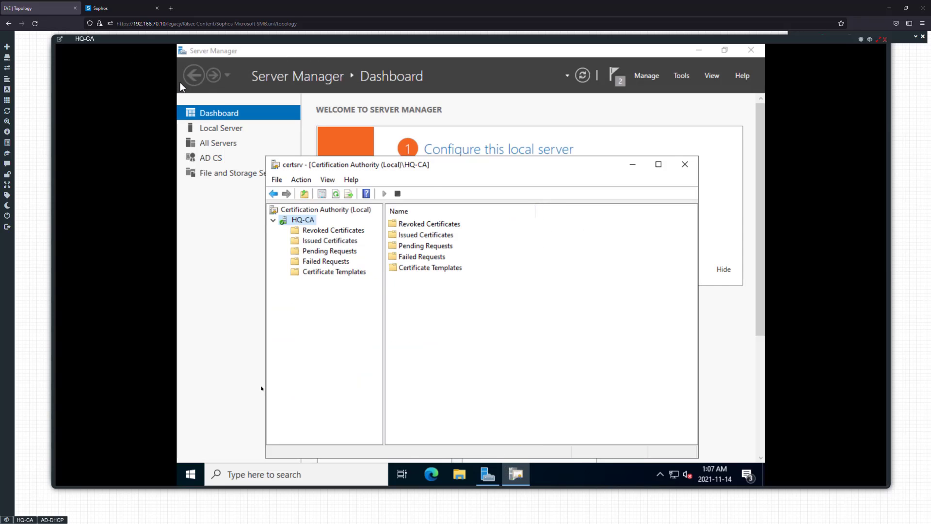
Switch to the AD-DHCP console and sign in to the AD\Administrator account with its password
click(52, 520)
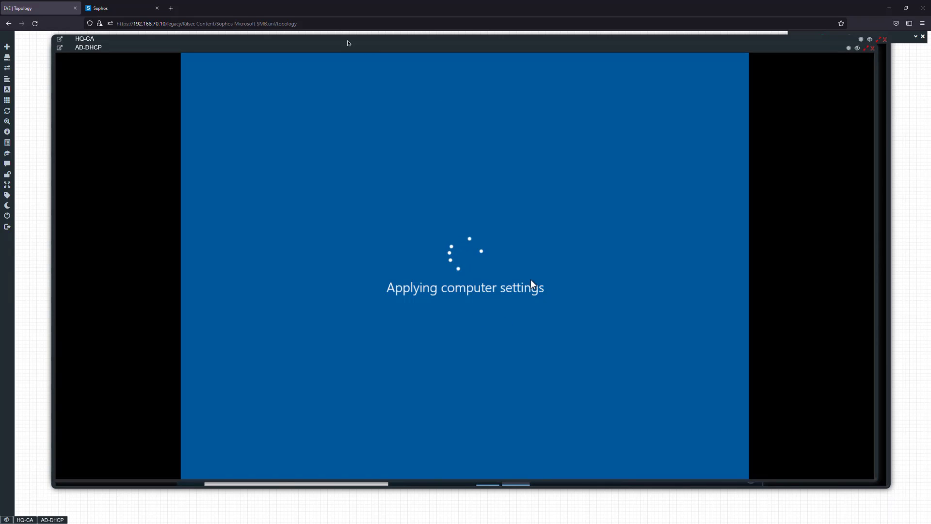
drag(348, 52, 341, 51)
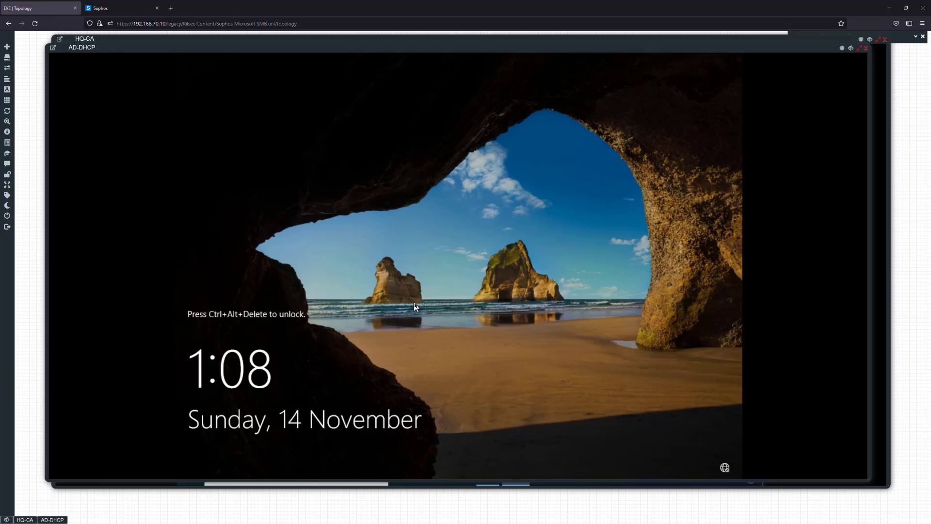
key(ctrl+alt+Delete)
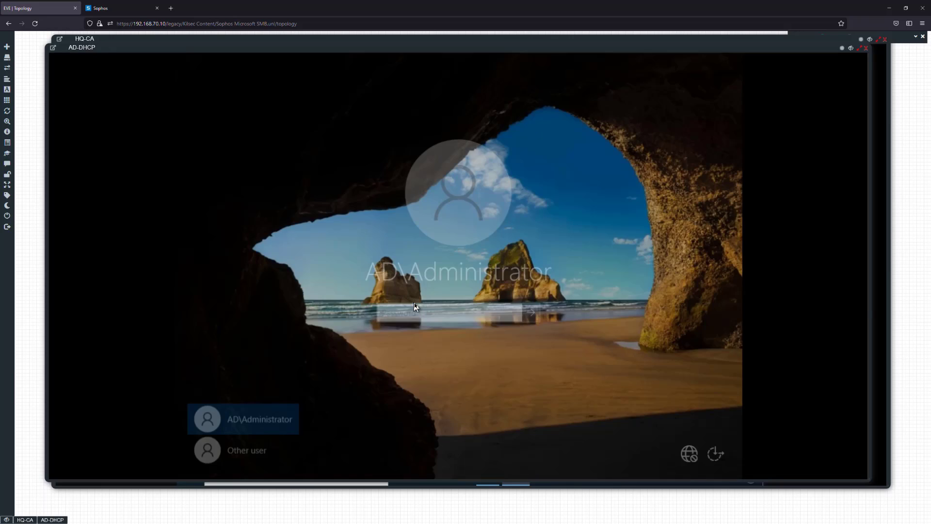
text(P)
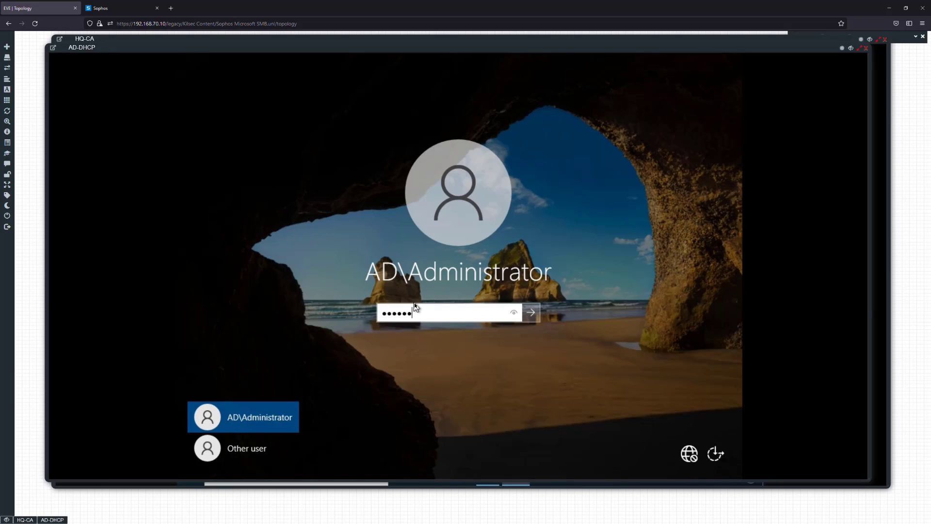
key(Return)
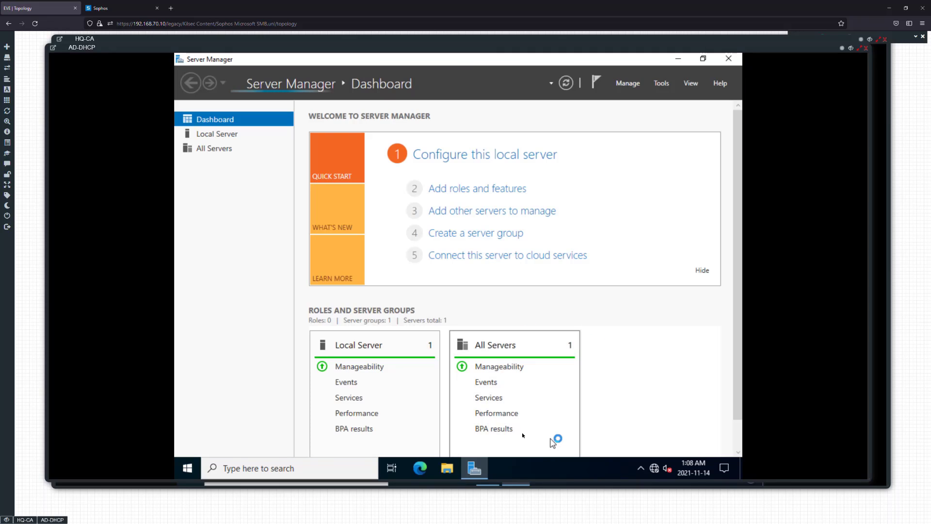
Open the local computer certificate manager on HQ-AD and display the certificates in the Personal store
click(307, 465)
text(ce)
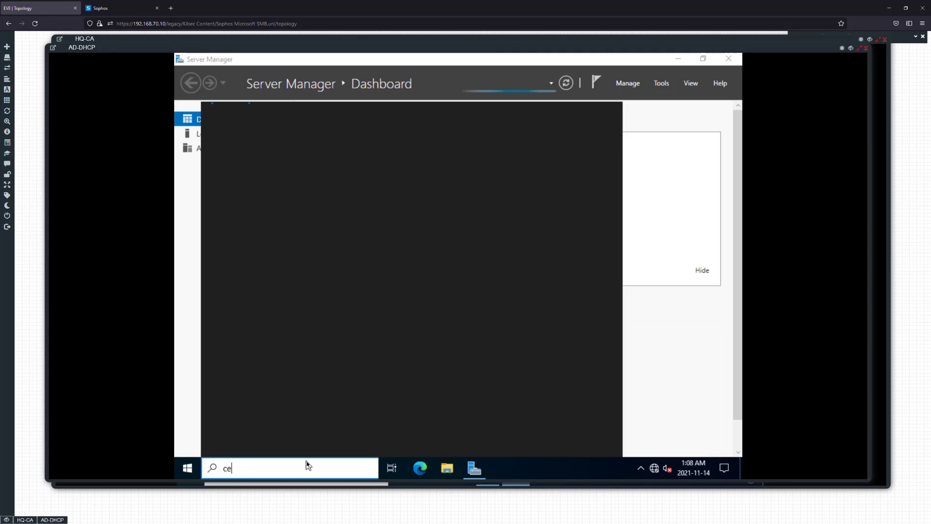
text(rtlm)
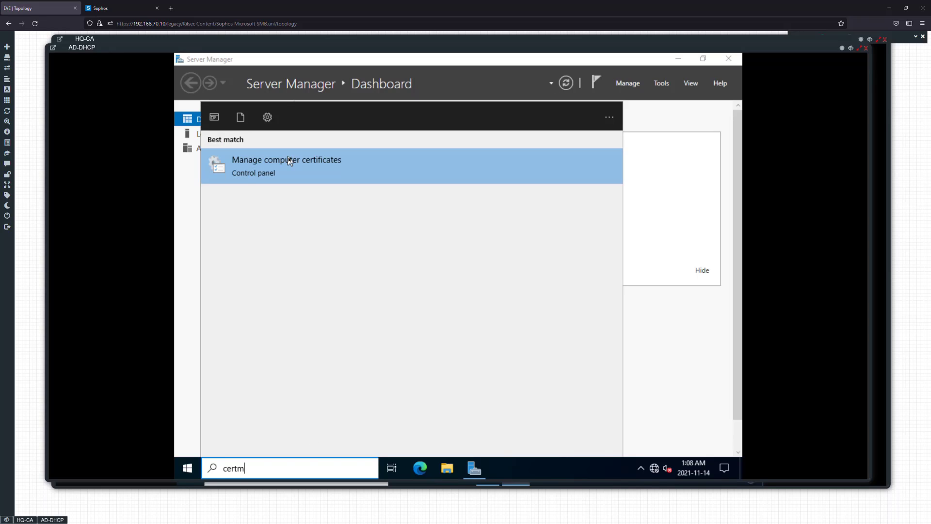
click(290, 160)
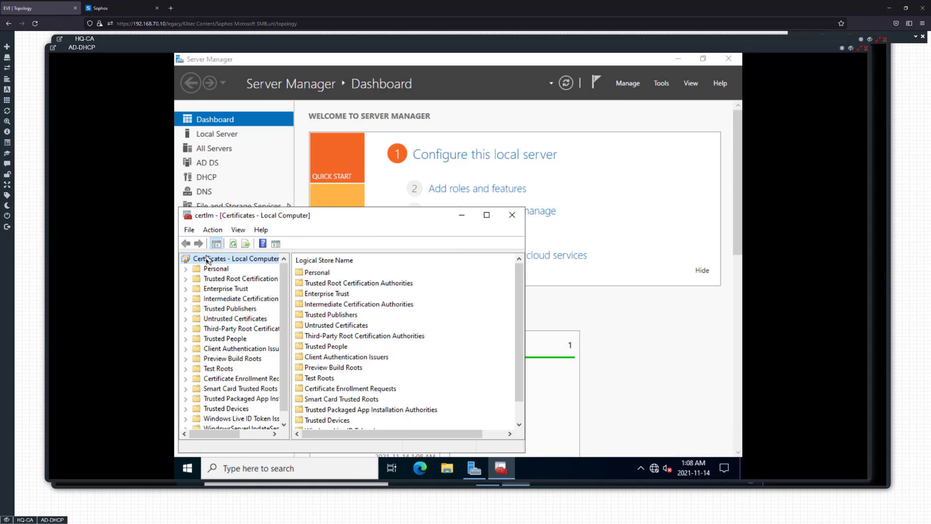
click(187, 270)
click(229, 278)
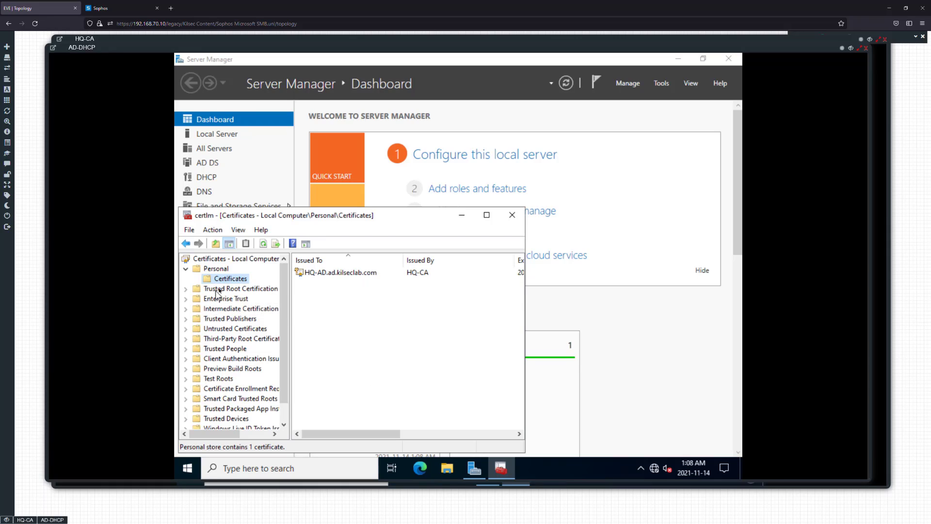
Start exporting the HQ-CA certificate from the Trusted Root Certification Authorities store in DER encoded binary X.509 format
click(232, 288)
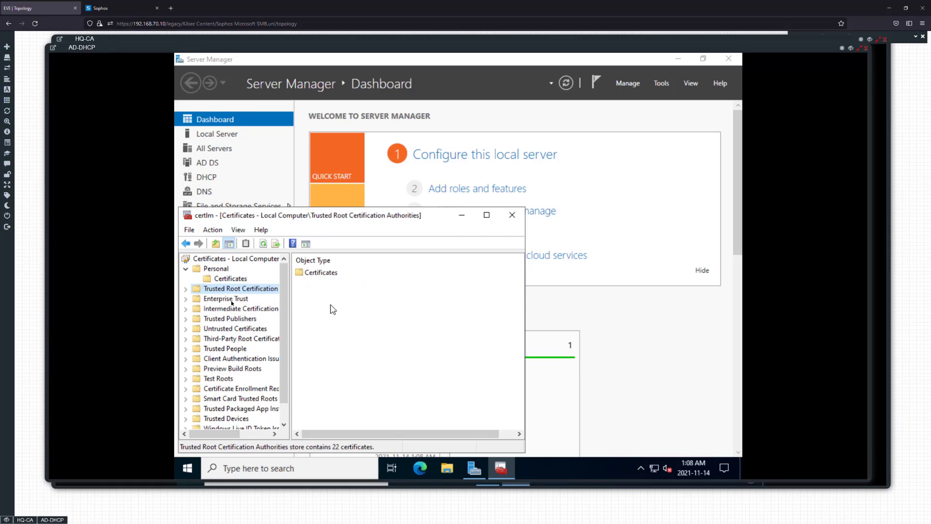
click(185, 289)
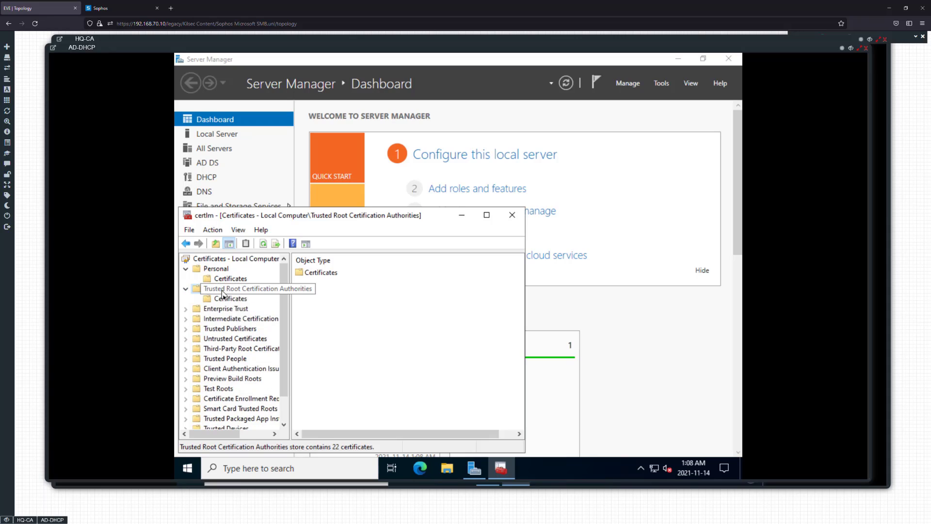
click(231, 299)
click(328, 361)
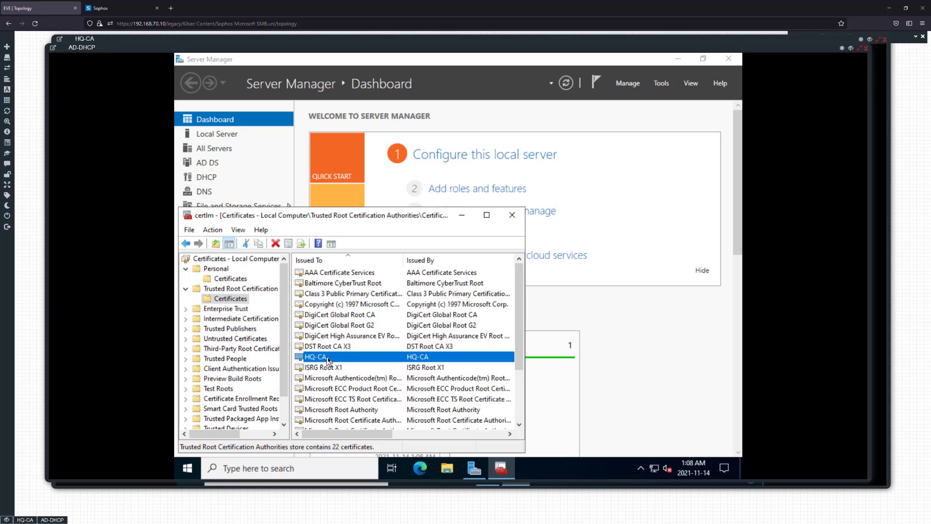
right_click(328, 361)
mouse_move(376, 284)
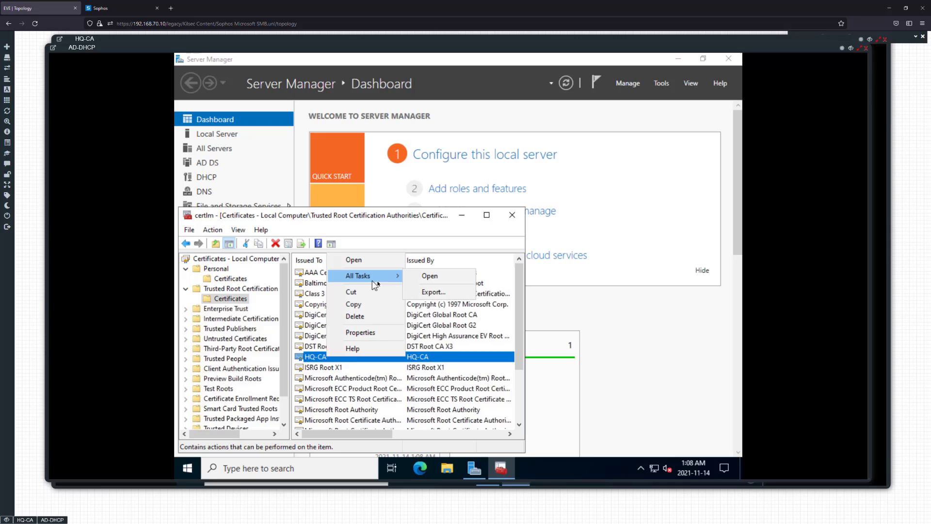
click(427, 292)
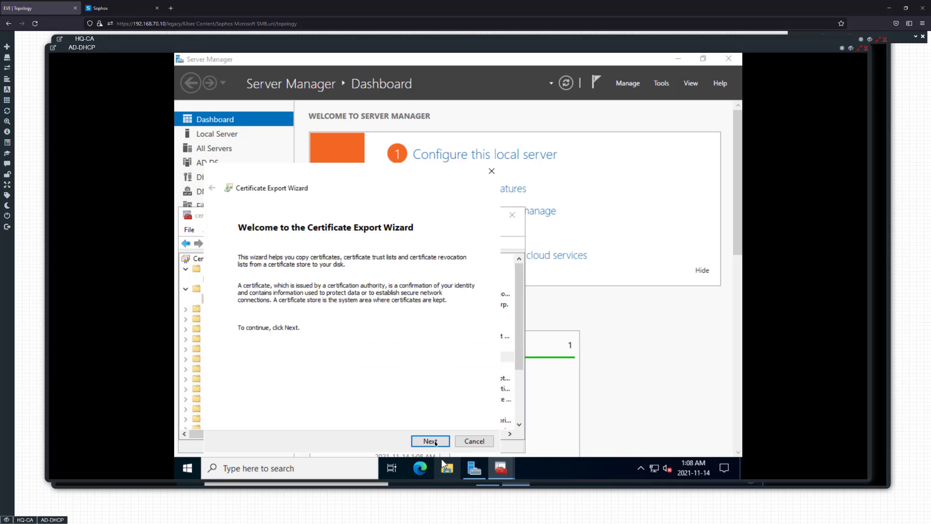
click(430, 441)
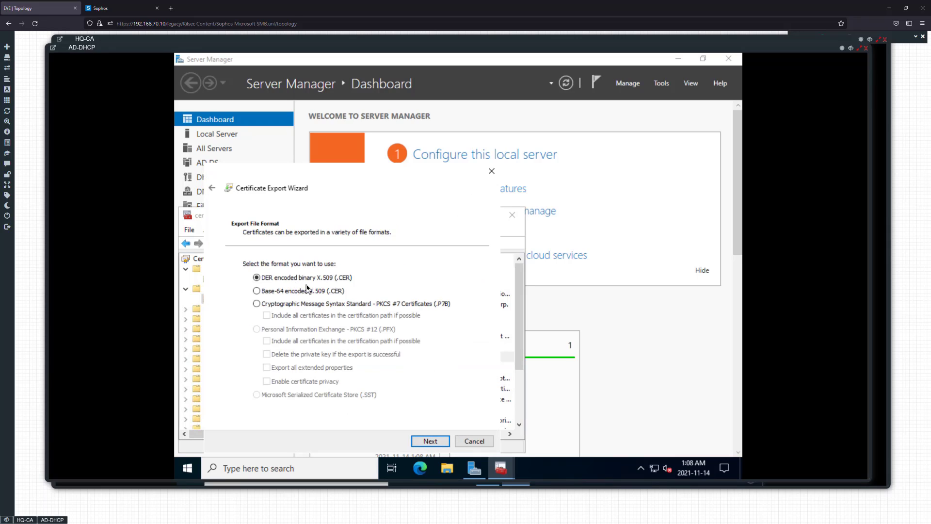
click(333, 290)
click(430, 441)
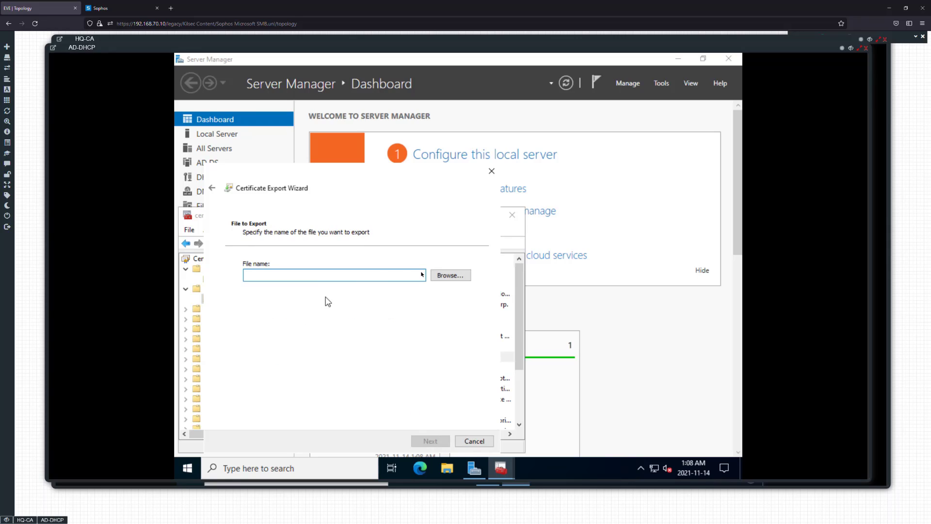
Save the exported certificate as HQ-CA in the CACert folder, finish the export, and close the certificate manager
click(459, 280)
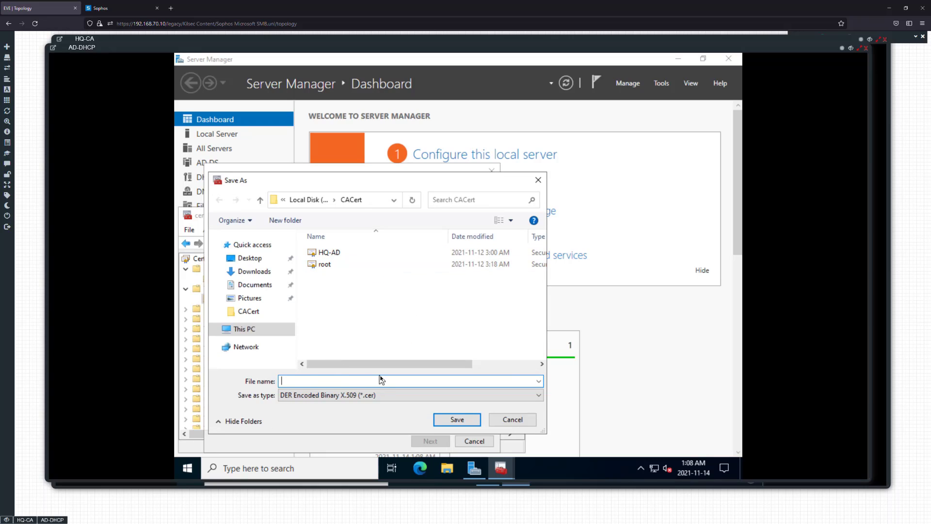
text(HQ)
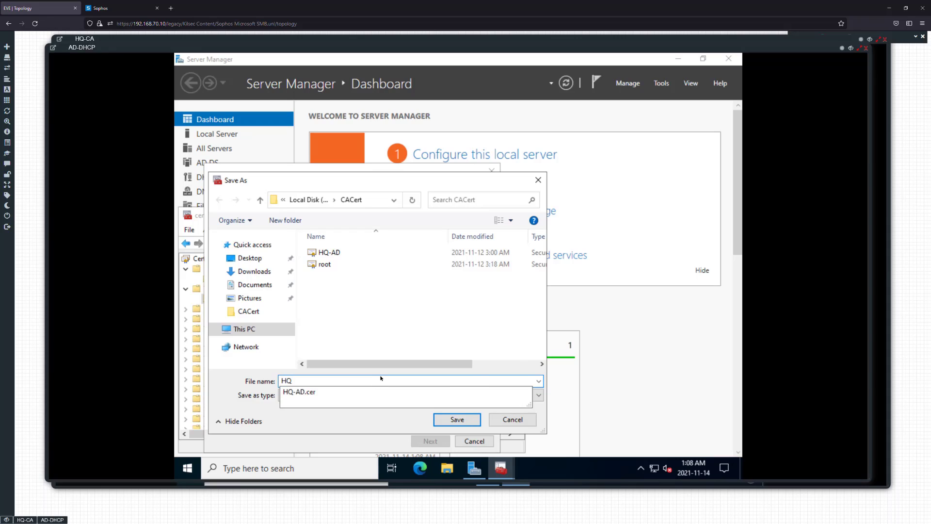
text(-CA)
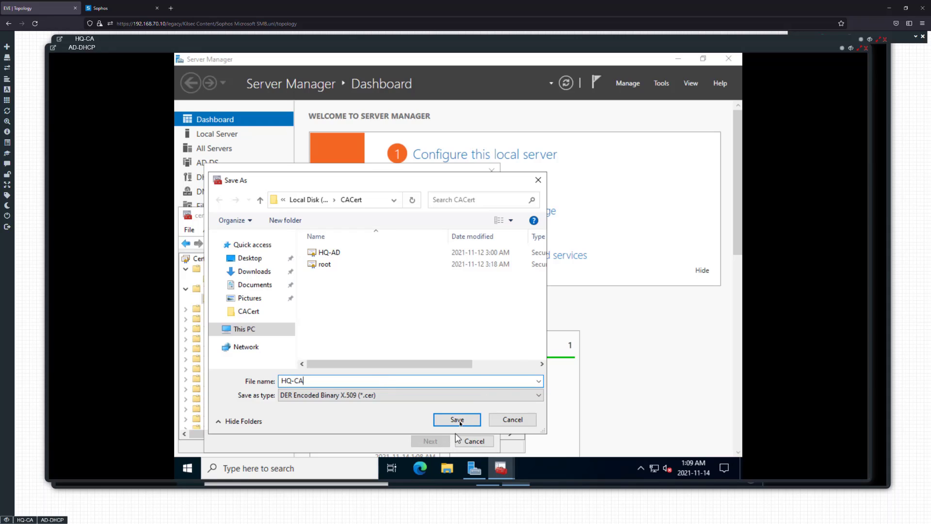
click(459, 421)
click(430, 441)
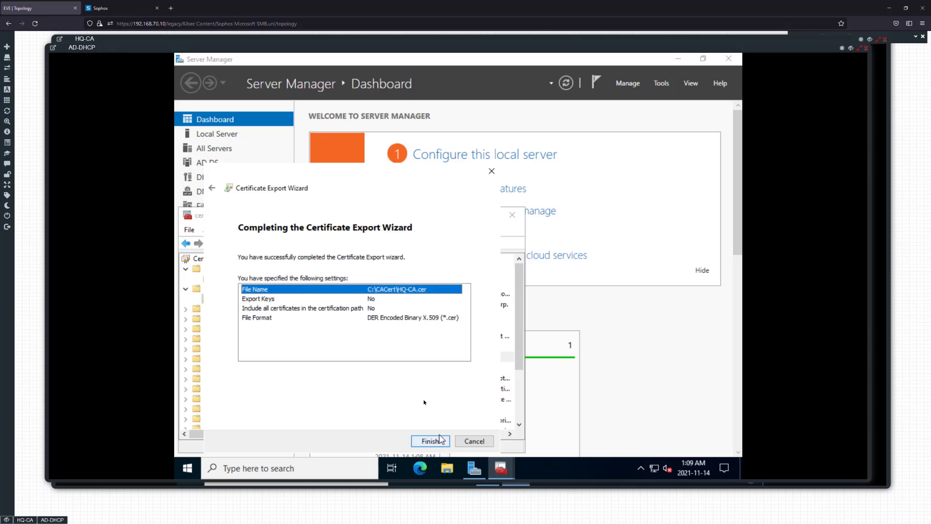
click(431, 441)
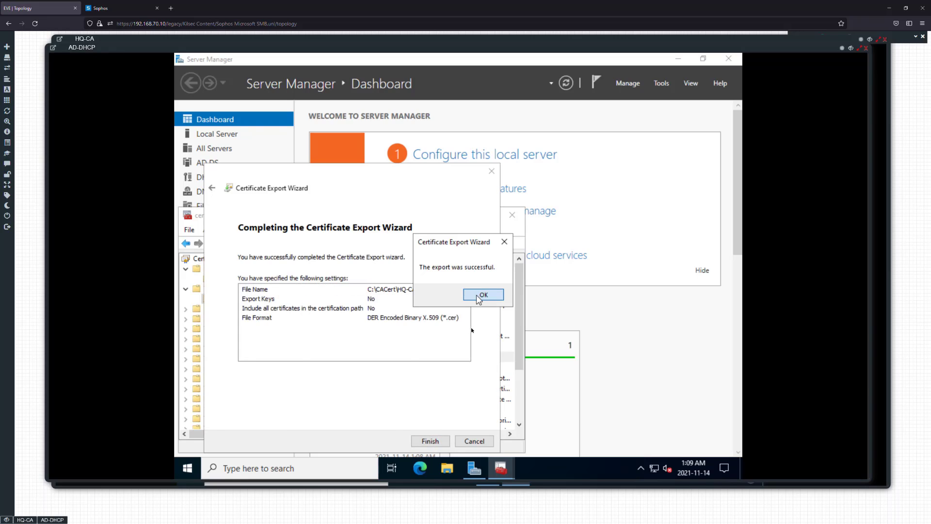
click(487, 294)
click(506, 215)
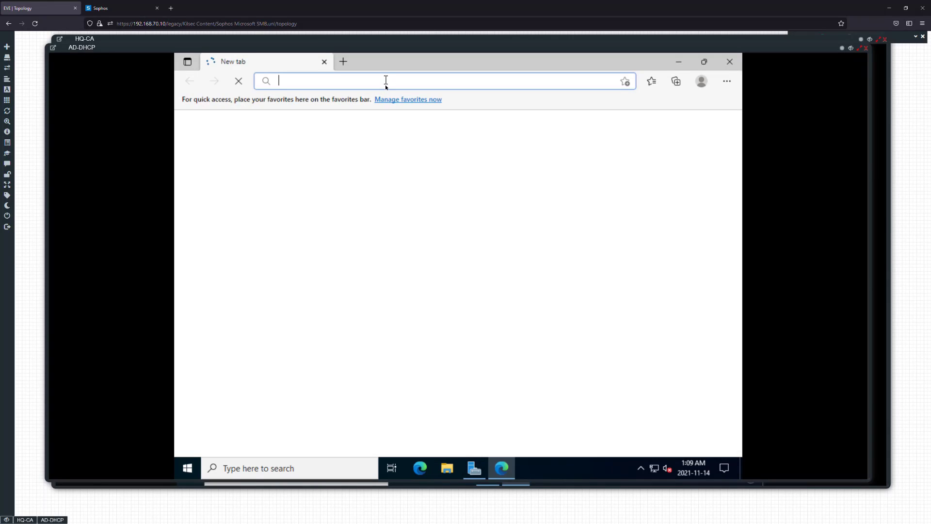
text(https)
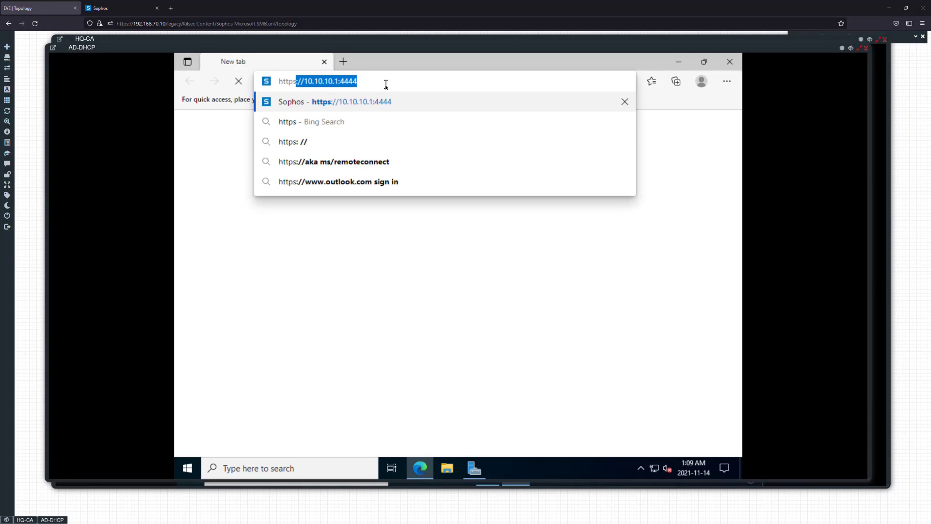
key(Return)
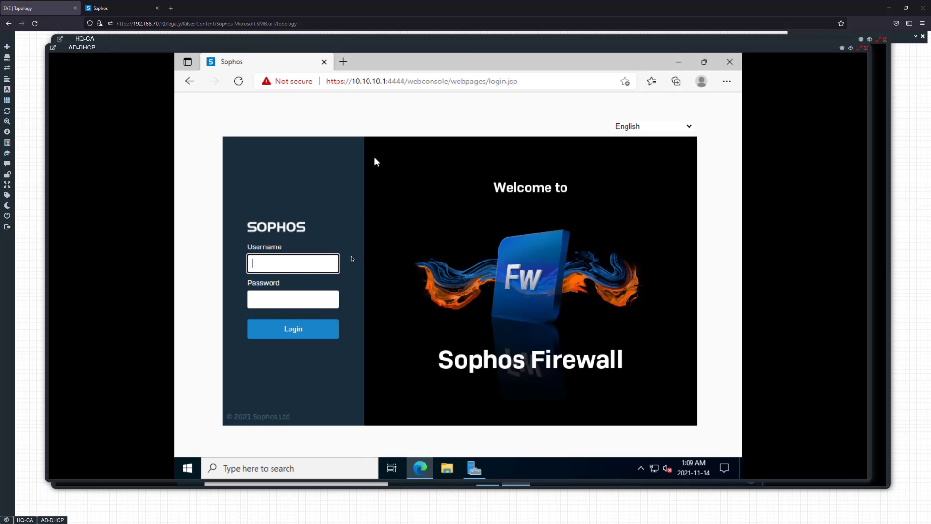
text(admin)
key(Tab)
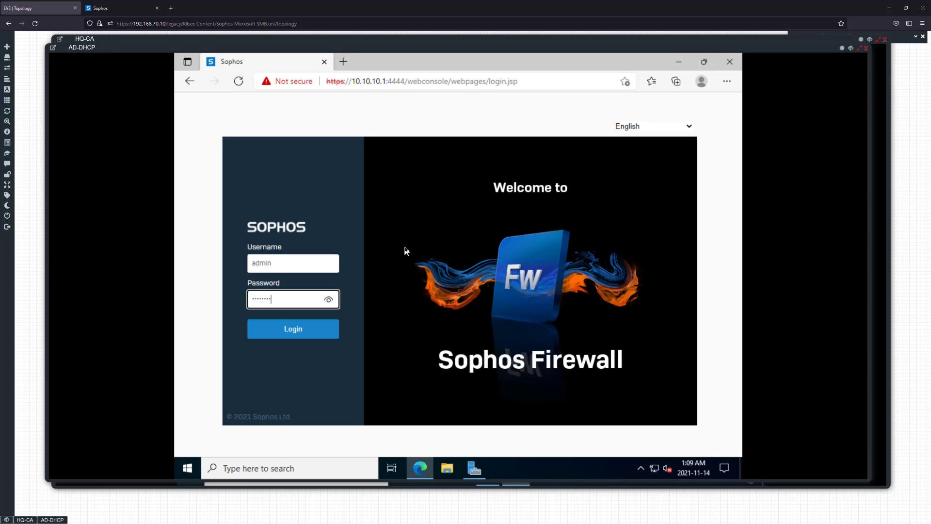
key(Return)
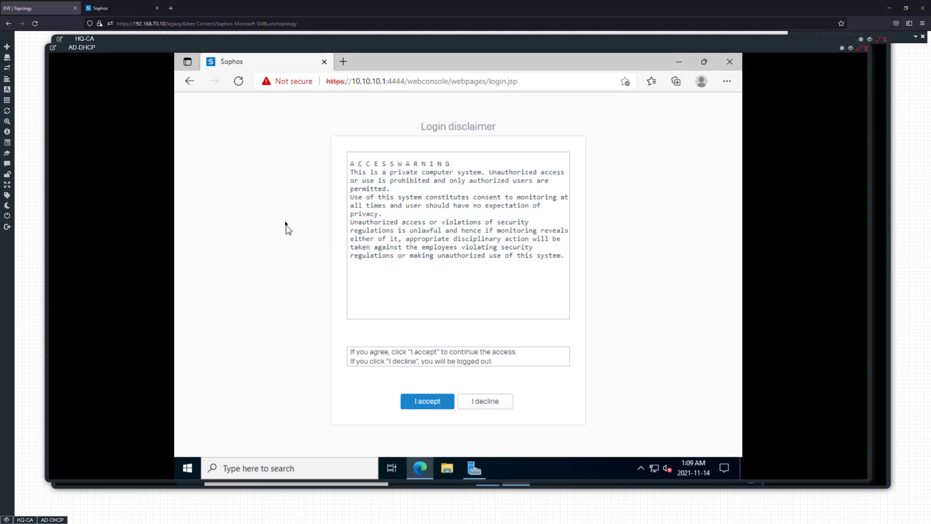
click(421, 399)
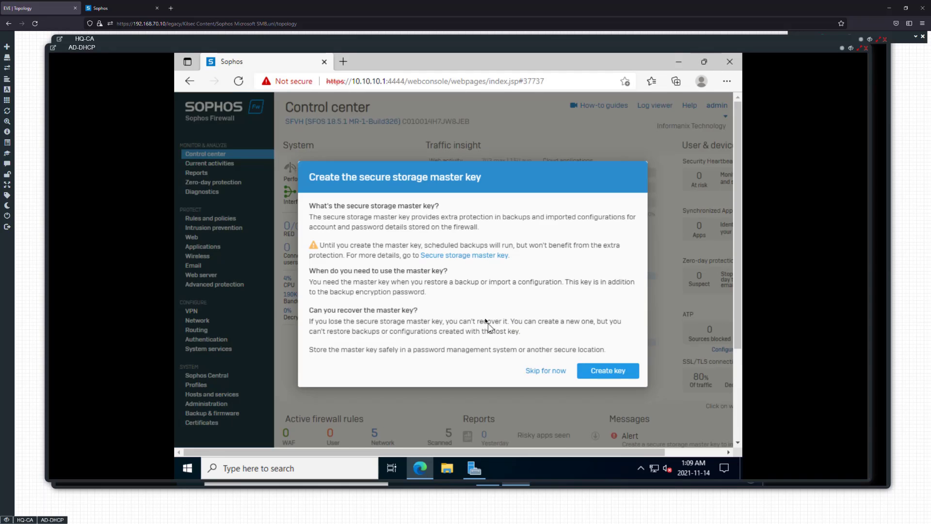
click(545, 371)
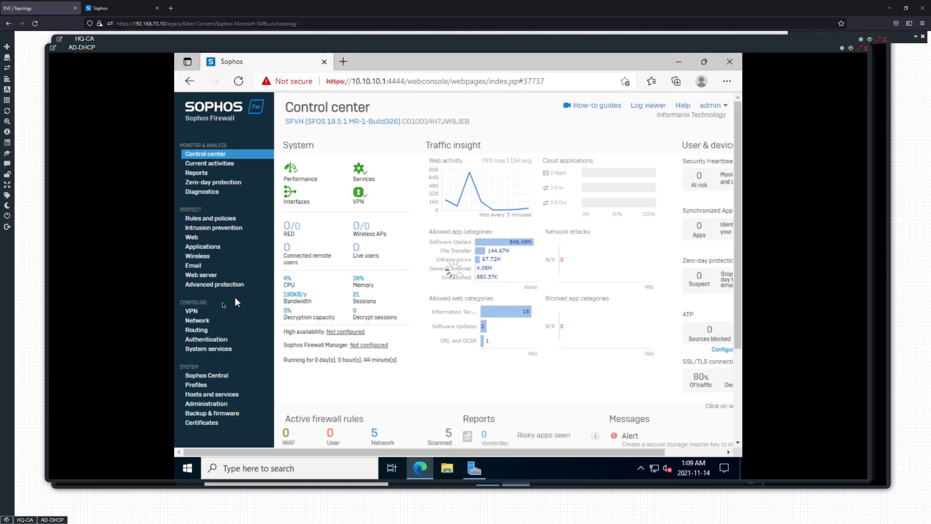
Add a certificate authority from the HQ-CA.cer file in the CACert folder, named HQ-CA and used for validation, and save it
click(198, 424)
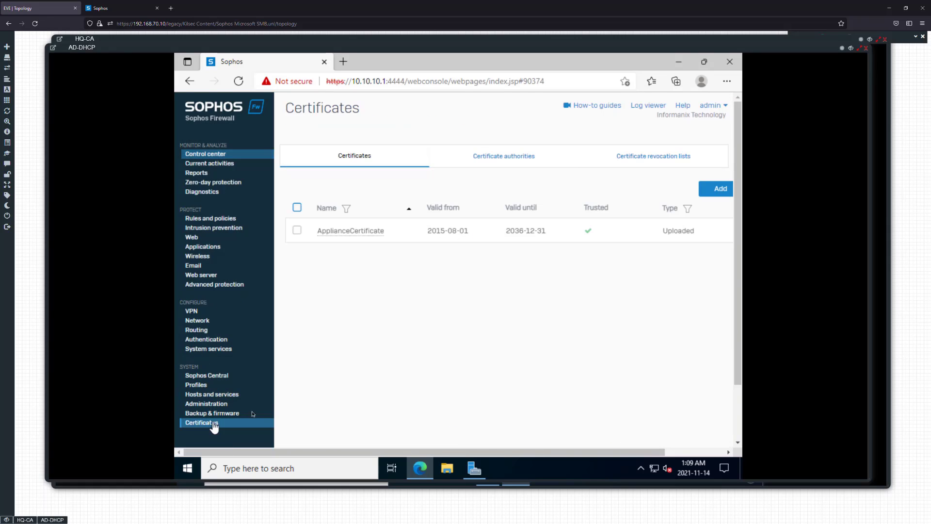
click(514, 161)
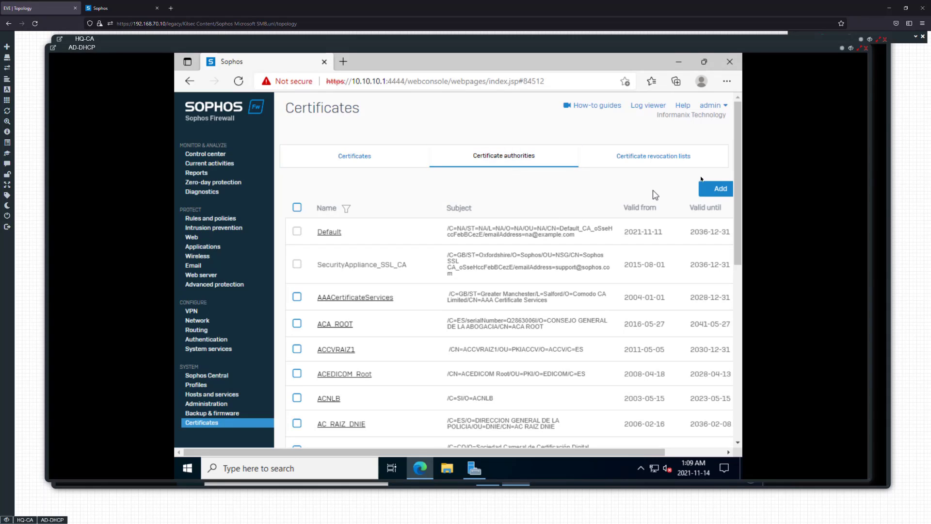
click(718, 189)
click(459, 218)
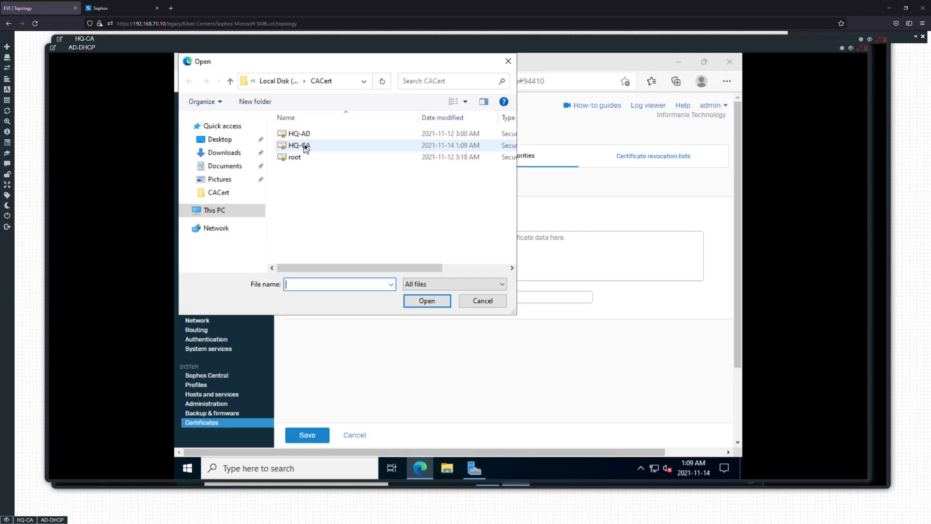
double_click(299, 145)
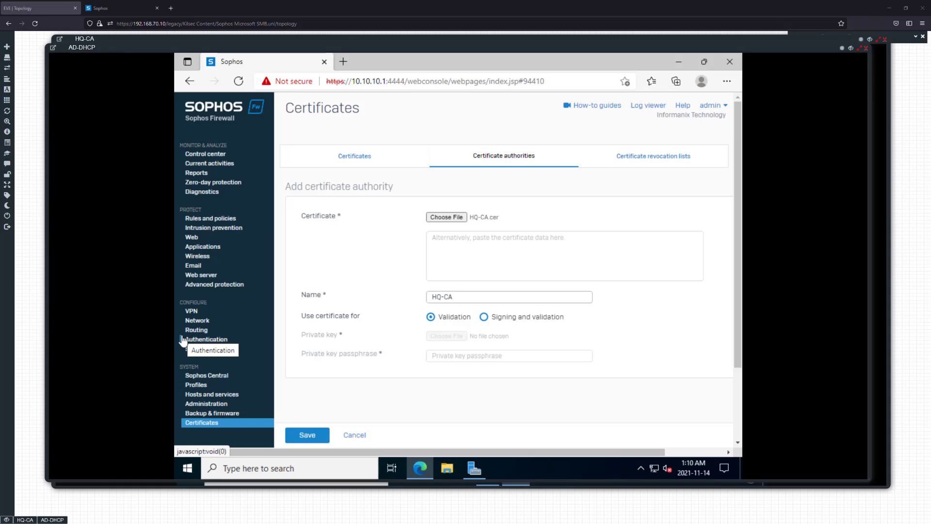
click(307, 434)
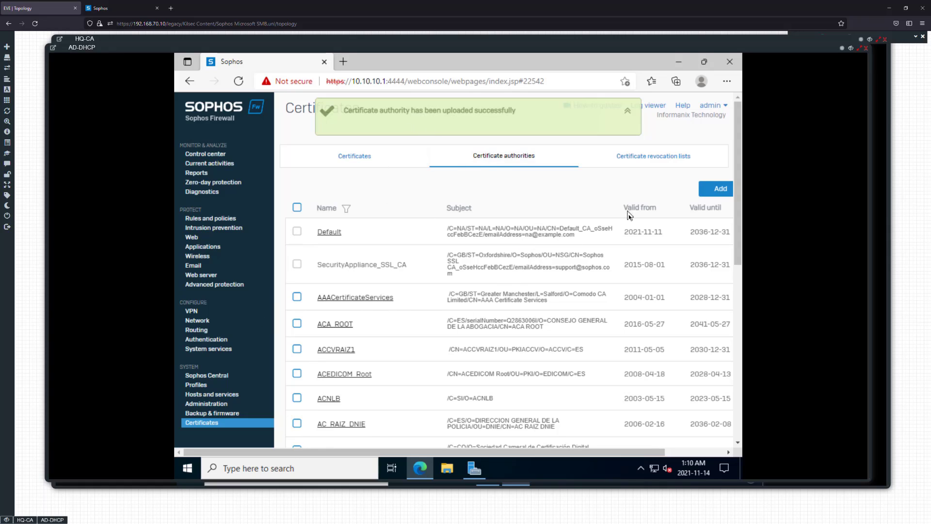
Filter the certificate authorities by the type Uploaded and check the HQ-CA entry
drag(565, 451, 641, 449)
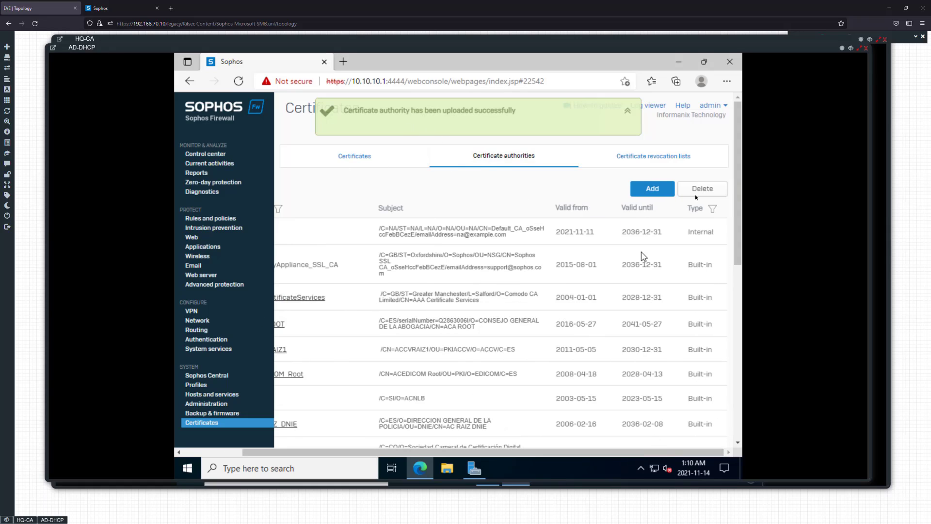
click(712, 209)
click(450, 265)
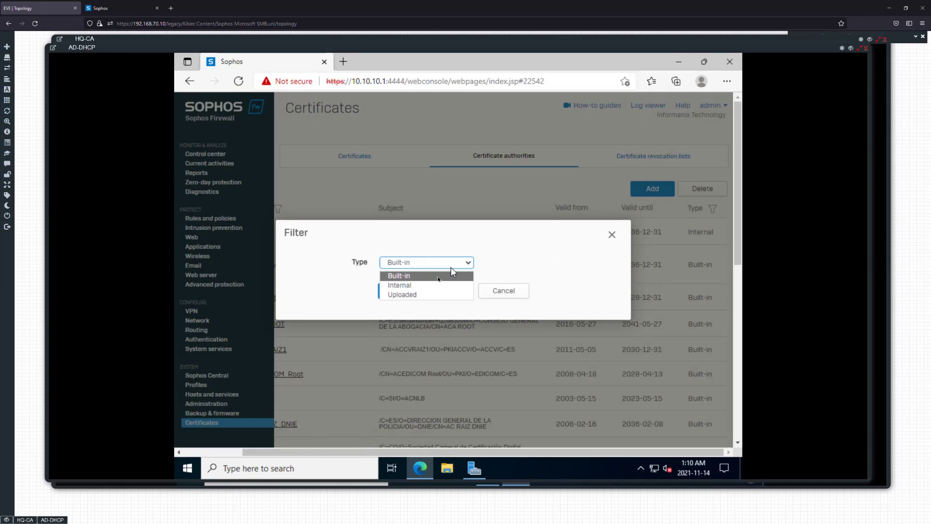
click(401, 295)
click(402, 296)
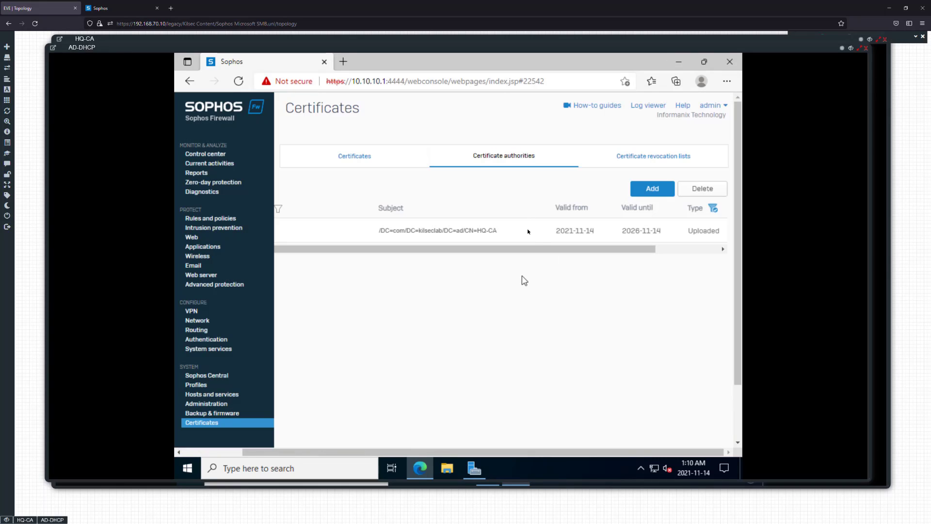
drag(487, 451, 427, 452)
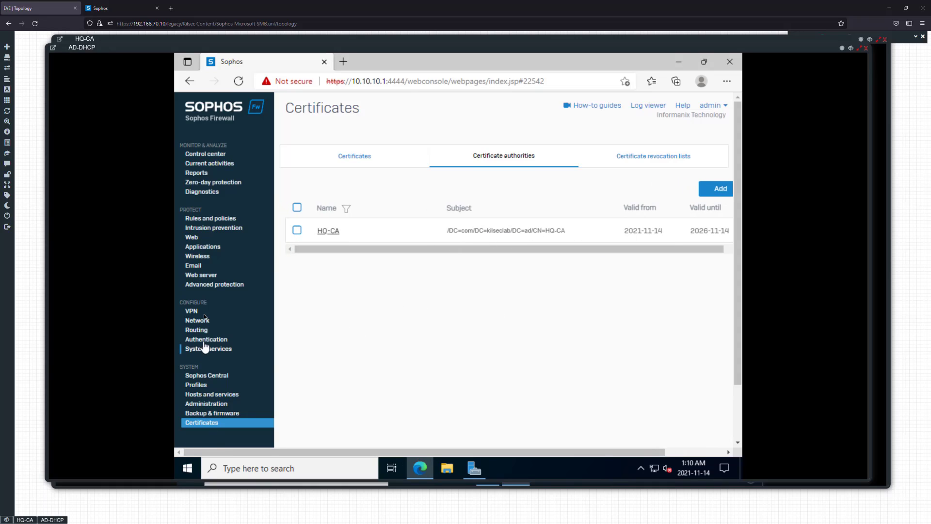
Set the HQ-AD authentication server's connection security to SSL/TLS on port 636 and test the connection with server certificate validation enabled
click(209, 340)
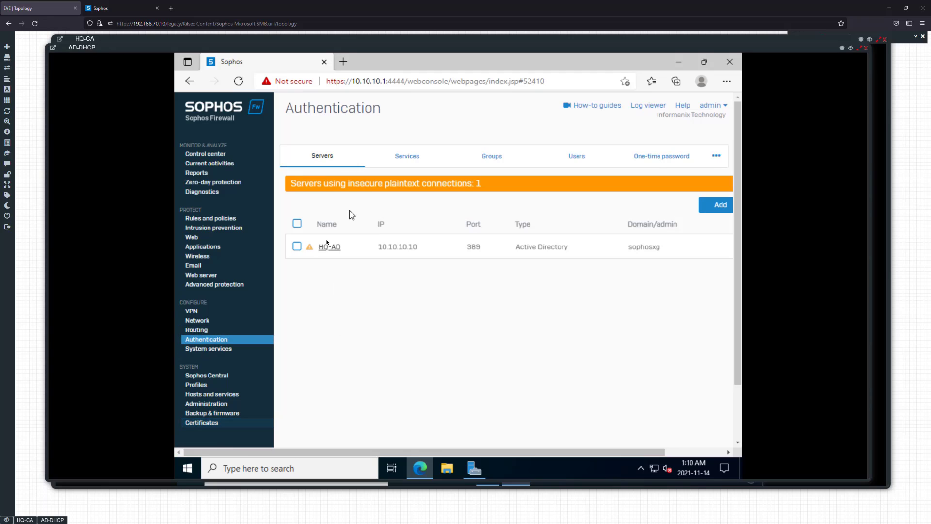
click(329, 247)
click(493, 271)
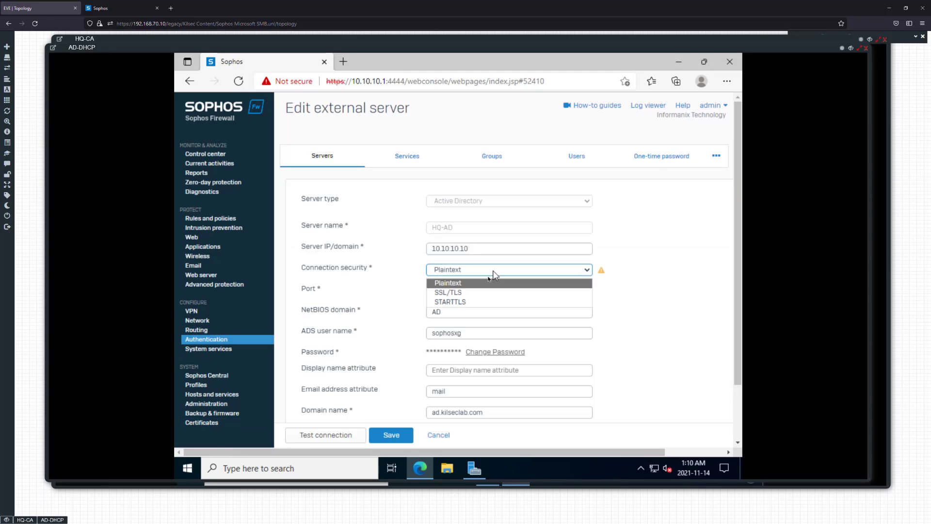
click(458, 292)
scroll(453, 334, down, 1)
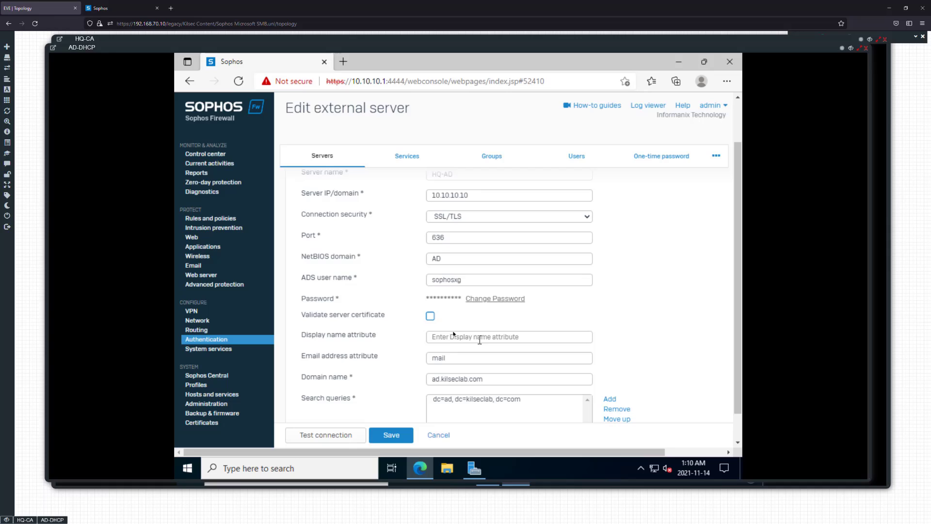
click(430, 316)
click(330, 433)
Disable server certificate validation for HQ-AD, test the connection again, and save the server
click(431, 315)
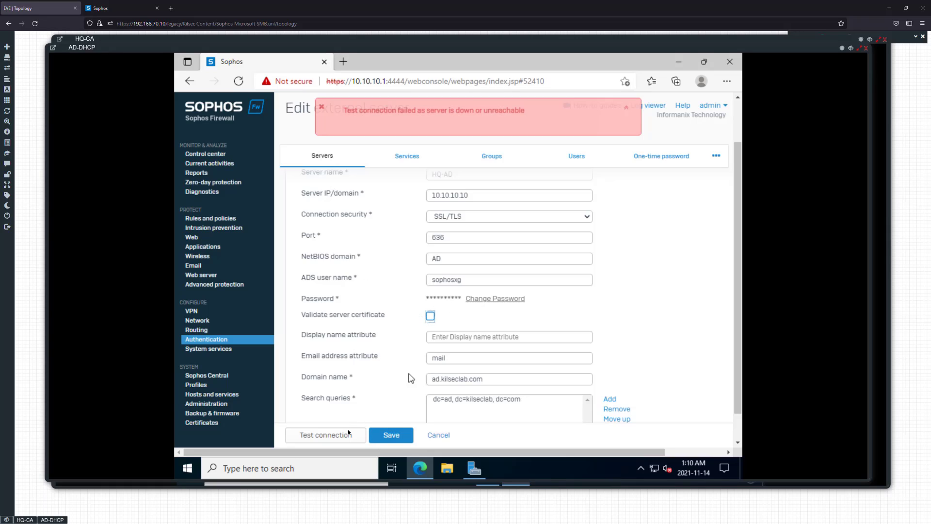
click(326, 435)
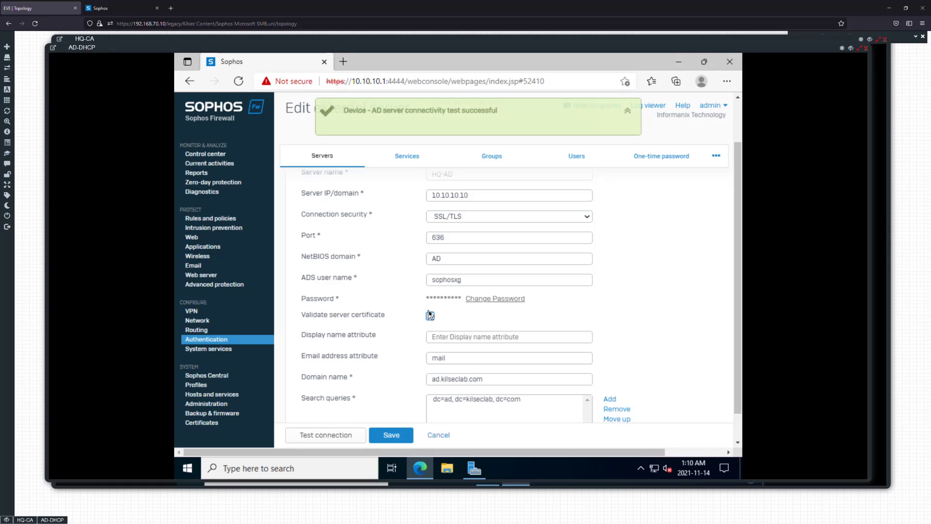
click(391, 434)
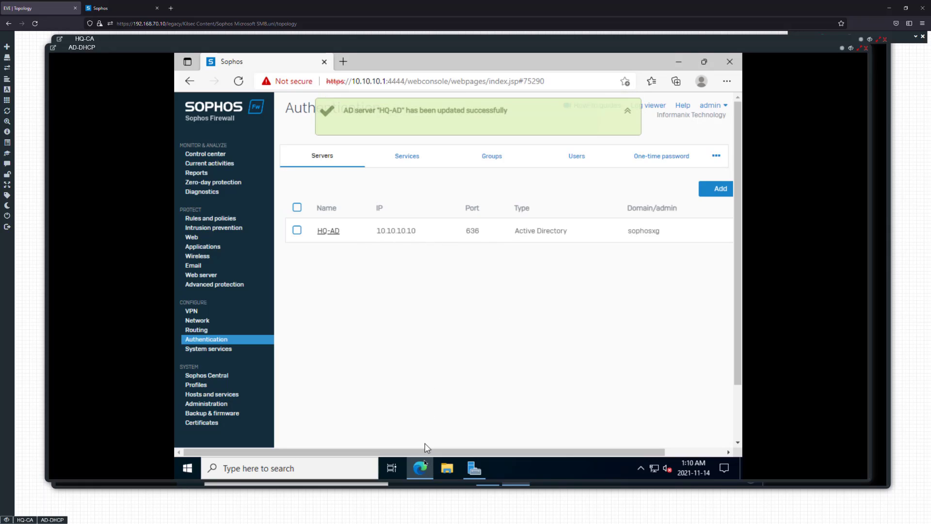
Reopen HQ-AD, enable server certificate validation, and test the connection over SSL/TLS and with STARTTLS
drag(528, 449, 304, 446)
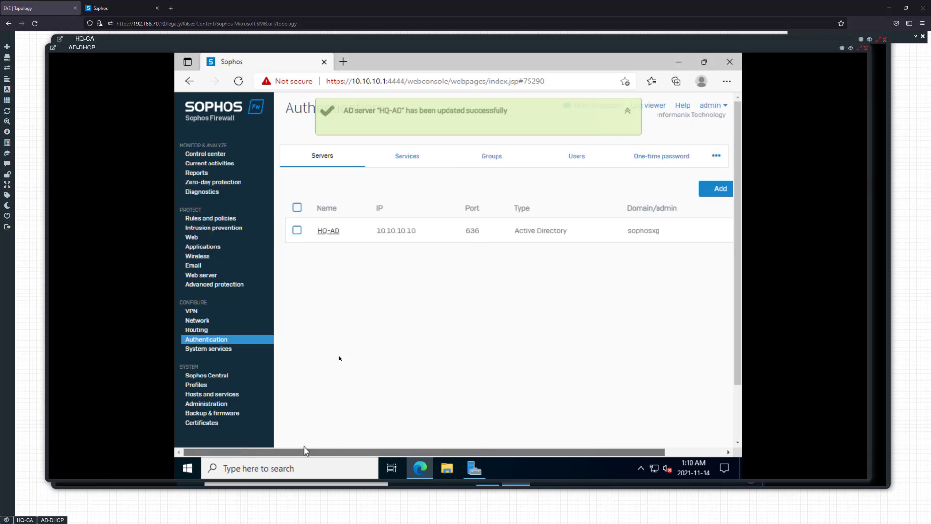
click(317, 231)
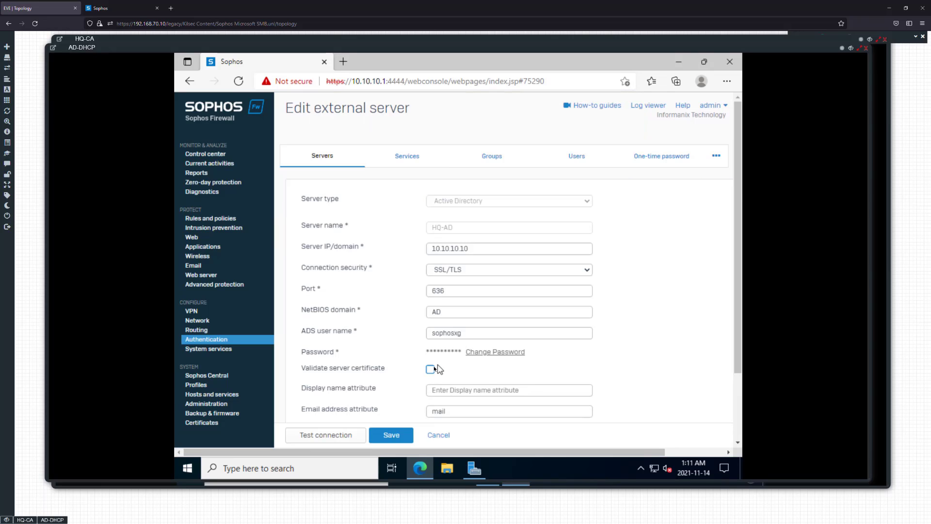
click(430, 370)
click(355, 436)
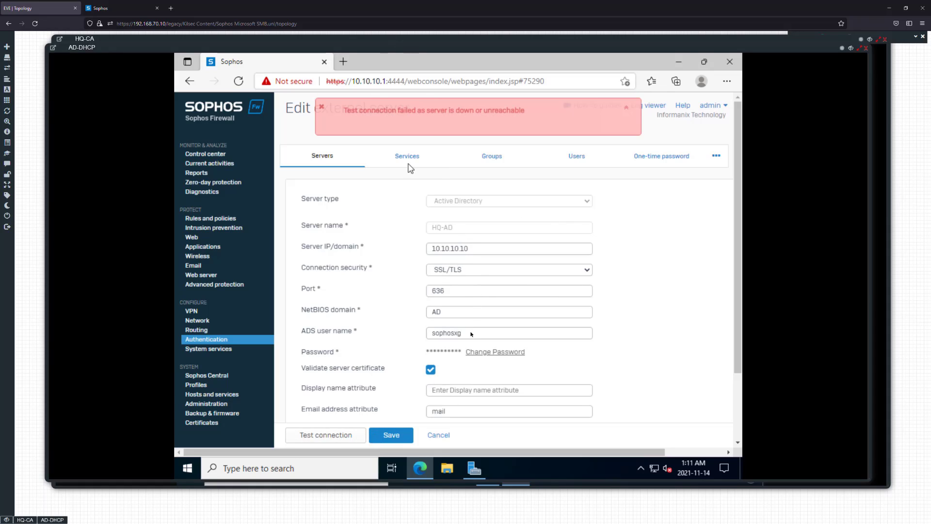
click(509, 273)
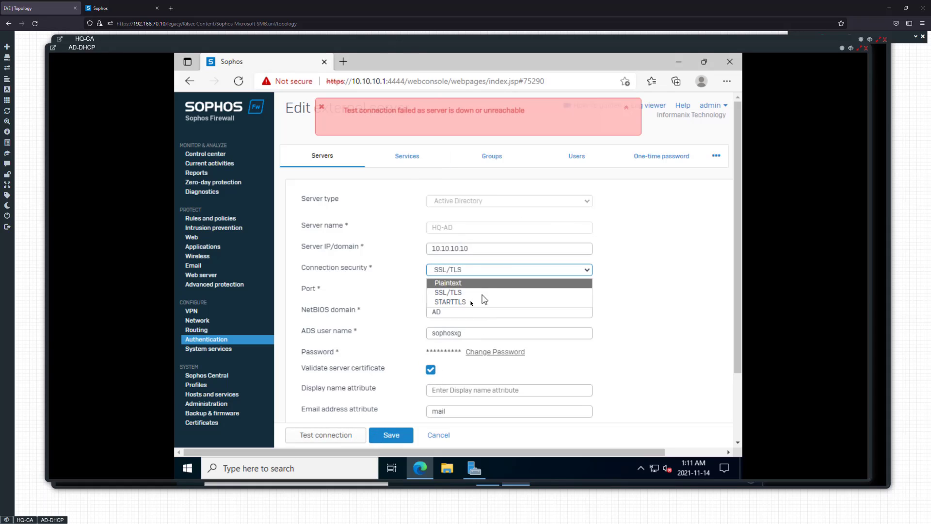
click(461, 303)
click(348, 436)
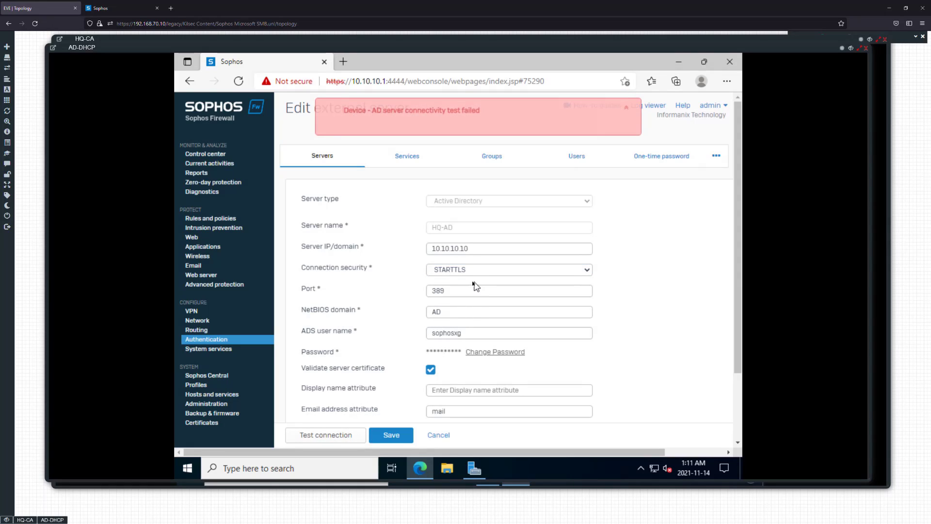
Set the HQ-AD connection security back to SSL/TLS on port 636, disable server certificate validation, and save the server
click(471, 274)
click(461, 286)
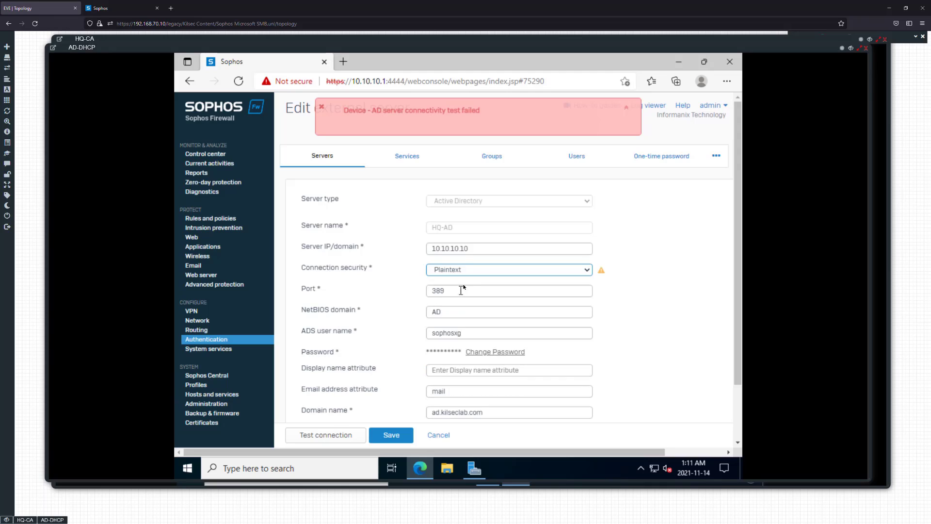
click(461, 270)
click(460, 292)
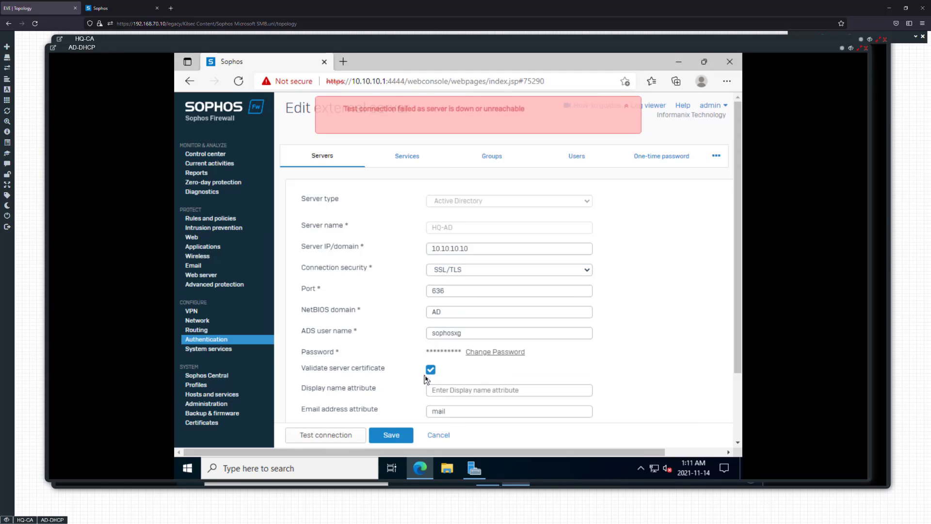
click(430, 370)
click(402, 438)
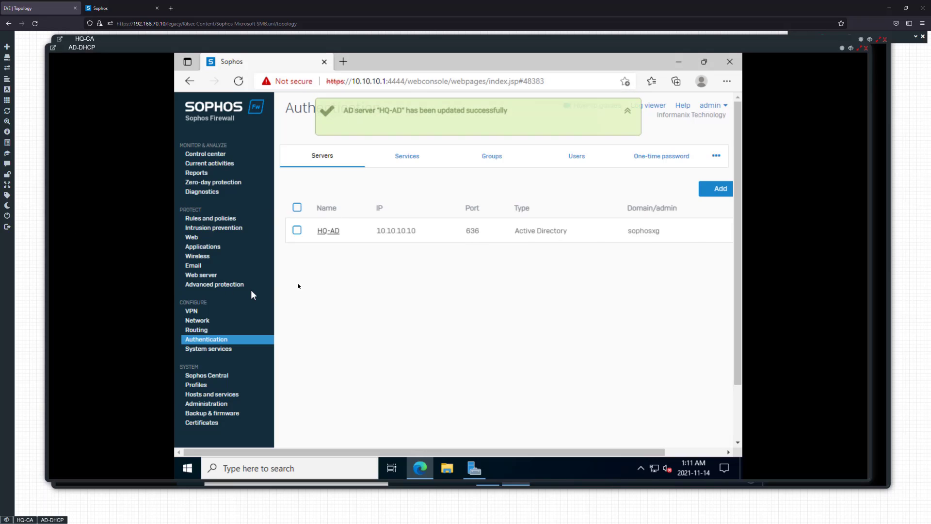
Start the group import wizard for HQ-AD, choose a base DN, view the units under KilsecLab, and cancel the wizard
drag(468, 449, 607, 443)
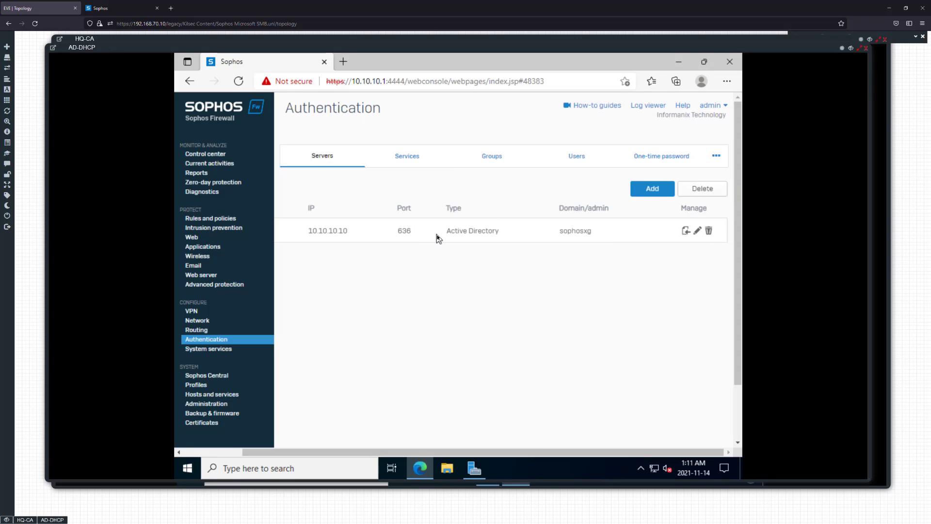
drag(439, 233, 507, 236)
click(503, 237)
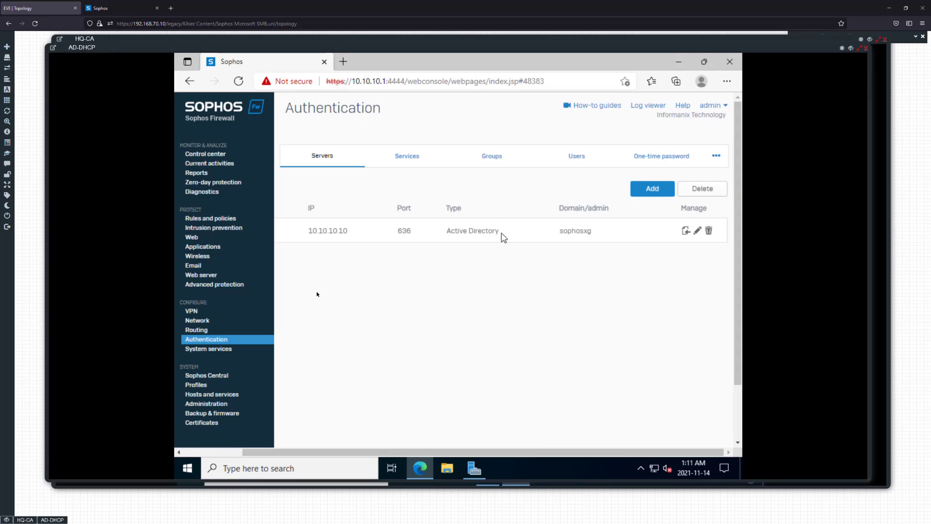
click(686, 231)
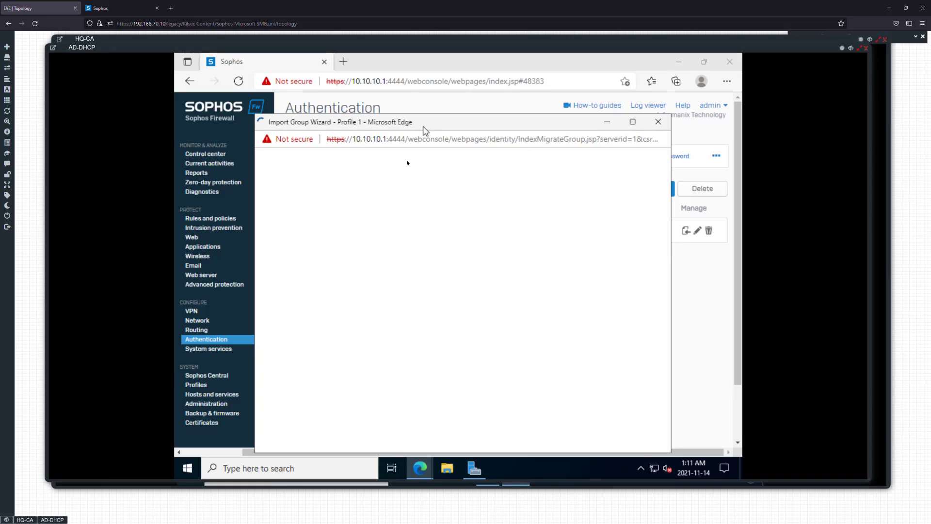
click(560, 423)
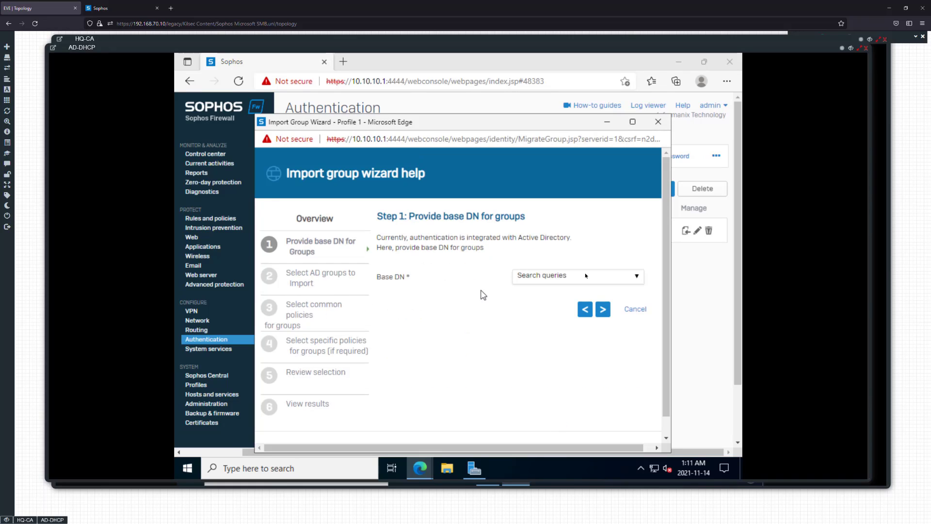
click(636, 279)
click(624, 286)
click(601, 309)
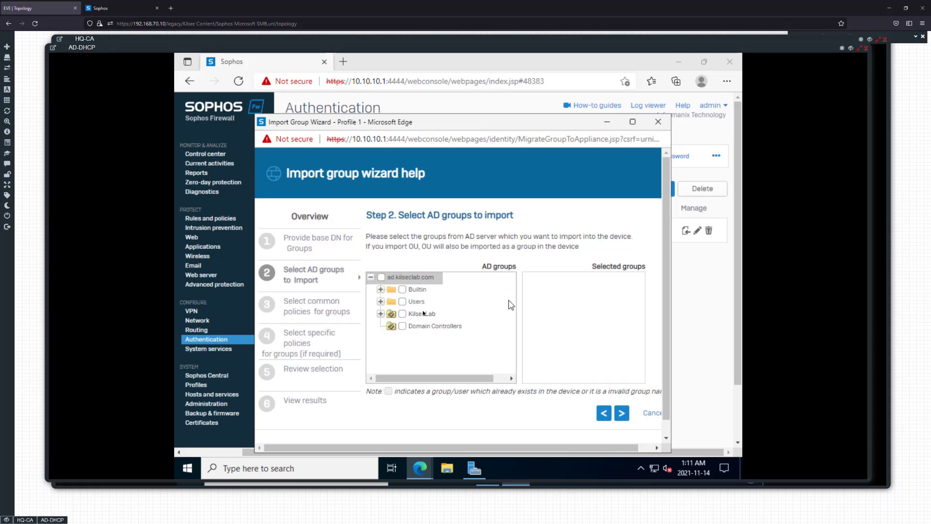
click(381, 313)
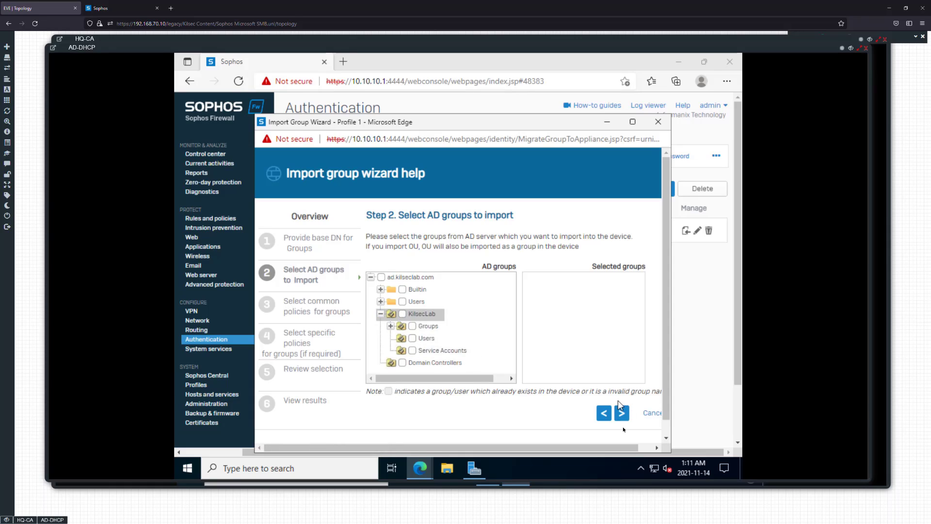
click(647, 413)
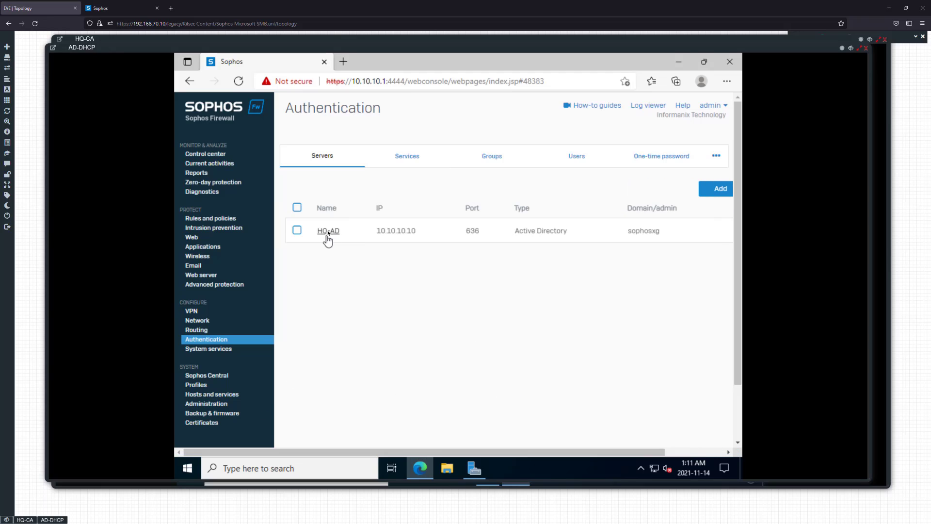
Retest the HQ-AD connection with server certificate validation enabled, disable the validation again, and save the server
click(327, 233)
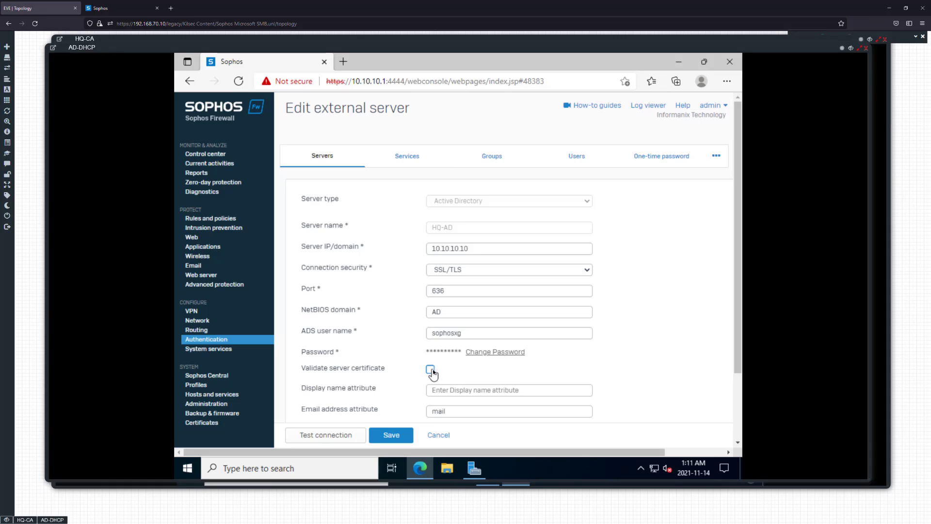
click(431, 370)
click(361, 435)
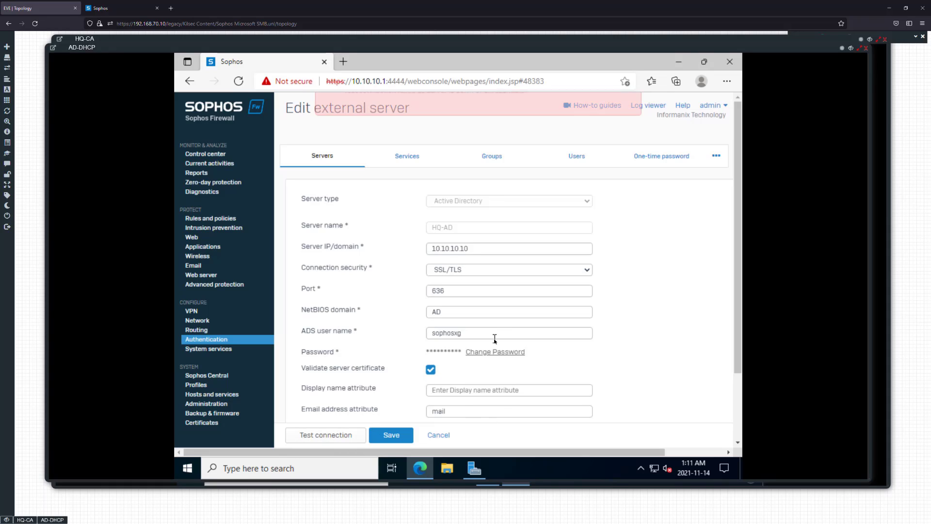
click(430, 369)
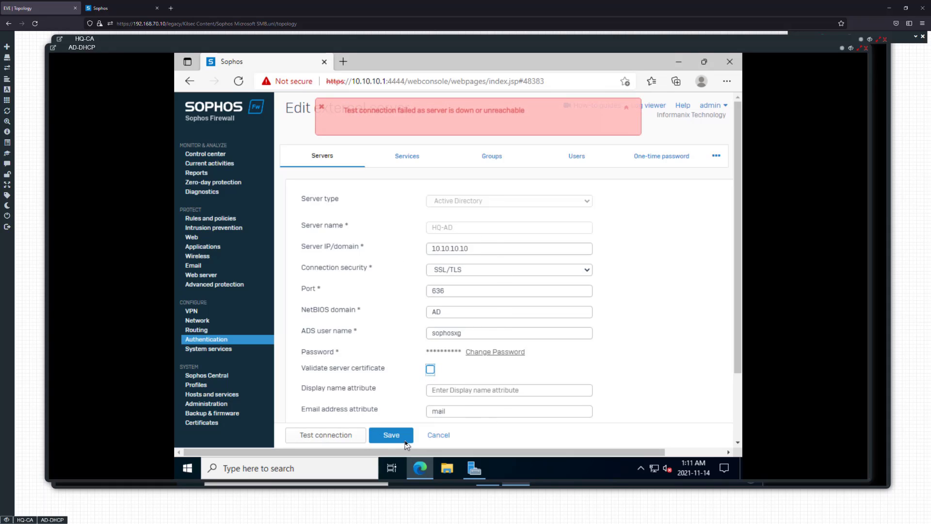
click(406, 439)
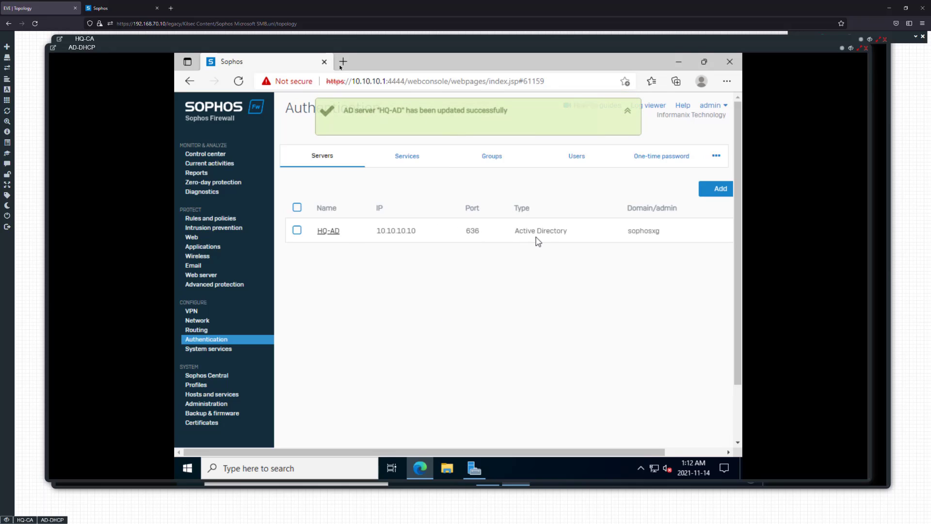
Switch to the HQ-CA server console and display the Issued Certificates of the HQ-CA certification authority
mouse_move(333, 48)
mouse_down()
mouse_move(356, 53)
mouse_move(335, 63)
mouse_up()
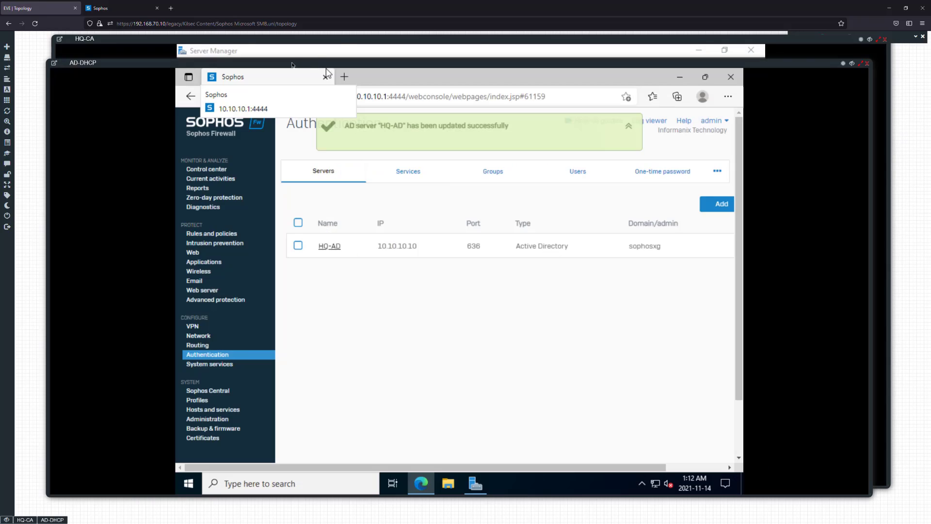
click(349, 45)
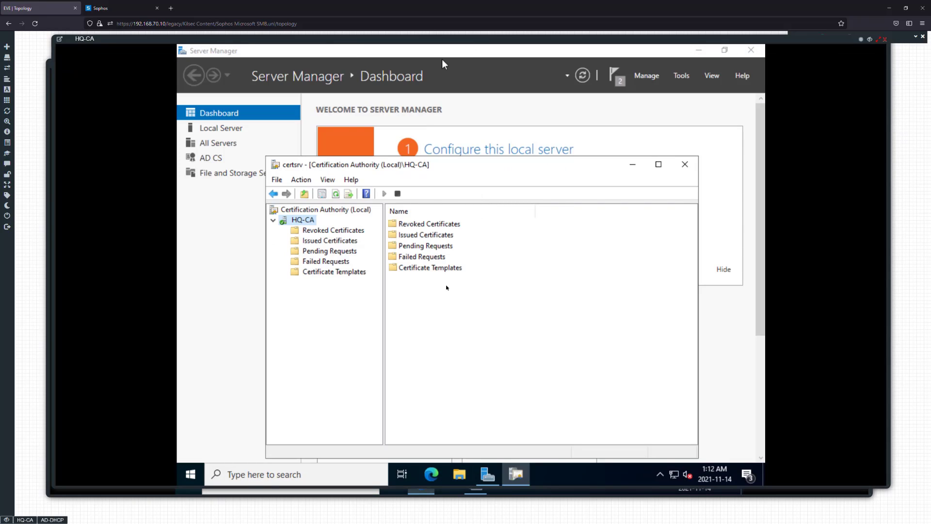
click(347, 241)
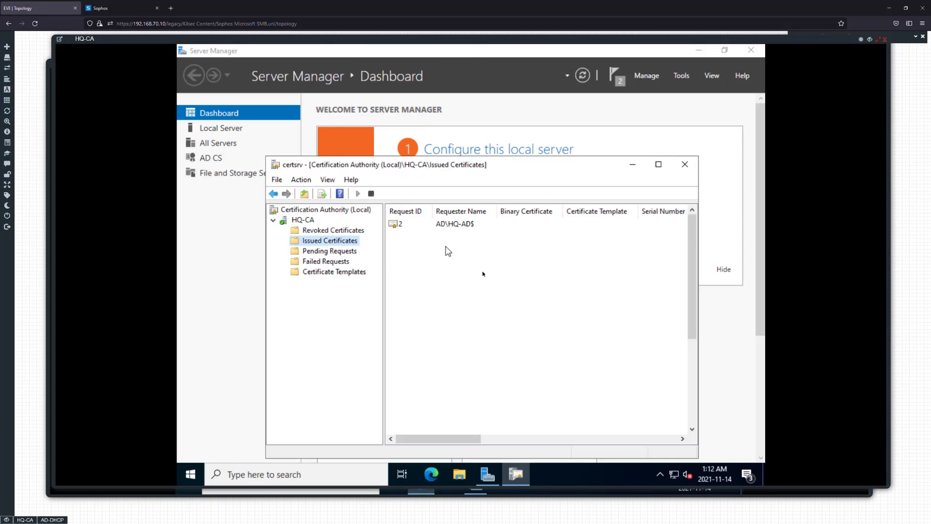
Refresh the Issued Certificates list, check the issued common name of the HQ-AD certificate, and close the certification authority console
right_click(446, 247)
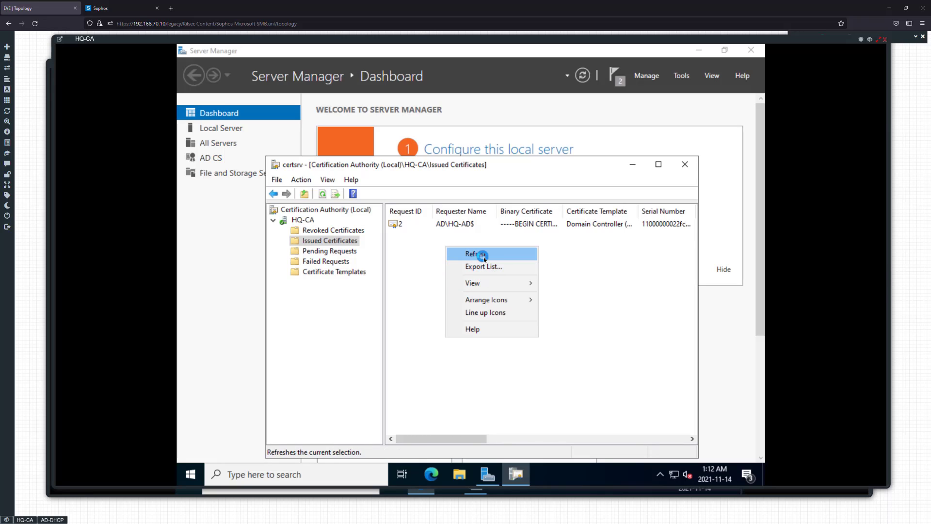
click(476, 254)
drag(453, 439, 637, 434)
drag(456, 164, 448, 161)
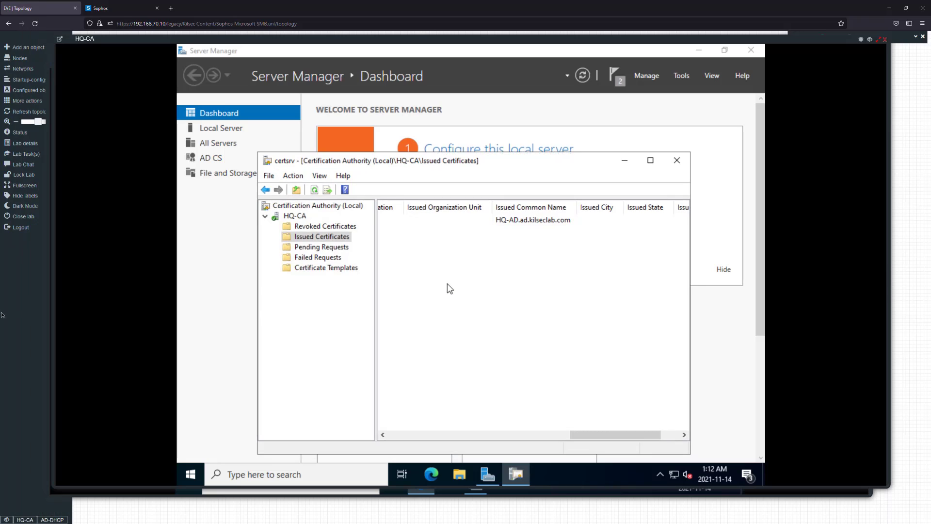
click(677, 160)
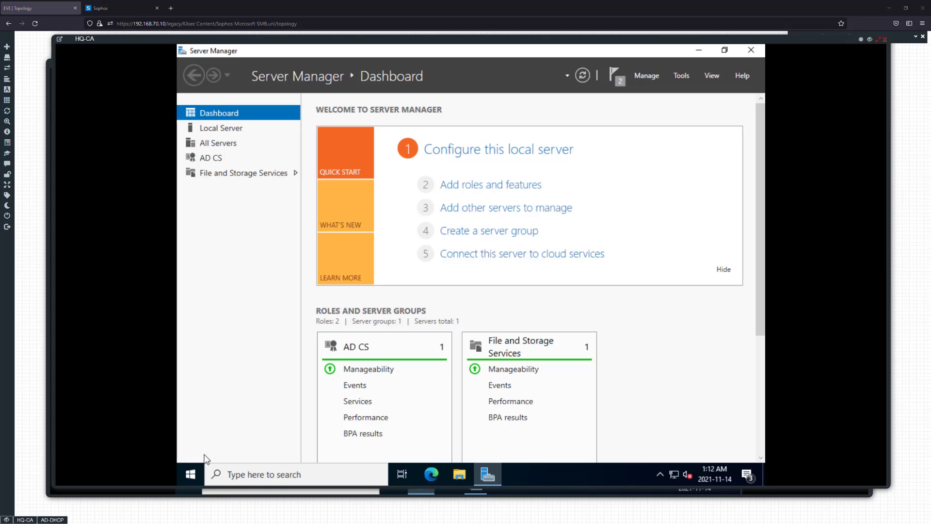
Close the HQ-CA console window, the firewall browser window on AD-DHCP, and the AD-DHCP console window to return to the lab topology
click(886, 40)
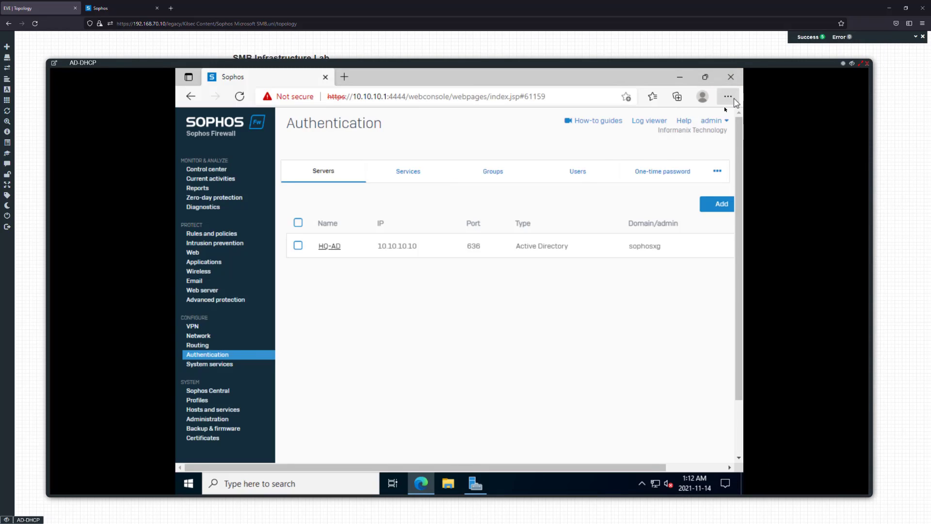
click(726, 79)
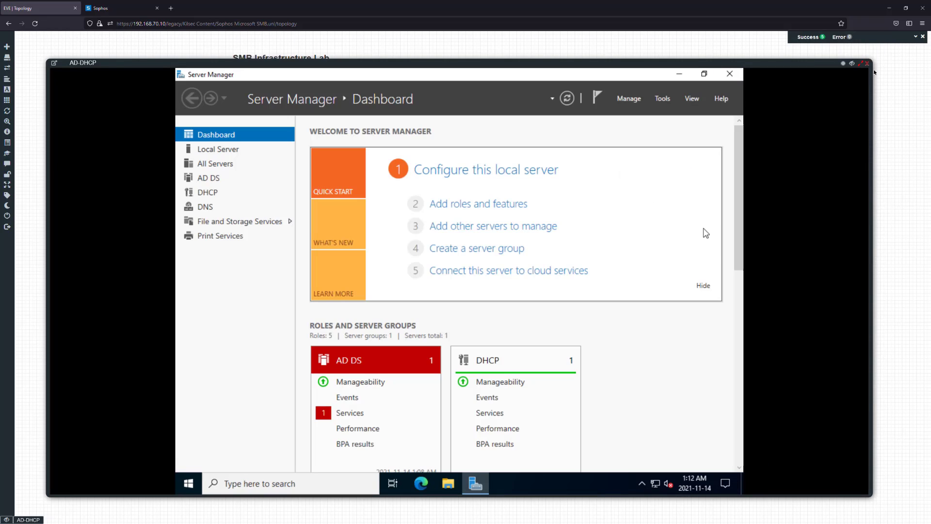
click(868, 64)
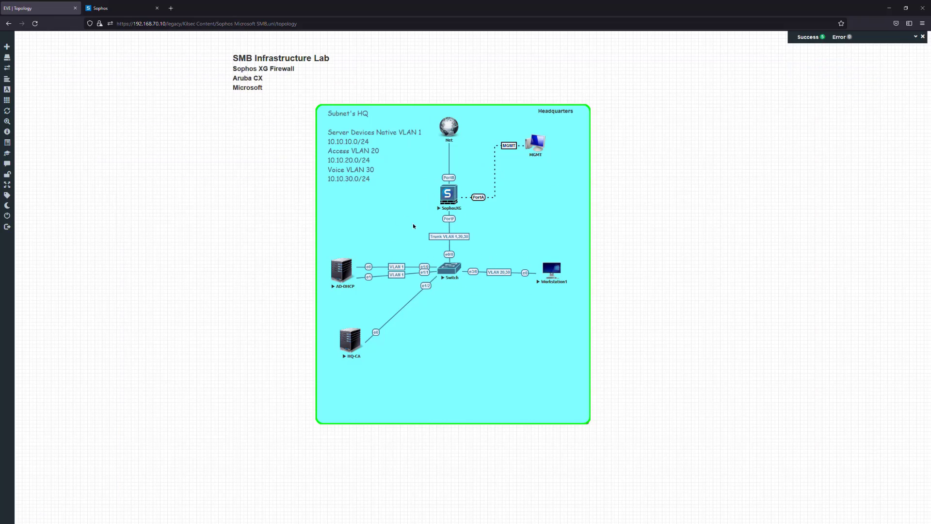
drag(626, 123, 774, 212)
Switch to the Sophos Firewall web console, view the IPv4 firewall rules, and open the network interfaces page
click(124, 8)
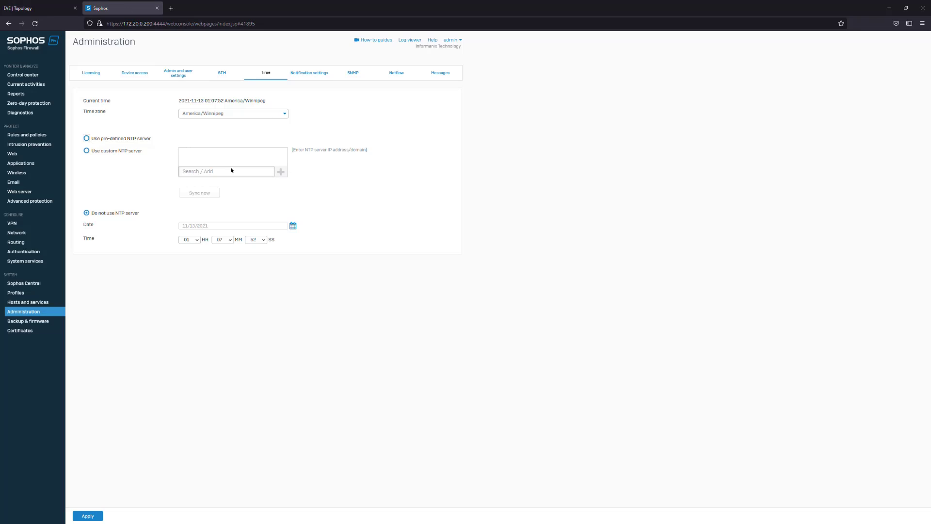
click(30, 137)
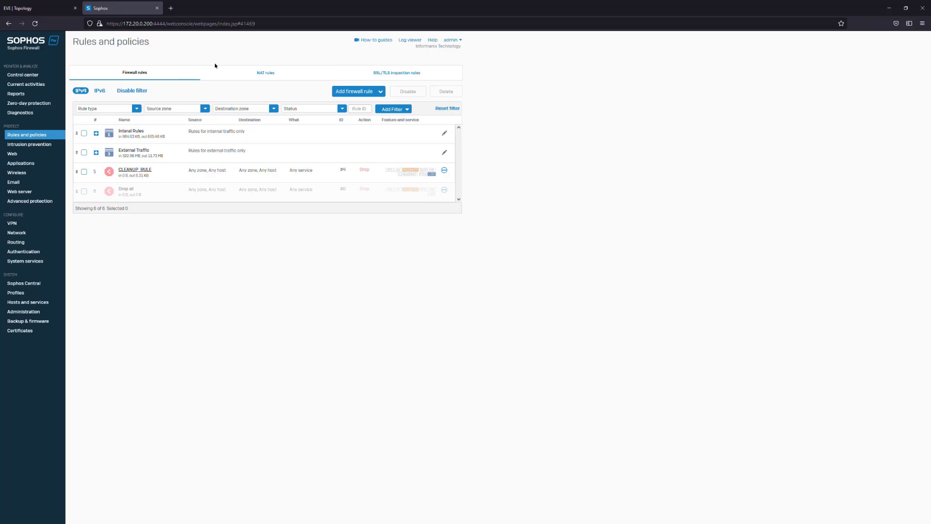
click(24, 235)
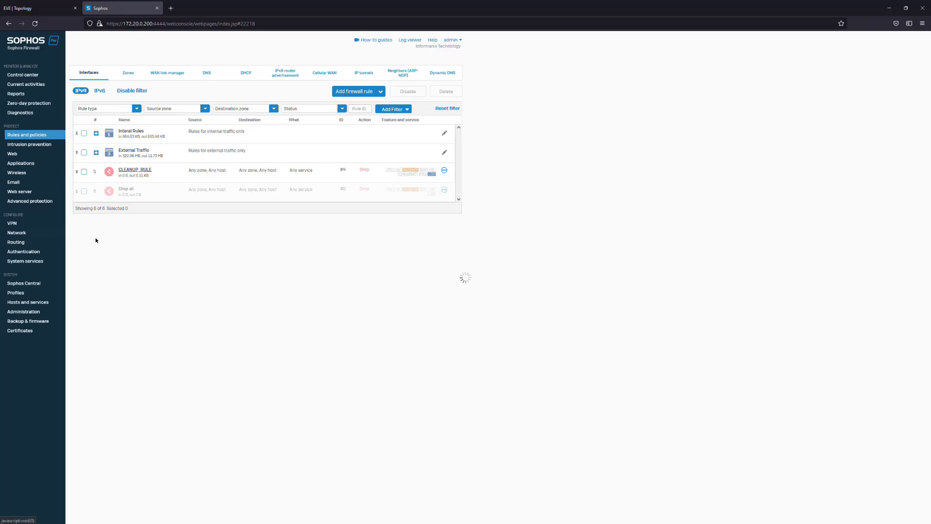